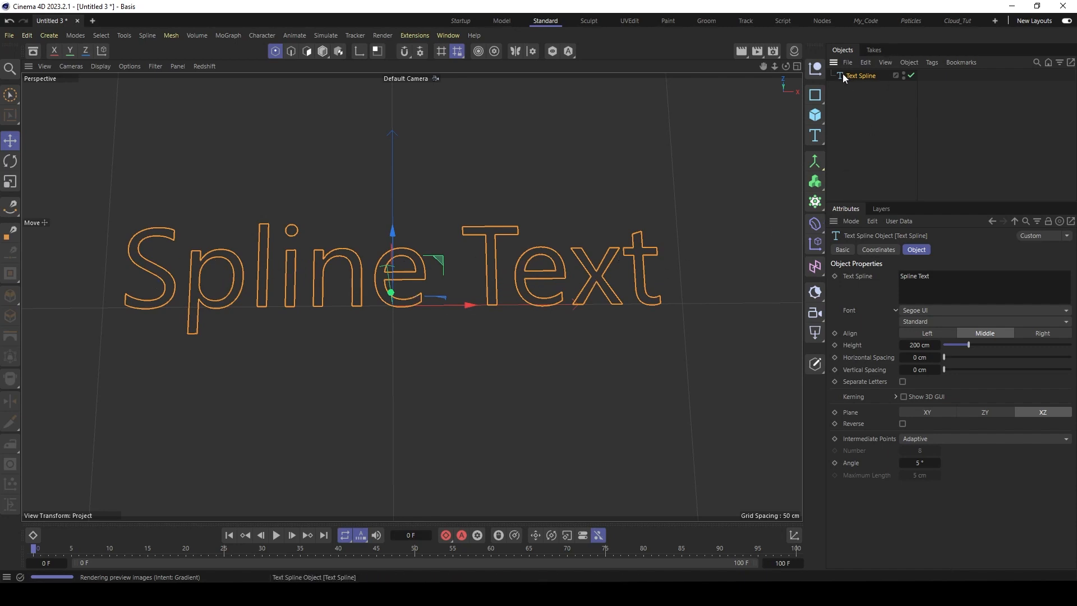
- Nest the text spline in a Connect object with Weld off, and nest that in a Fracture object set to Explode Segments
{"action": "left_click", "coordinate": [818, 163], "text": "alt"}
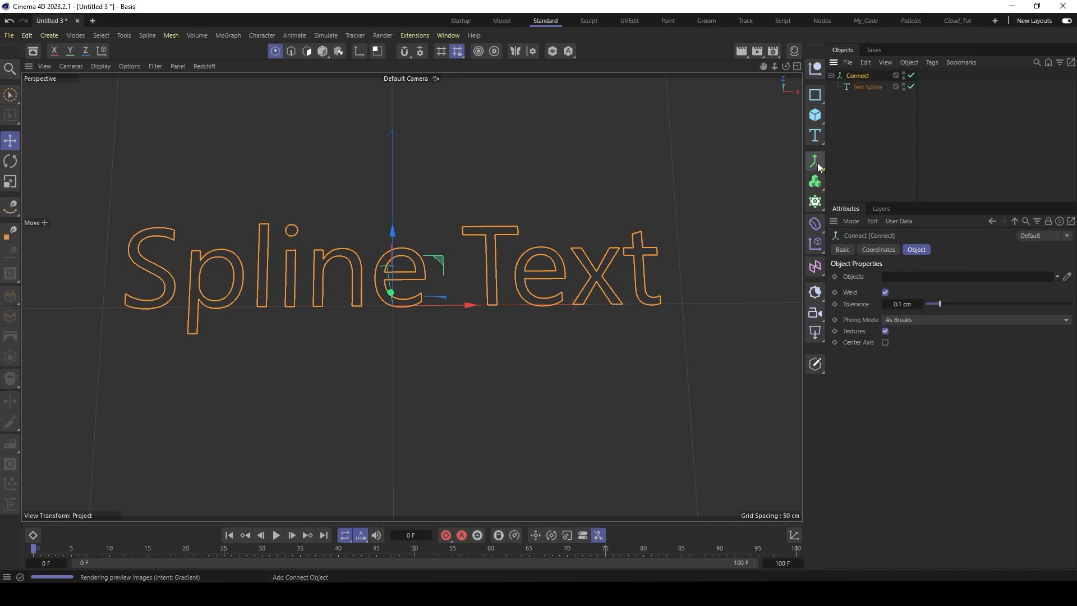
{"action": "left_click", "coordinate": [885, 291]}
{"action": "left_click", "coordinate": [815, 200]}
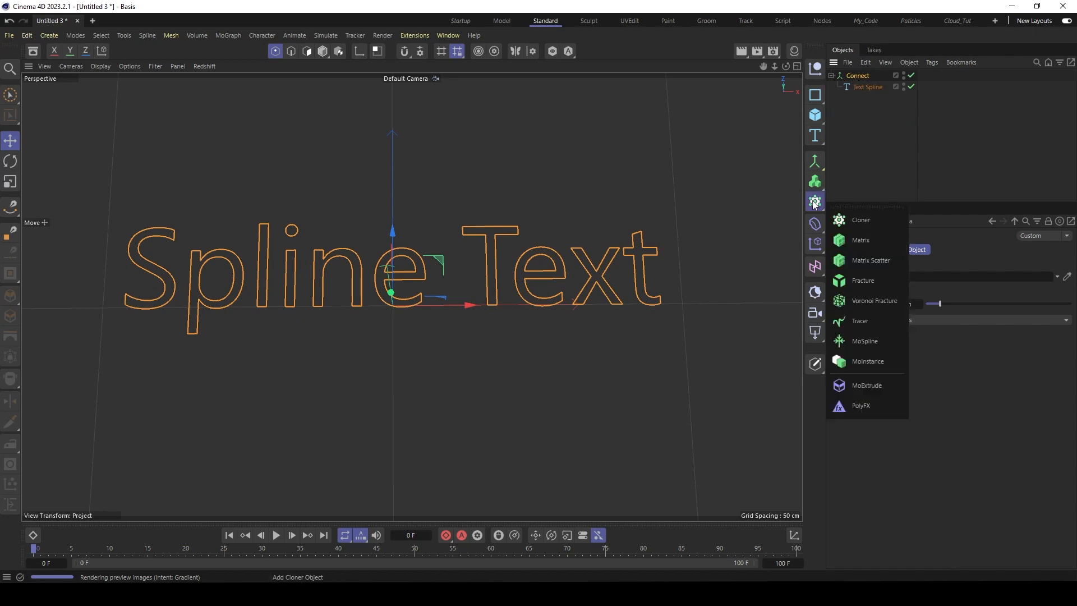
{"action": "left_click", "coordinate": [862, 280], "text": "alt"}
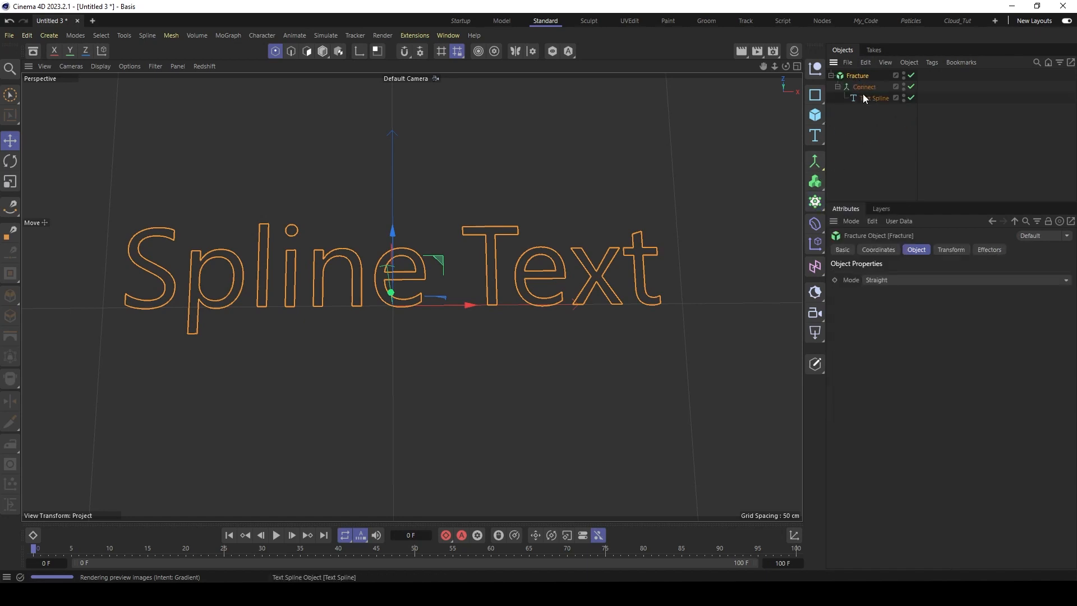
{"action": "left_click", "coordinate": [897, 280]}
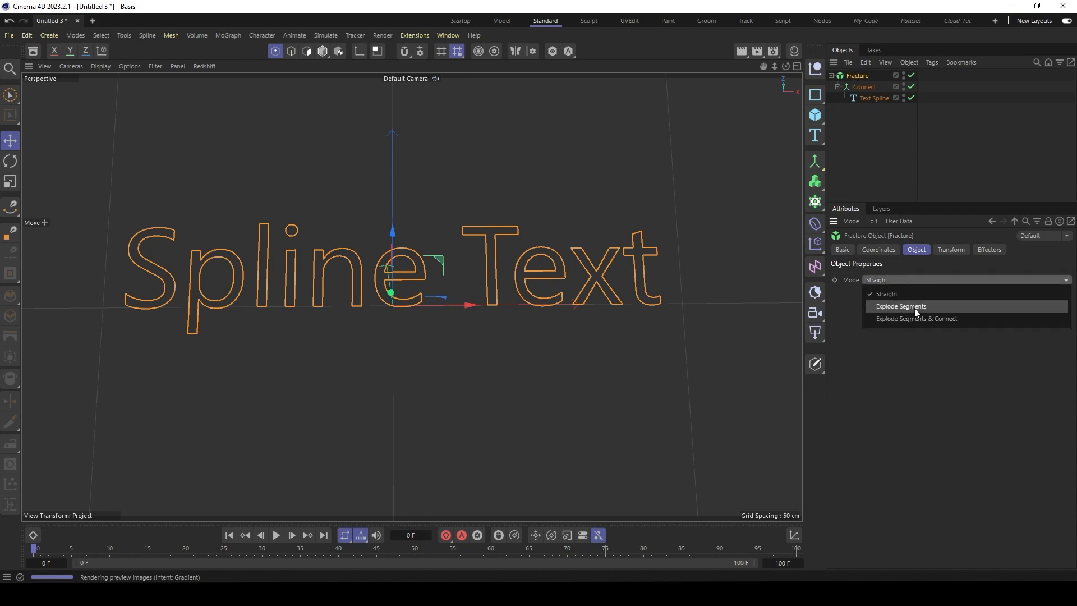
{"action": "left_click", "coordinate": [914, 309]}
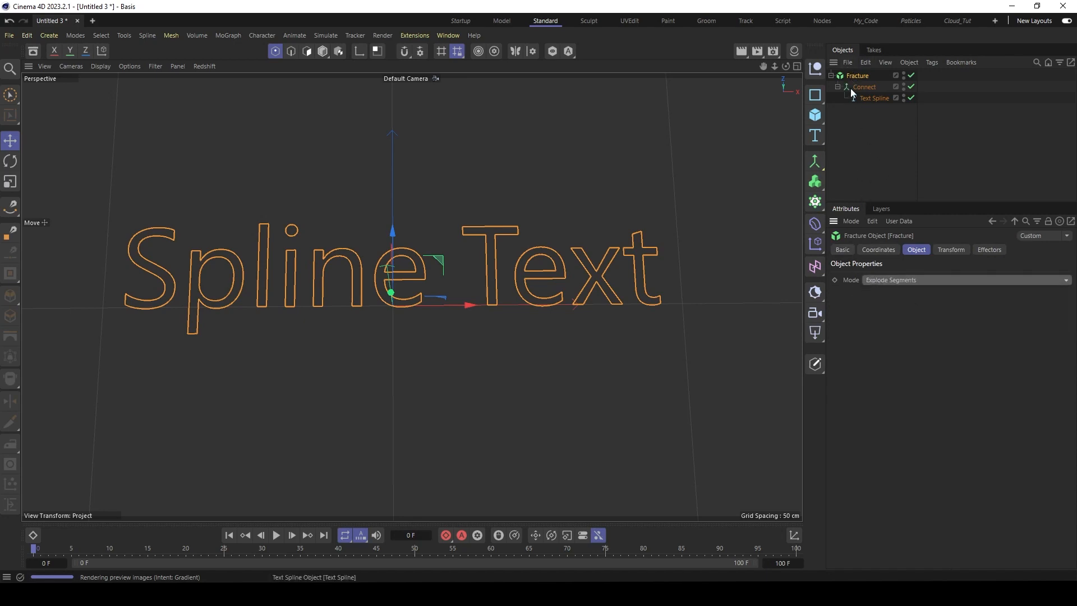
- Add a Tracer linked to the Fracture object and set its tracing mode to Connect All Objects
{"action": "left_click", "coordinate": [815, 201]}
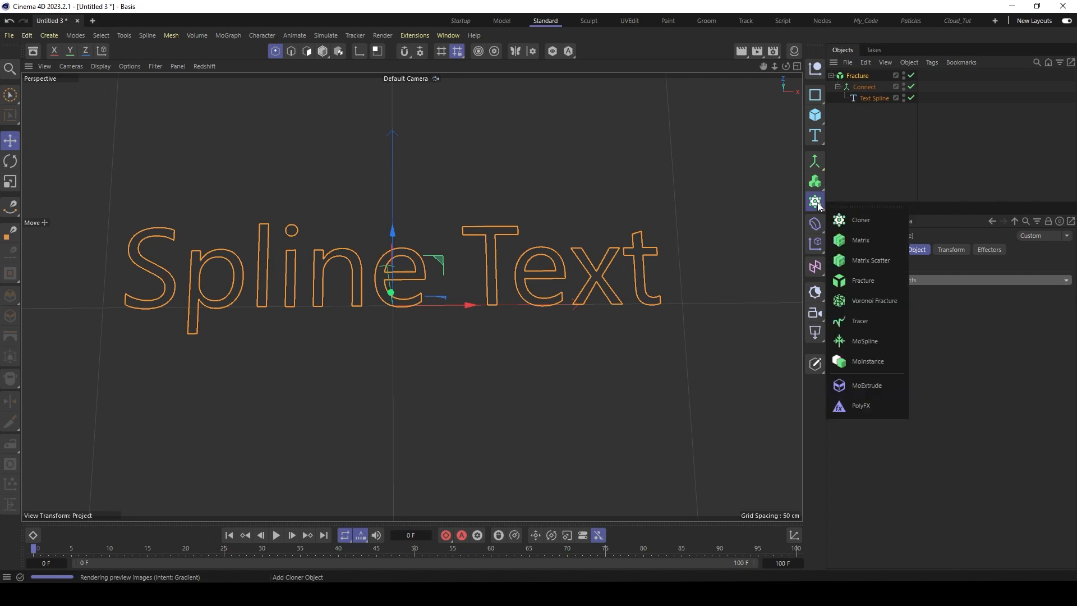
{"action": "left_click", "coordinate": [863, 320]}
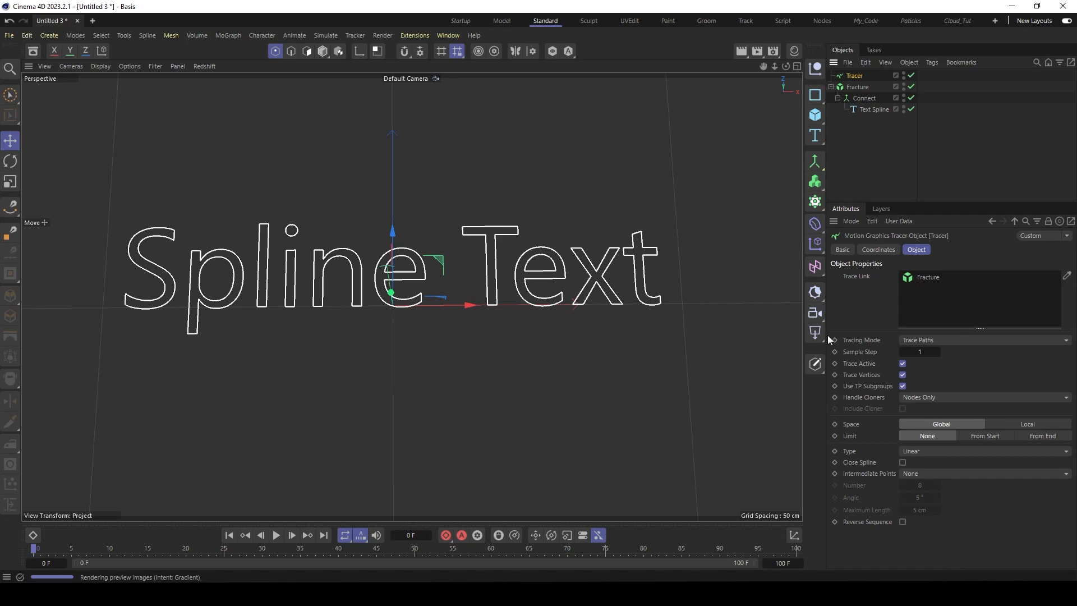
{"action": "left_click", "coordinate": [951, 340]}
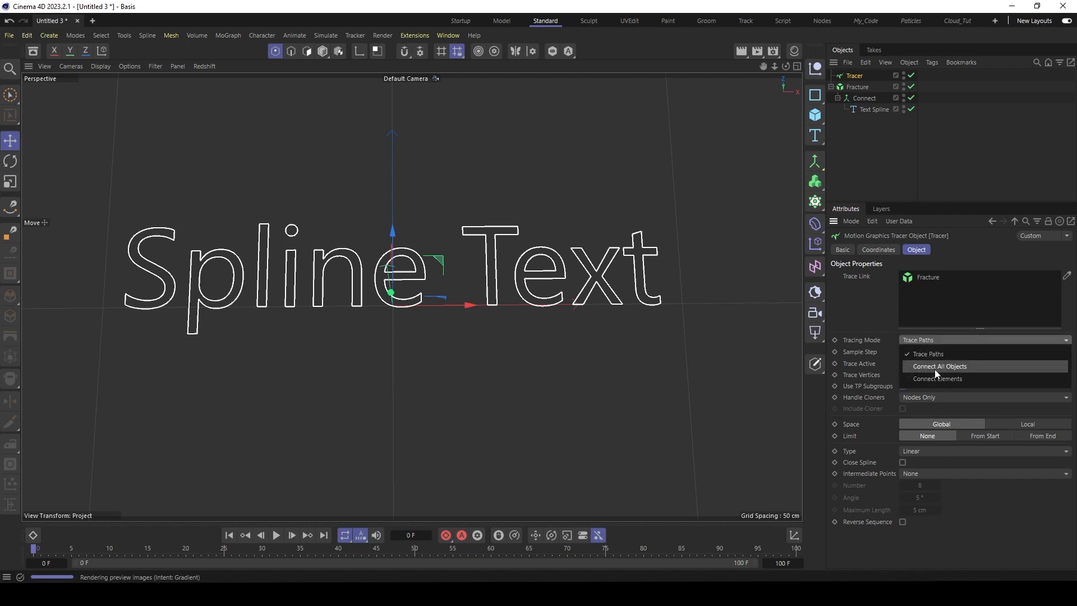
{"action": "left_click", "coordinate": [954, 366]}
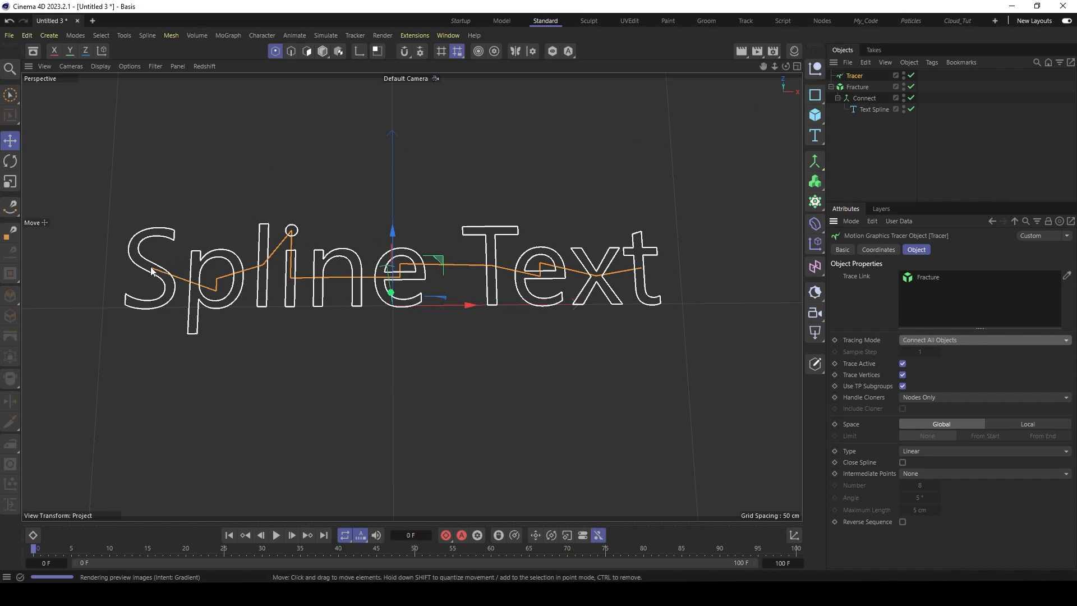
{"action": "left_click", "coordinate": [216, 289]}
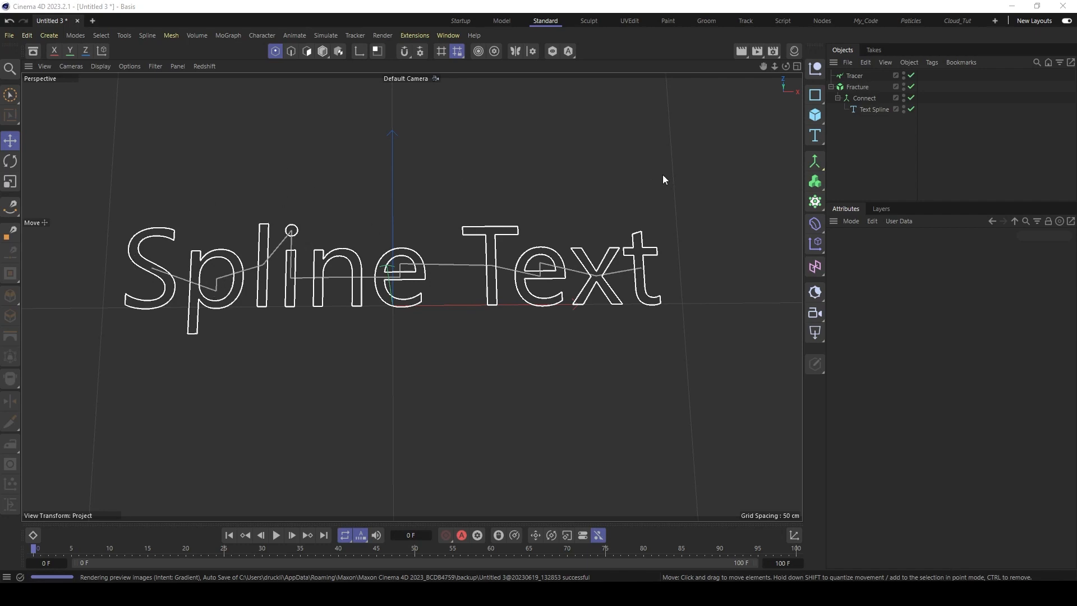
- Convert the Tracer's current state into an editable spline and disable the original Tracer
{"action": "left_click", "coordinate": [859, 75]}
{"action": "right_click", "coordinate": [856, 75]}
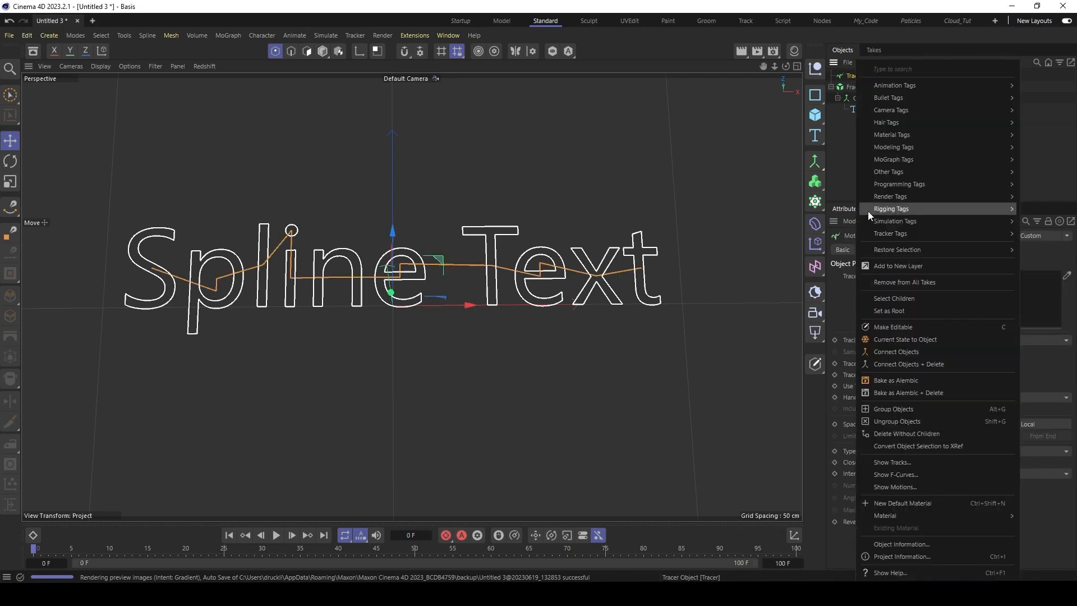
{"action": "left_click", "coordinate": [917, 340]}
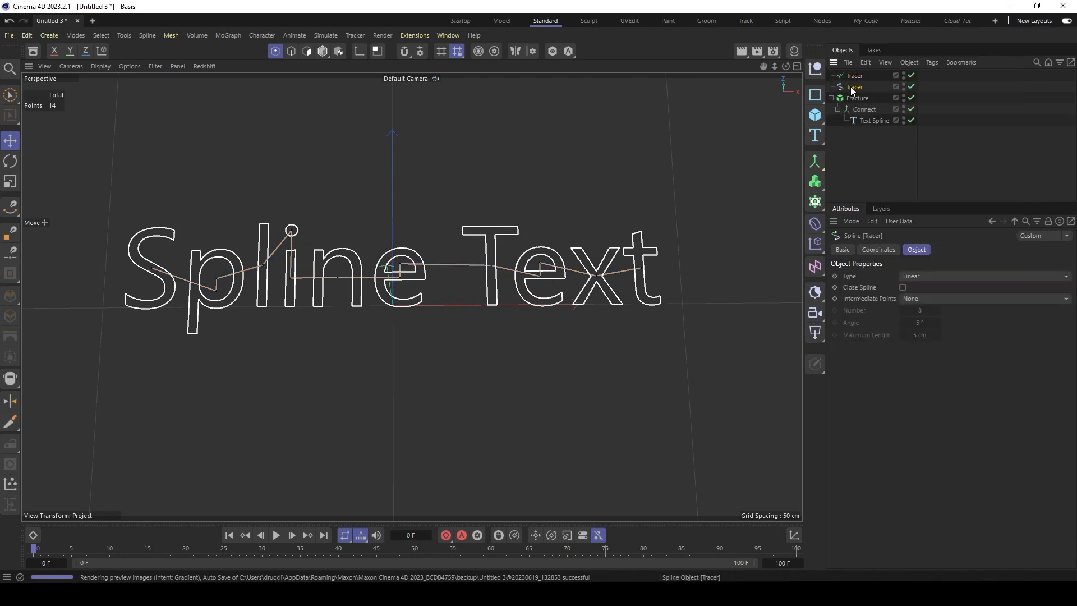
{"action": "left_click", "coordinate": [912, 75]}
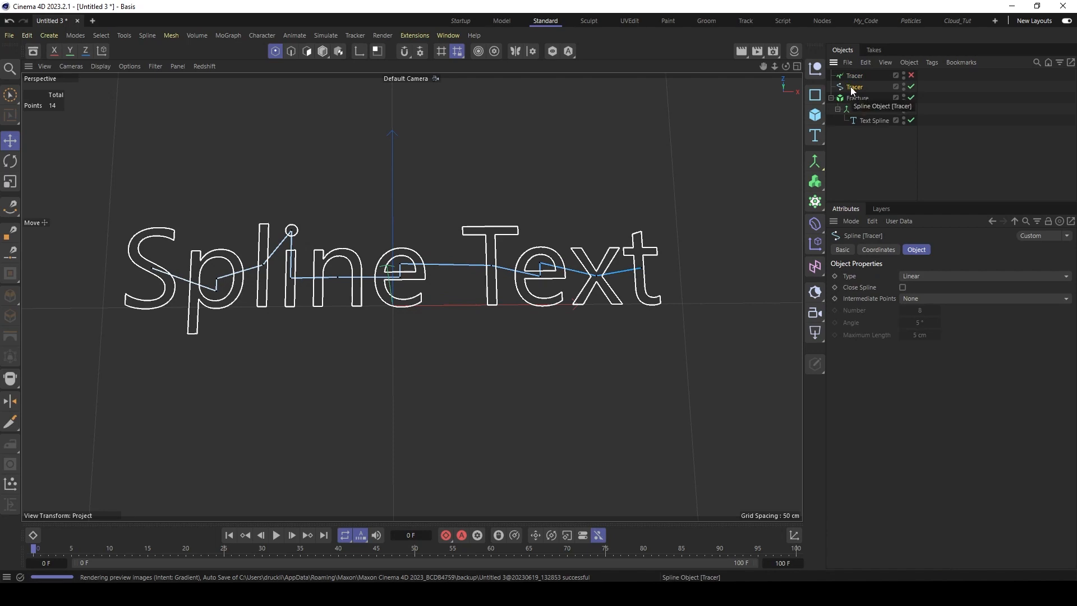
- Add a Vertex Map tag to the converted tracer spline and return to the Move tool
{"action": "key", "text": "shift+c"}
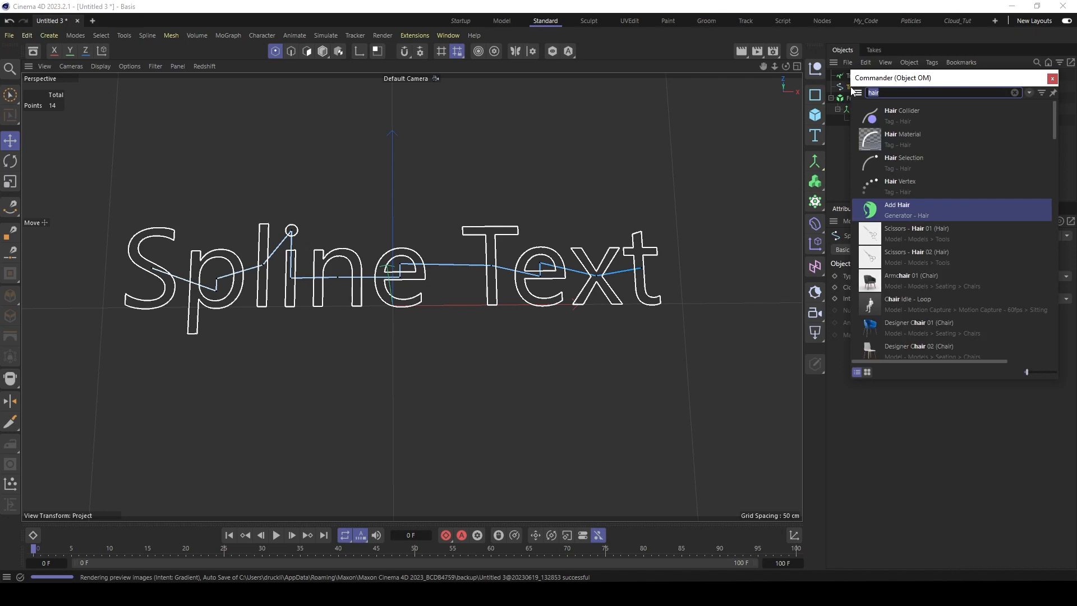
{"action": "type", "text": "vertex"}
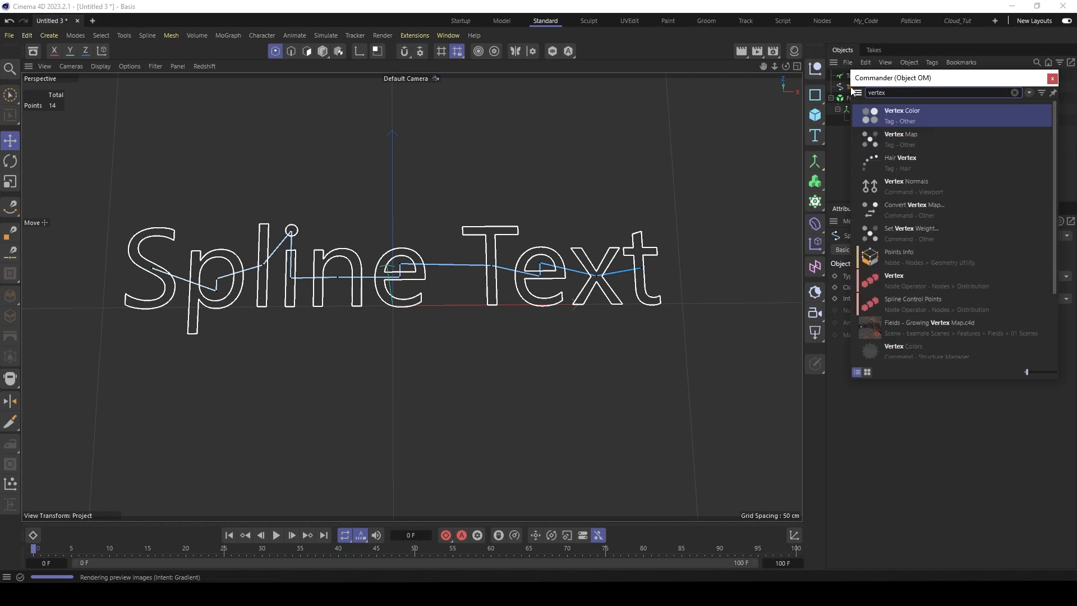
{"action": "left_click", "coordinate": [900, 140]}
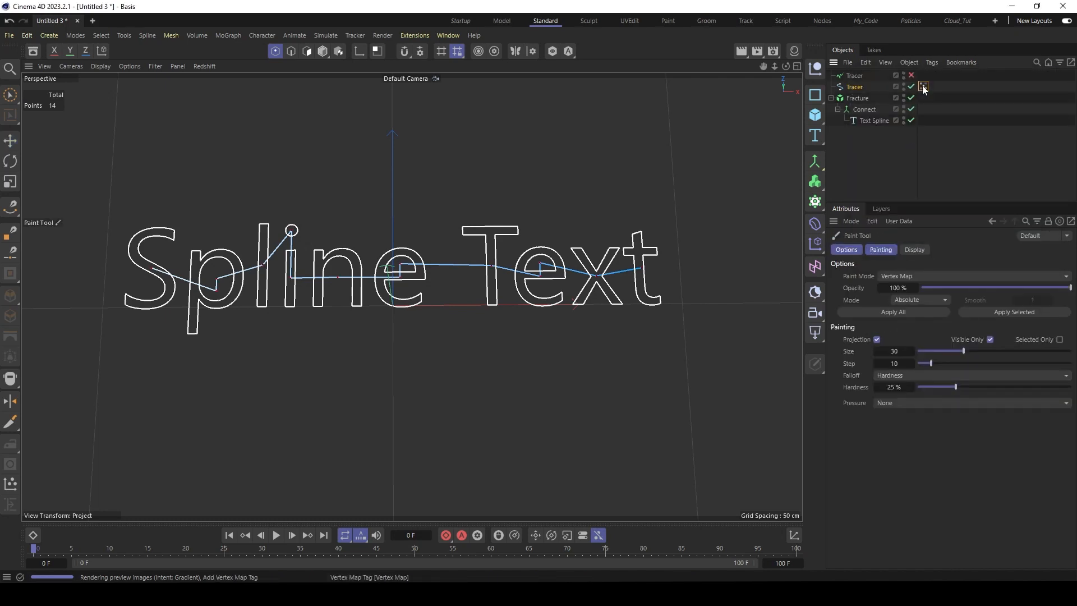
{"action": "key", "text": "e"}
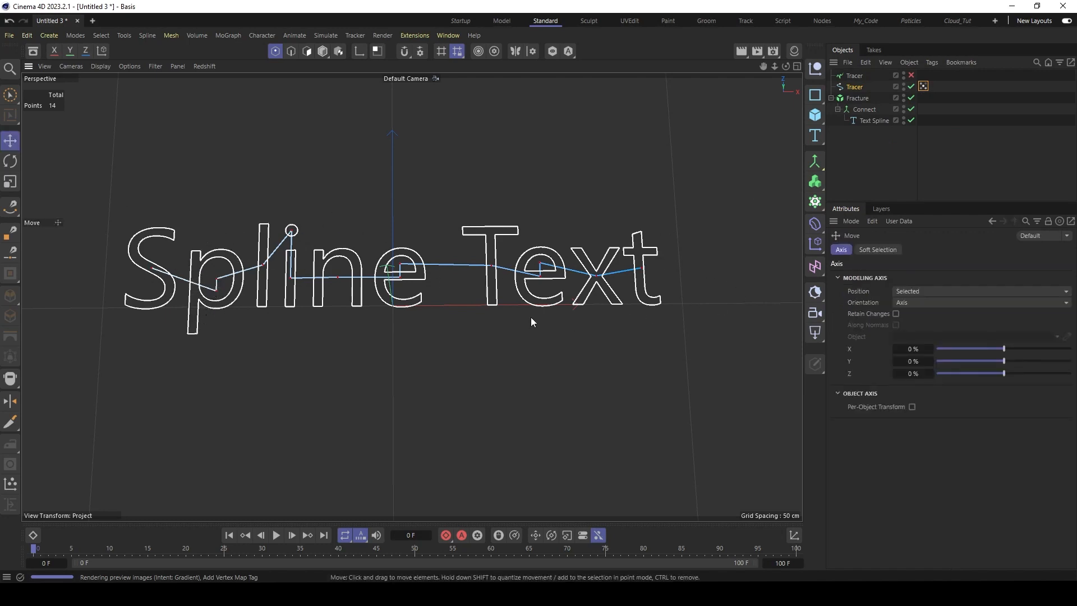
- Enable fields on the Vertex Map tag and replace its Freeze layer with a Linear Field
{"action": "left_click", "coordinate": [923, 86]}
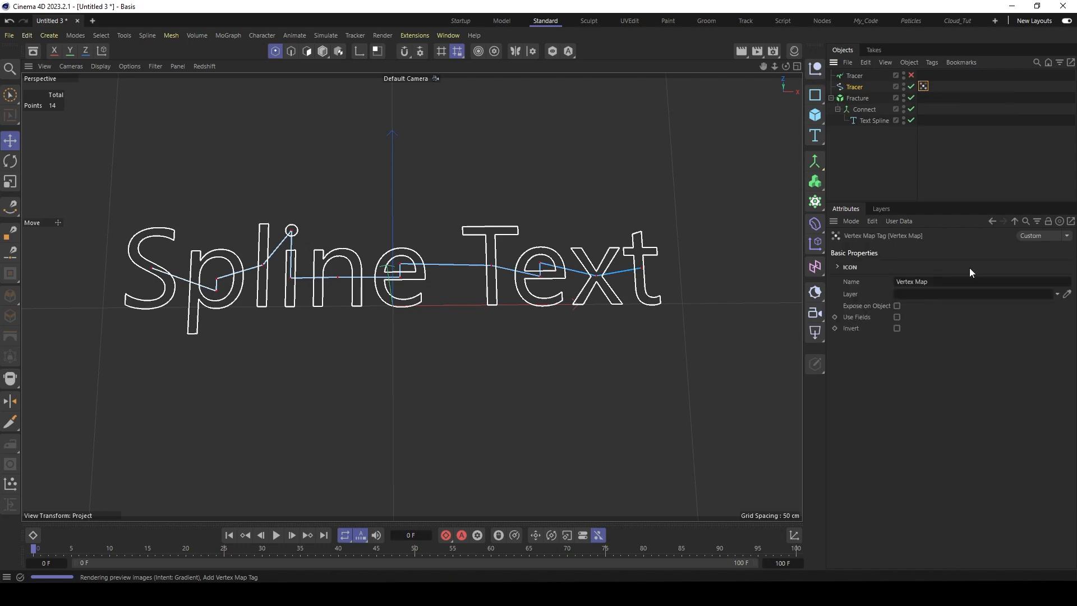
{"action": "left_click", "coordinate": [898, 317]}
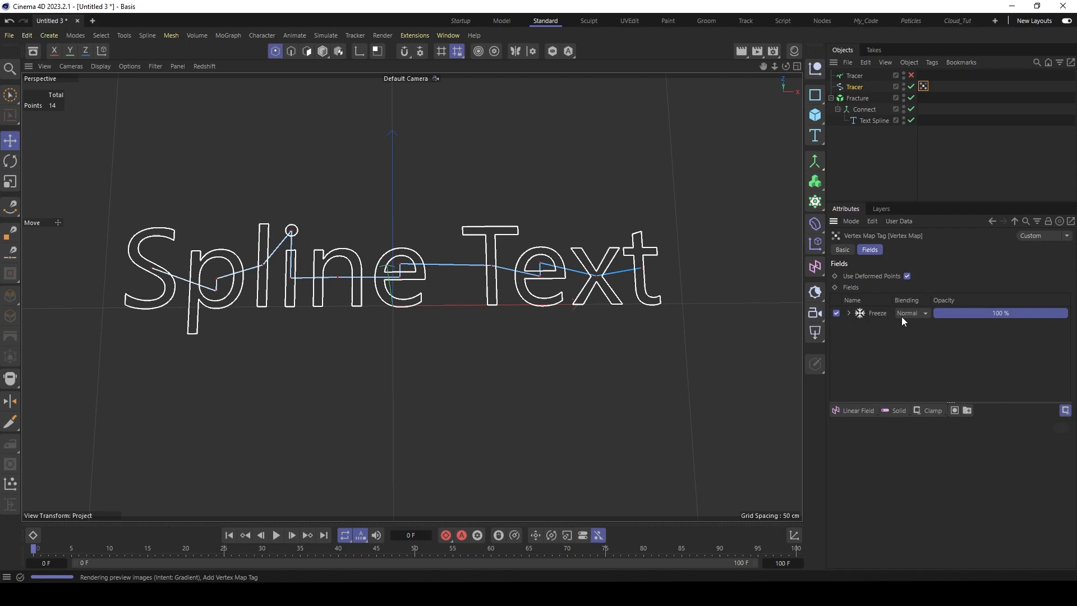
{"action": "left_click", "coordinate": [869, 313]}
{"action": "key", "text": "Delete"}
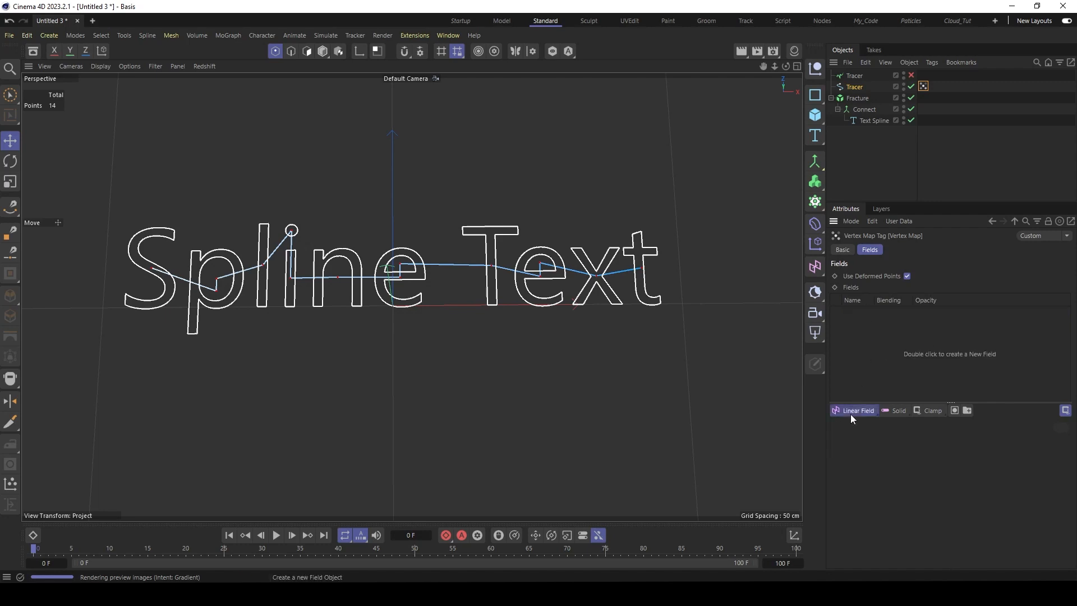
{"action": "left_click", "coordinate": [851, 414]}
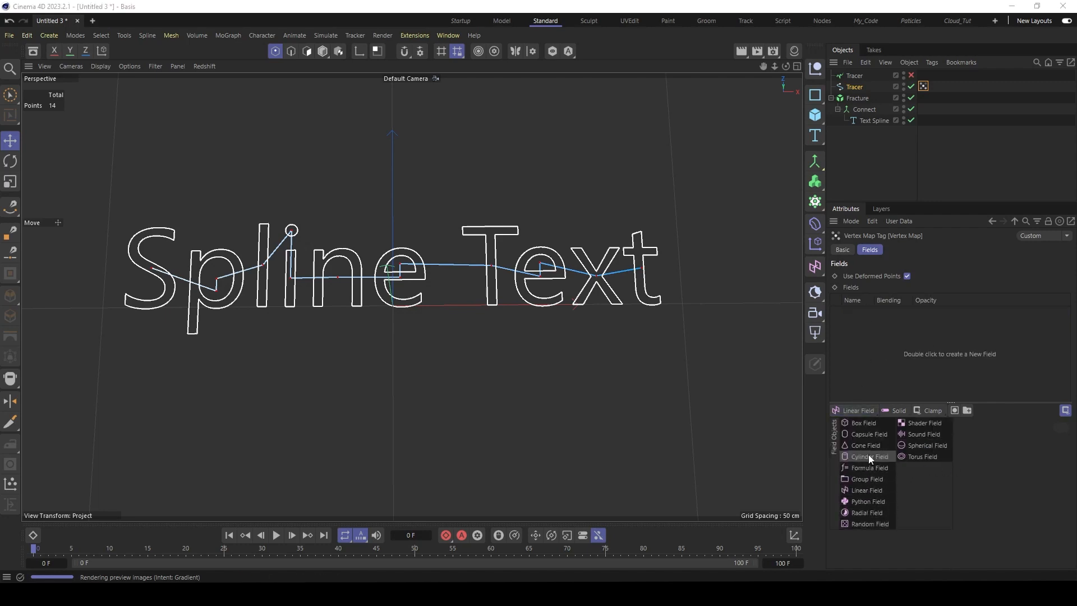
{"action": "left_click", "coordinate": [871, 491]}
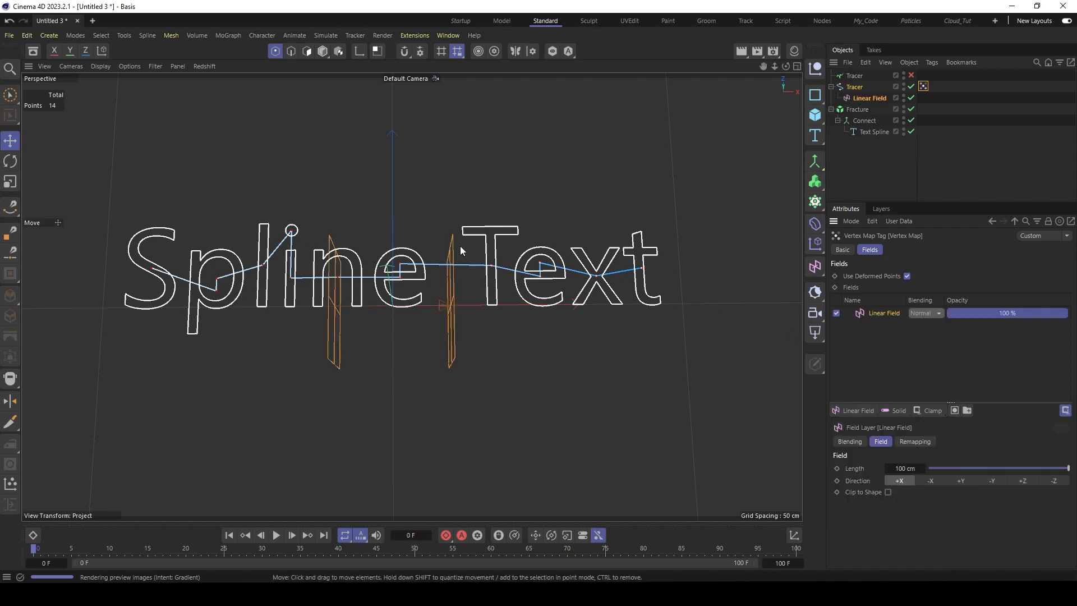
- Stretch the linear field along X to a length of about 246 cm and view the vertex map on the tracer spline
{"action": "left_click", "coordinate": [323, 51]}
{"action": "left_click_drag", "start_coordinate": [451, 306], "coordinate": [534, 306]}
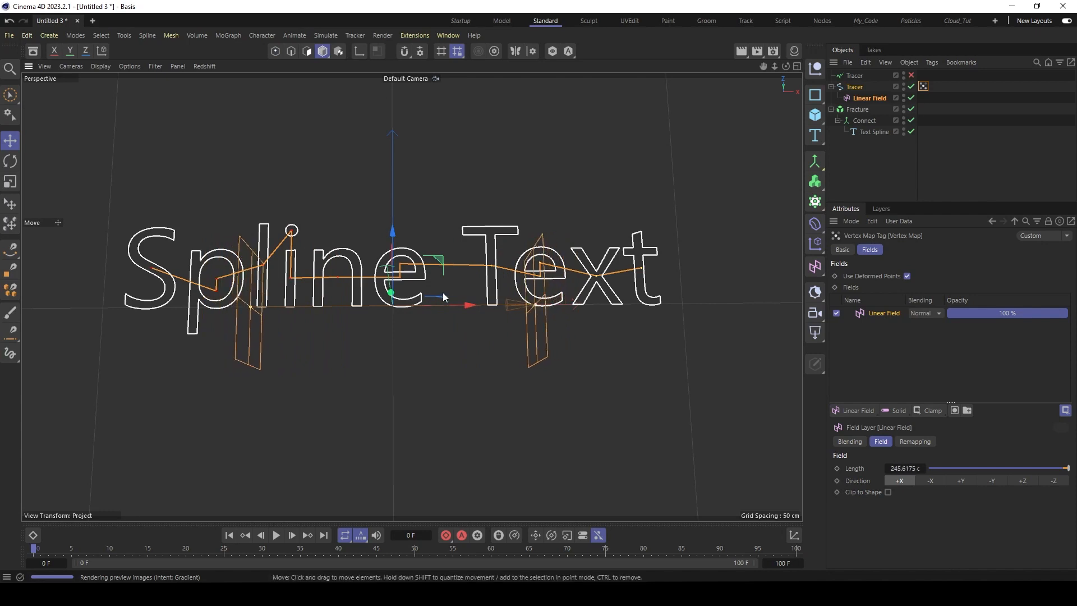
{"action": "left_click", "coordinate": [876, 159]}
{"action": "left_click", "coordinate": [858, 86]}
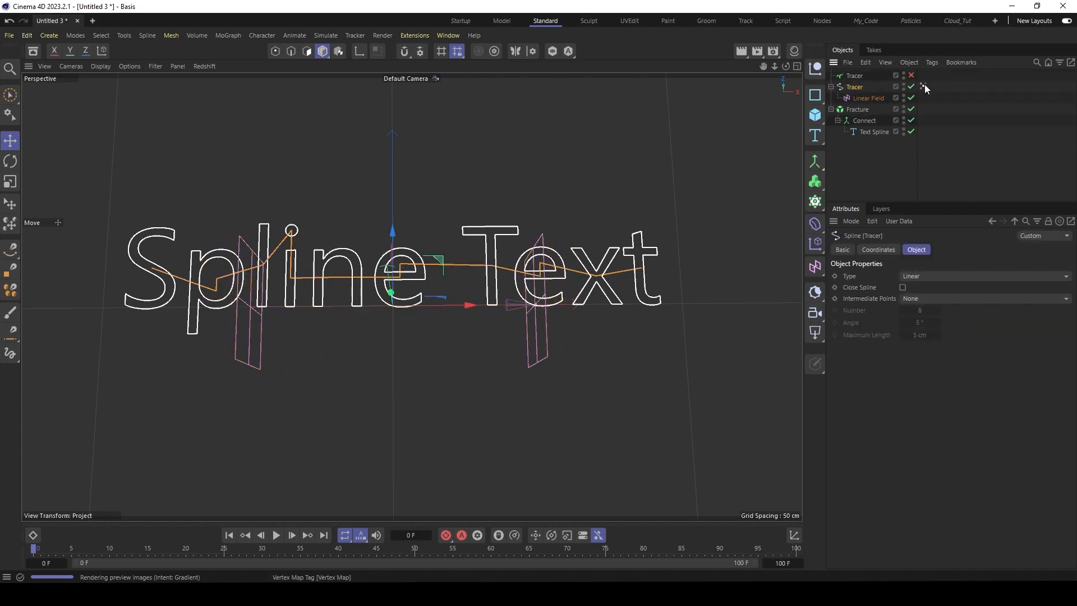
{"action": "left_click", "coordinate": [923, 87]}
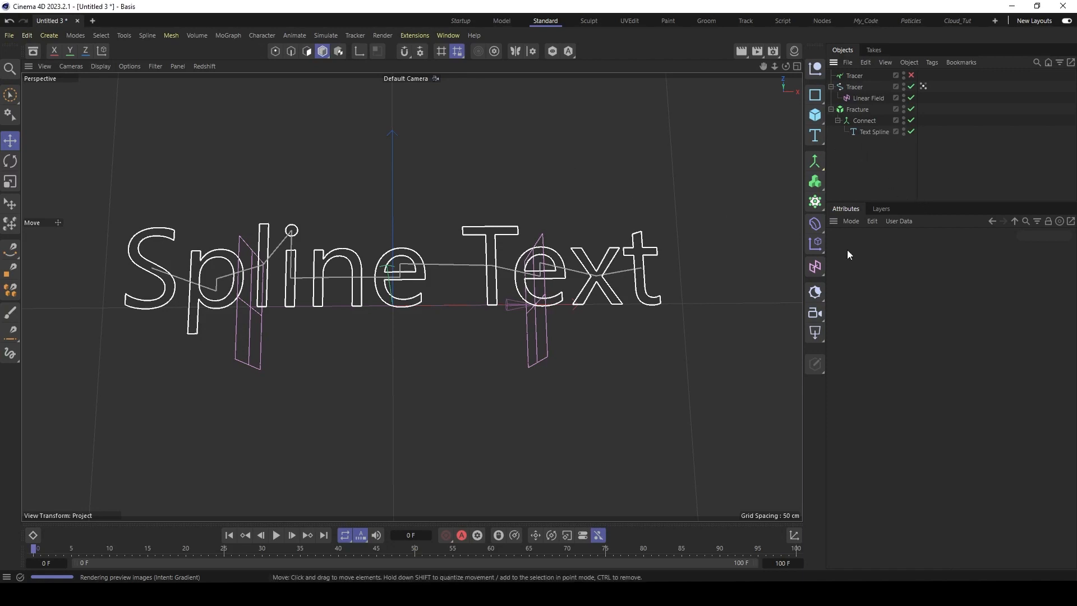
- Move the text spline out of the hierarchy and delete both Tracers, the linear field, and the Fracture with its Connect object
{"action": "left_click", "coordinate": [856, 87]}
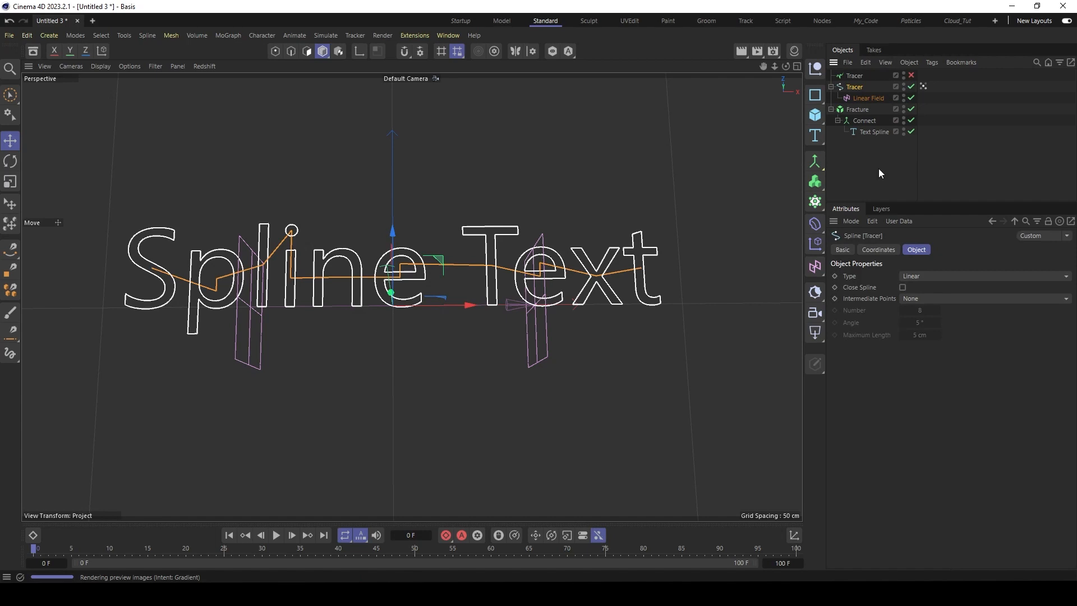
{"action": "left_click", "coordinate": [860, 170]}
{"action": "left_click", "coordinate": [874, 131]}
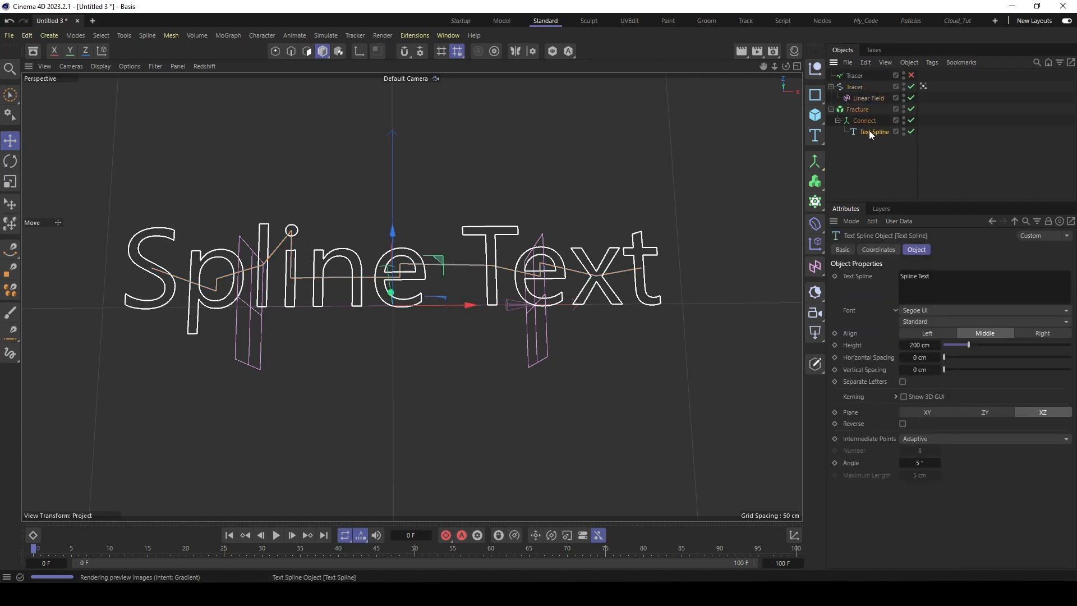
{"action": "left_click_drag", "start_coordinate": [870, 132], "coordinate": [854, 161]}
{"action": "left_click", "coordinate": [851, 109]}
{"action": "left_click", "coordinate": [854, 76], "text": "shift"}
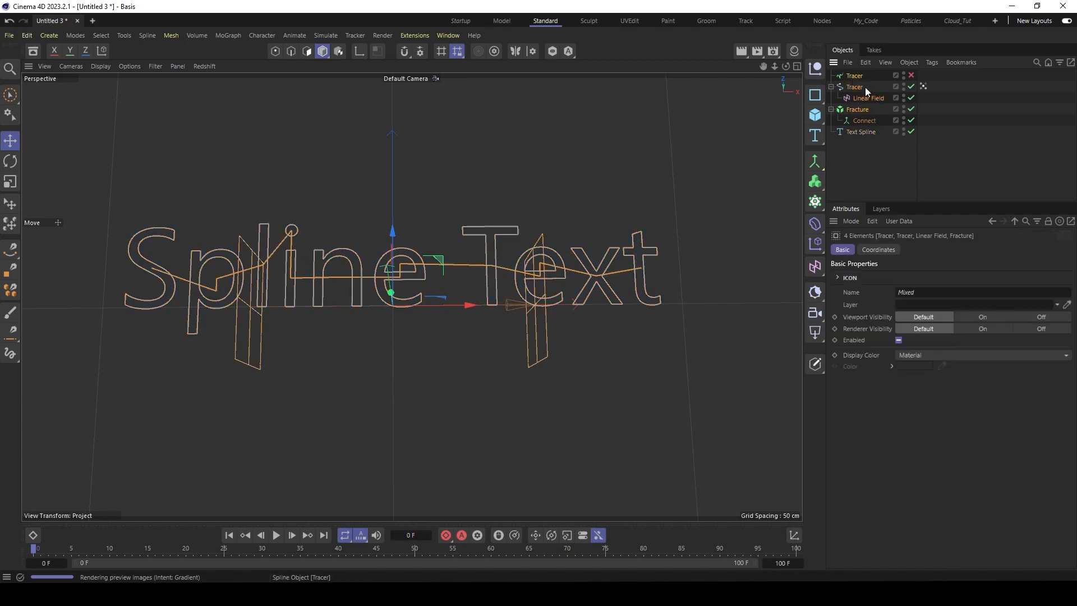
{"action": "key", "text": "Delete"}
{"action": "left_click", "coordinate": [859, 76]}
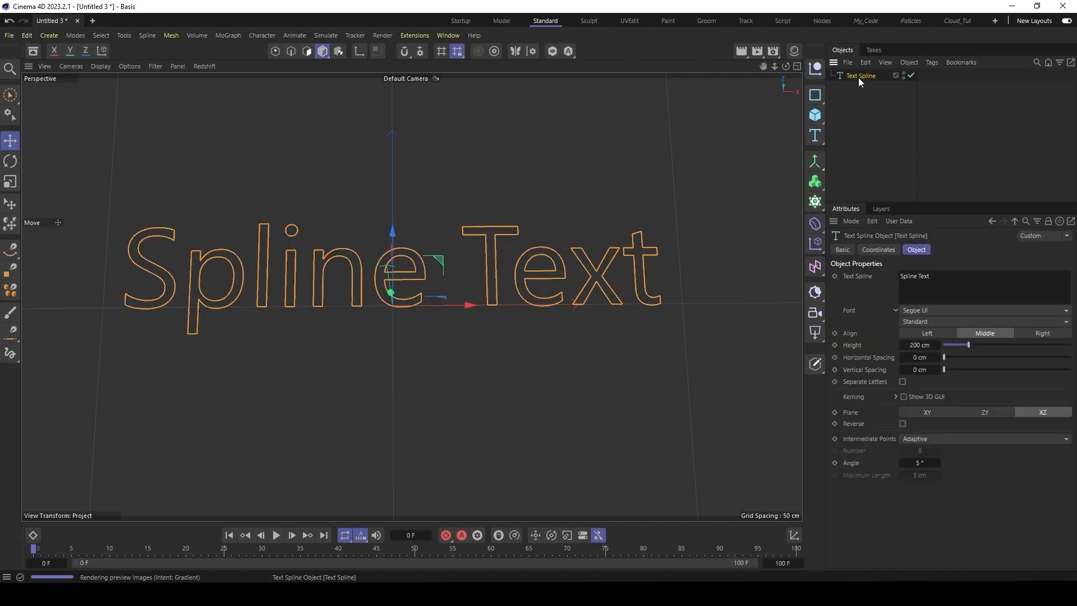
{"action": "left_click", "coordinate": [873, 114]}
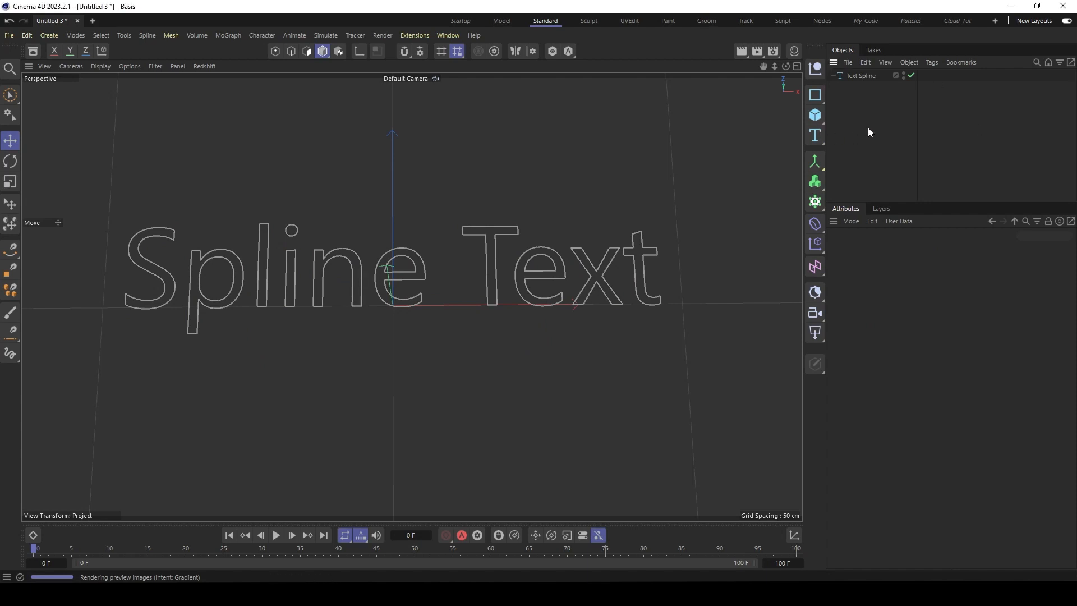
- Add an Object Group node asset to the scene and enlarge the object list area
{"action": "key", "text": "shift+c"}
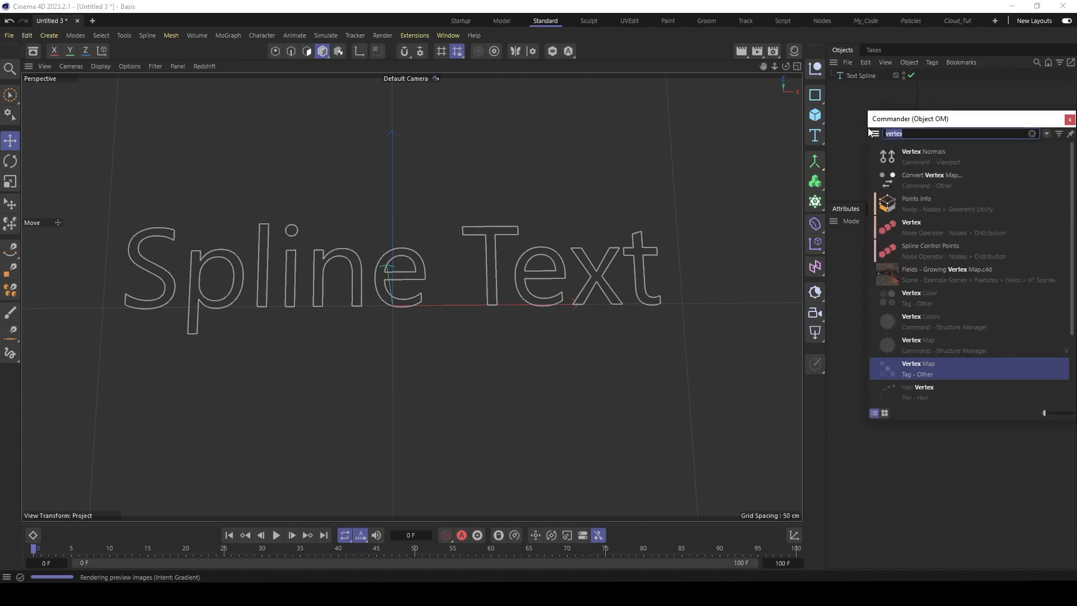
{"action": "type", "text": "grou"}
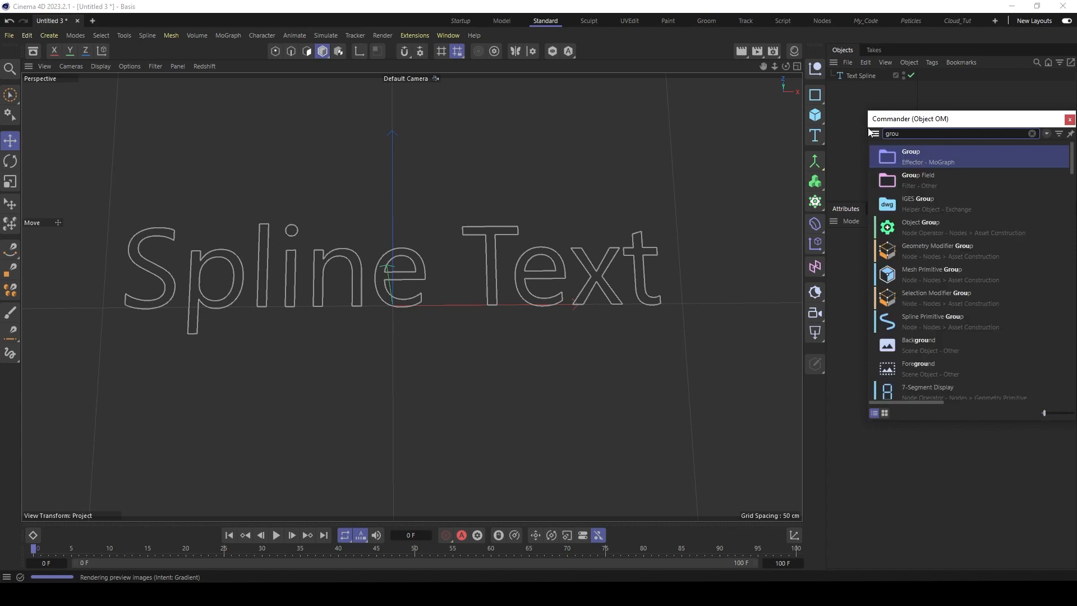
{"action": "left_click", "coordinate": [922, 225]}
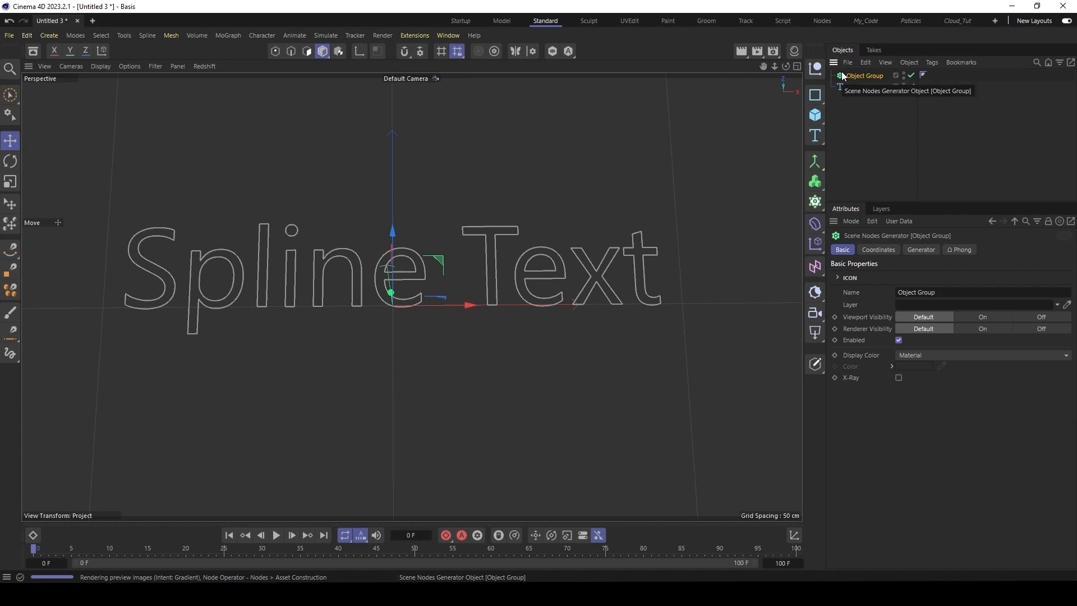
{"action": "left_click_drag", "start_coordinate": [900, 202], "coordinate": [897, 219]}
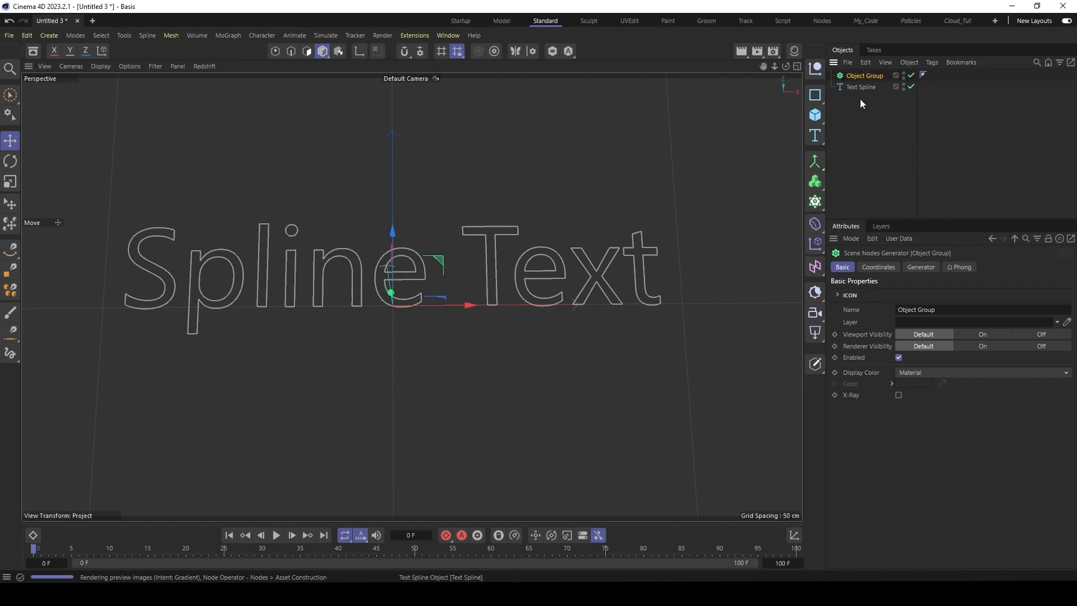
- Add two Connect objects to the scene and rename the upper one Splines and the other one Tracer
{"action": "left_click", "coordinate": [816, 163]}
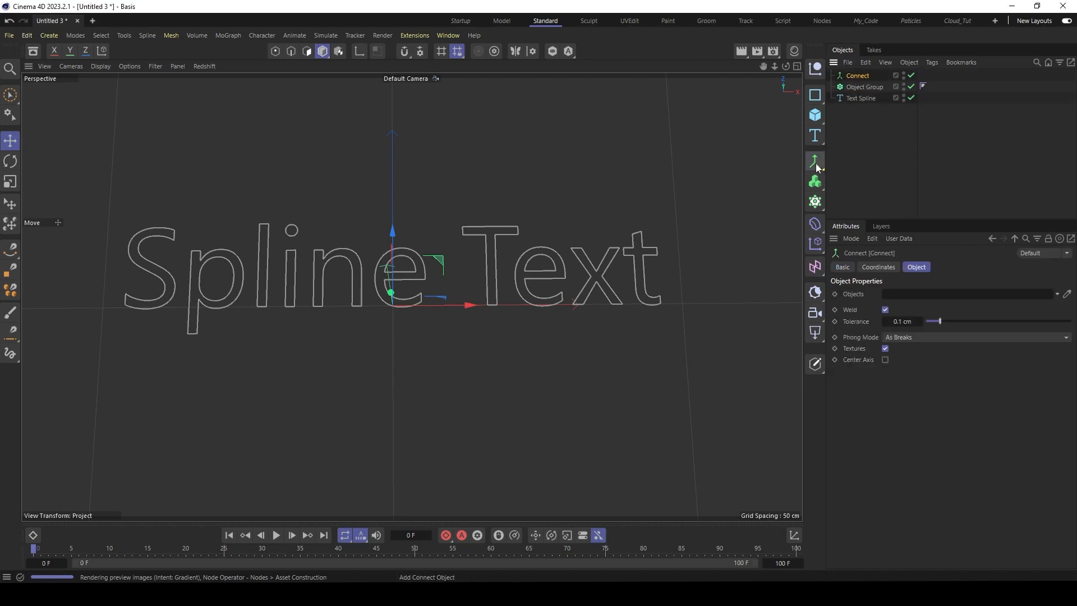
{"action": "left_click", "coordinate": [816, 163]}
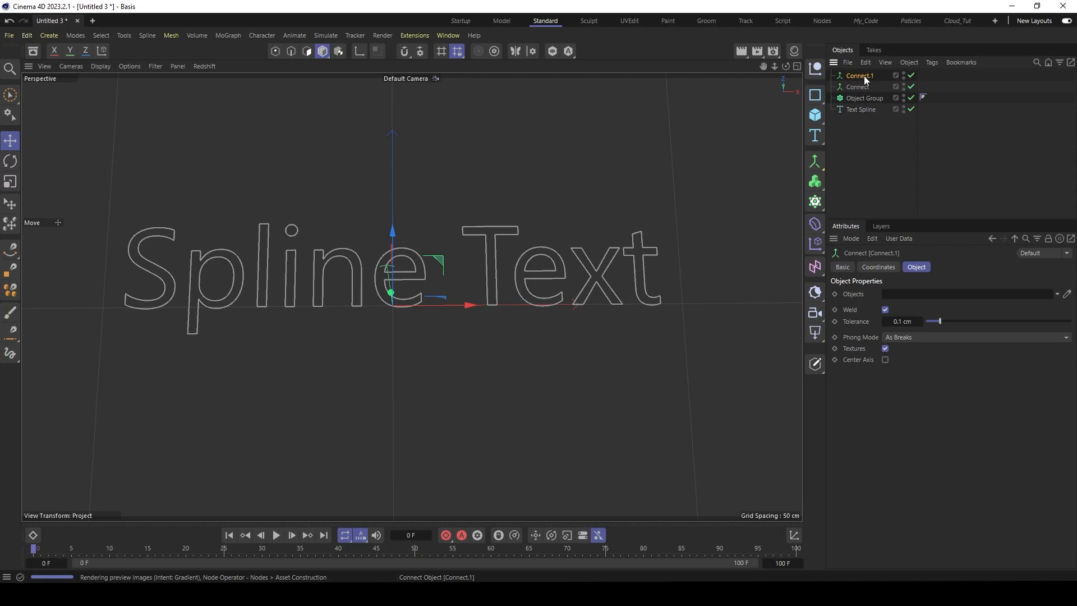
{"action": "double_click", "coordinate": [862, 77]}
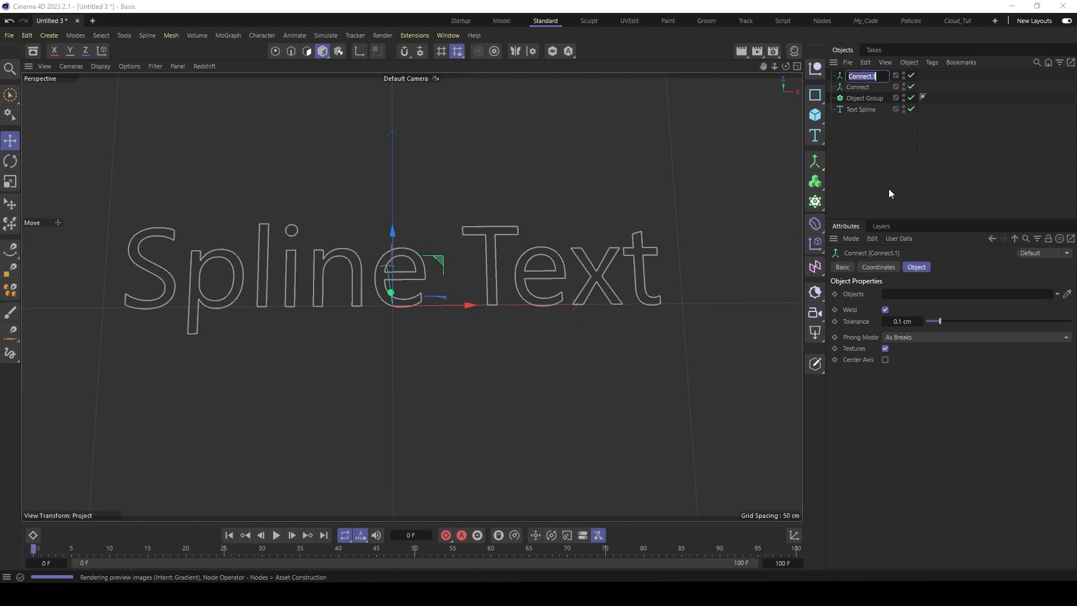
{"action": "type", "text": "Splines"}
{"action": "key", "text": "Return"}
{"action": "left_click", "coordinate": [857, 86]}
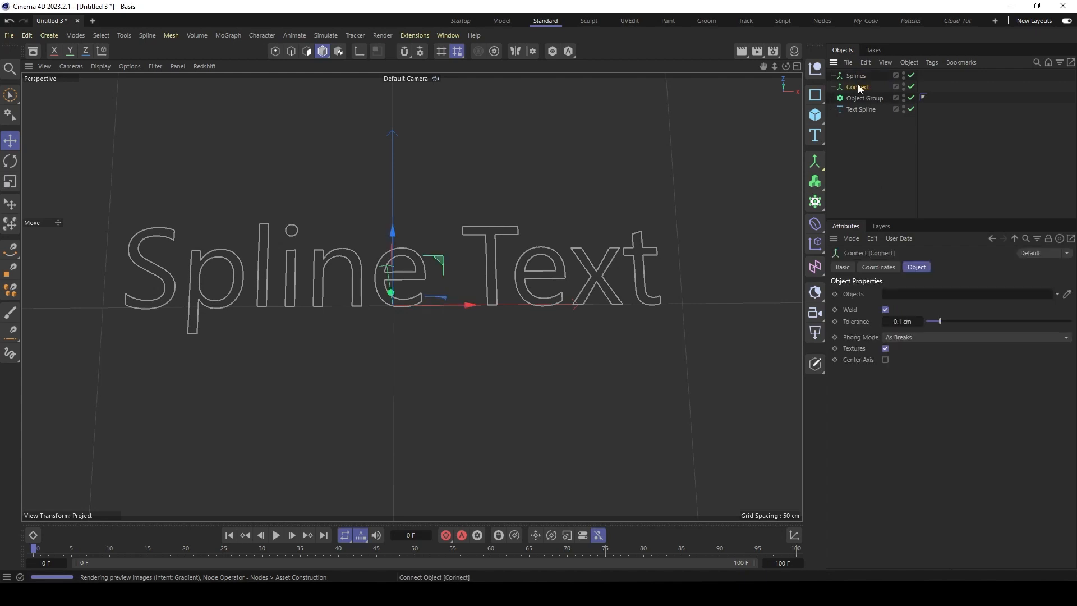
{"action": "double_click", "coordinate": [859, 87]}
{"action": "type", "text": "T"}
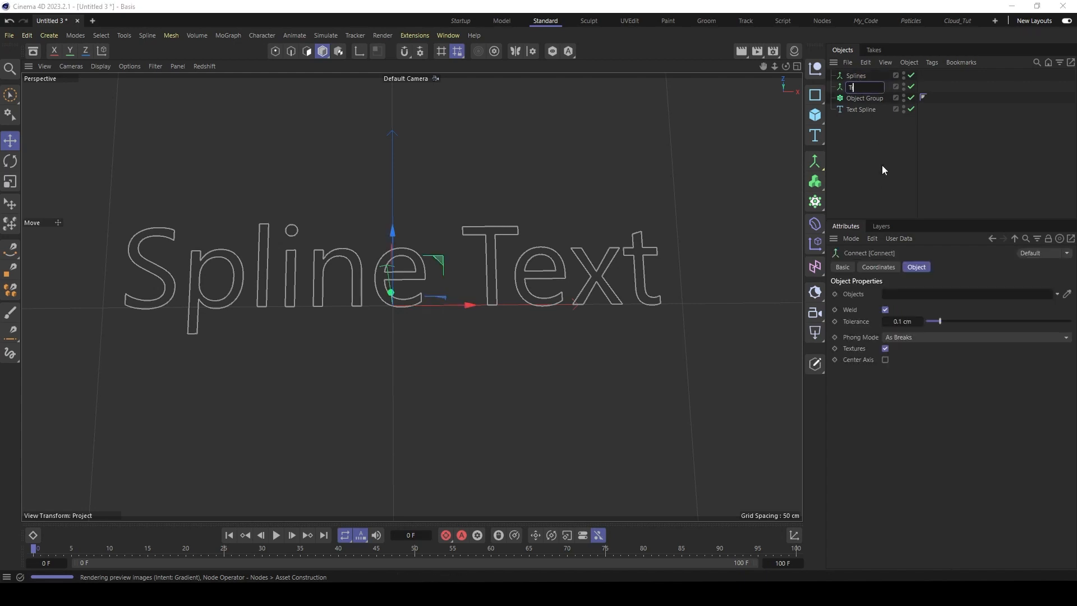
{"action": "type", "text": "racer"}
{"action": "left_click", "coordinate": [883, 161]}
- Nest both the Splines and Tracer Connect objects under the Object Group
{"action": "left_click", "coordinate": [858, 75]}
{"action": "left_click", "coordinate": [859, 87], "text": "ctrl"}
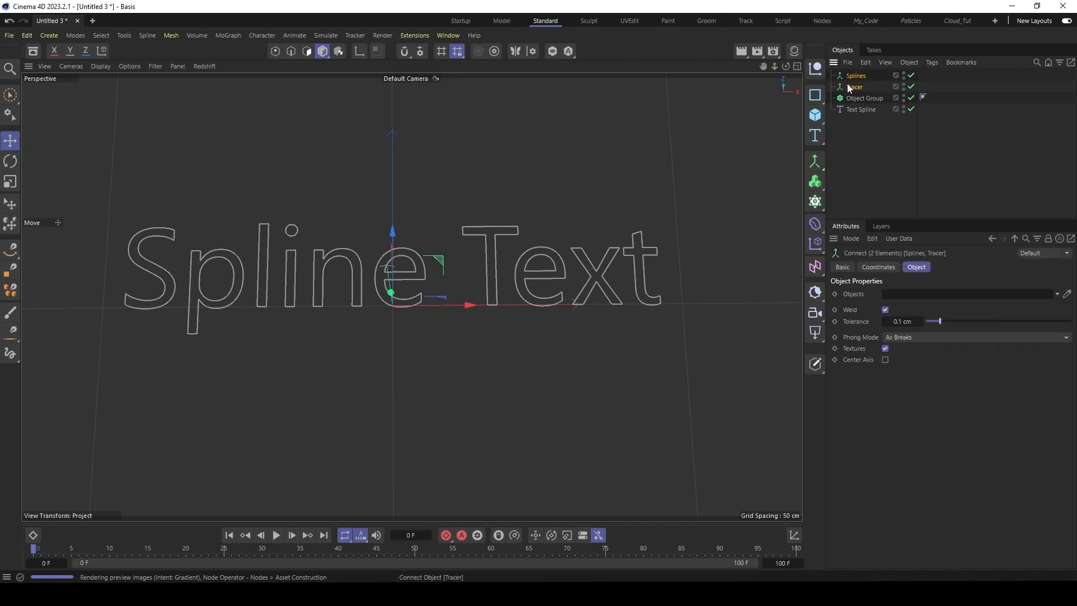
{"action": "left_click_drag", "start_coordinate": [860, 87], "coordinate": [860, 98]}
- Add a Spline Mask as the parent of the Tracer Connect object
{"action": "left_click", "coordinate": [861, 98]}
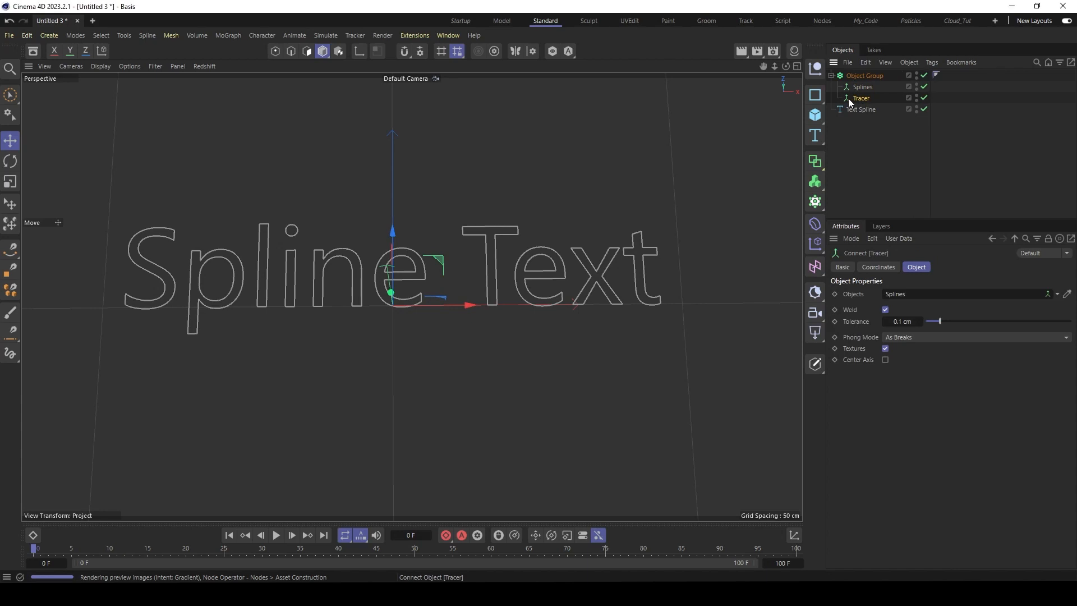
{"action": "left_click", "coordinate": [816, 164]}
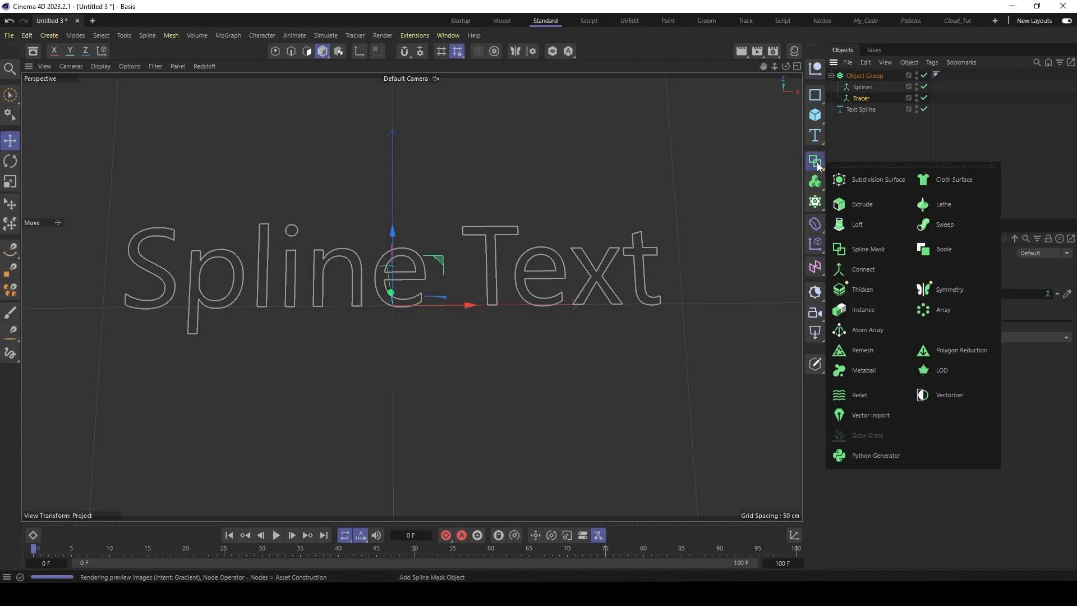
{"action": "left_click", "coordinate": [848, 248], "text": "alt"}
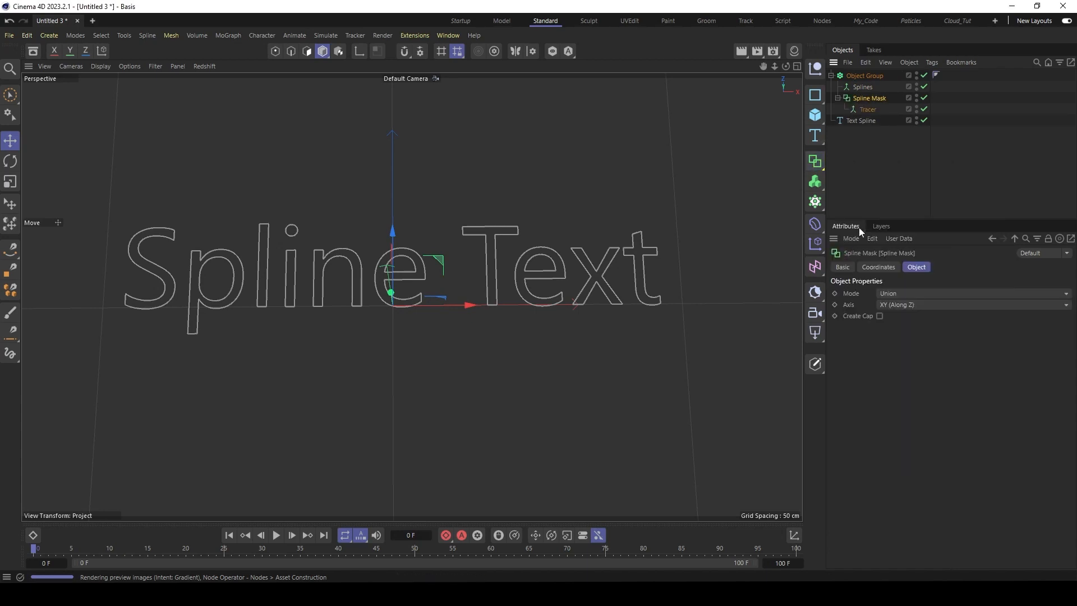
- Add a MoGraph Tracer as child of the Tracer Connect object and nest the Text Spline under the Splines Connect object
{"action": "left_click", "coordinate": [868, 109]}
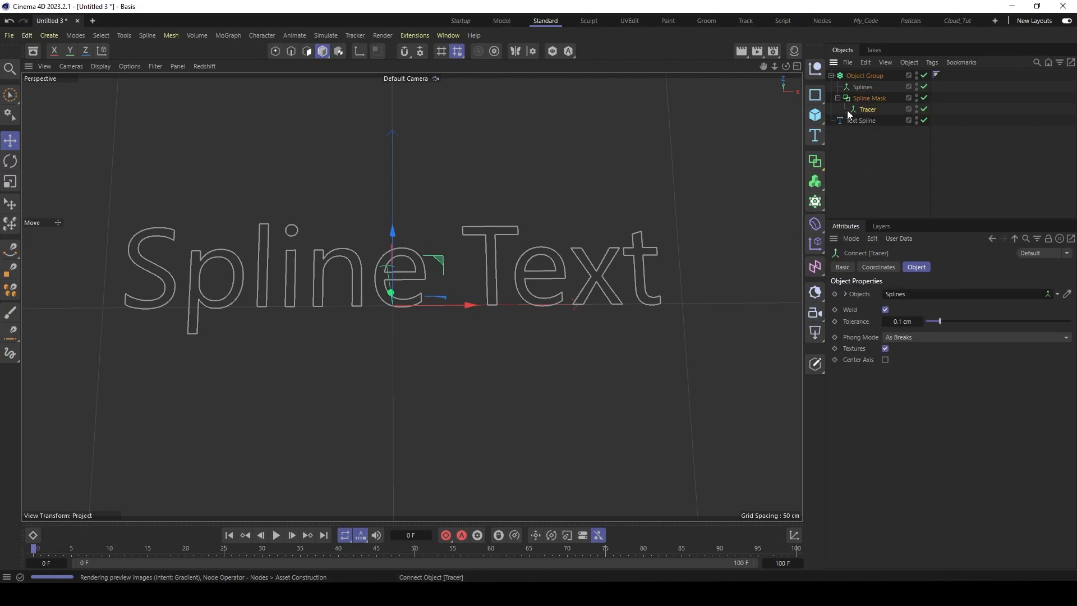
{"action": "left_click", "coordinate": [813, 203]}
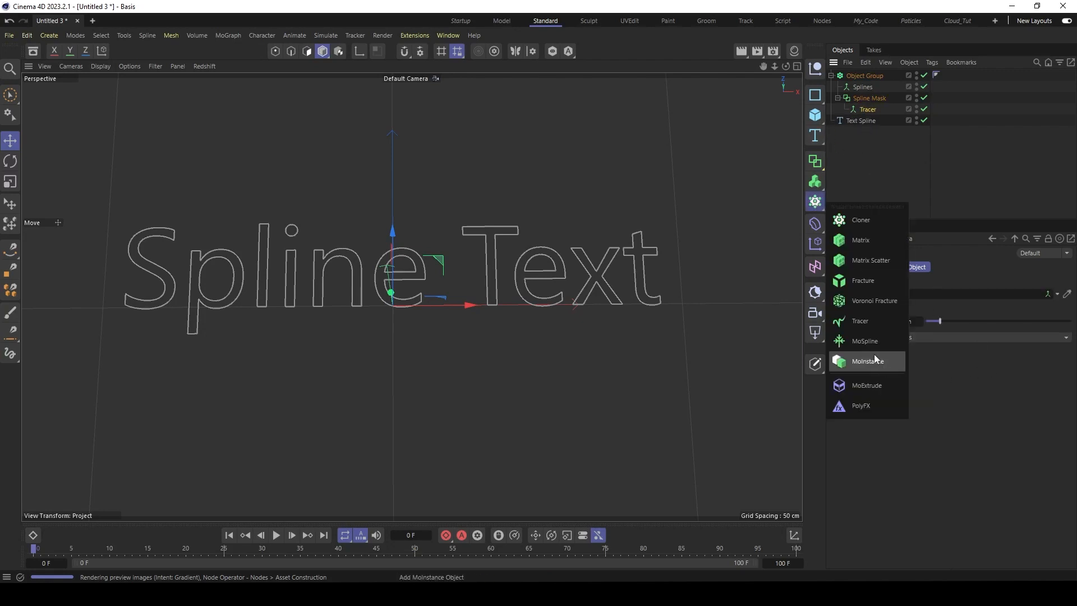
{"action": "left_click", "coordinate": [857, 321]}
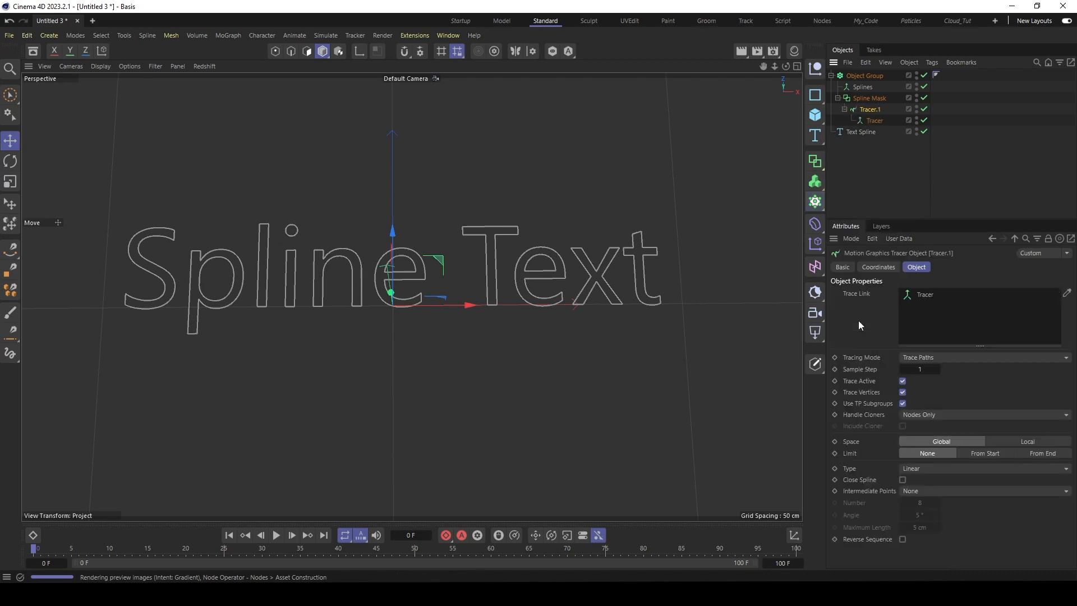
{"action": "left_click_drag", "start_coordinate": [870, 119], "coordinate": [863, 86]}
{"action": "left_click", "coordinate": [860, 131]}
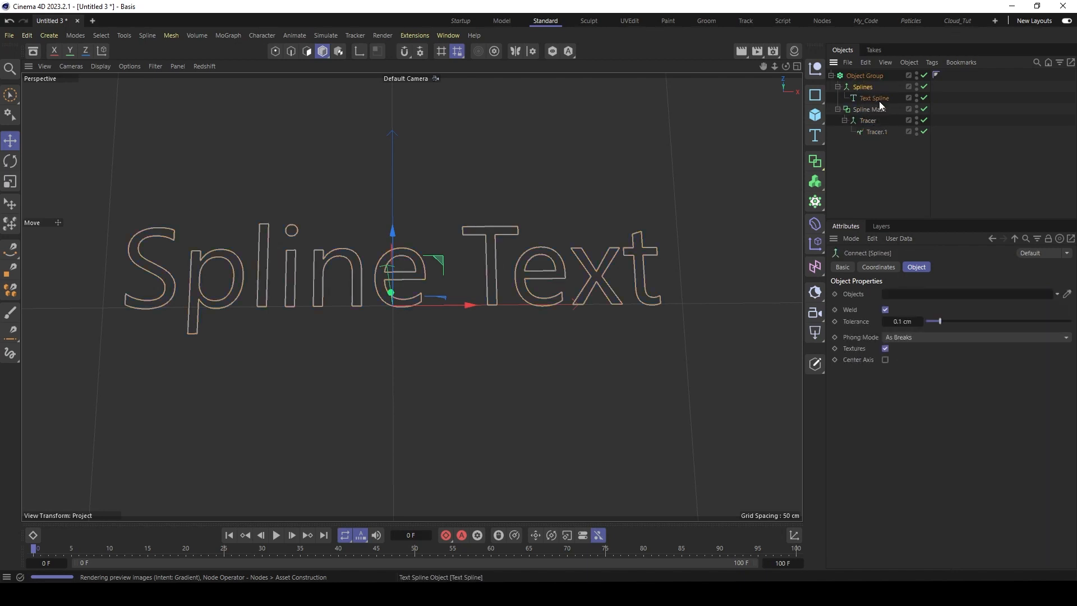
- Clear the MoGraph Tracer's trace link, nest a new Fracture object under it and link the Fracture as its trace source
{"action": "left_click", "coordinate": [877, 132]}
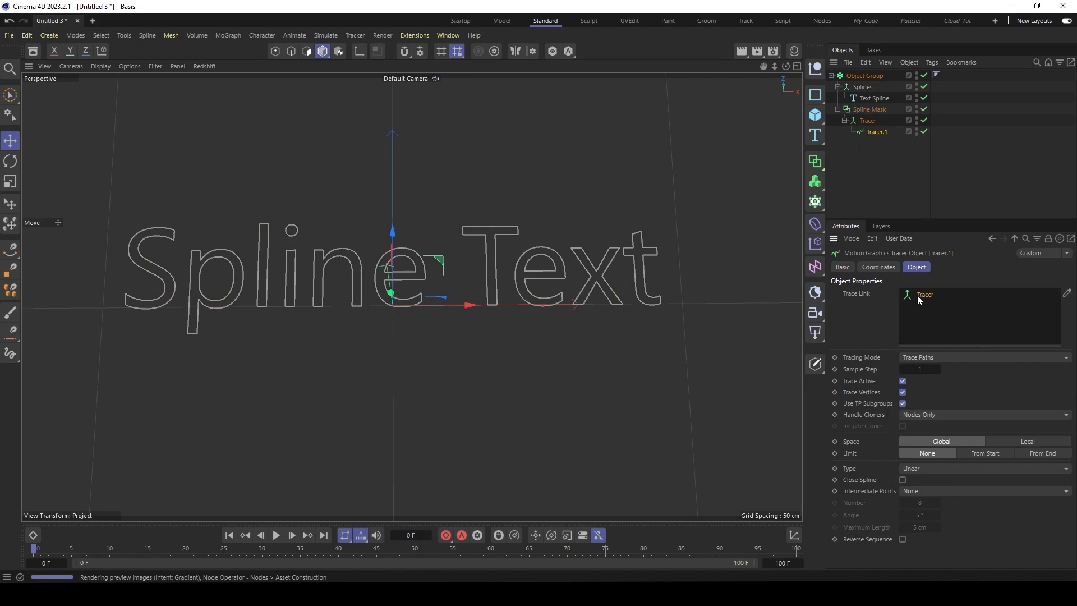
{"action": "key", "text": "Delete"}
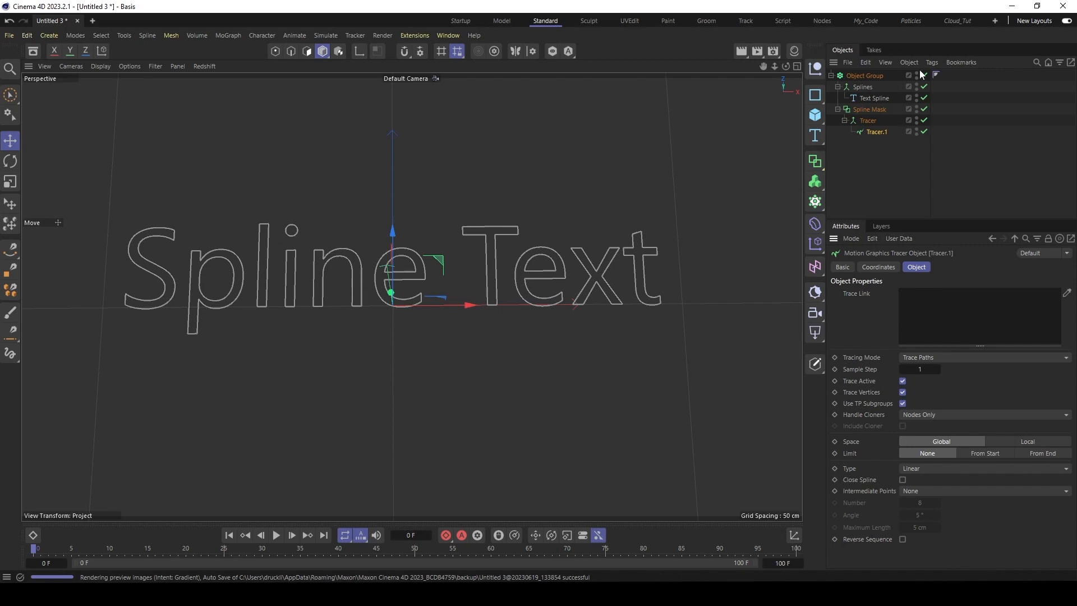
{"action": "left_click", "coordinate": [818, 162]}
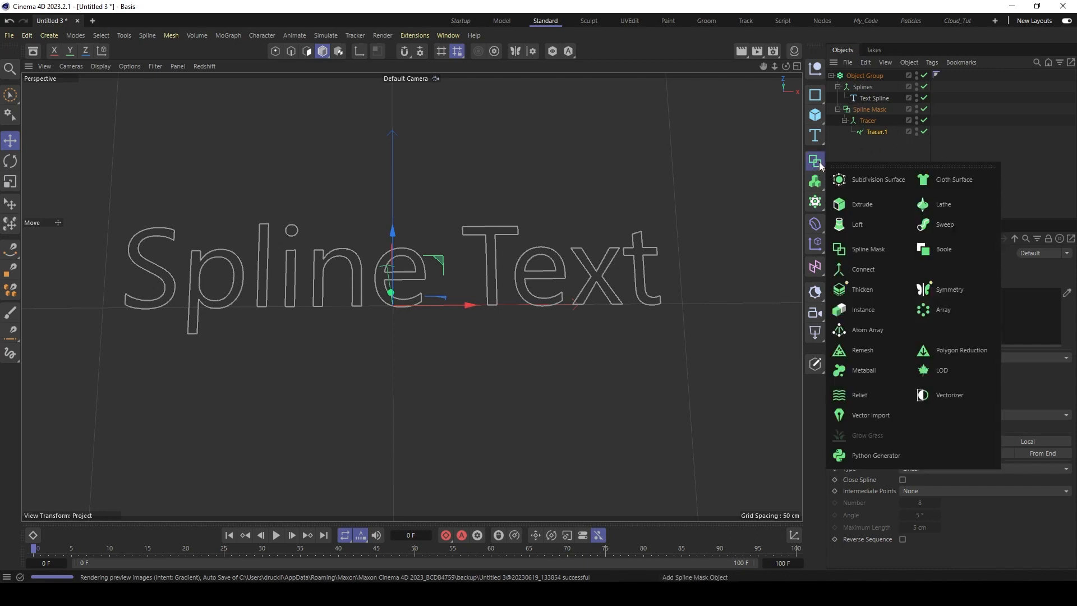
{"action": "left_click", "coordinate": [816, 202]}
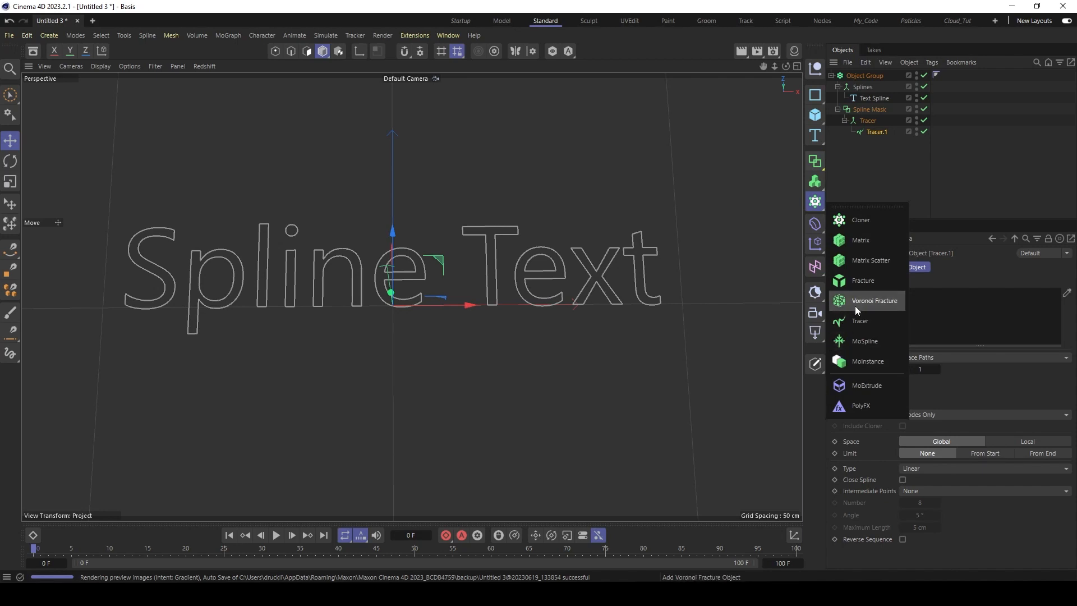
{"action": "left_click", "coordinate": [858, 288]}
{"action": "mouse_move", "coordinate": [853, 84]}
{"action": "left_mouse_down"}
{"action": "mouse_move", "coordinate": [870, 142]}
{"action": "mouse_move", "coordinate": [879, 140]}
{"action": "mouse_move", "coordinate": [907, 309]}
{"action": "mouse_move", "coordinate": [918, 299]}
{"action": "left_mouse_up"}
{"action": "left_click", "coordinate": [877, 134]}
{"action": "left_click", "coordinate": [877, 143]}
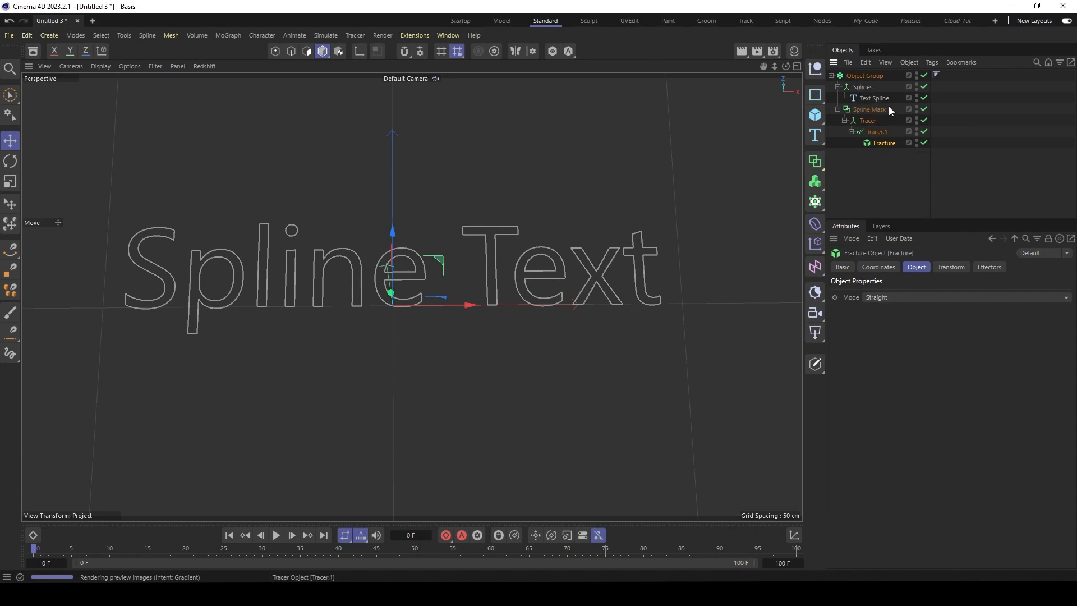
- Create an Instance of the Splines Connect object and nest it under the Fracture
{"action": "left_click", "coordinate": [860, 86]}
{"action": "left_click", "coordinate": [819, 162]}
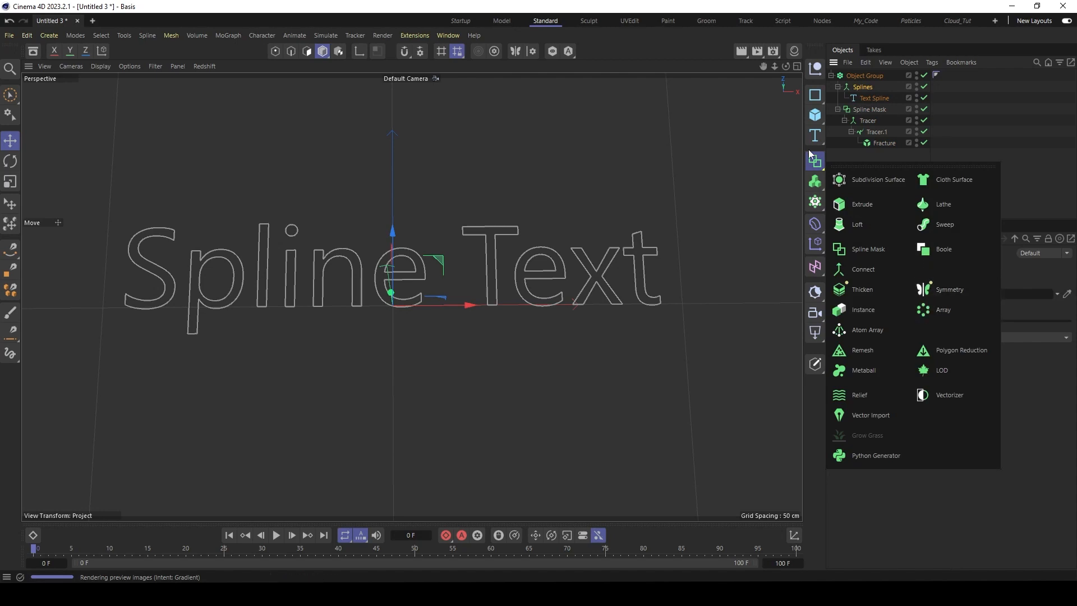
{"action": "left_click", "coordinate": [874, 310]}
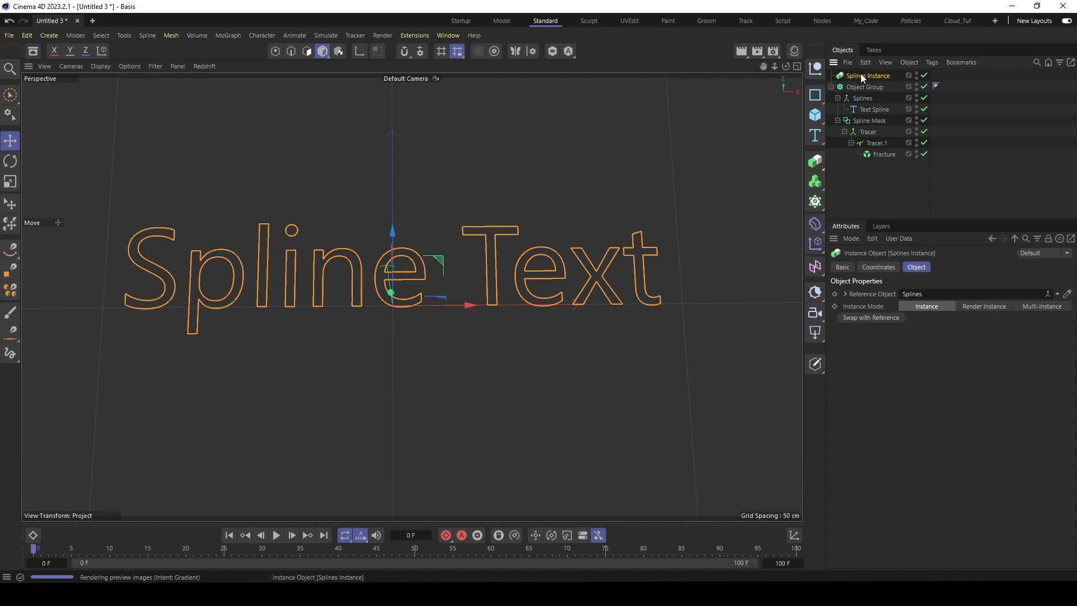
{"action": "left_click_drag", "start_coordinate": [863, 77], "coordinate": [883, 156]}
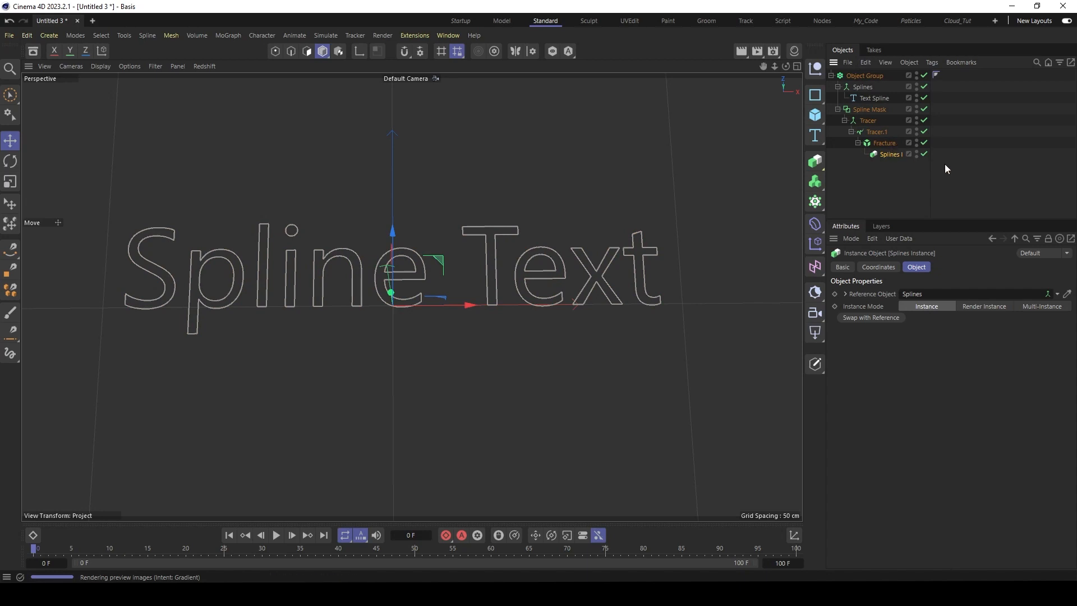
- Set the Fracture object's mode to Explode Segments
{"action": "left_click", "coordinate": [884, 143]}
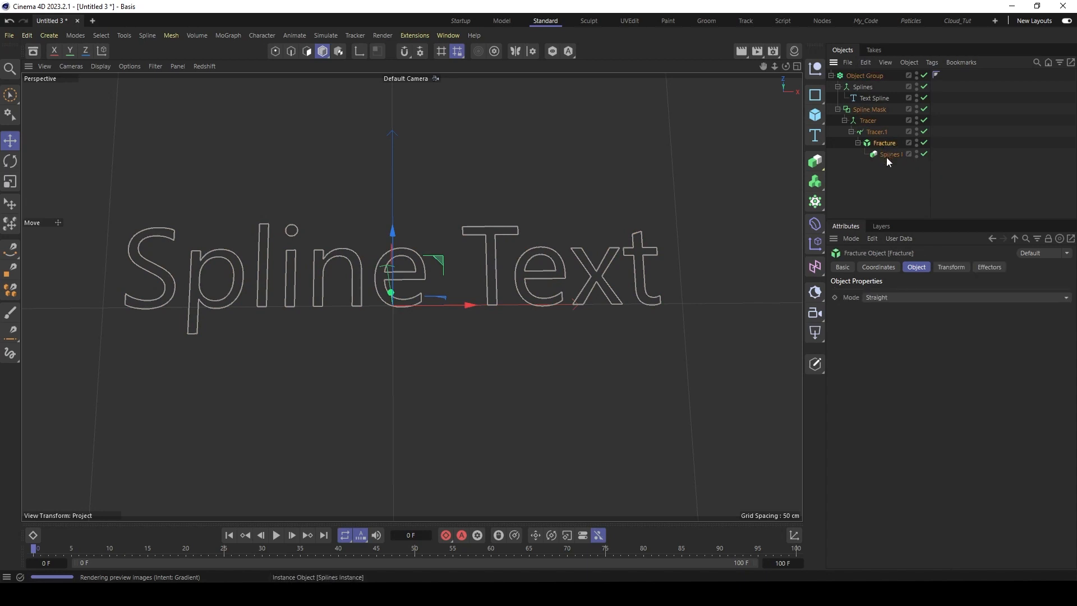
{"action": "left_click", "coordinate": [903, 297]}
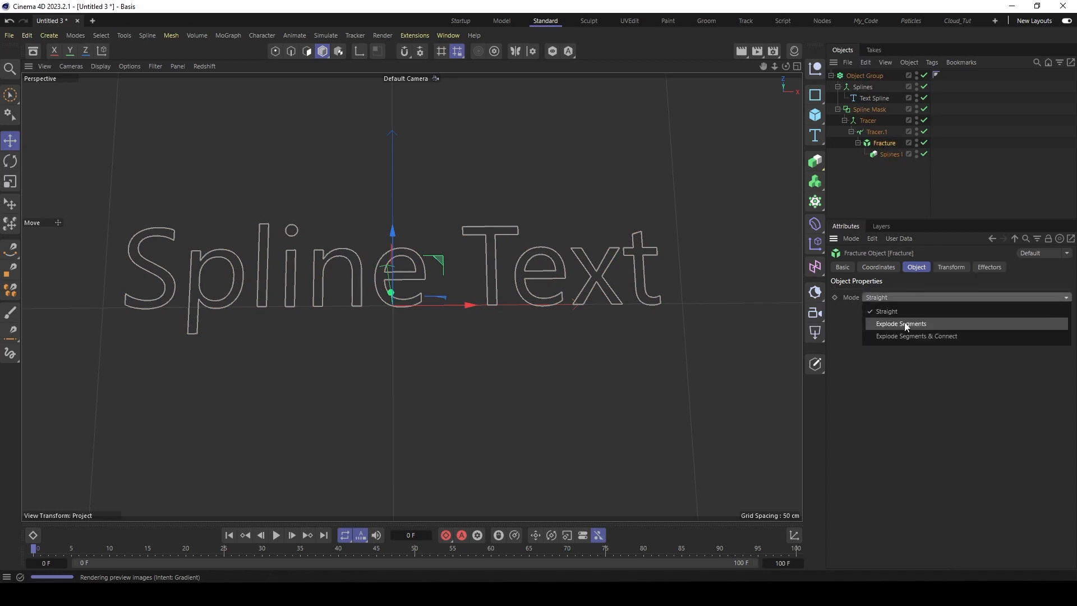
{"action": "left_click", "coordinate": [904, 322]}
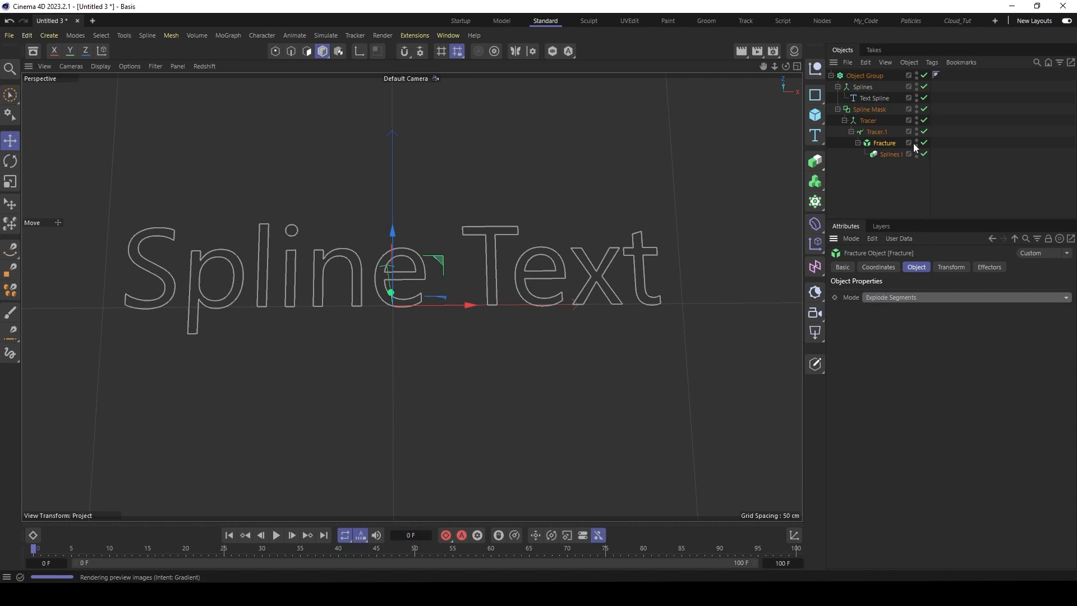
- Set the MoGraph Tracer's tracing mode to Connect All Objects
{"action": "left_click", "coordinate": [877, 131]}
{"action": "left_click", "coordinate": [944, 358]}
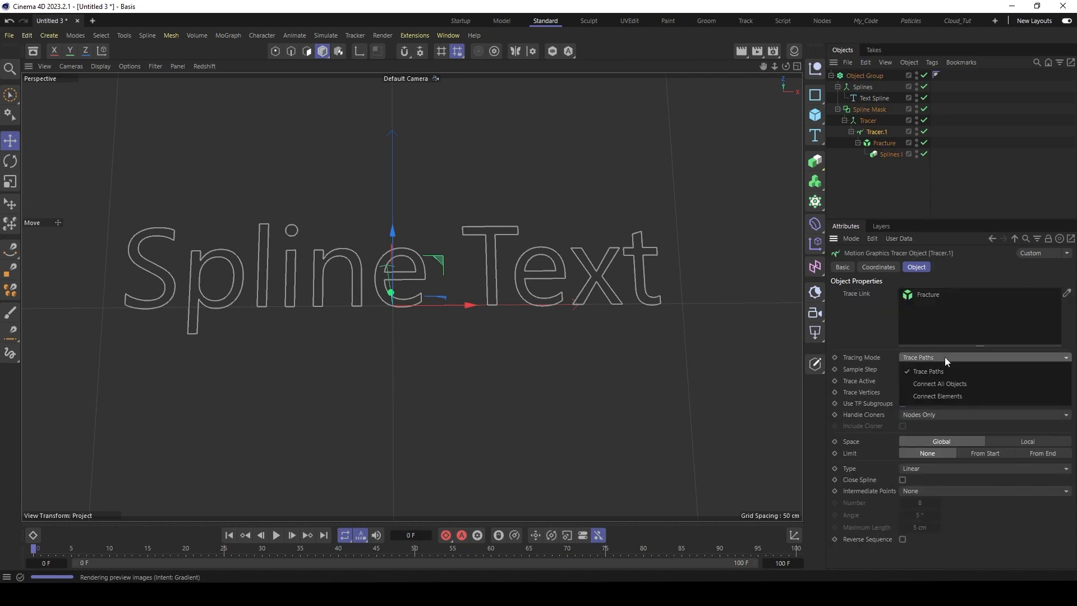
{"action": "left_click", "coordinate": [932, 384]}
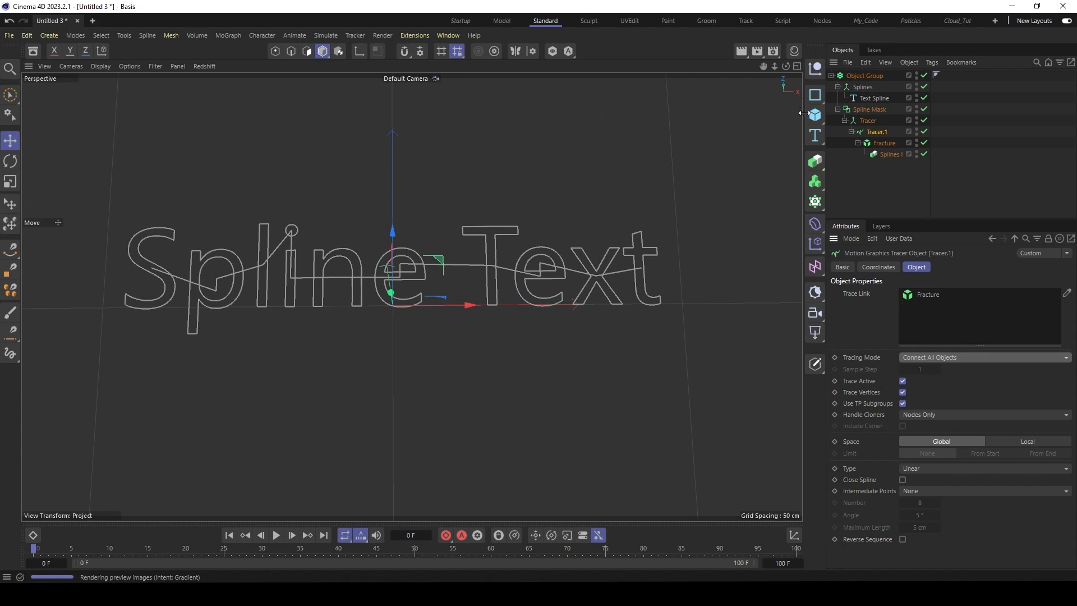
- Add a Vertex Map tag to the Tracer Connect object
{"action": "left_click", "coordinate": [864, 122]}
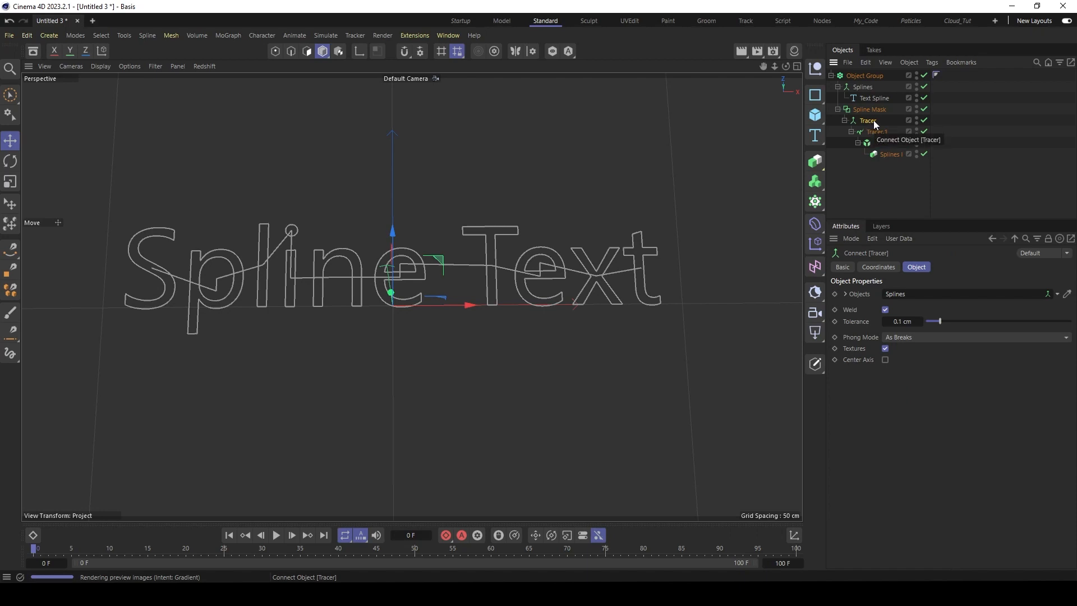
{"action": "key", "text": "shift+c"}
{"action": "type", "text": "verte"}
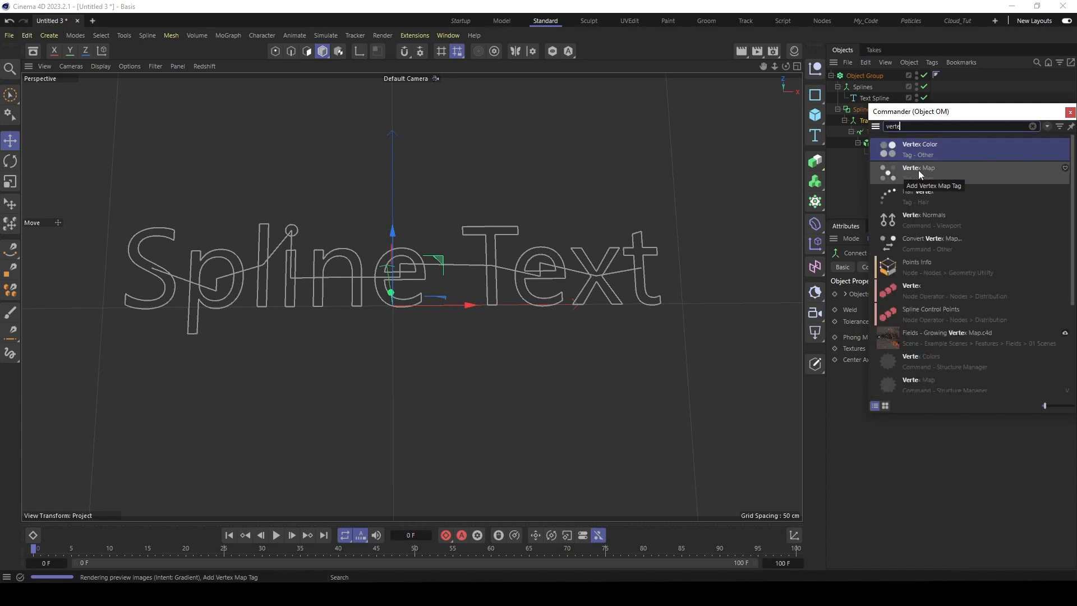
{"action": "left_click", "coordinate": [920, 171]}
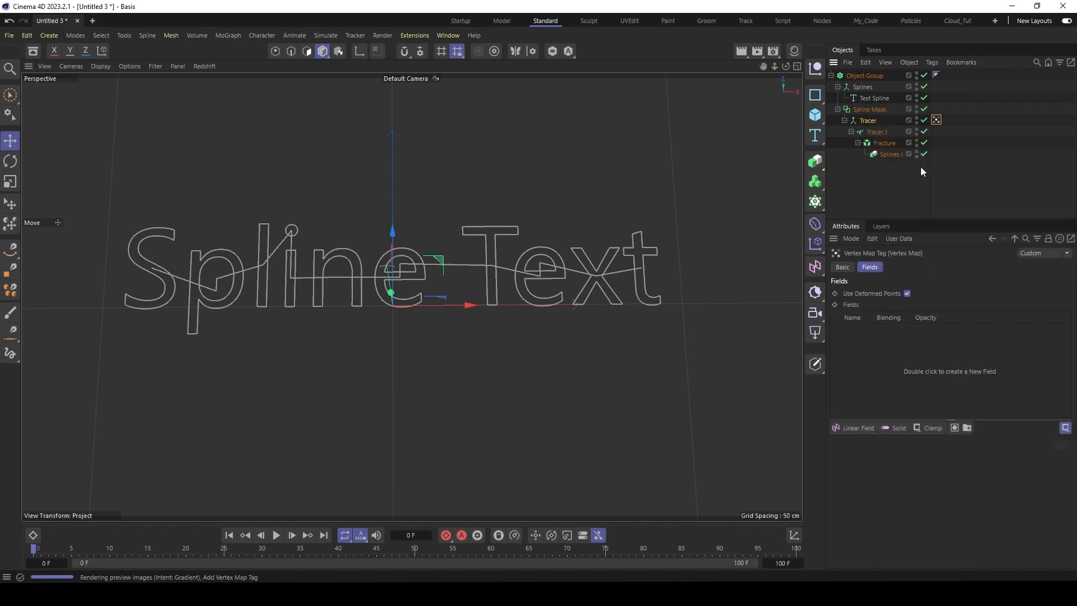
- Add a Linear Field to the Vertex Map tag and stretch it along X to a length of about 363 cm
{"action": "left_click", "coordinate": [856, 427]}
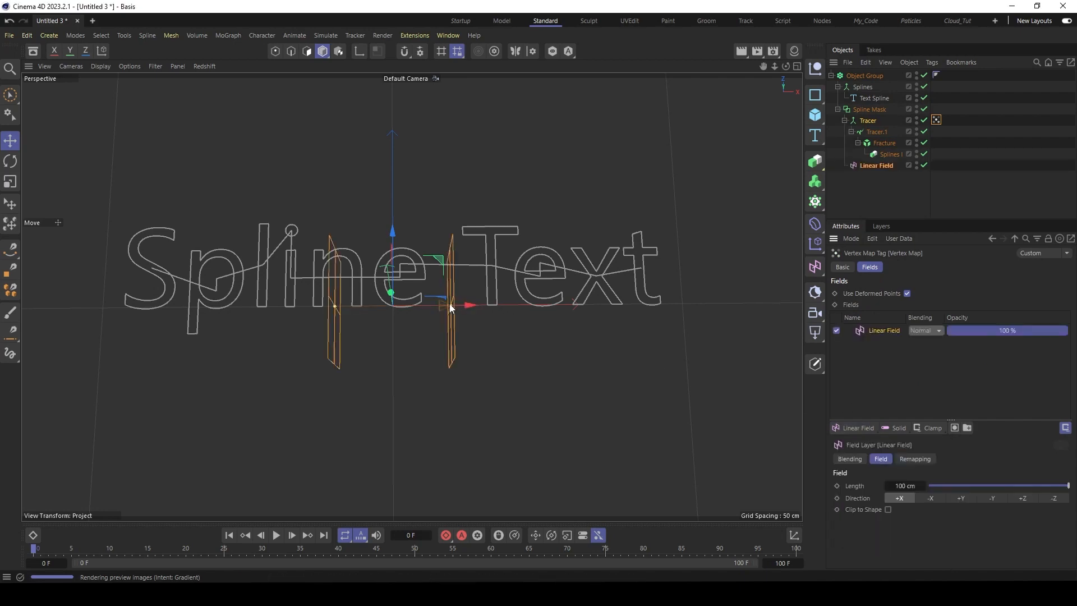
{"action": "left_click_drag", "start_coordinate": [449, 304], "coordinate": [603, 304]}
{"action": "left_click", "coordinate": [938, 120]}
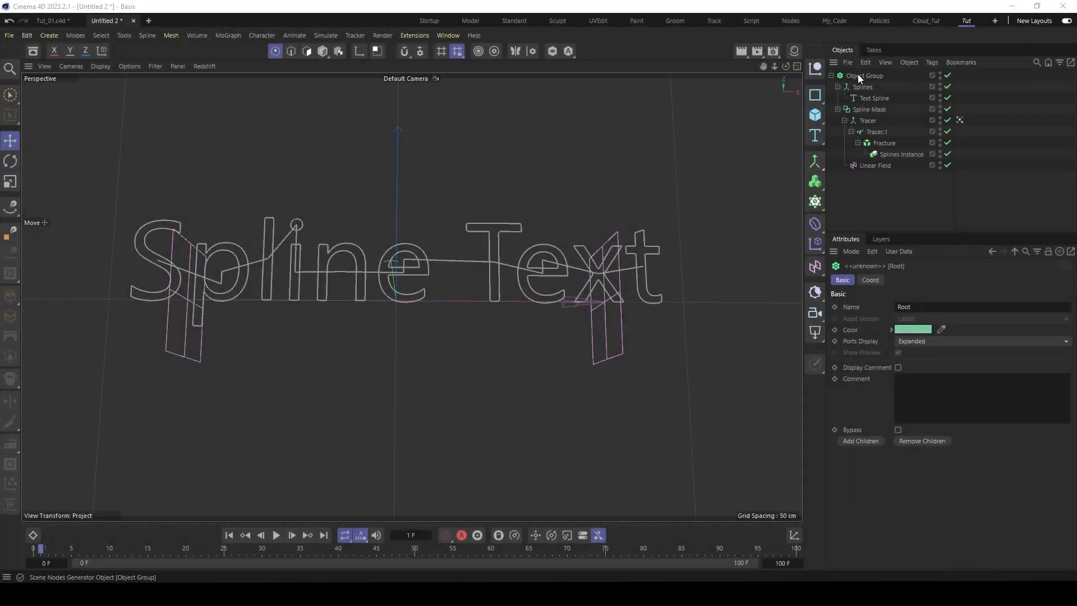
- Turn off Weld on both the Tracer and the Splines Connect objects
{"action": "left_click", "coordinate": [868, 122]}
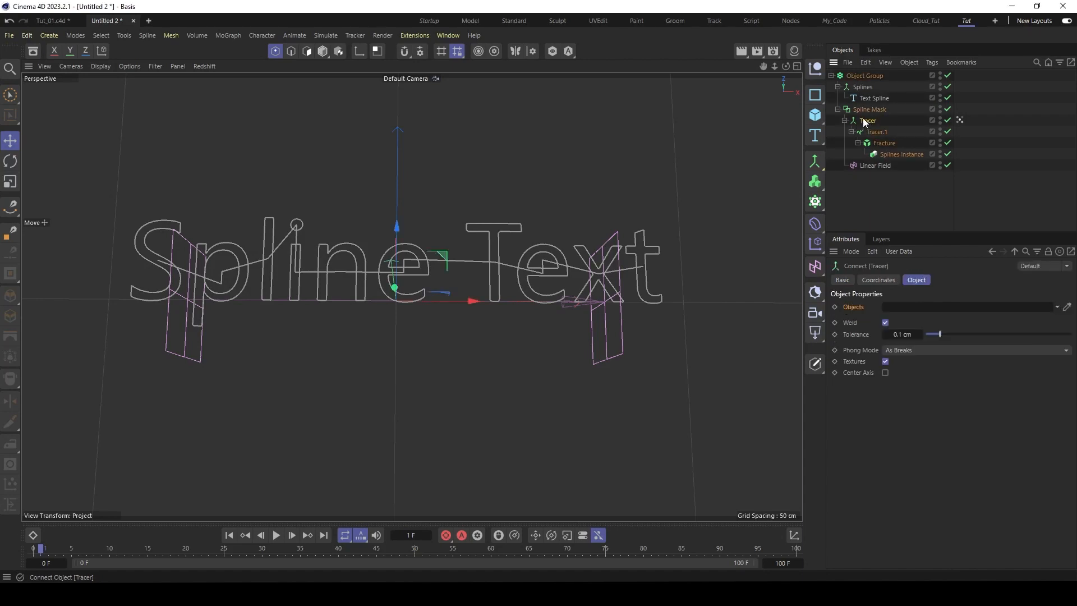
{"action": "left_click", "coordinate": [886, 323]}
{"action": "left_click", "coordinate": [863, 87]}
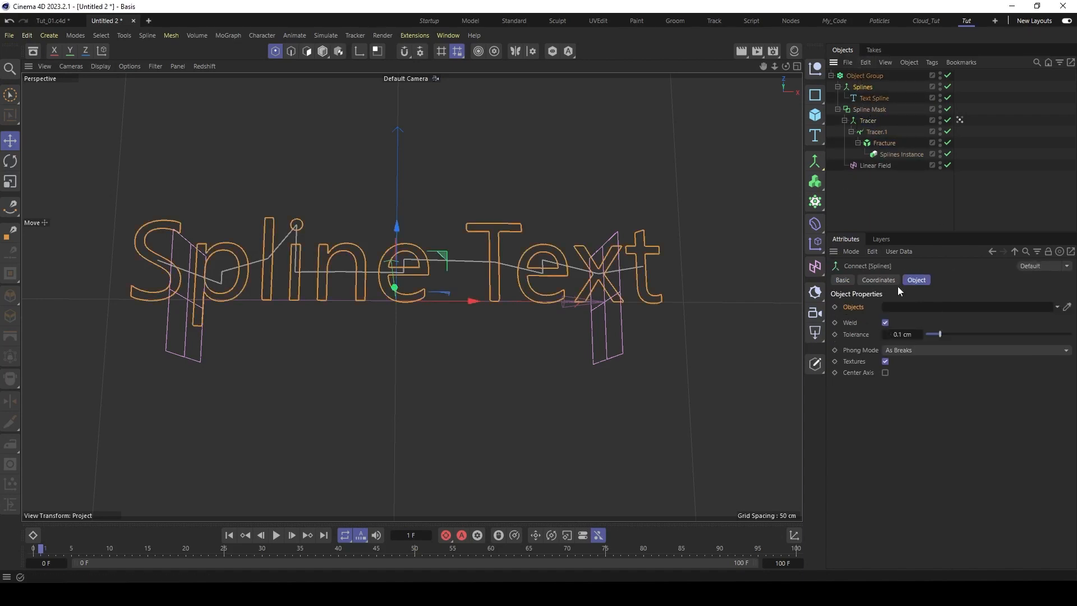
{"action": "left_click", "coordinate": [887, 324]}
- Move the Linear Field out of the Object Group to the root level of the object hierarchy
{"action": "left_click", "coordinate": [864, 166]}
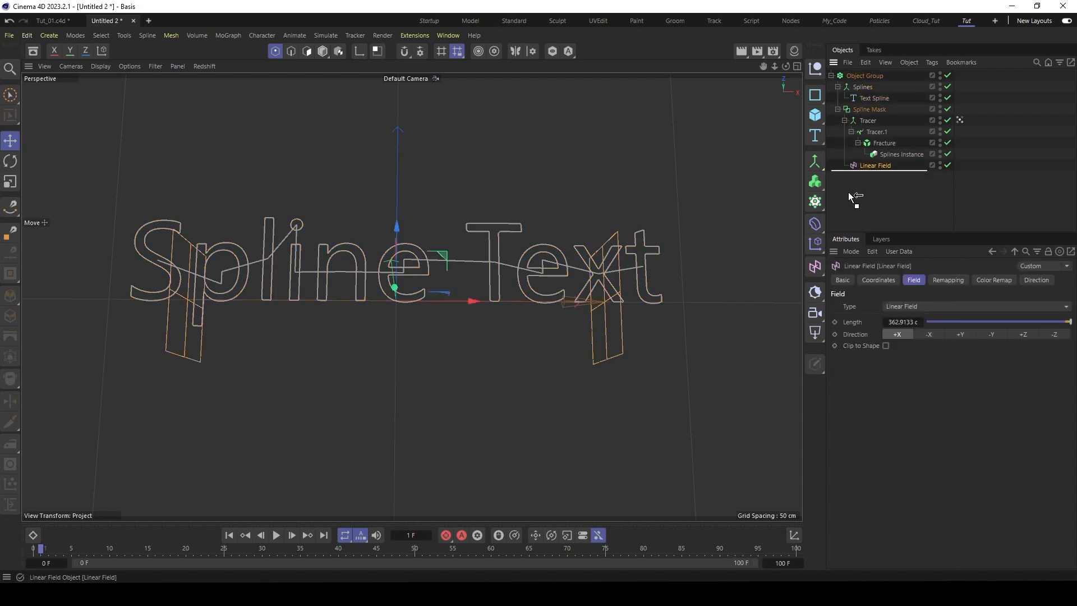
{"action": "left_click_drag", "start_coordinate": [848, 192], "coordinate": [845, 171]}
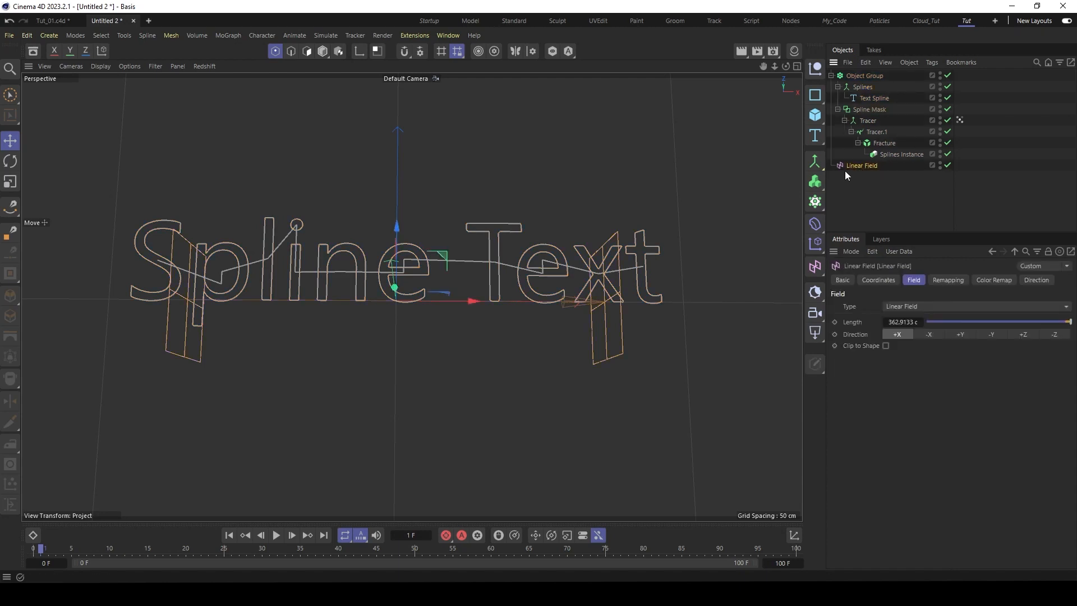
- Open the Object Group in the Node Editor, dock the editor below the viewport and enlarge it
{"action": "left_click", "coordinate": [848, 78]}
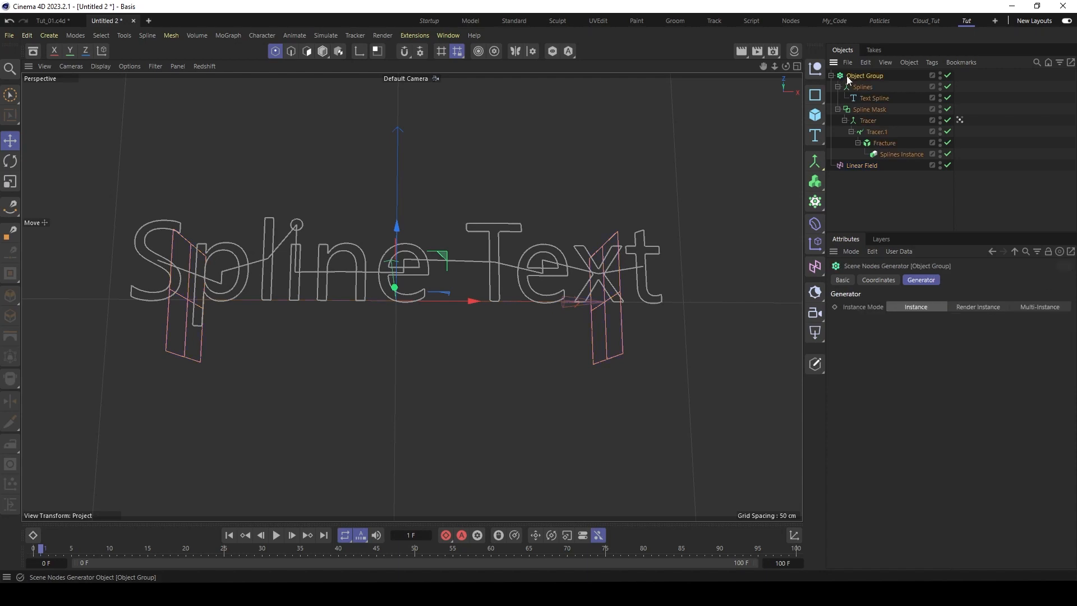
{"action": "double_click", "coordinate": [843, 75]}
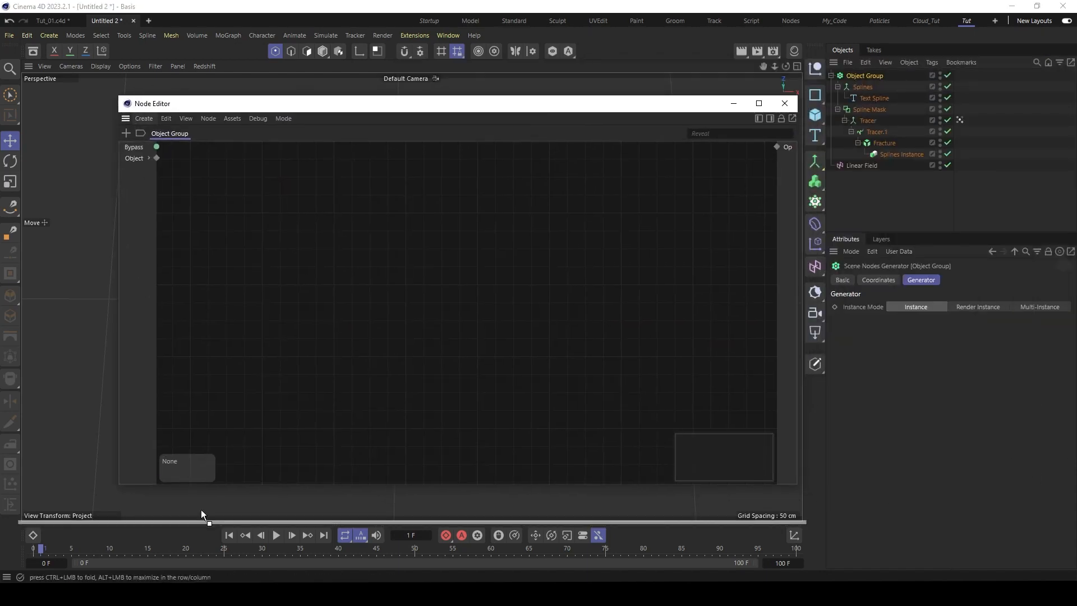
{"action": "left_click_drag", "start_coordinate": [203, 521], "coordinate": [202, 522]}
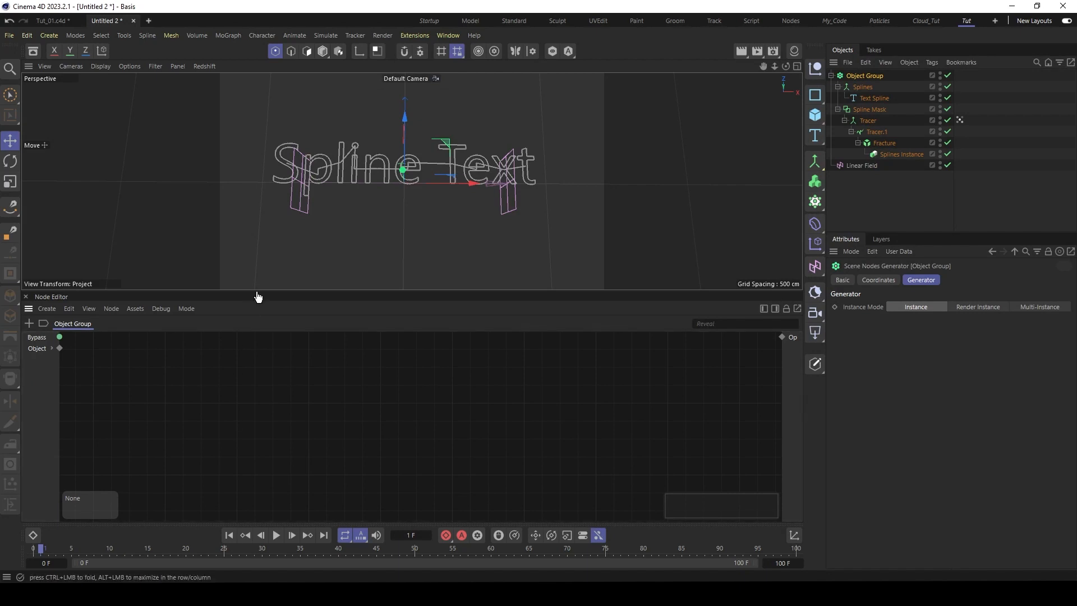
{"action": "left_click_drag", "start_coordinate": [255, 294], "coordinate": [266, 239]}
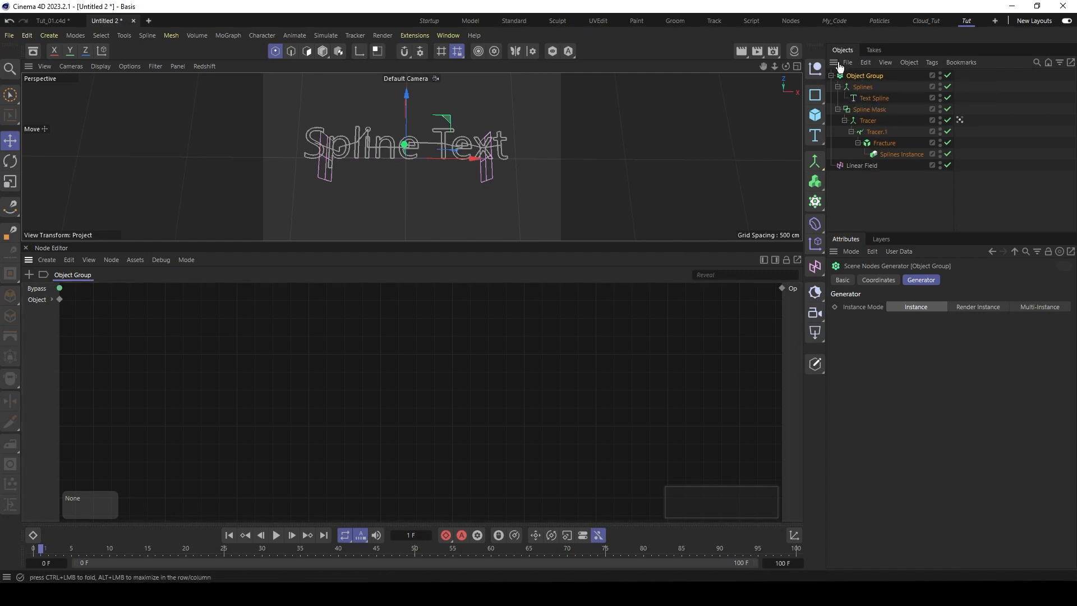
- Collapse the Splines and Spline Mask hierarchies and move both objects out of the Object Group to the root level above it
{"action": "left_click", "coordinate": [838, 87]}
{"action": "left_click", "coordinate": [839, 98]}
{"action": "left_click", "coordinate": [863, 97], "text": "shift"}
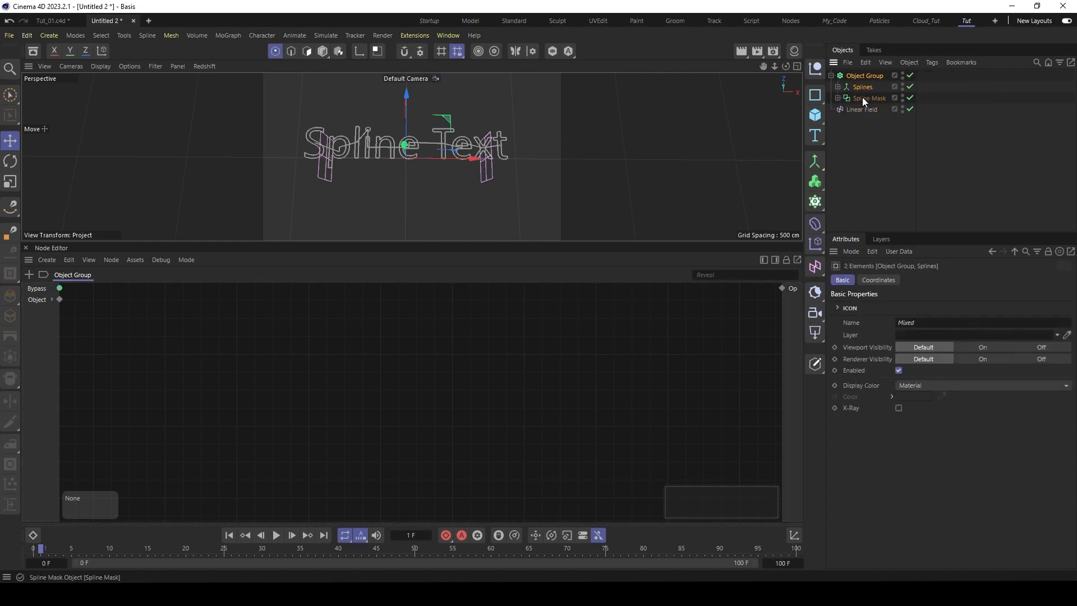
{"action": "left_click_drag", "start_coordinate": [863, 85], "coordinate": [856, 69]}
{"action": "left_click", "coordinate": [863, 97]}
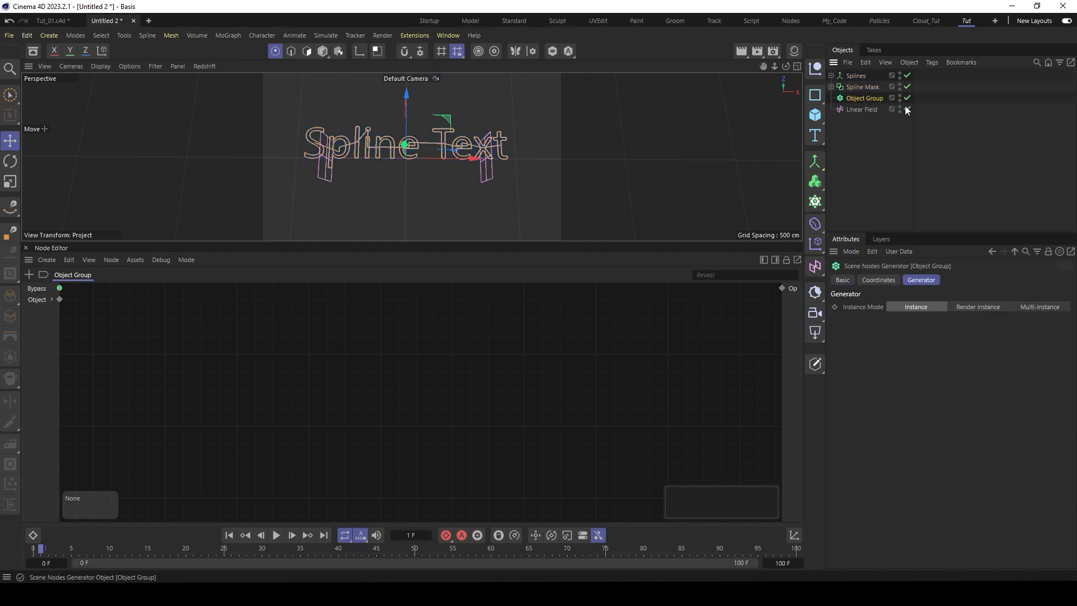
{"action": "left_click_drag", "start_coordinate": [914, 127], "coordinate": [928, 127]}
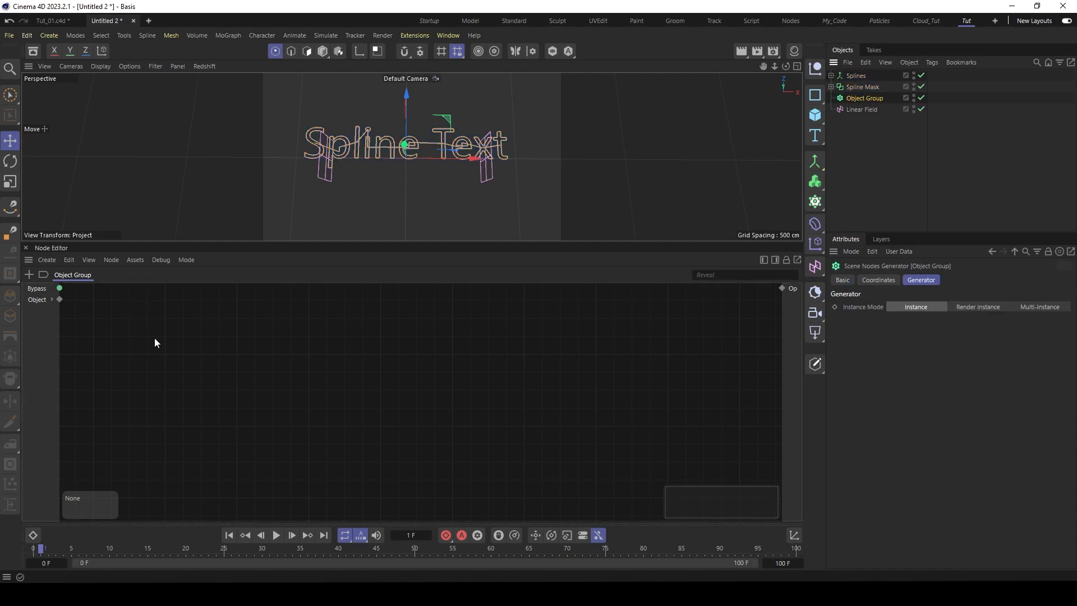
- Add a Children Op node to the graph and connect the group's Object input to its Op port
{"action": "double_click", "coordinate": [139, 345]}
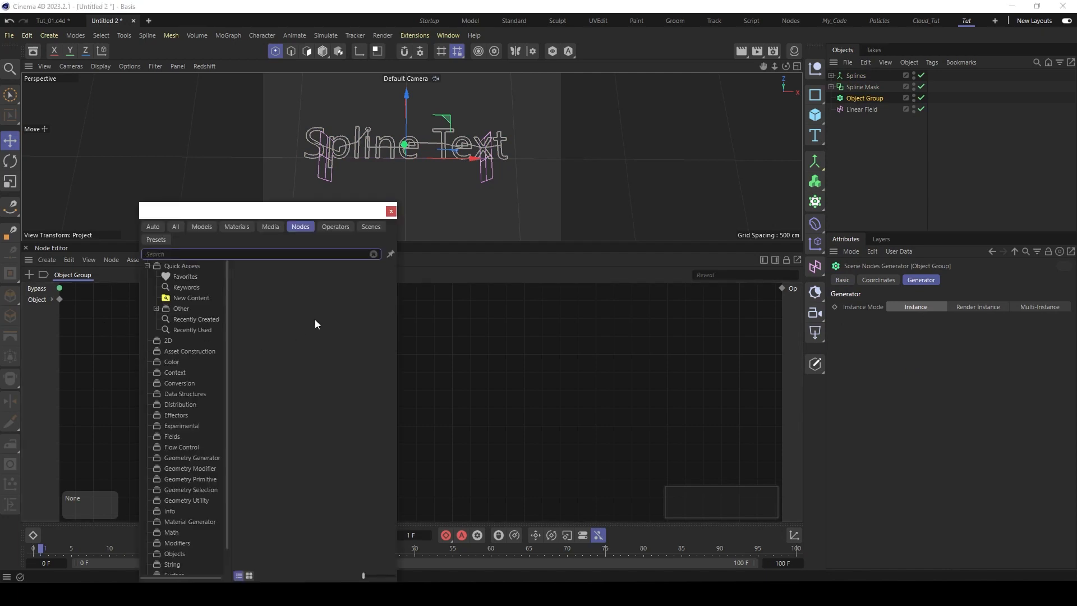
{"action": "type", "text": "chil"}
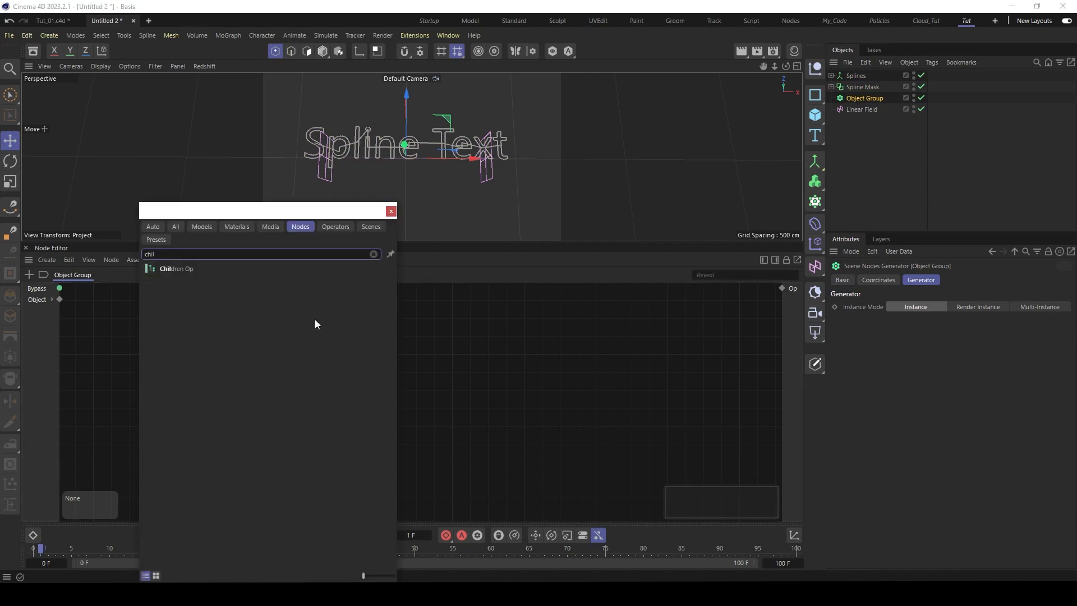
{"action": "double_click", "coordinate": [193, 269]}
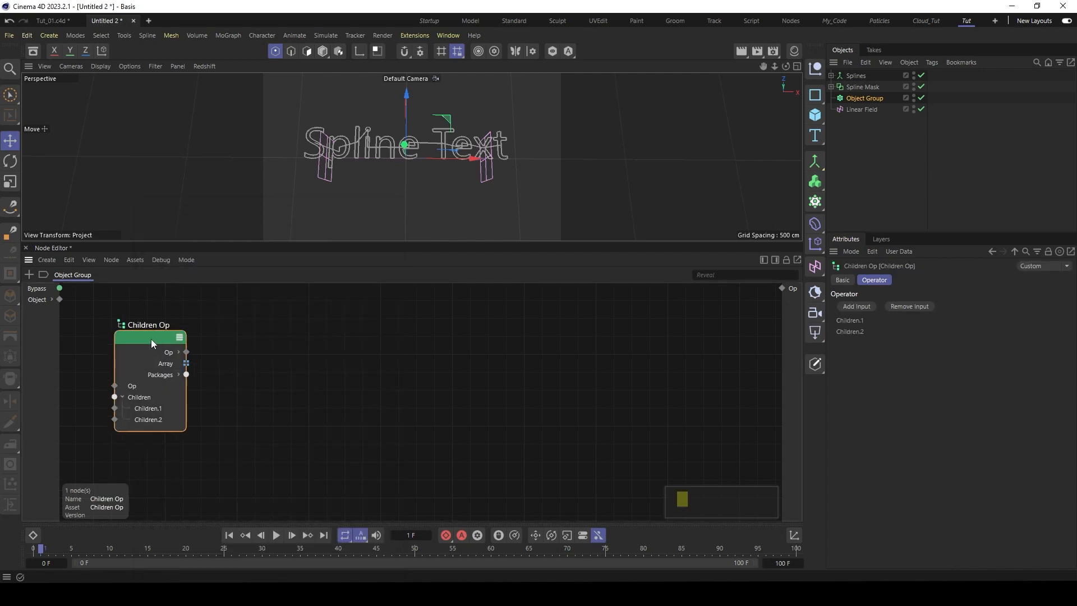
{"action": "left_click_drag", "start_coordinate": [60, 300], "coordinate": [127, 369]}
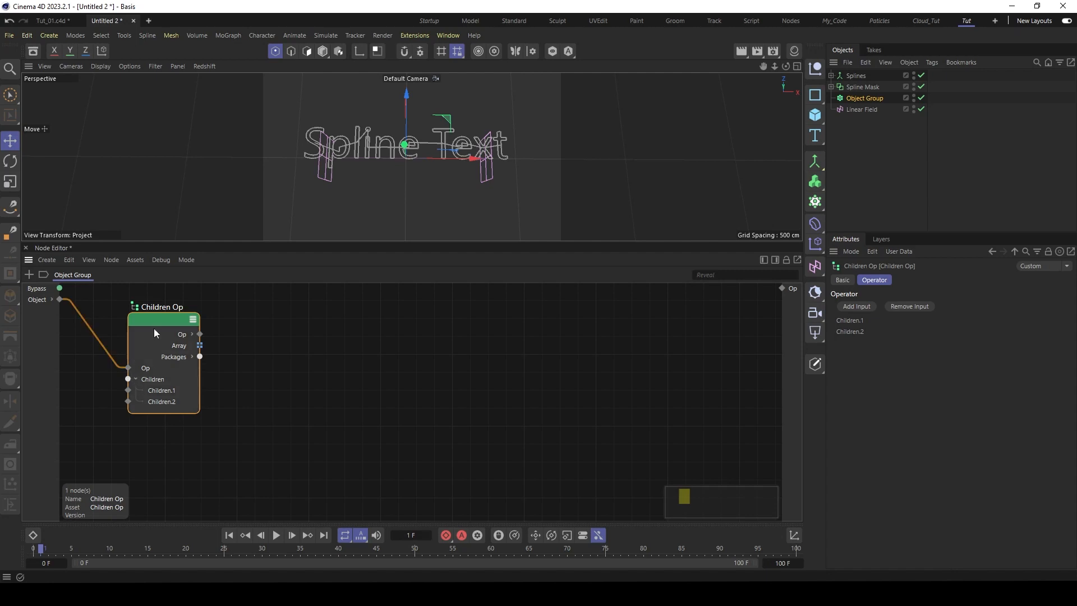
{"action": "left_click_drag", "start_coordinate": [154, 329], "coordinate": [143, 329]}
- Expose the Children port of the Children Op node as a new input of the Object Group
{"action": "left_click_drag", "start_coordinate": [117, 380], "coordinate": [41, 315]}
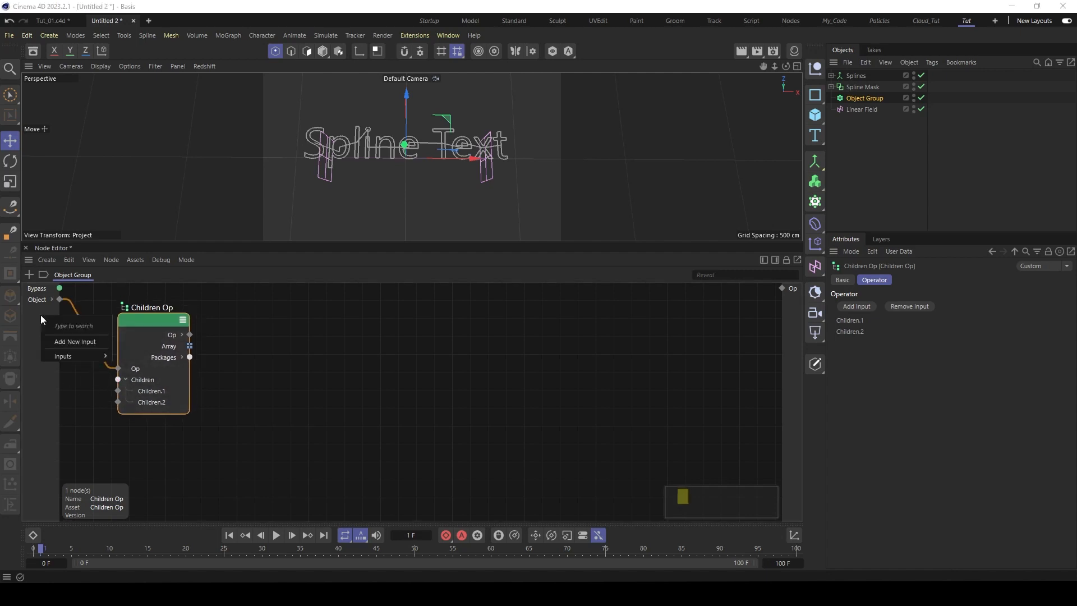
{"action": "left_click", "coordinate": [73, 342]}
{"action": "left_click", "coordinate": [49, 372]}
- Edit the Object Group's resource so the Children input's Scene Port Mode is object, and close the Resource Editor
{"action": "right_click", "coordinate": [50, 363]}
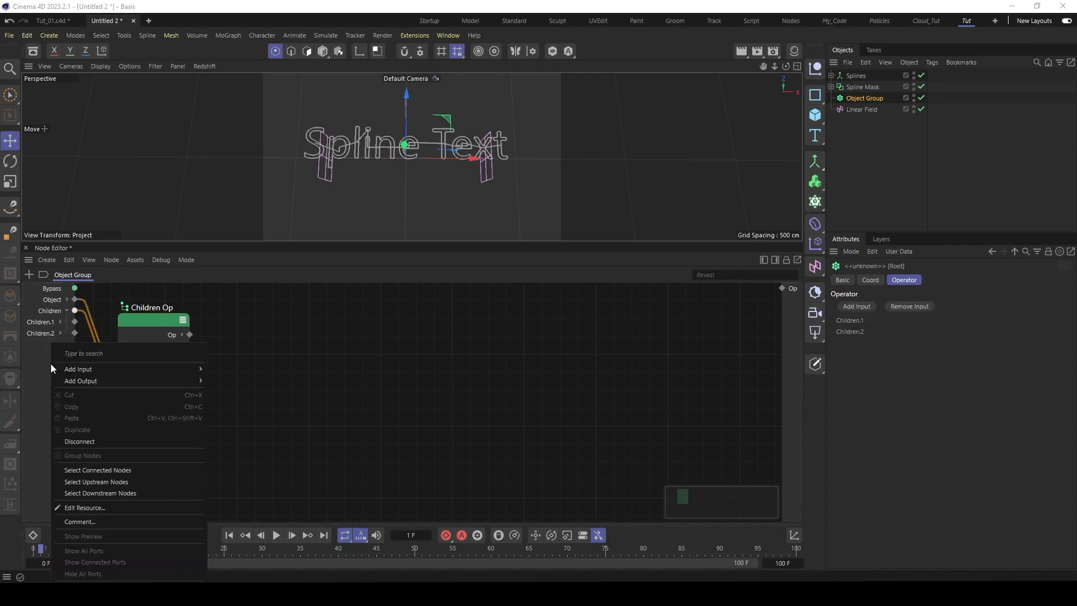
{"action": "left_click", "coordinate": [95, 508]}
{"action": "left_click_drag", "start_coordinate": [196, 16], "coordinate": [228, 55]}
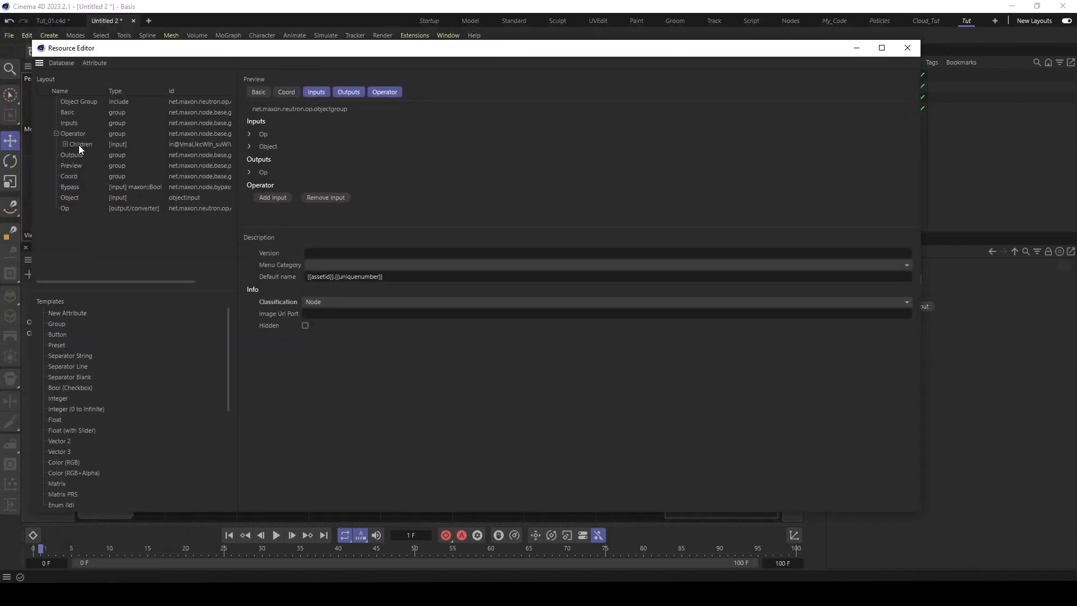
{"action": "left_click", "coordinate": [80, 145]}
{"action": "scroll", "coordinate": [319, 448], "scroll_direction": "down", "scroll_amount": 3}
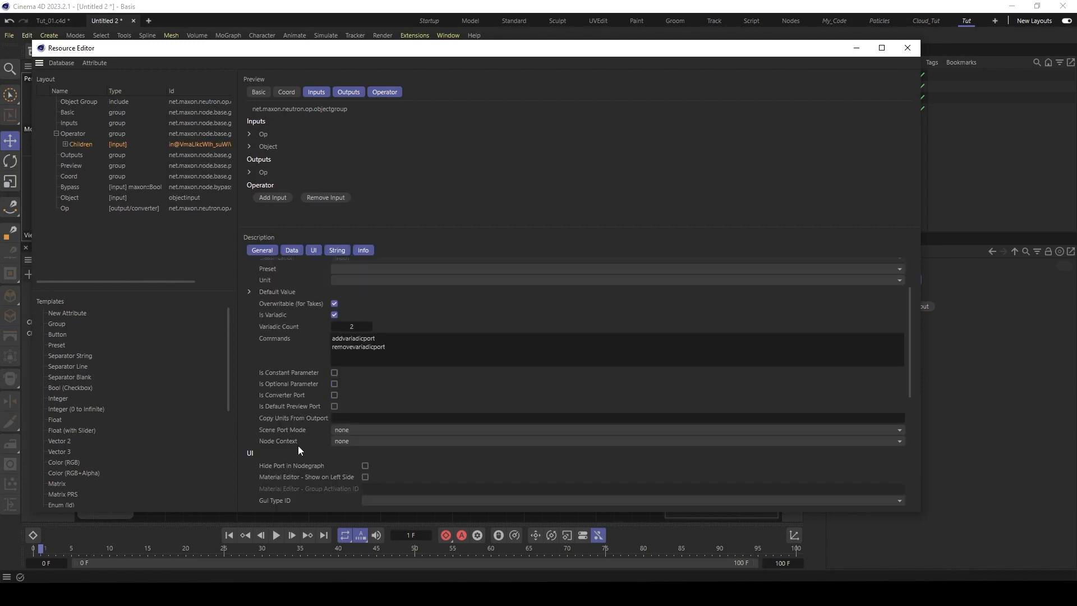
{"action": "left_click", "coordinate": [359, 430]}
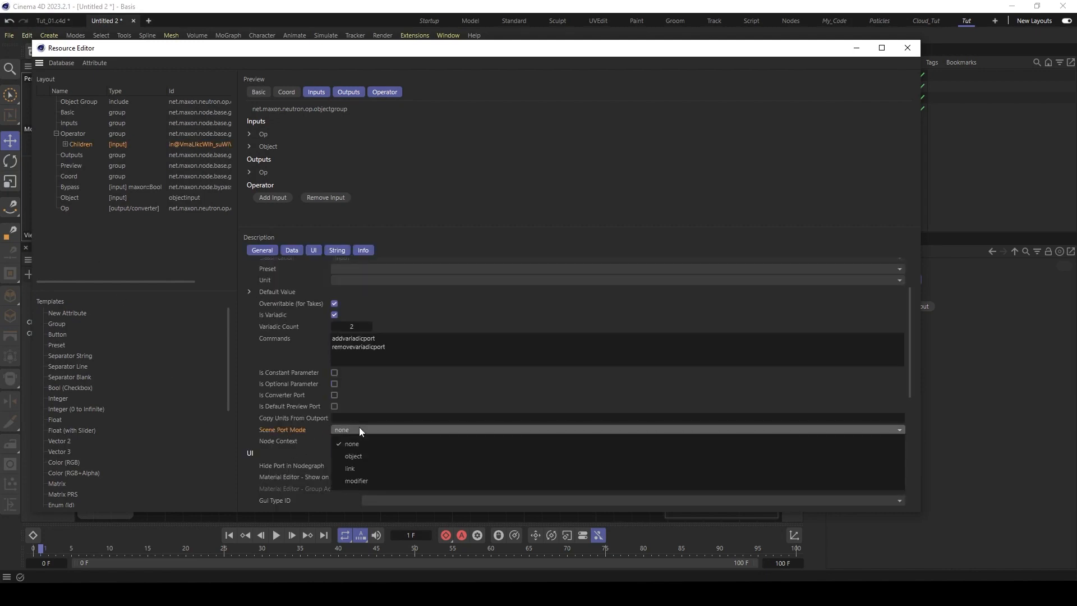
{"action": "left_click", "coordinate": [362, 455]}
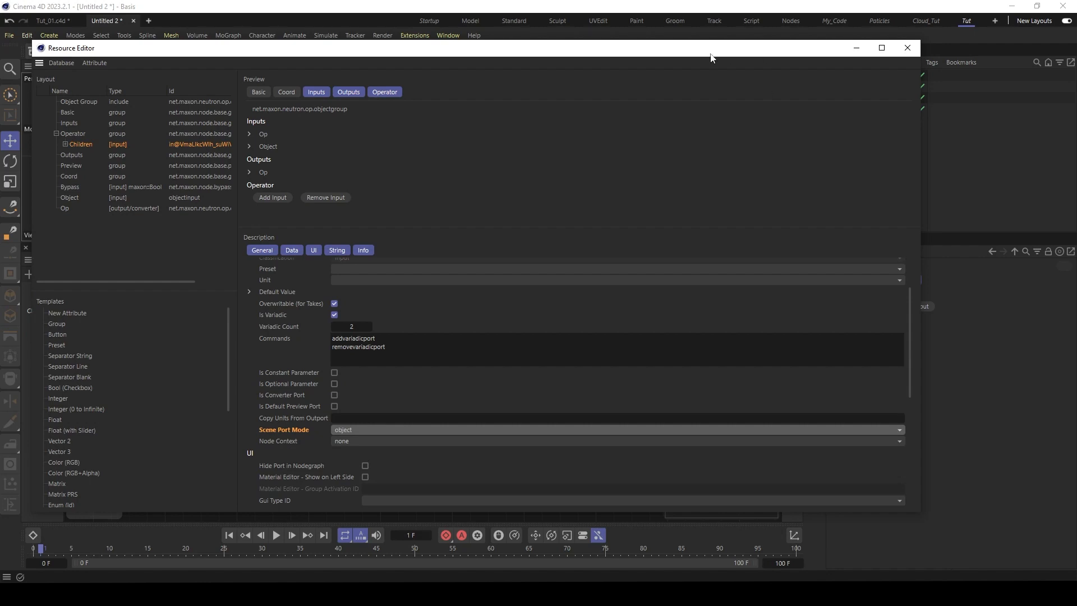
{"action": "left_click_drag", "start_coordinate": [645, 44], "coordinate": [744, 56]}
{"action": "left_click", "coordinate": [1007, 61]}
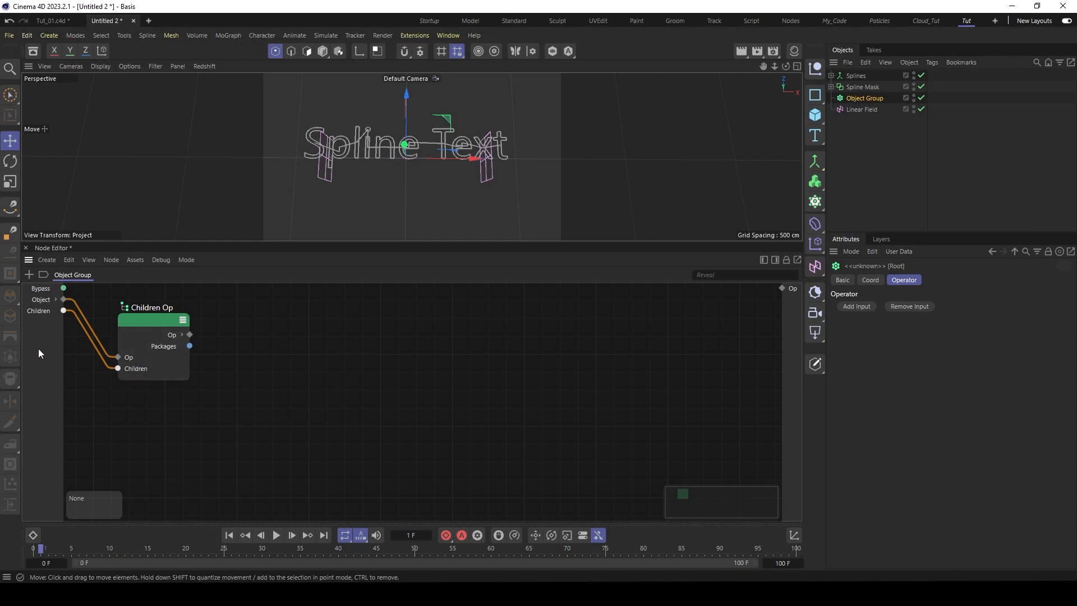
- Move the Splines and Spline Mask objects back into the Object Group and expand the first child input to its individual ports
{"action": "left_click", "coordinate": [861, 76]}
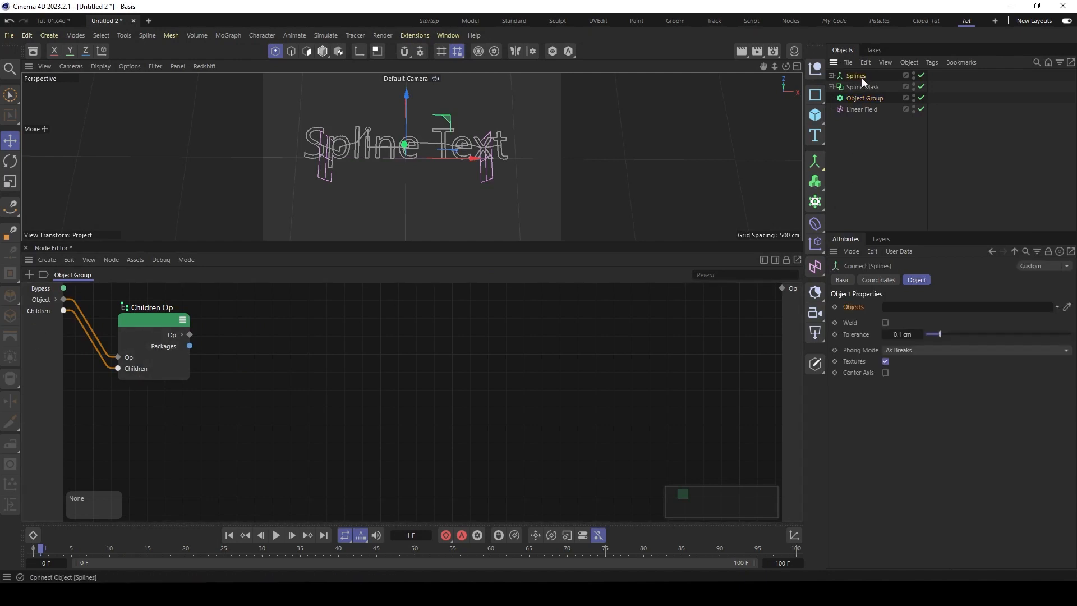
{"action": "left_click", "coordinate": [866, 87], "text": "ctrl"}
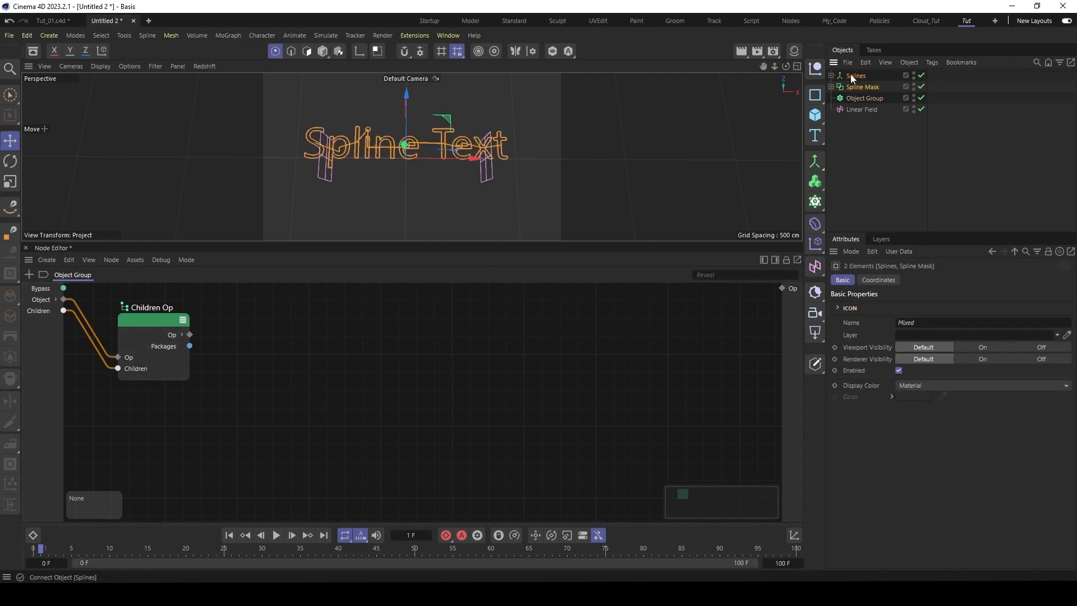
{"action": "mouse_move", "coordinate": [851, 76]}
{"action": "left_mouse_down"}
{"action": "mouse_move", "coordinate": [871, 113]}
{"action": "mouse_move", "coordinate": [853, 96]}
{"action": "left_mouse_up"}
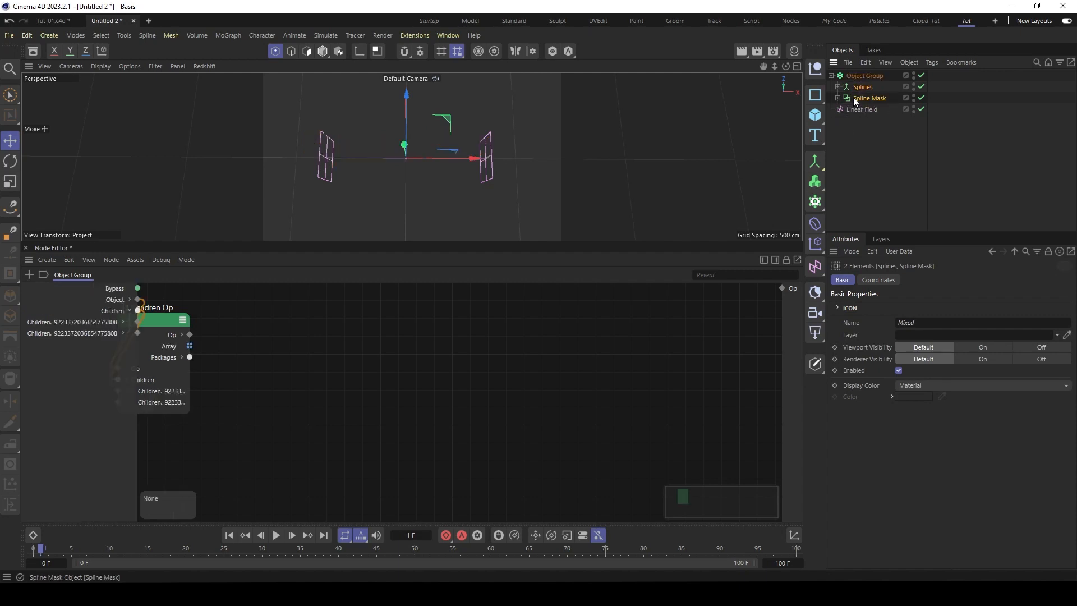
{"action": "left_click_drag", "start_coordinate": [167, 324], "coordinate": [257, 318]}
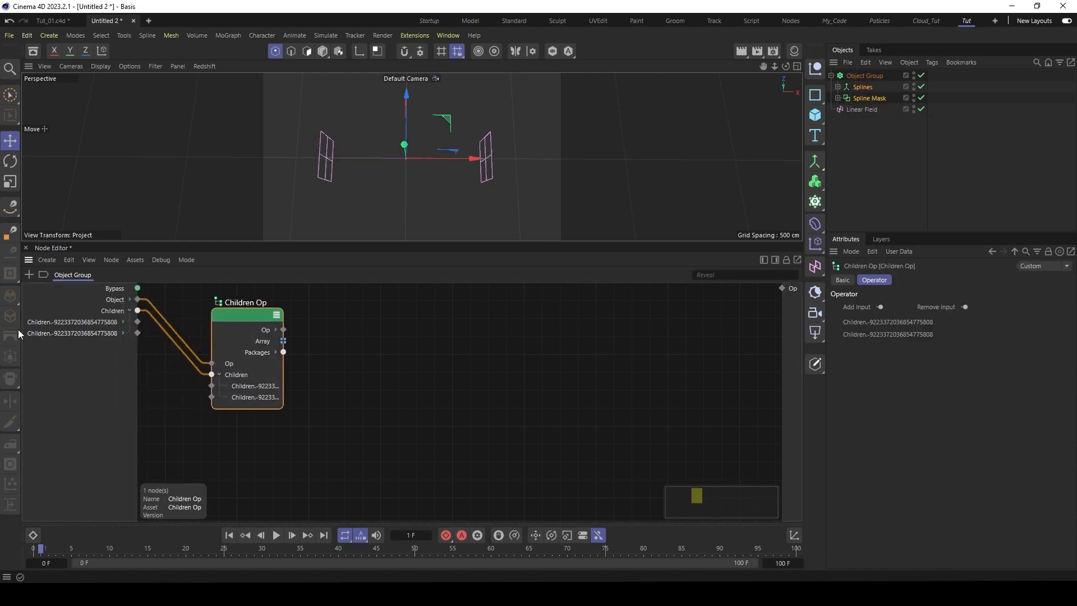
{"action": "left_click", "coordinate": [63, 322]}
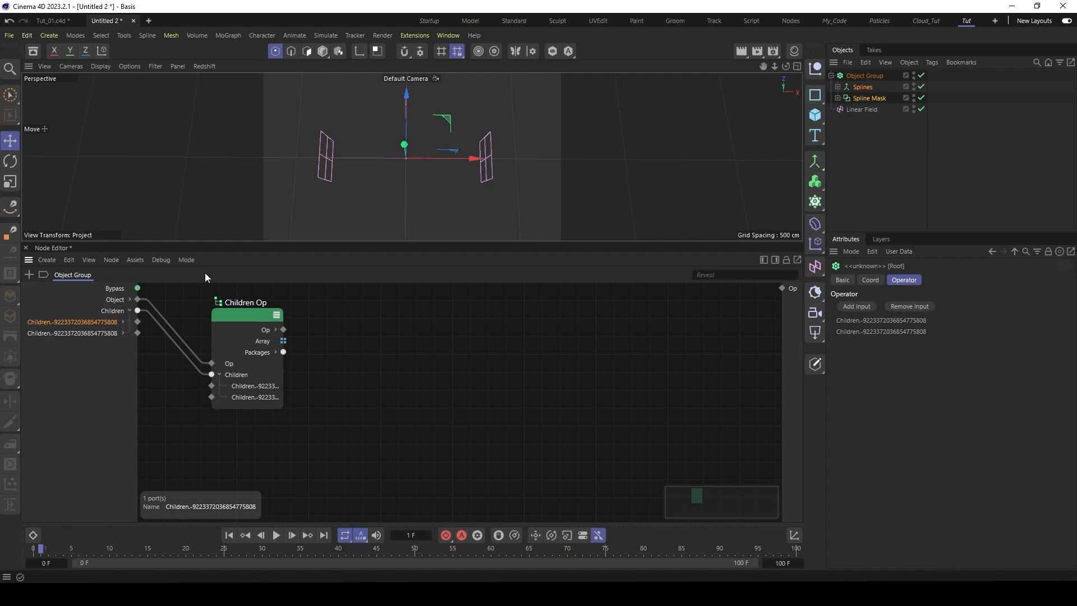
{"action": "left_click", "coordinate": [123, 322]}
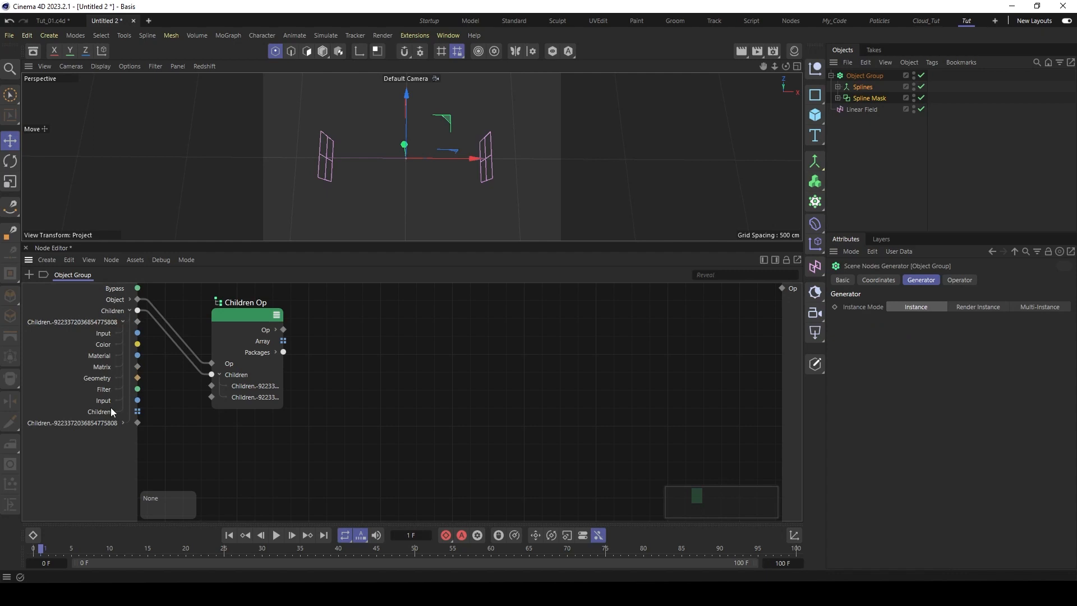
- Wire the first child's Geometry port to the group's Op output through a Geometry Op node to preview the spline
{"action": "left_click", "coordinate": [100, 379]}
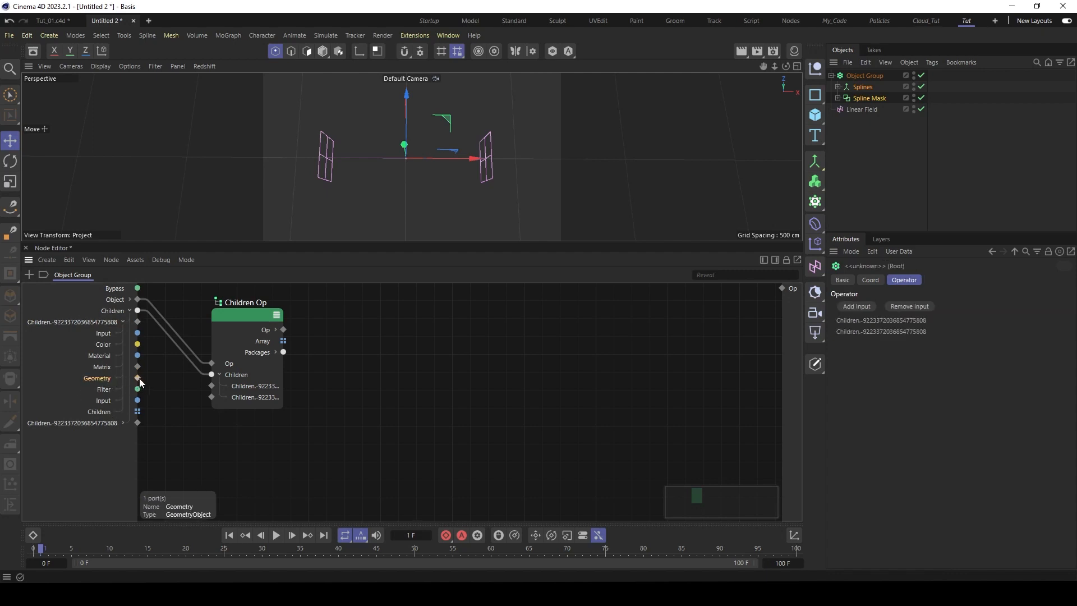
{"action": "left_click_drag", "start_coordinate": [139, 378], "coordinate": [787, 288]}
{"action": "left_click_drag", "start_coordinate": [496, 311], "coordinate": [500, 340]}
{"action": "left_click", "coordinate": [553, 409]}
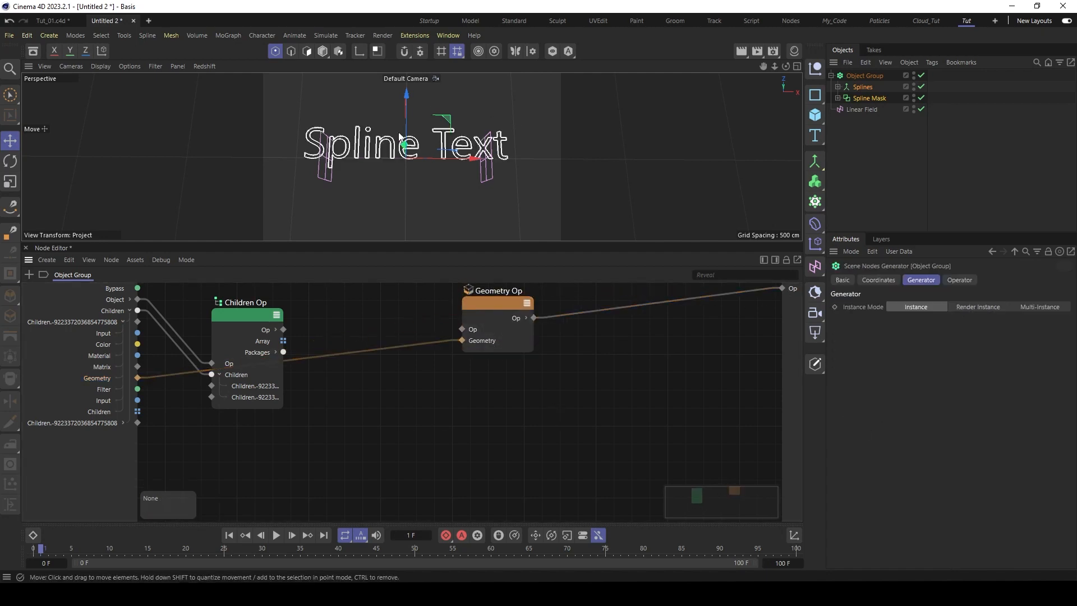
- Reduce the Children Op node to its connected ports and enlarge the Node Editor area
{"action": "left_click_drag", "start_coordinate": [240, 317], "coordinate": [193, 298]}
{"action": "left_click", "coordinate": [268, 313]}
{"action": "scroll", "coordinate": [472, 372], "scroll_direction": "down", "scroll_amount": 2}
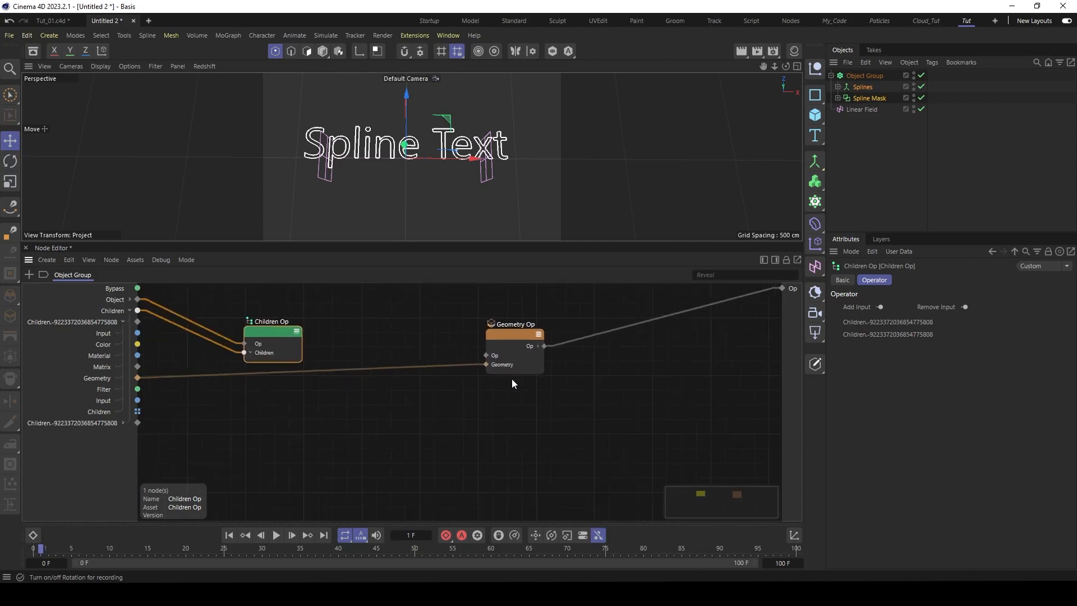
{"action": "left_click_drag", "start_coordinate": [470, 242], "coordinate": [480, 210]}
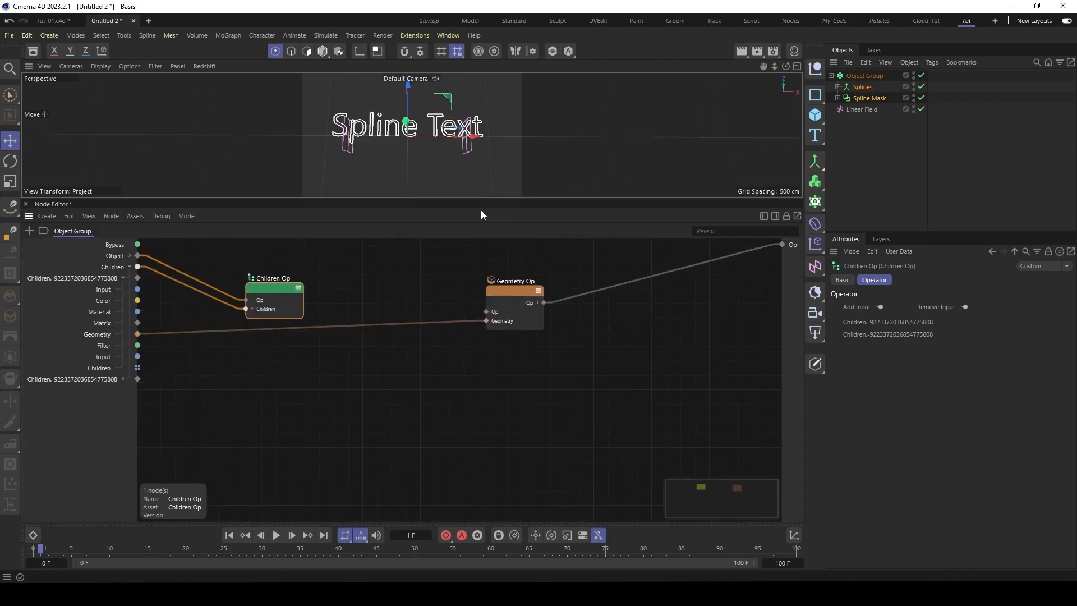
- Delete the Geometry Op node and add a Split Spline node in its place
{"action": "left_click", "coordinate": [512, 298]}
{"action": "key", "text": "Delete"}
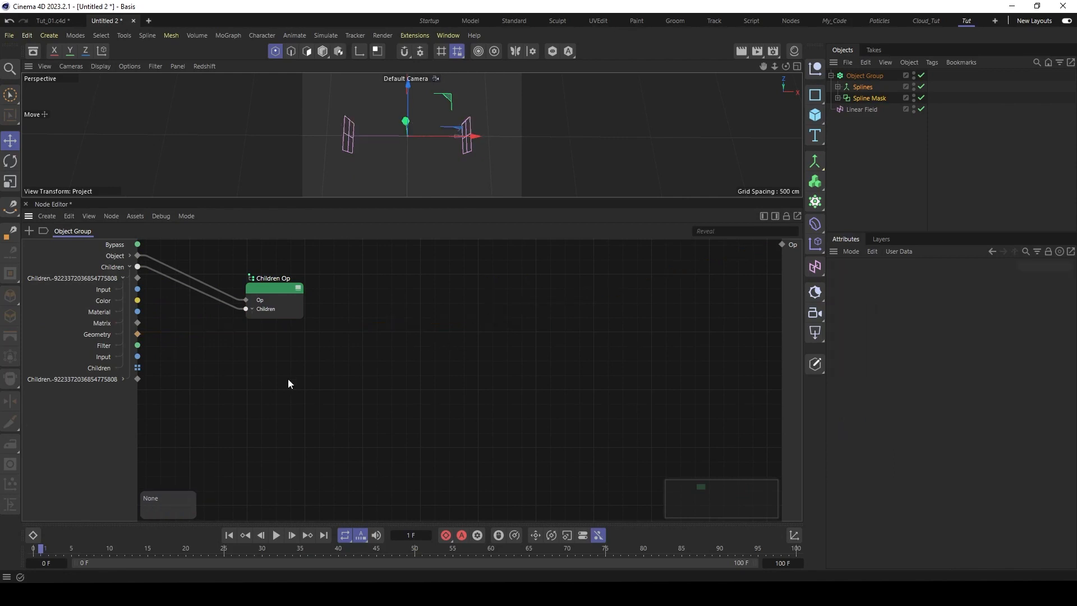
{"action": "double_click", "coordinate": [520, 337]}
{"action": "type", "text": "split"}
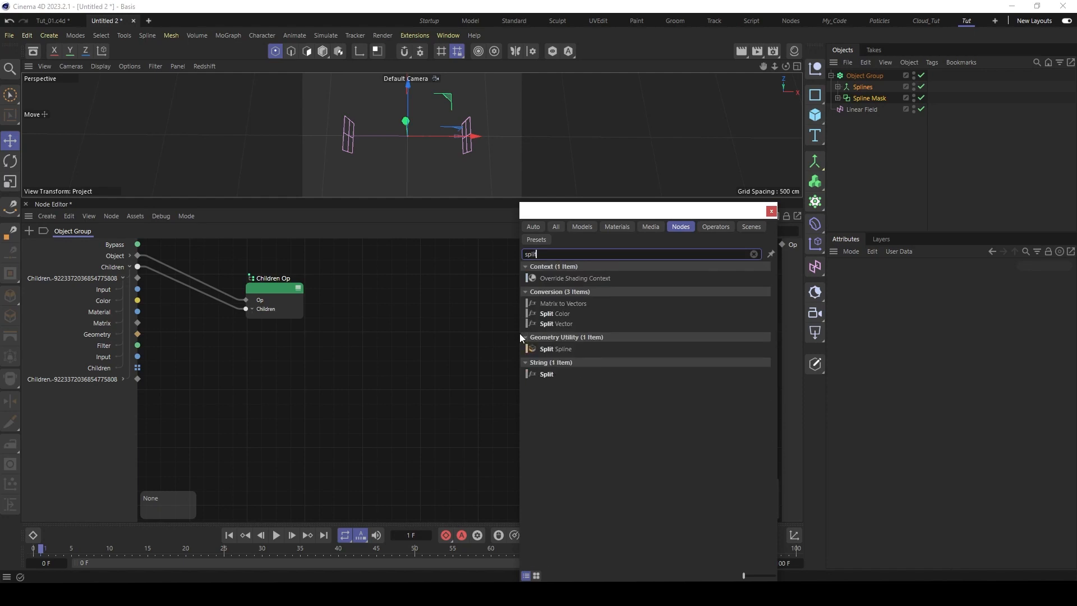
{"action": "double_click", "coordinate": [558, 349]}
{"action": "left_click_drag", "start_coordinate": [517, 339], "coordinate": [503, 342]}
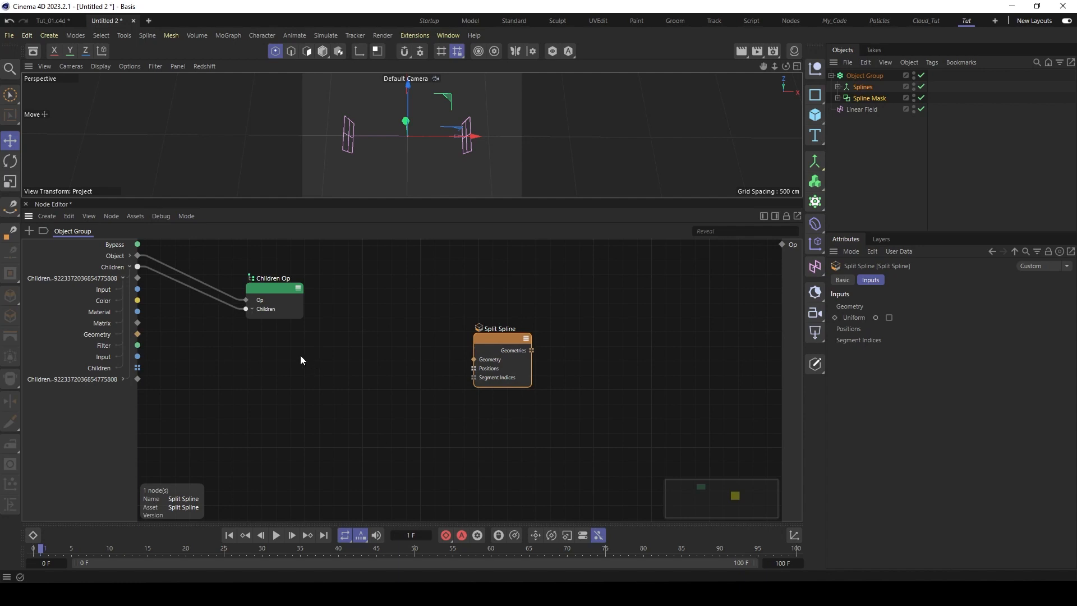
- Add a Geometry Property Get node and connect the first child's Geometry port to its Geometry input
{"action": "double_click", "coordinate": [279, 366]}
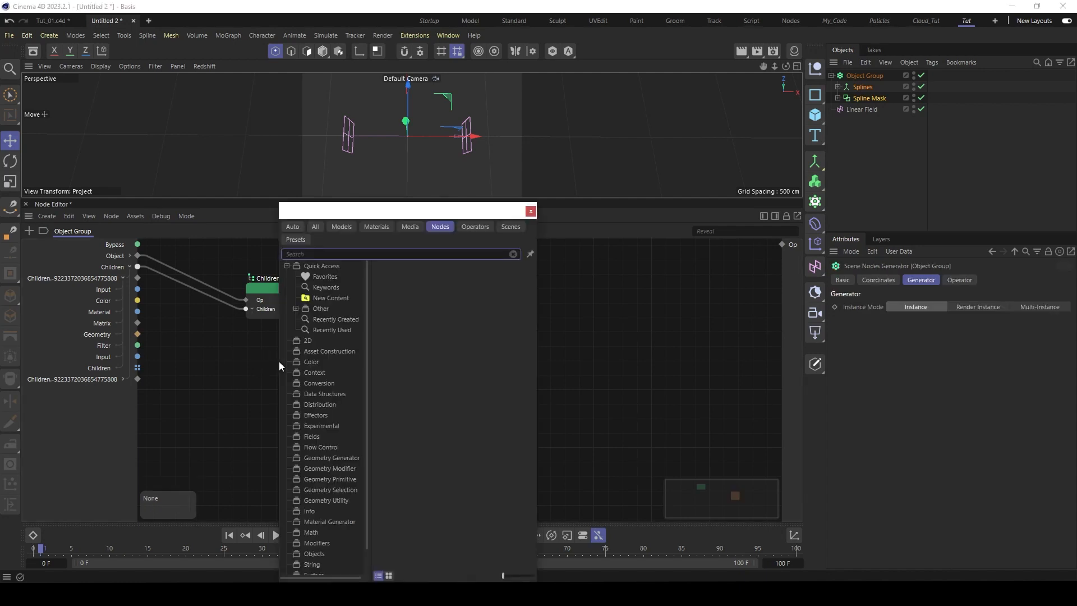
{"action": "type", "text": "pro"}
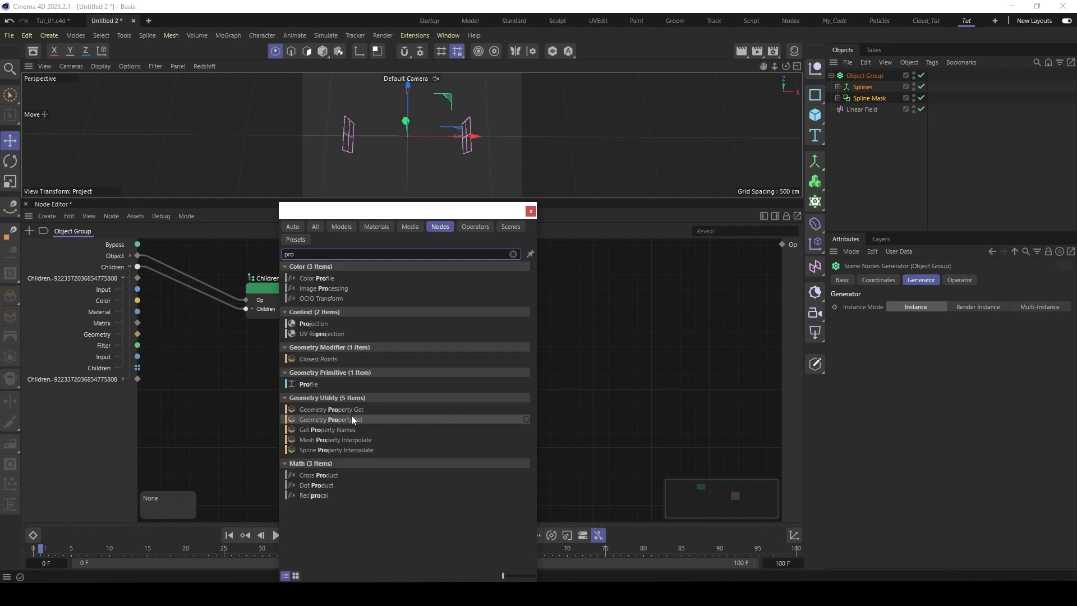
{"action": "double_click", "coordinate": [336, 410]}
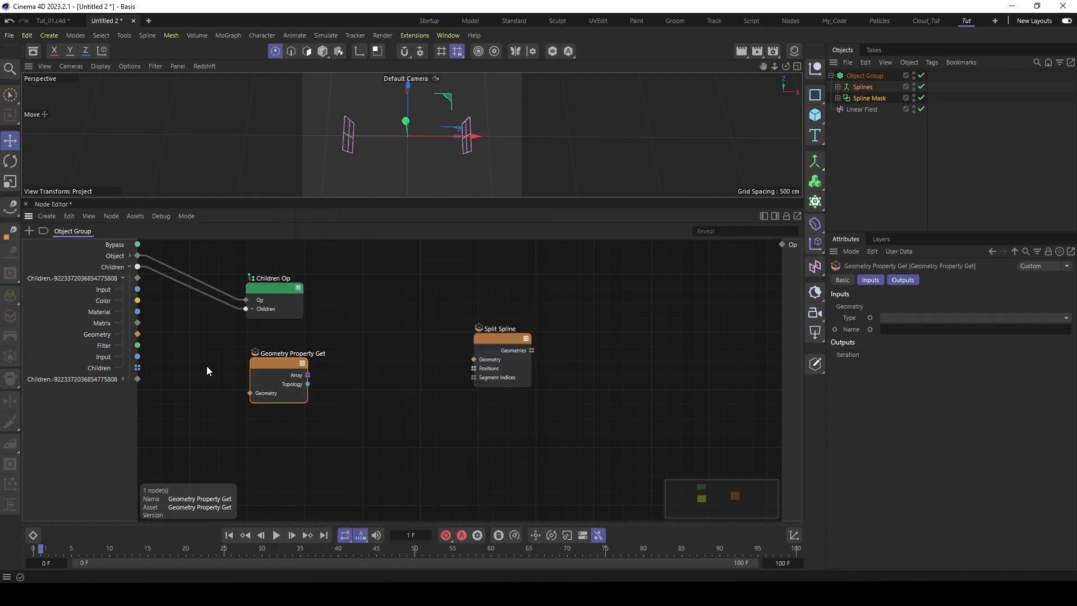
{"action": "left_click_drag", "start_coordinate": [262, 364], "coordinate": [244, 358]}
{"action": "left_click_drag", "start_coordinate": [142, 334], "coordinate": [234, 354]}
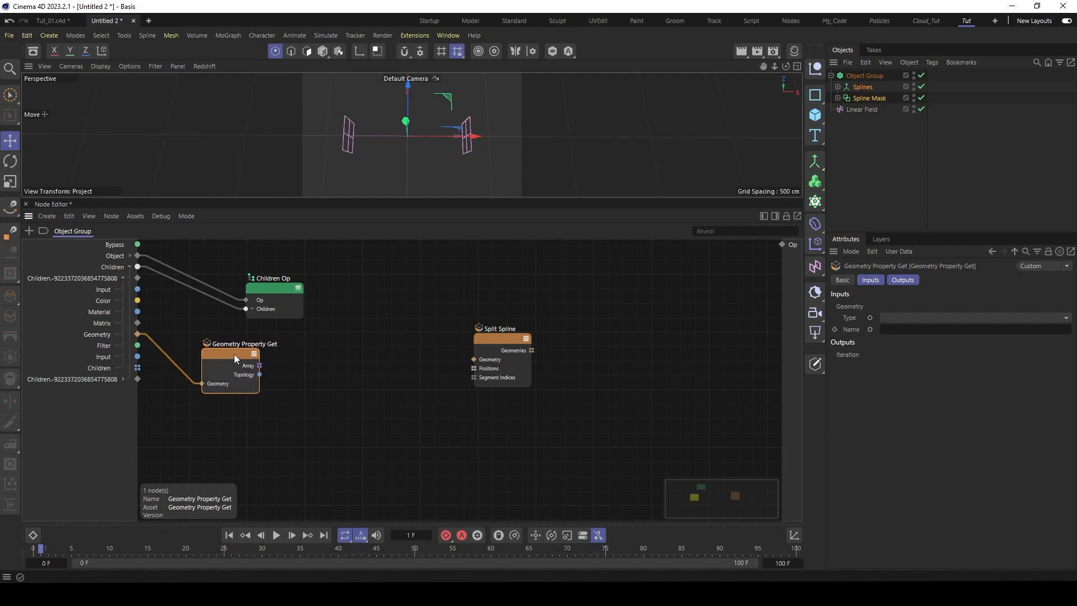
- Set the Geometry Property Get type to 3d Points and connect its Topology output to a new Lines Topology Get node
{"action": "left_click", "coordinate": [926, 318]}
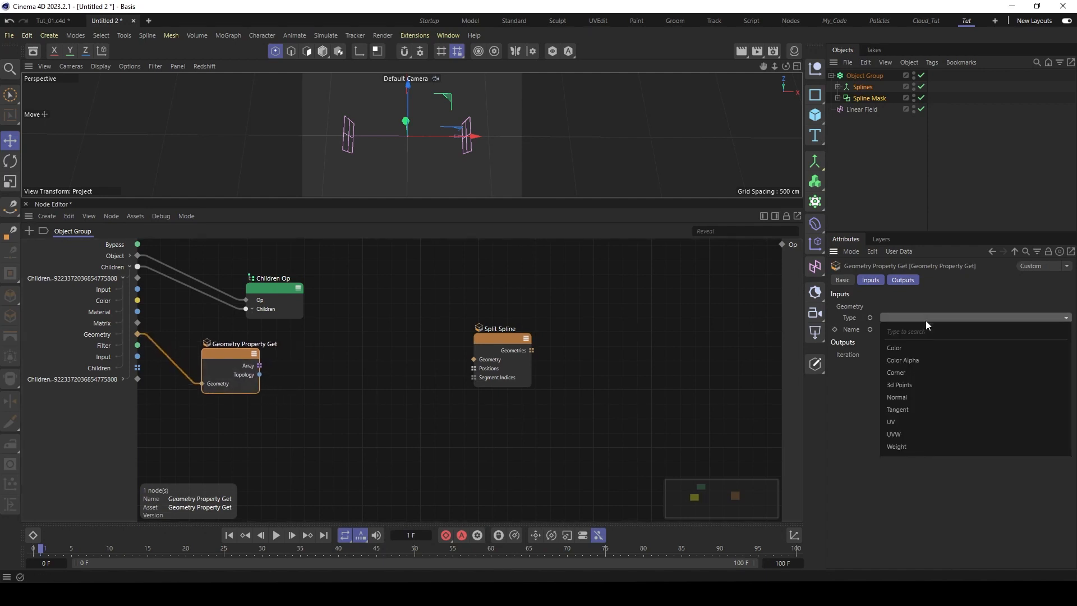
{"action": "left_click", "coordinate": [913, 385]}
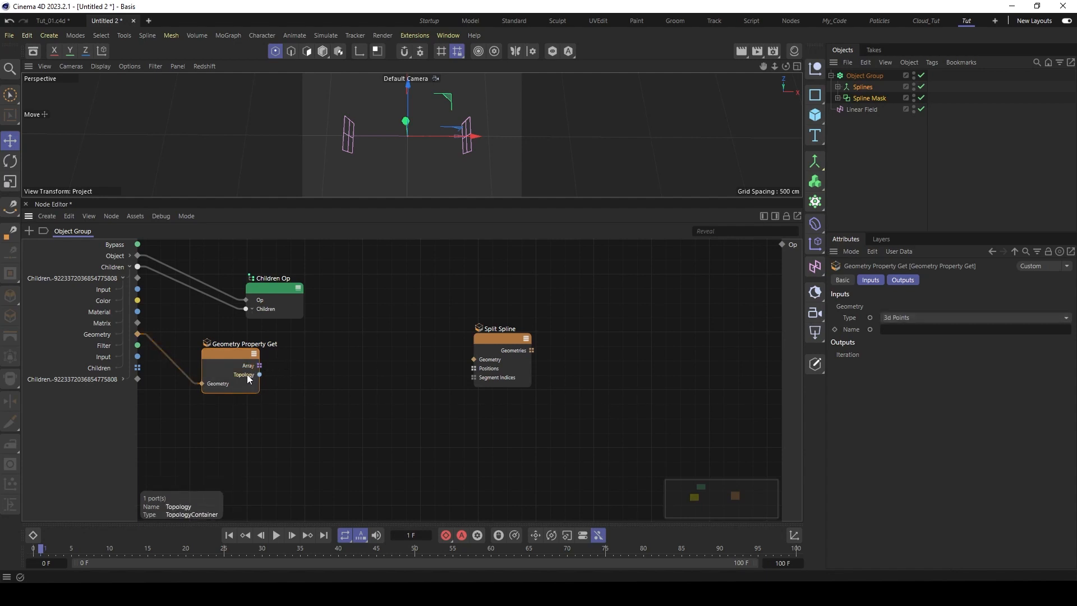
{"action": "double_click", "coordinate": [309, 384]}
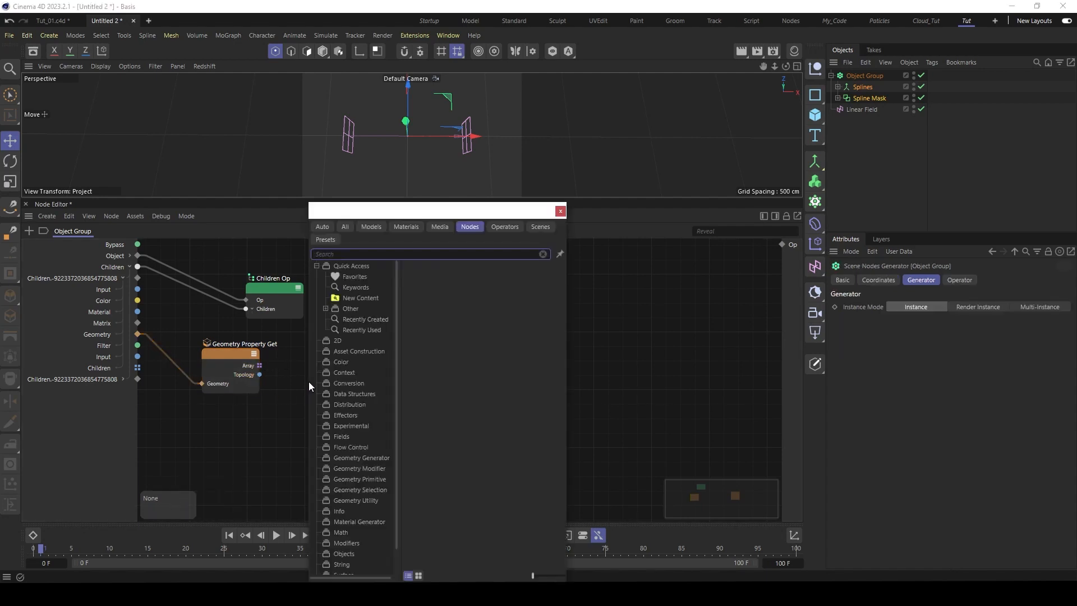
{"action": "type", "text": "top"}
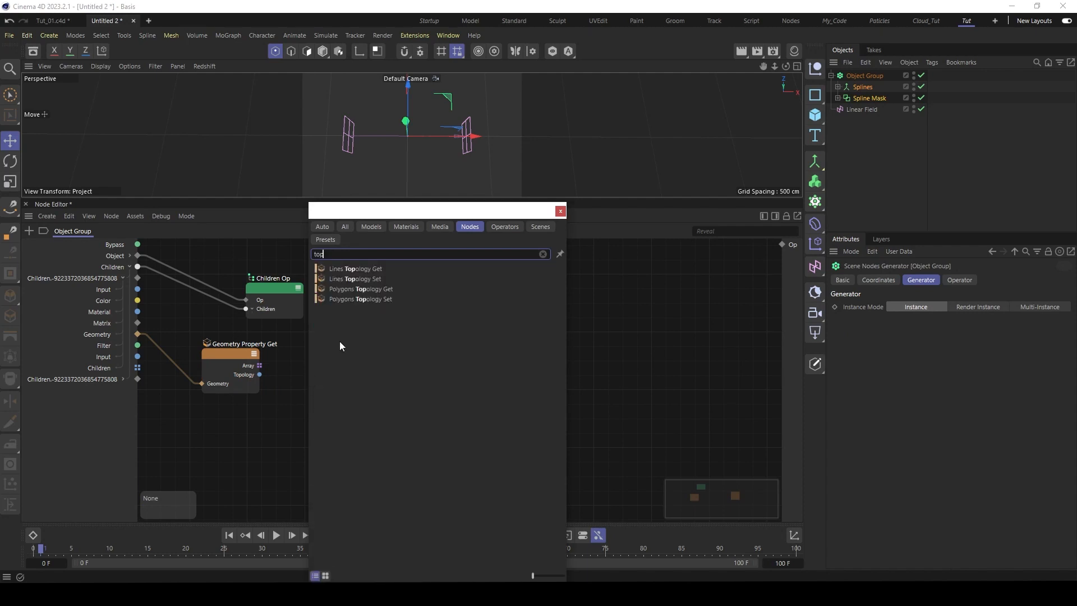
{"action": "double_click", "coordinate": [358, 268]}
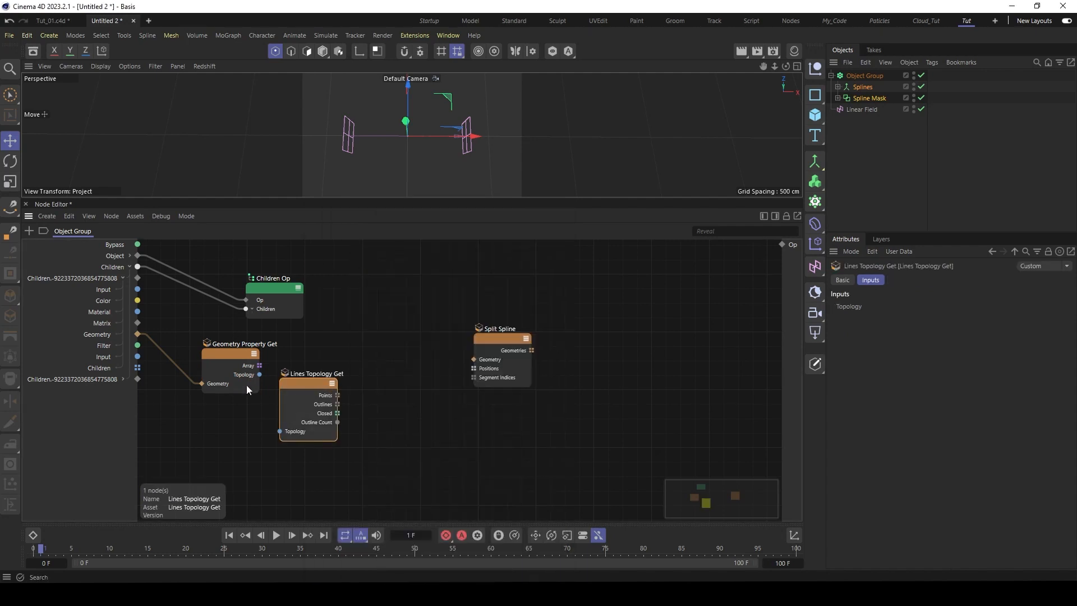
{"action": "left_click_drag", "start_coordinate": [260, 375], "coordinate": [280, 431]}
{"action": "left_click_drag", "start_coordinate": [298, 380], "coordinate": [295, 377]}
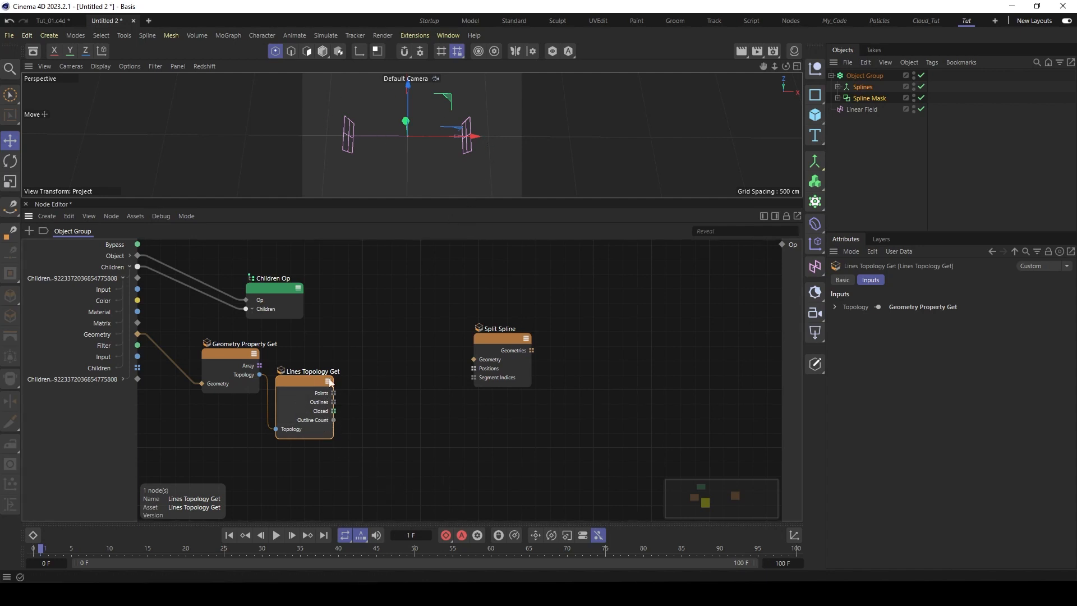
{"action": "left_click_drag", "start_coordinate": [298, 384], "coordinate": [312, 392]}
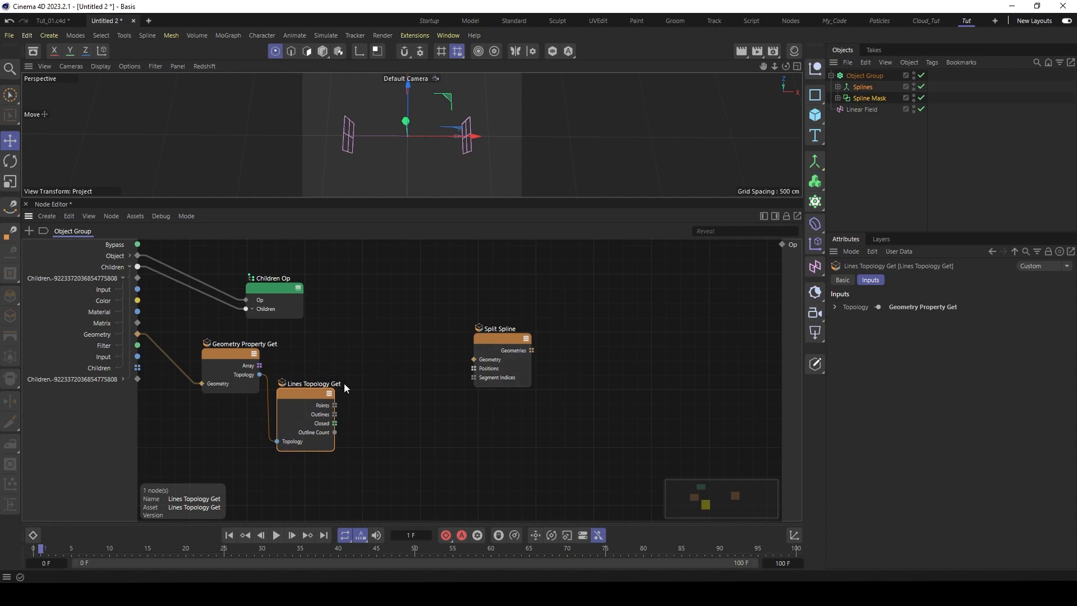
- Add an Assemble Spline node between the Lines Topology Get and Split Spline nodes
{"action": "double_click", "coordinate": [366, 354]}
{"action": "type", "text": "ass"}
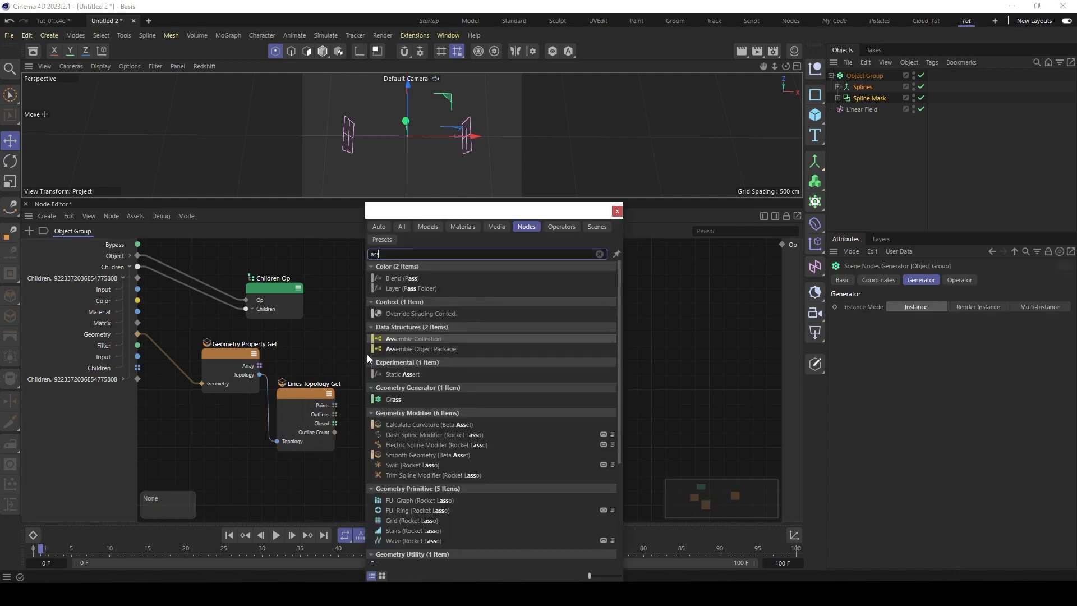
{"action": "scroll", "coordinate": [453, 339], "scroll_direction": "down", "scroll_amount": 3}
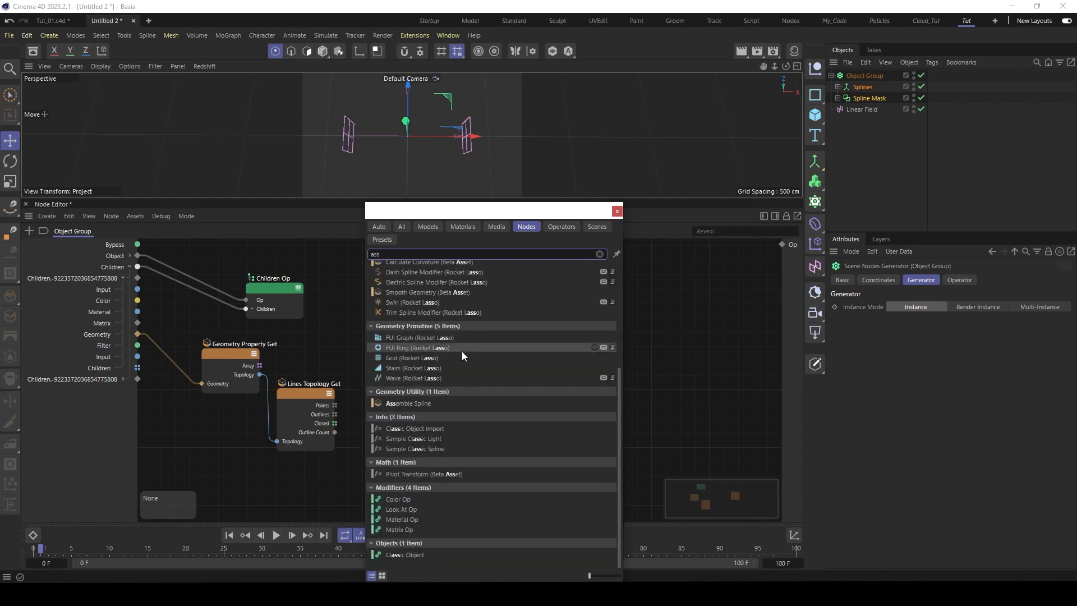
{"action": "scroll", "coordinate": [461, 427], "scroll_direction": "up", "scroll_amount": 1}
{"action": "scroll", "coordinate": [460, 430], "scroll_direction": "down", "scroll_amount": 1}
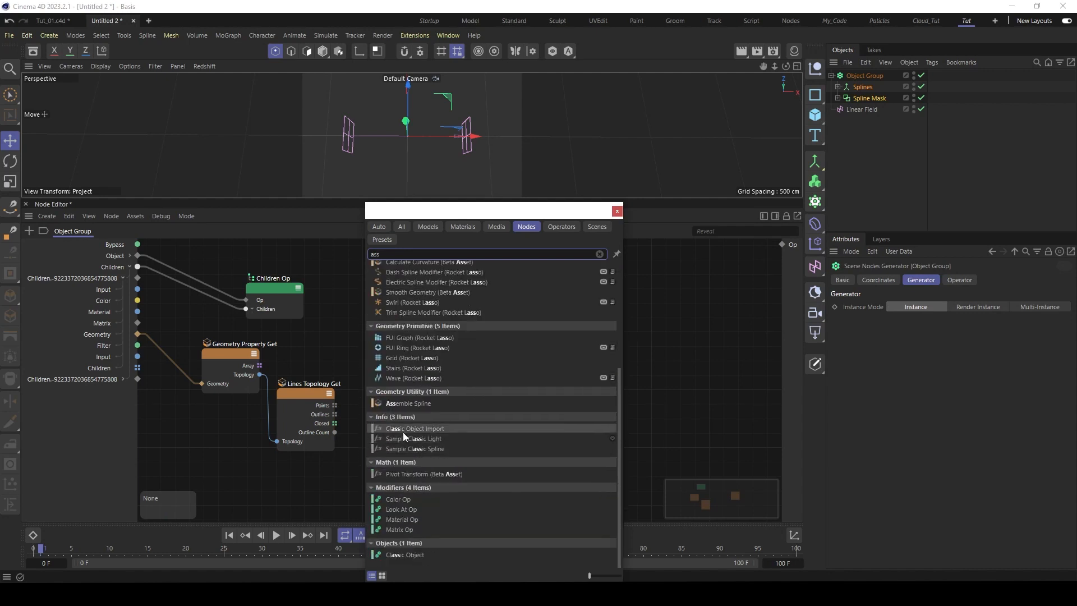
{"action": "double_click", "coordinate": [410, 403]}
{"action": "left_click_drag", "start_coordinate": [359, 355], "coordinate": [375, 348]}
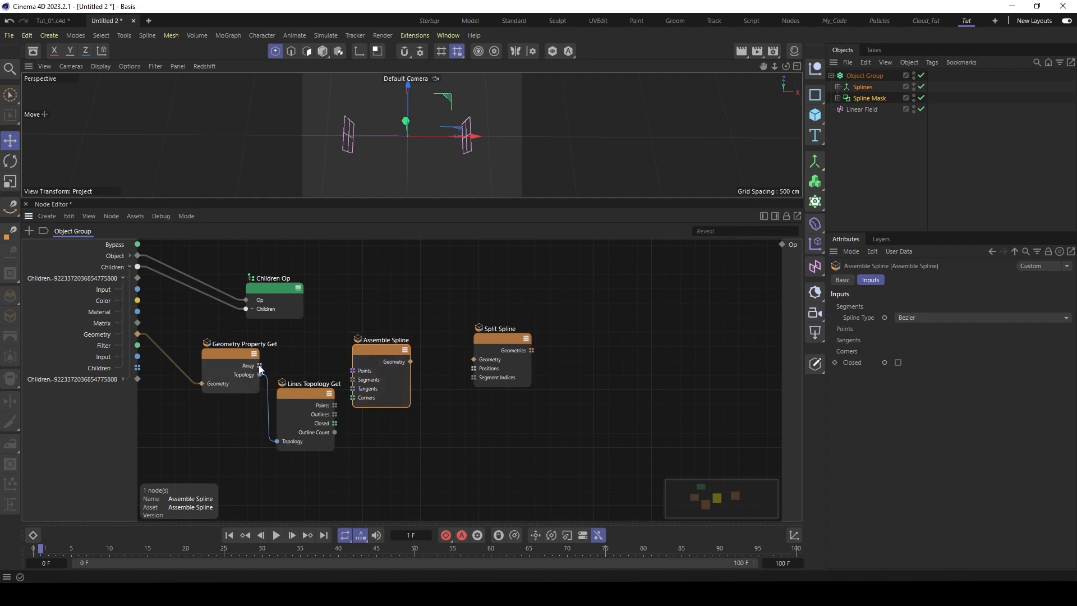
- Wire Array to Assemble Spline's Points and Outlines to its Segments, and route its Geometry to the group's Op output
{"action": "left_click_drag", "start_coordinate": [259, 367], "coordinate": [374, 354]}
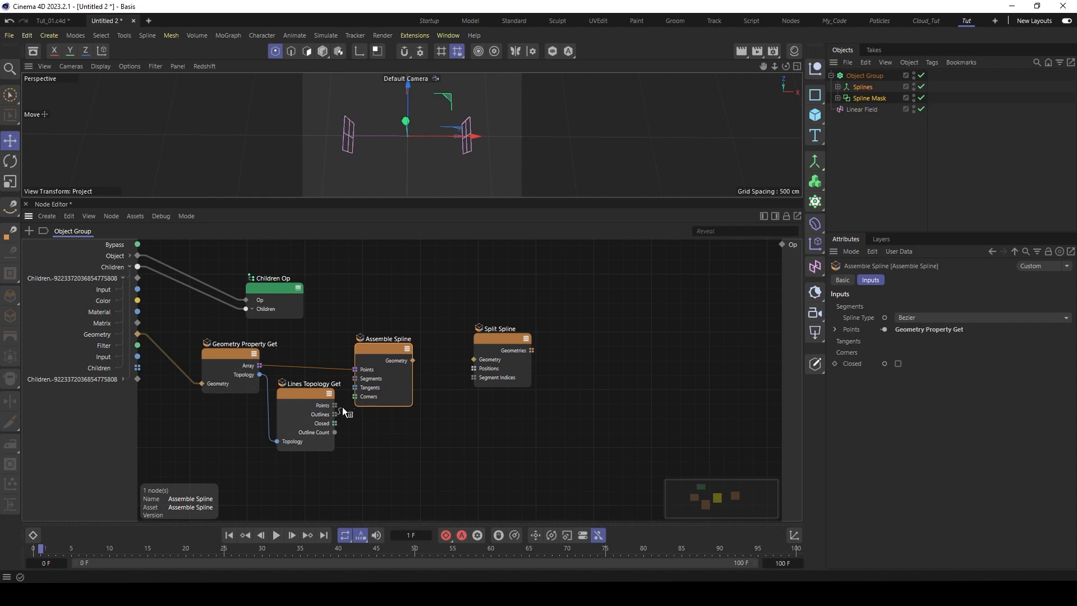
{"action": "left_click_drag", "start_coordinate": [343, 412], "coordinate": [357, 379]}
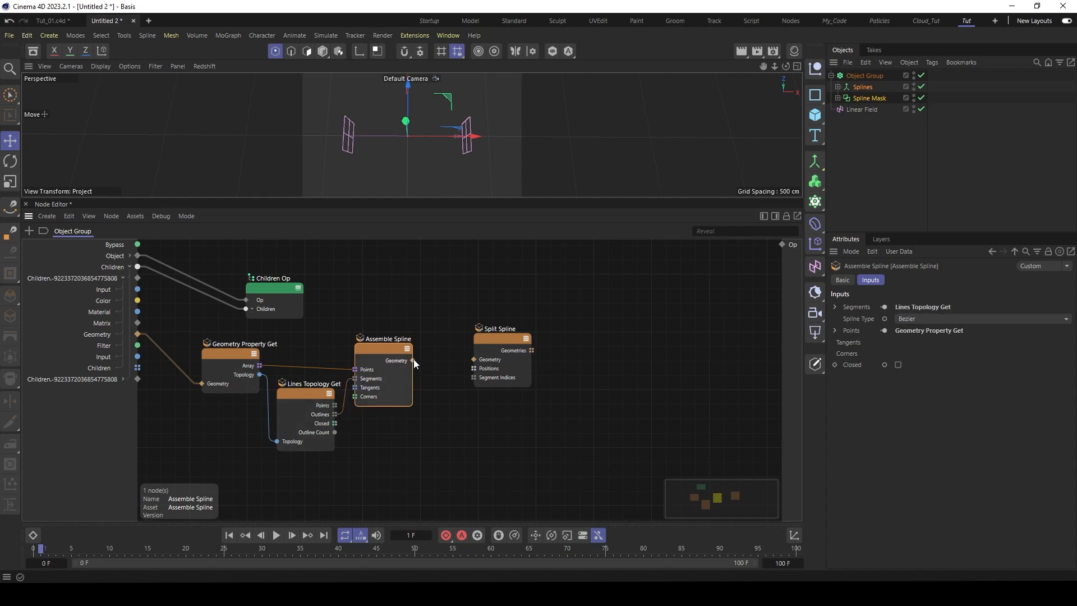
{"action": "left_click_drag", "start_coordinate": [413, 361], "coordinate": [780, 245]}
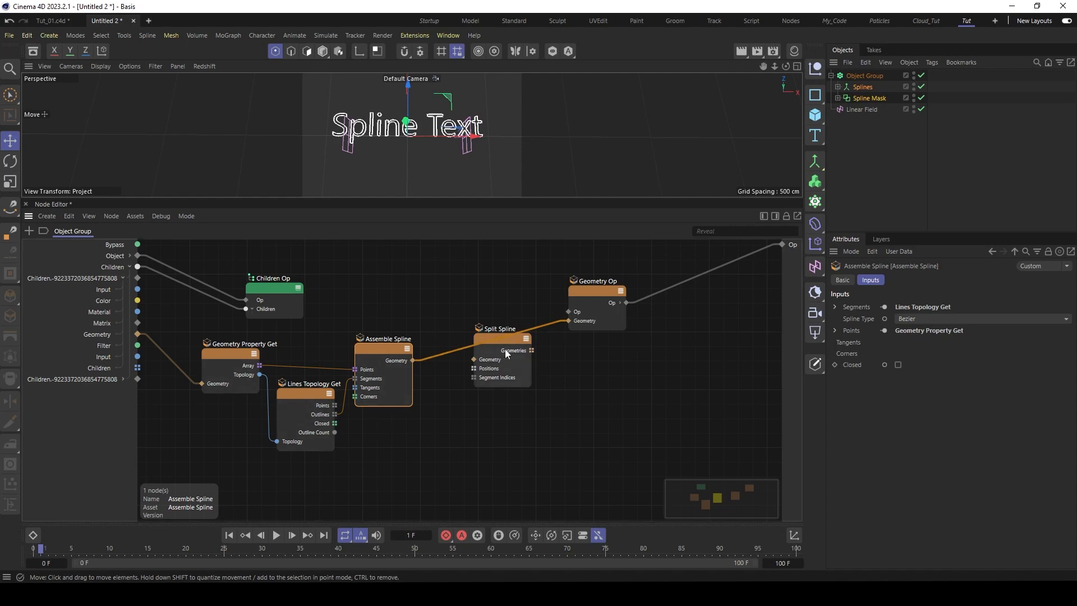
- Examine the Split Spline node's Positions and Segment Indices inputs in relation to the letter segments of the text spline
{"action": "left_click_drag", "start_coordinate": [508, 343], "coordinate": [509, 361]}
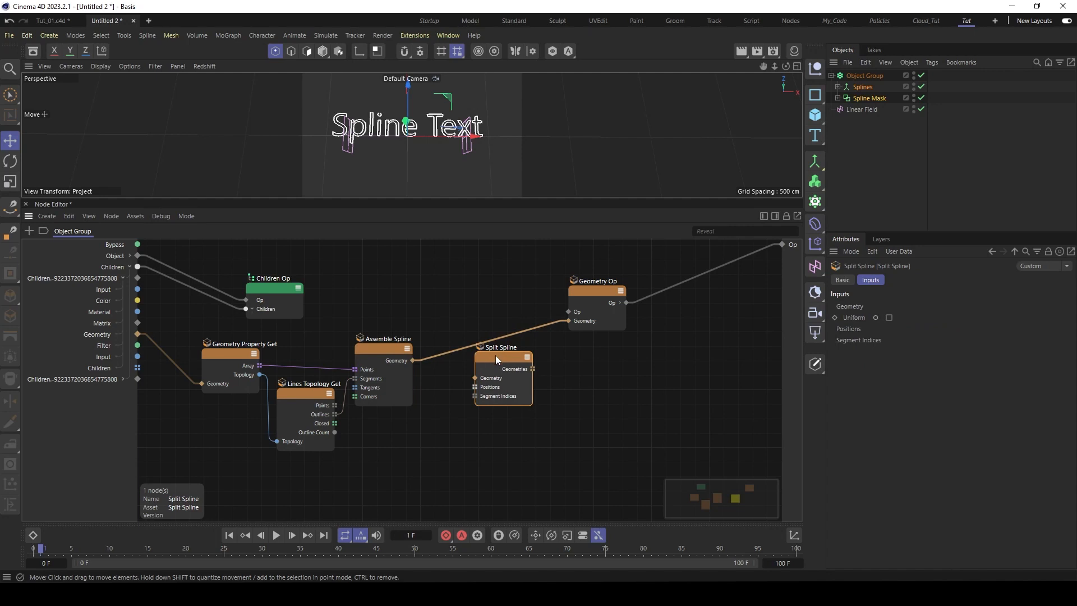
{"action": "left_click_drag", "start_coordinate": [496, 357], "coordinate": [508, 367]}
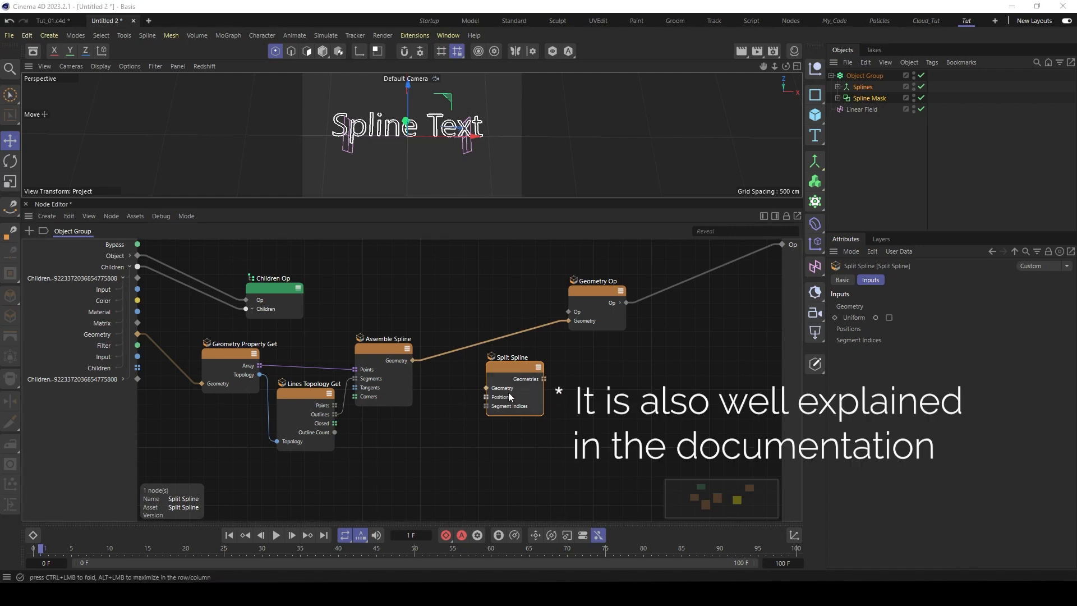
{"action": "left_click_drag", "start_coordinate": [508, 366], "coordinate": [505, 370]}
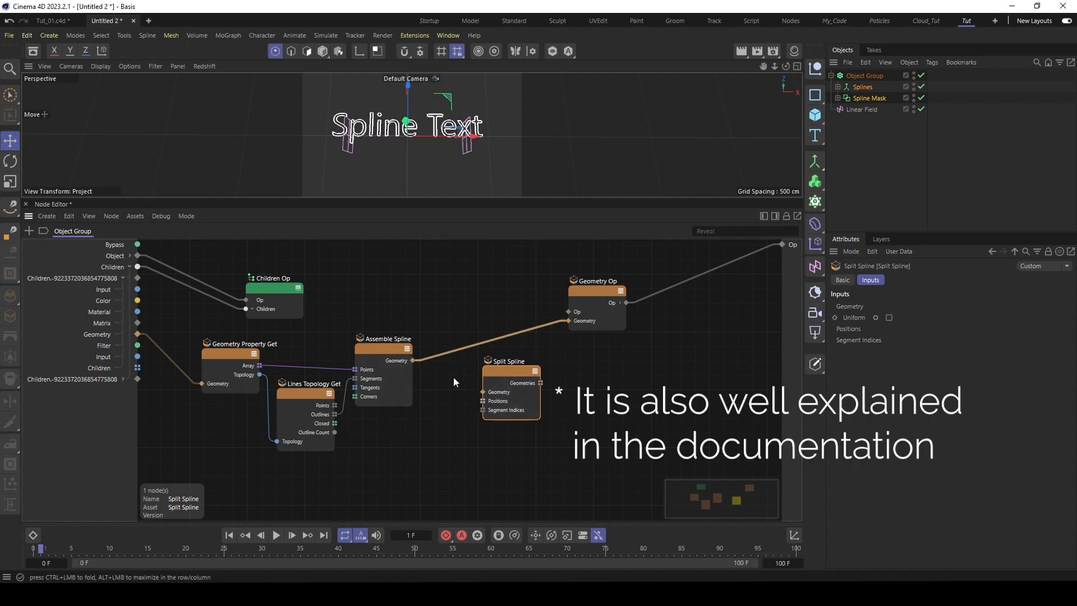
{"action": "left_click", "coordinate": [497, 401]}
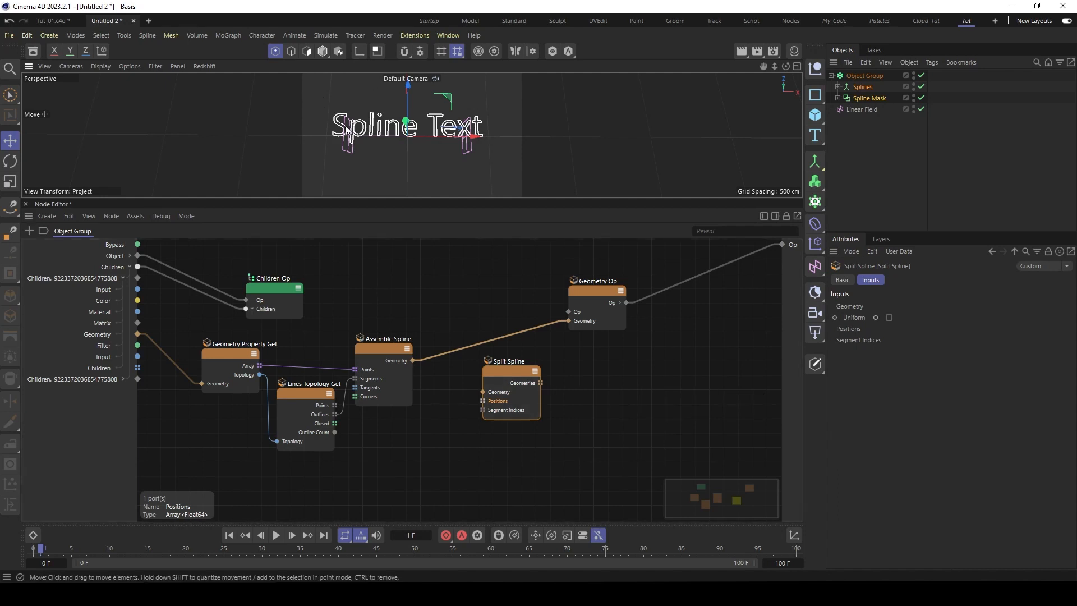
{"action": "scroll", "coordinate": [371, 154], "scroll_direction": "up", "scroll_amount": 4}
{"action": "scroll", "coordinate": [371, 155], "scroll_direction": "up", "scroll_amount": 5}
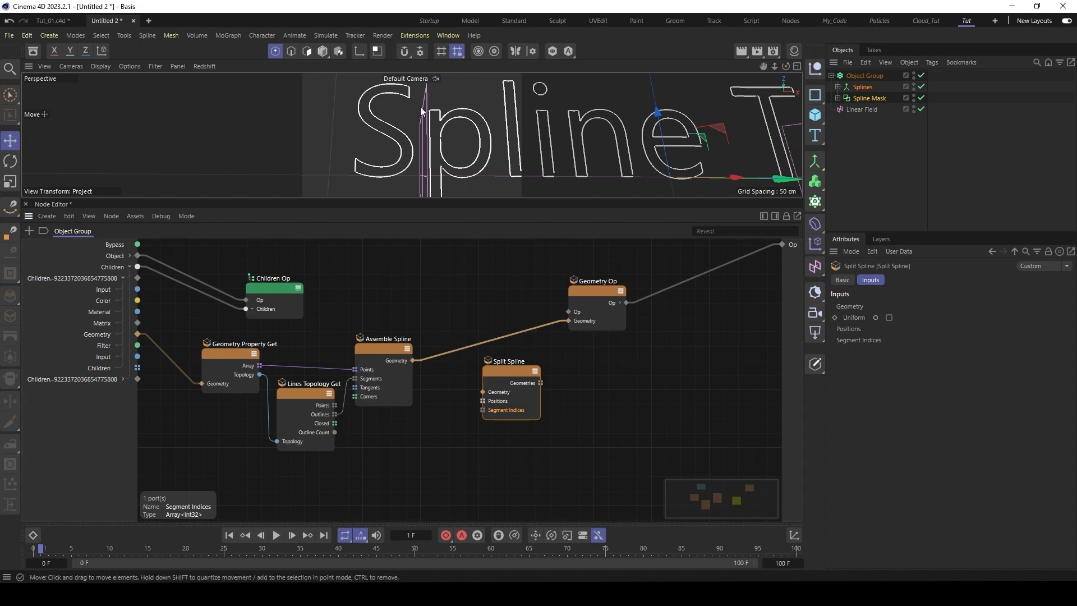
{"action": "scroll", "coordinate": [533, 132], "scroll_direction": "down", "scroll_amount": 5}
{"action": "left_click_drag", "start_coordinate": [534, 133], "coordinate": [425, 132], "text": "alt"}
{"action": "scroll", "coordinate": [442, 132], "scroll_direction": "down", "scroll_amount": 3}
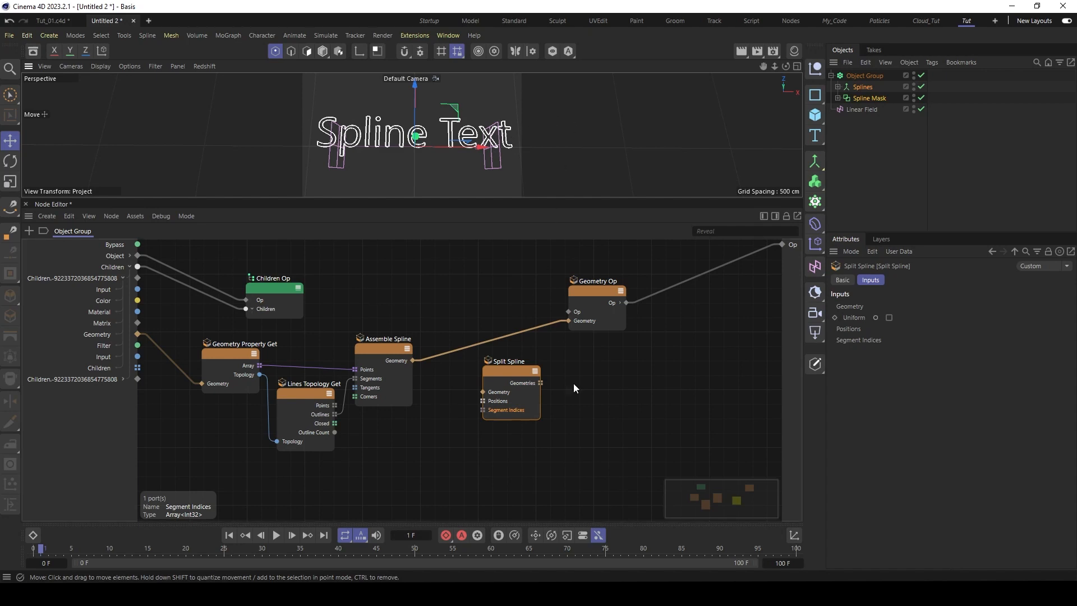
{"action": "left_click_drag", "start_coordinate": [503, 370], "coordinate": [503, 373]}
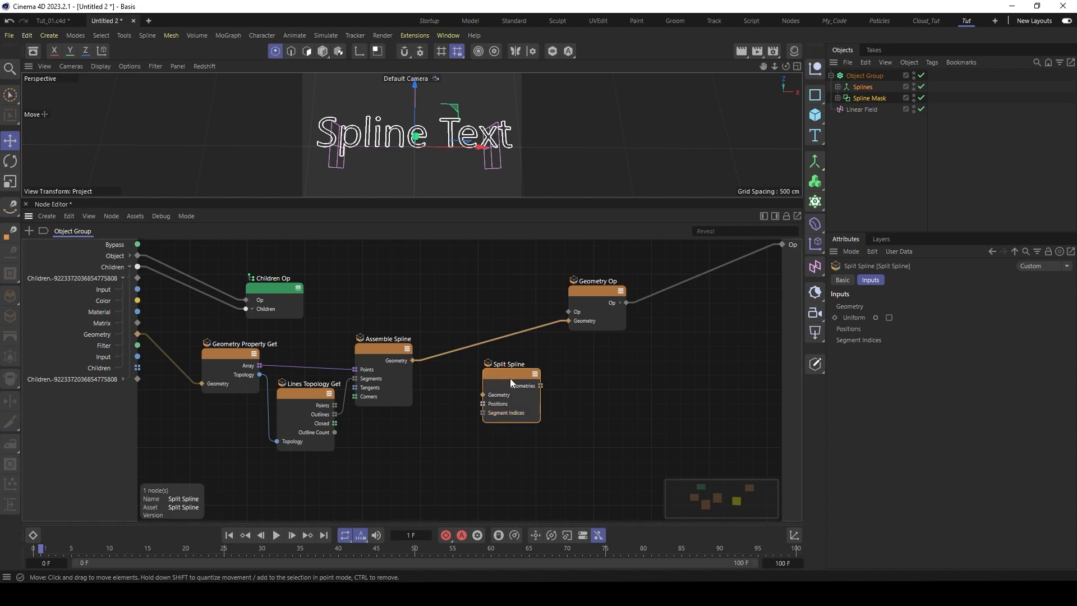
{"action": "left_click", "coordinate": [483, 412]}
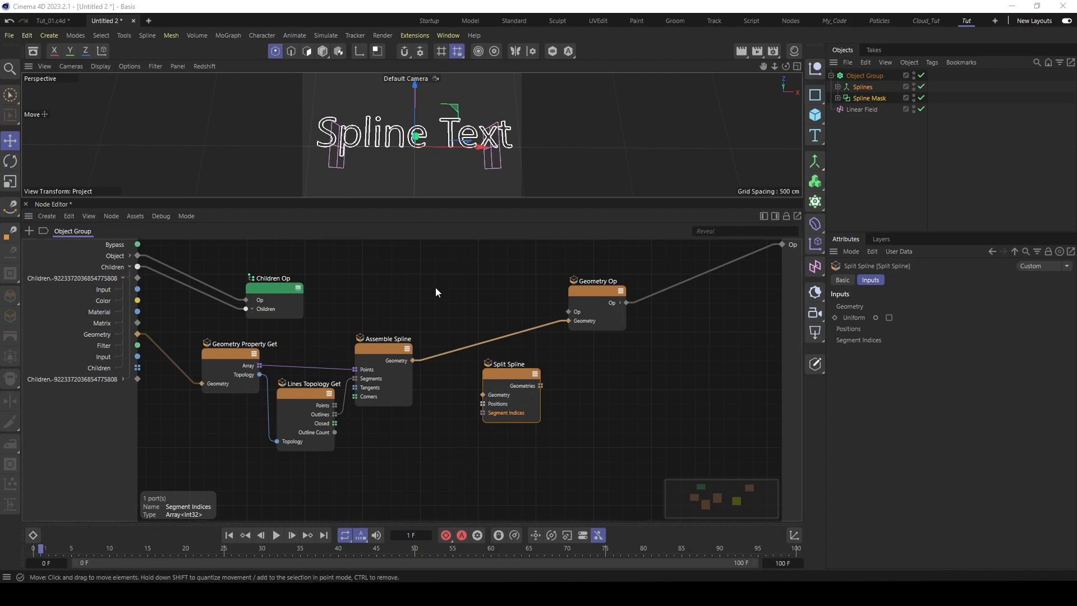
- Add a Build node above Assemble Spline, set its data type to Int and truncate its elements
{"action": "double_click", "coordinate": [470, 301]}
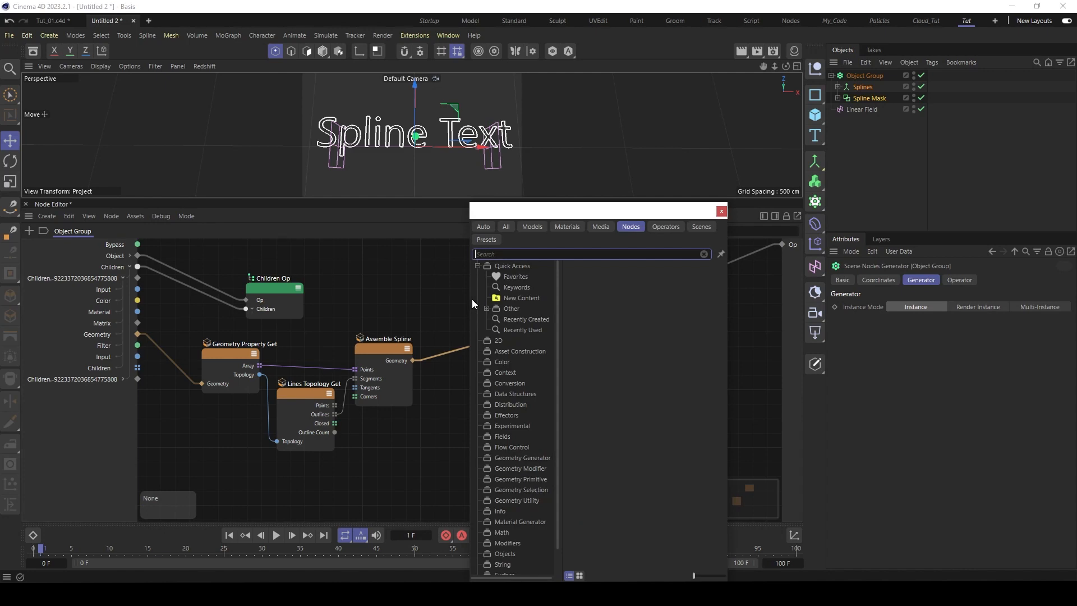
{"action": "type", "text": "buil"}
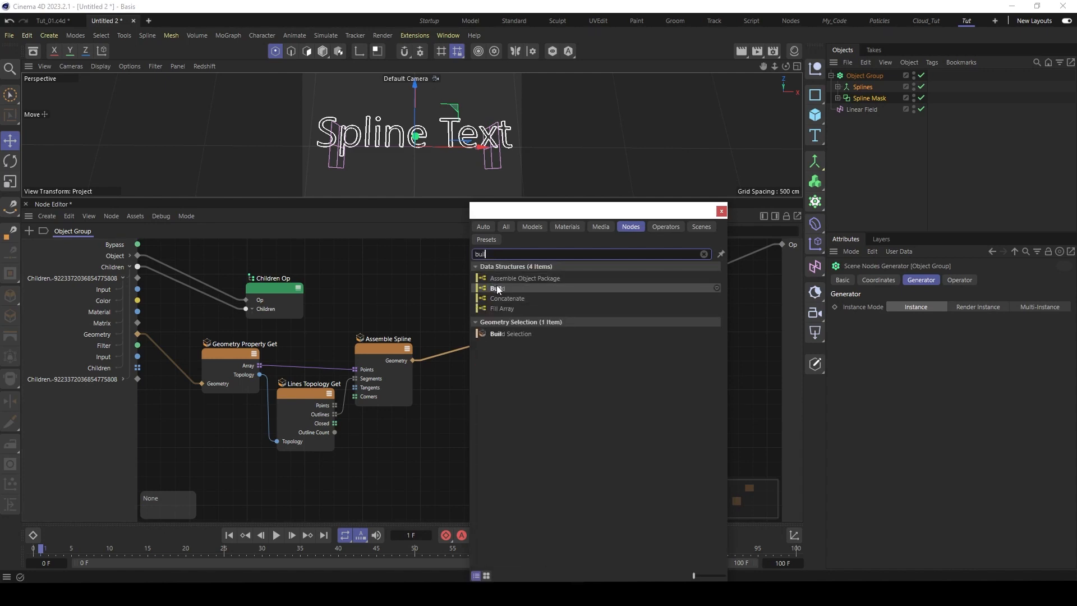
{"action": "double_click", "coordinate": [497, 285]}
{"action": "left_click_drag", "start_coordinate": [453, 281], "coordinate": [433, 271]}
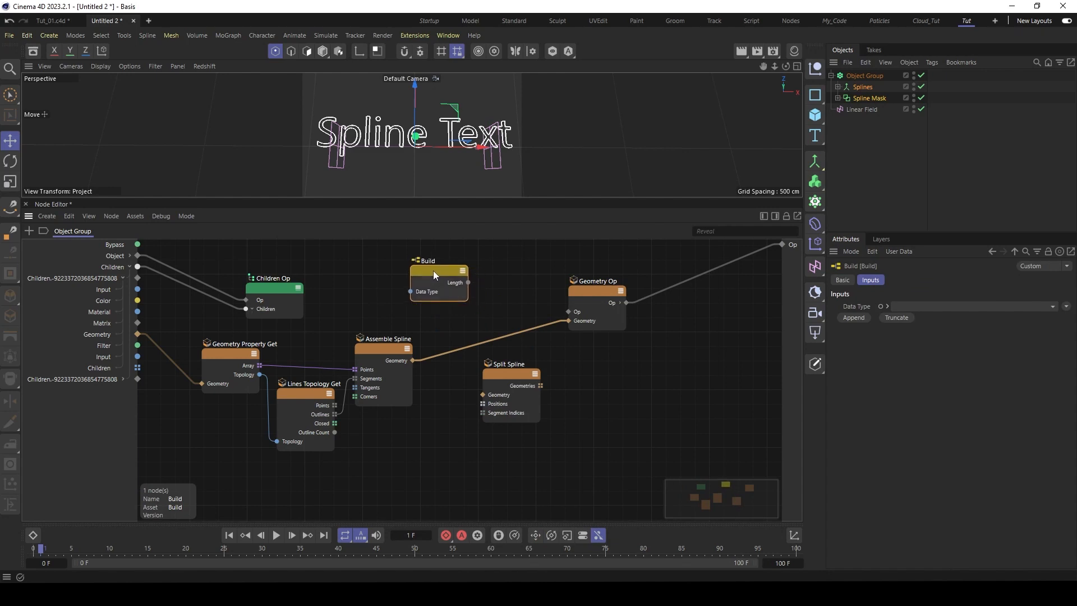
{"action": "left_click", "coordinate": [958, 307]}
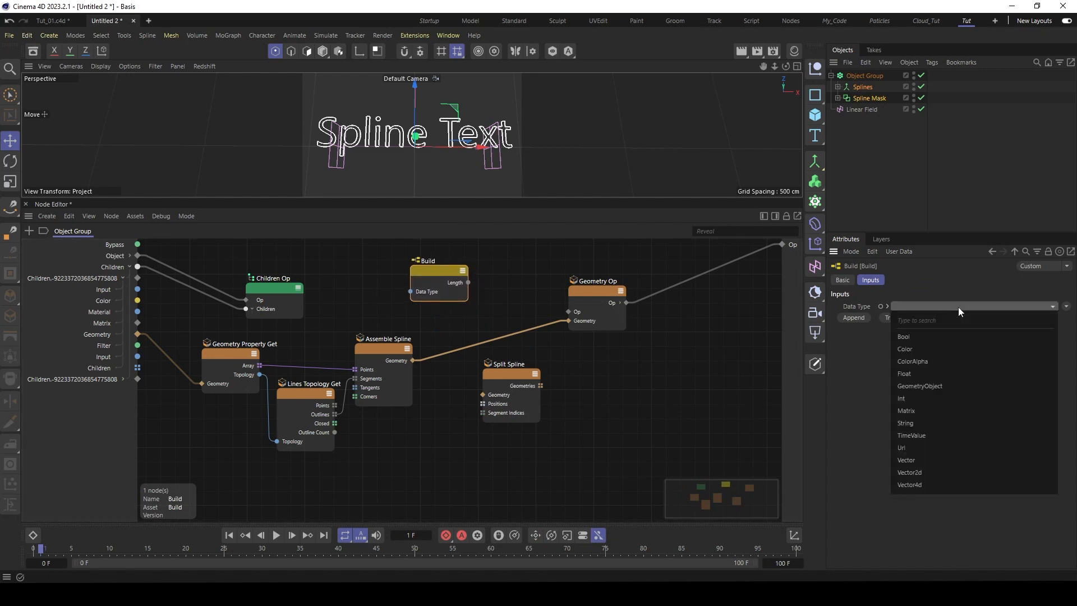
{"action": "left_click", "coordinate": [914, 398]}
{"action": "left_click_drag", "start_coordinate": [436, 273], "coordinate": [433, 258]}
{"action": "left_click", "coordinate": [897, 317]}
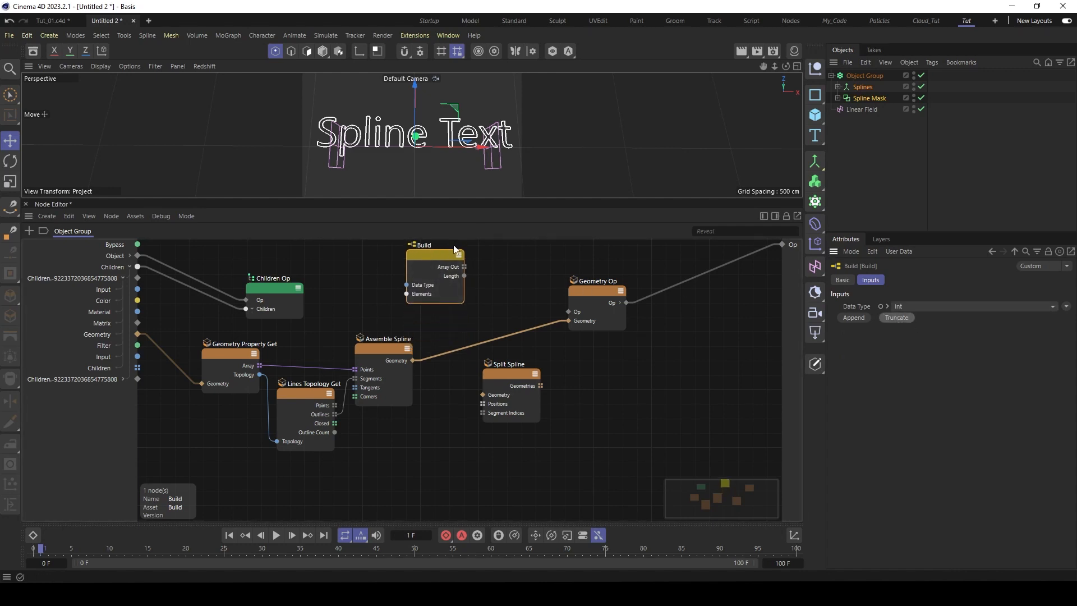
{"action": "left_click_drag", "start_coordinate": [426, 261], "coordinate": [415, 262]}
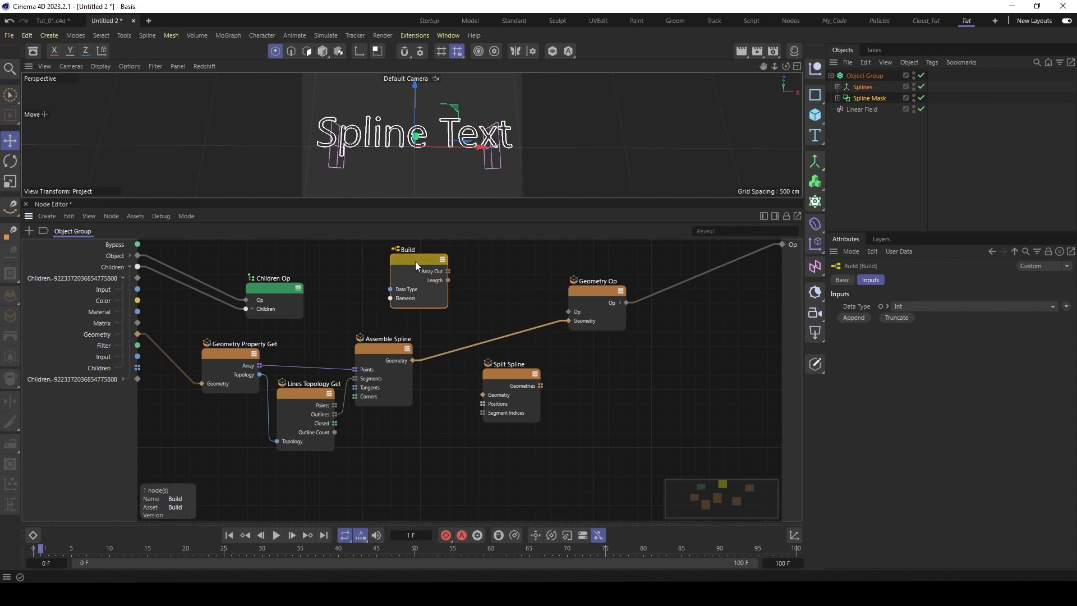
- Add an Append Elements node and connect the Build node's Array Out to its Array input
{"action": "double_click", "coordinate": [486, 304]}
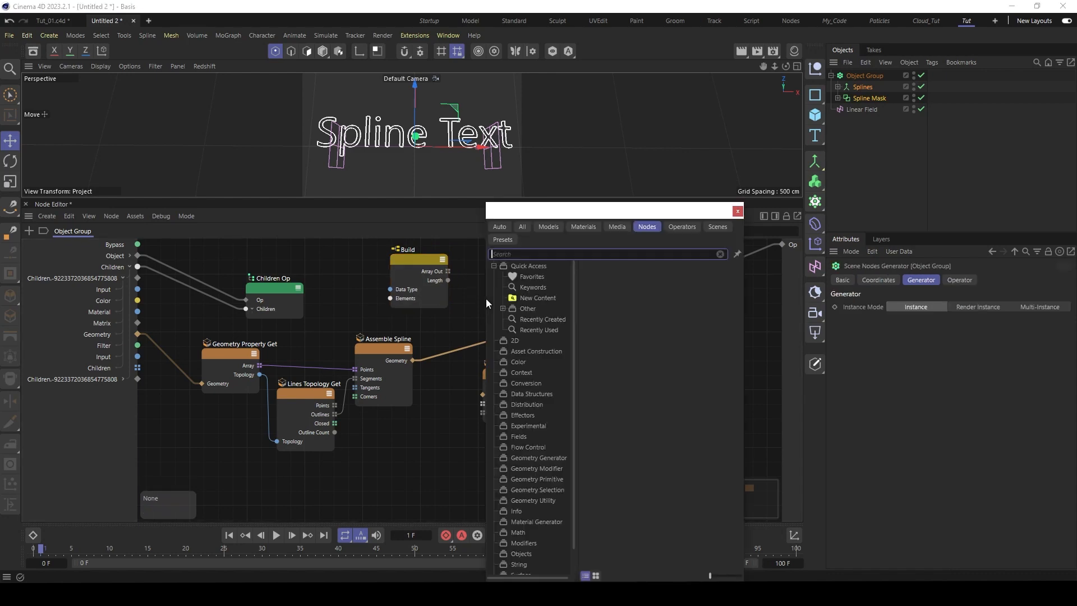
{"action": "type", "text": "appe"}
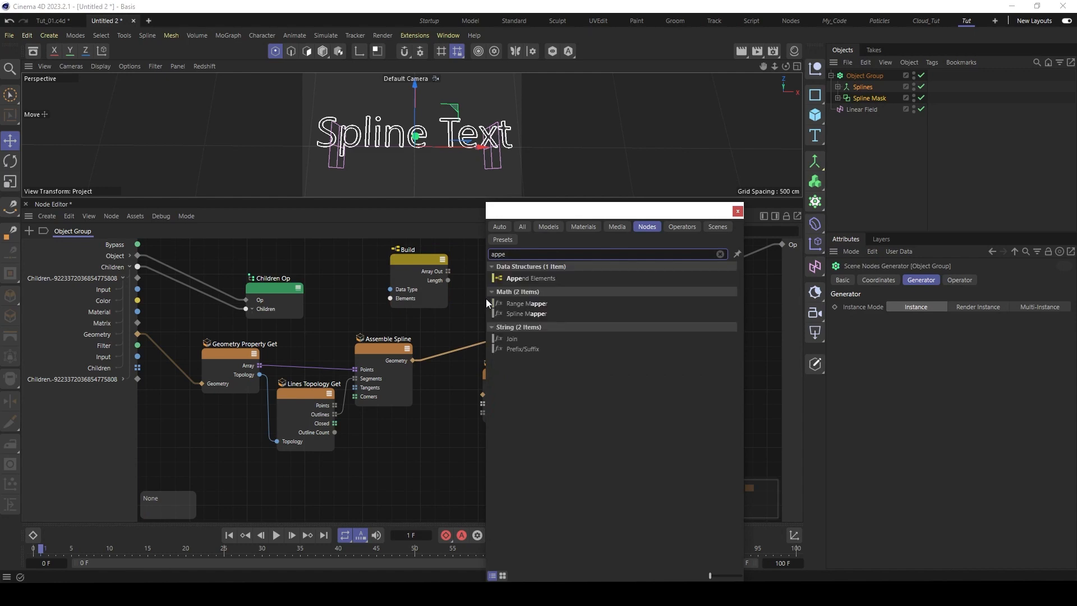
{"action": "double_click", "coordinate": [533, 277]}
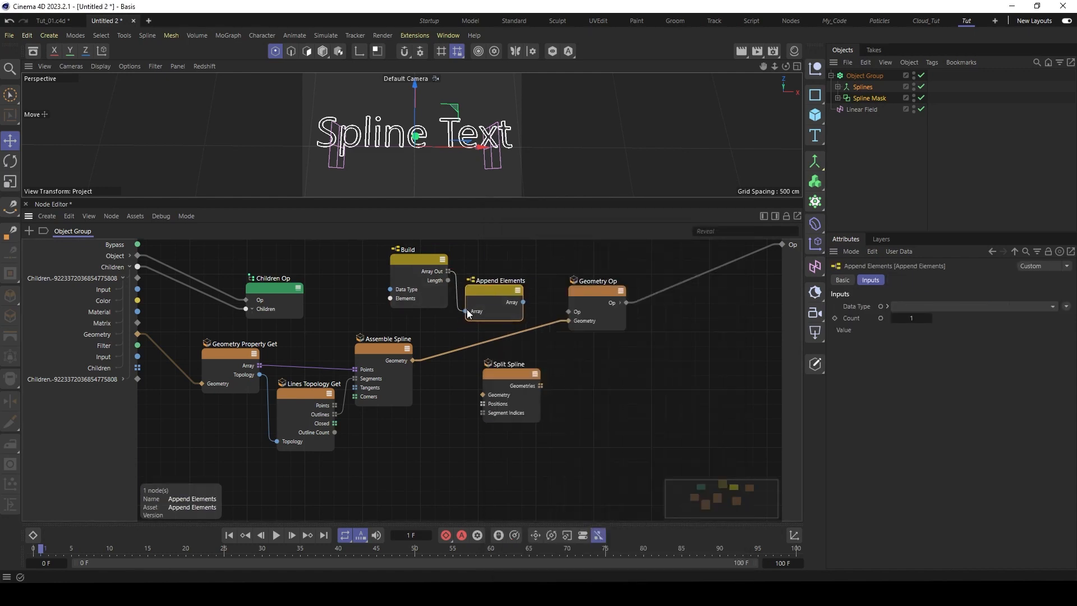
{"action": "left_click_drag", "start_coordinate": [467, 311], "coordinate": [489, 291]}
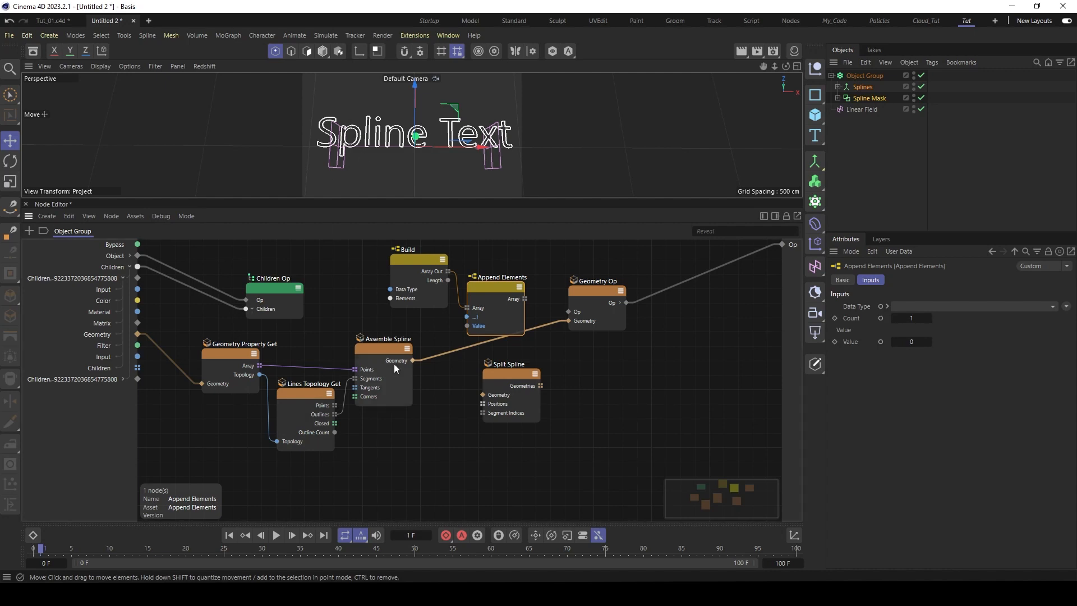
- Add a Range node below the Assemble Spline node
{"action": "double_click", "coordinate": [434, 413]}
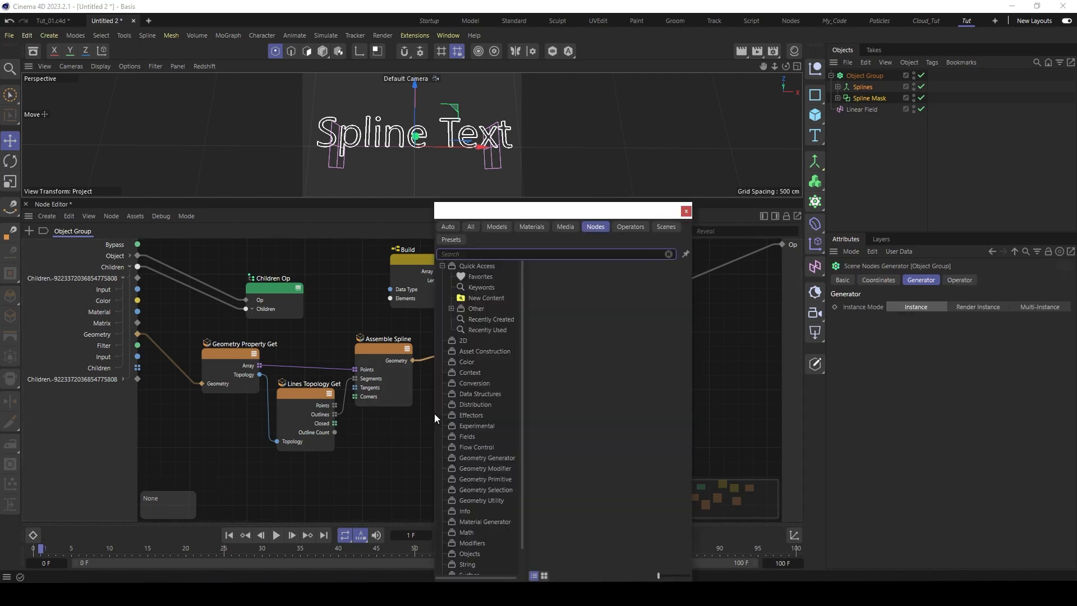
{"action": "type", "text": "range"}
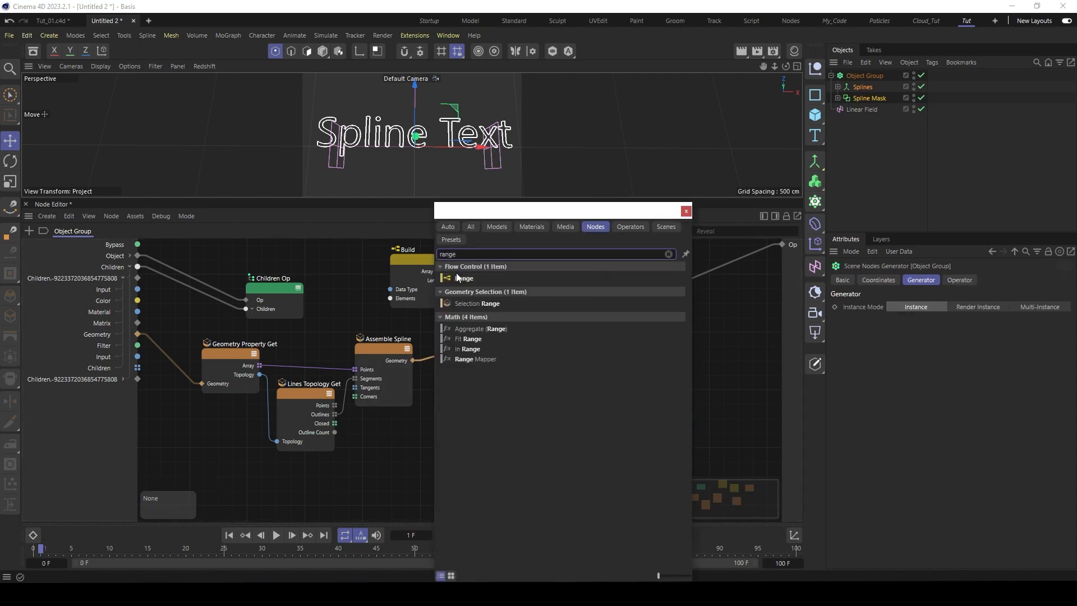
{"action": "double_click", "coordinate": [460, 277]}
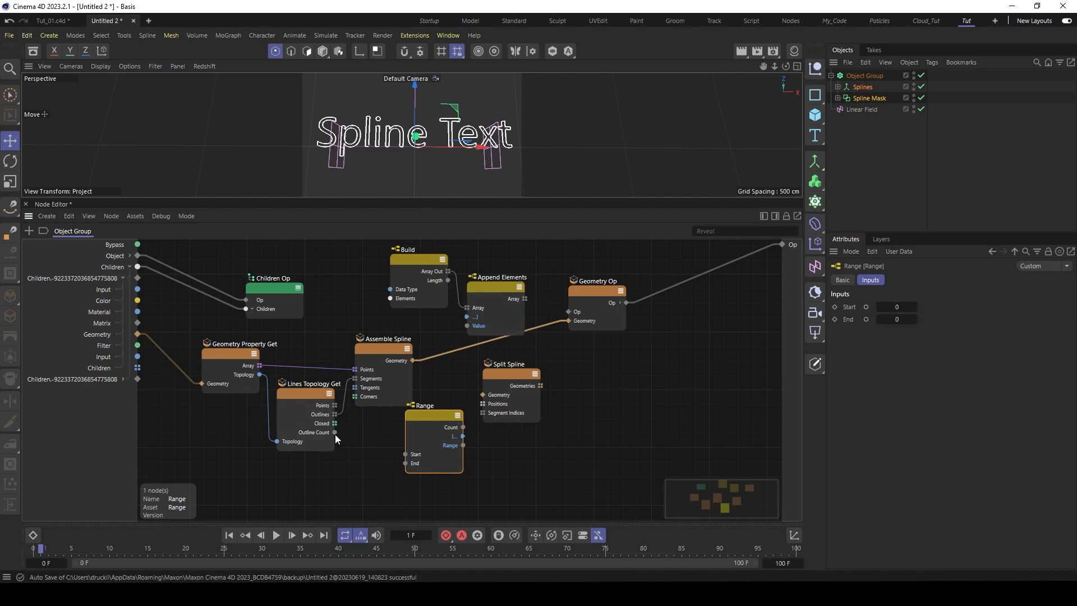
- Connect the Outline Count of Lines Topology Get to the Range node's End input and move Range closer to it
{"action": "left_click_drag", "start_coordinate": [335, 433], "coordinate": [382, 475]}
{"action": "left_click_drag", "start_coordinate": [406, 463], "coordinate": [408, 463]}
{"action": "left_click_drag", "start_coordinate": [430, 421], "coordinate": [402, 429]}
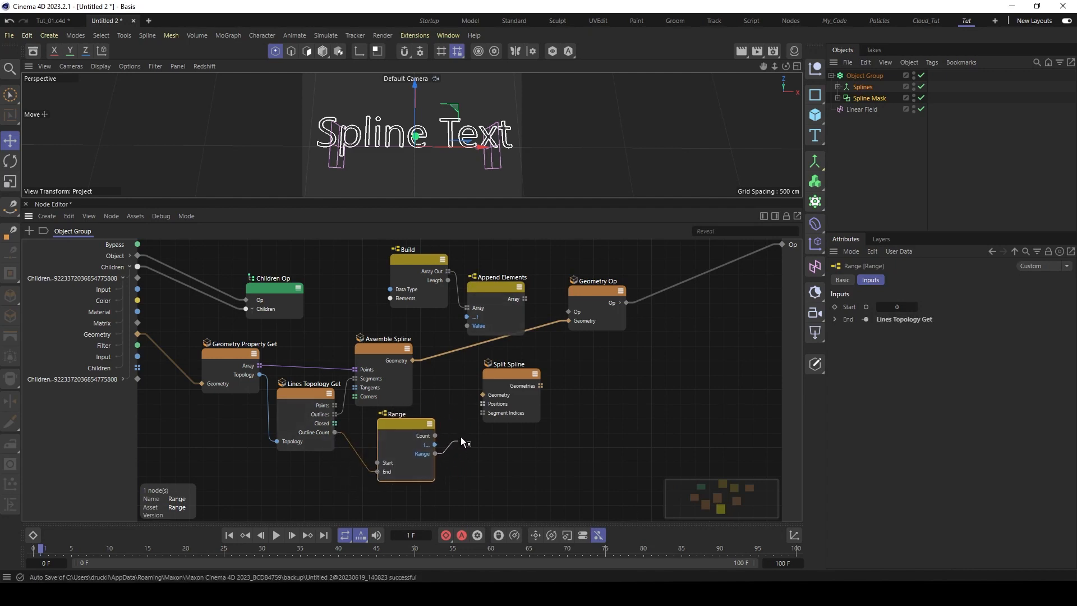
- Feed the Range output into Append Elements' Value and connect the Append Elements array to Split Spline's Segment Indices
{"action": "left_click_drag", "start_coordinate": [453, 364], "coordinate": [470, 325]}
{"action": "left_click_drag", "start_coordinate": [485, 278], "coordinate": [483, 413]}
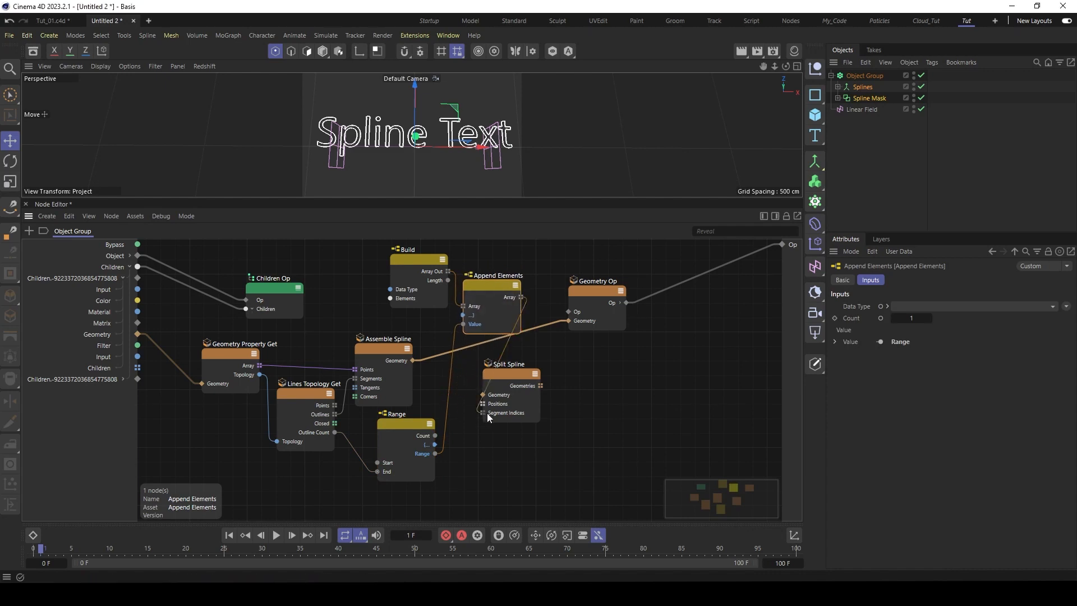
{"action": "left_click_drag", "start_coordinate": [507, 376], "coordinate": [574, 380]}
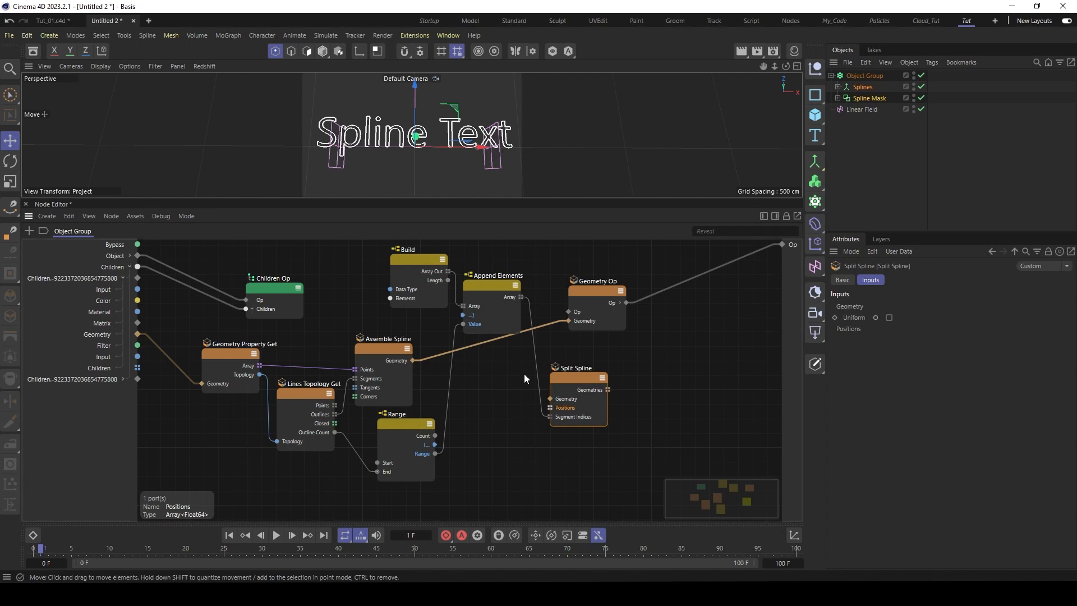
- Add a Fill Array node beside Split Spline, expose its Length input and connect the Lines Topology Get Outline Count to it
{"action": "double_click", "coordinate": [494, 414]}
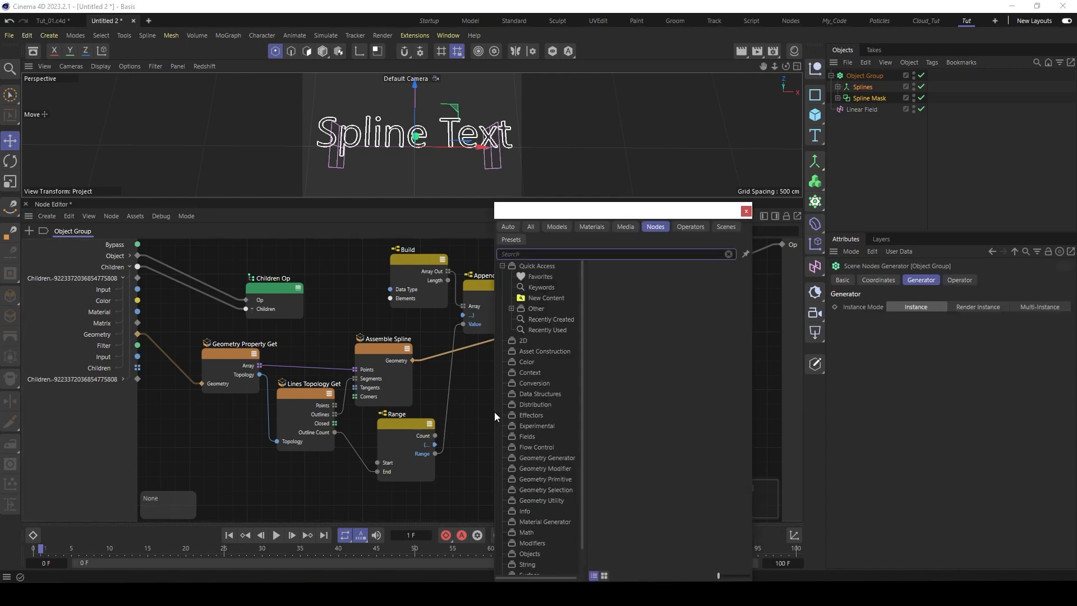
{"action": "type", "text": "fill"}
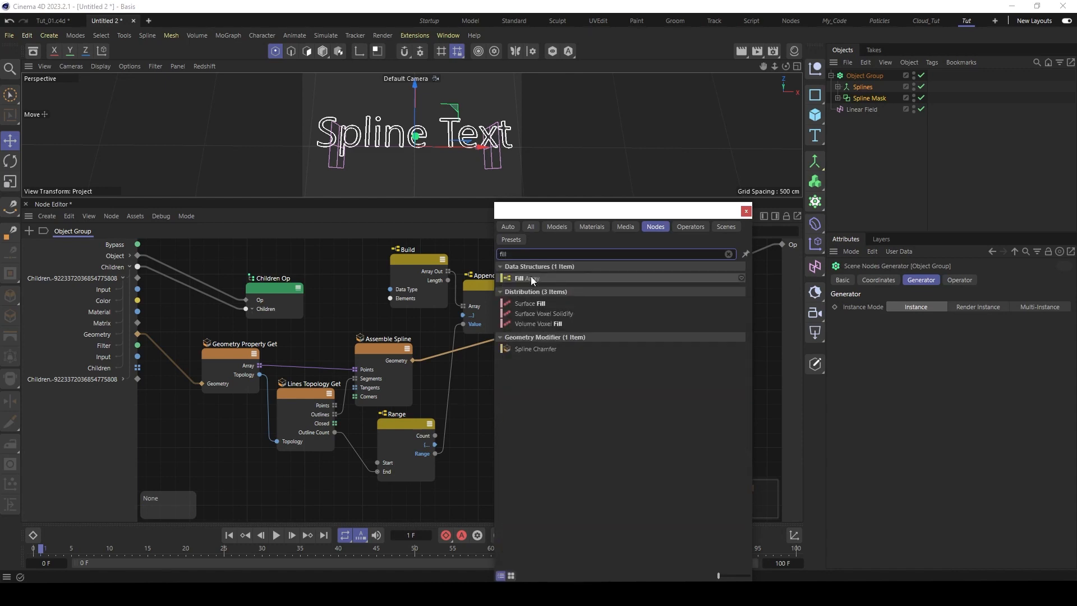
{"action": "double_click", "coordinate": [531, 278]}
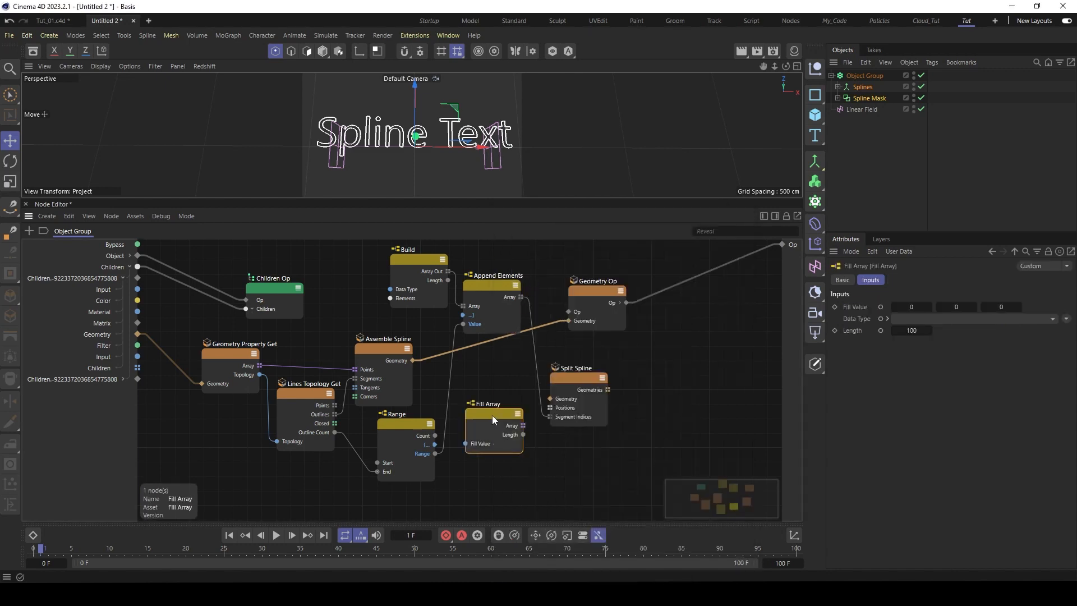
{"action": "left_click_drag", "start_coordinate": [492, 415], "coordinate": [498, 411]}
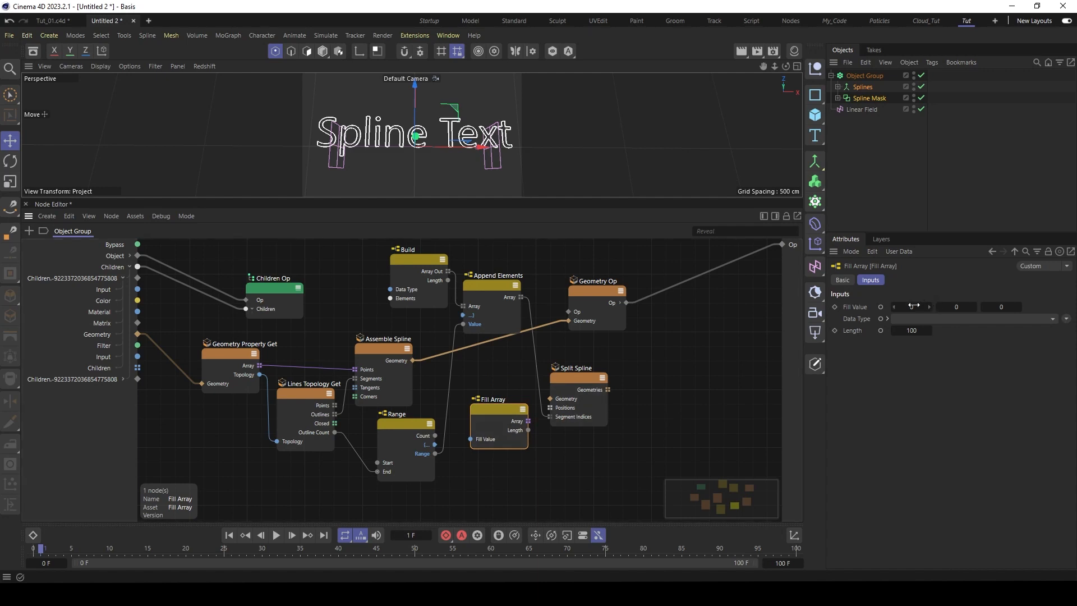
{"action": "left_click", "coordinate": [881, 330]}
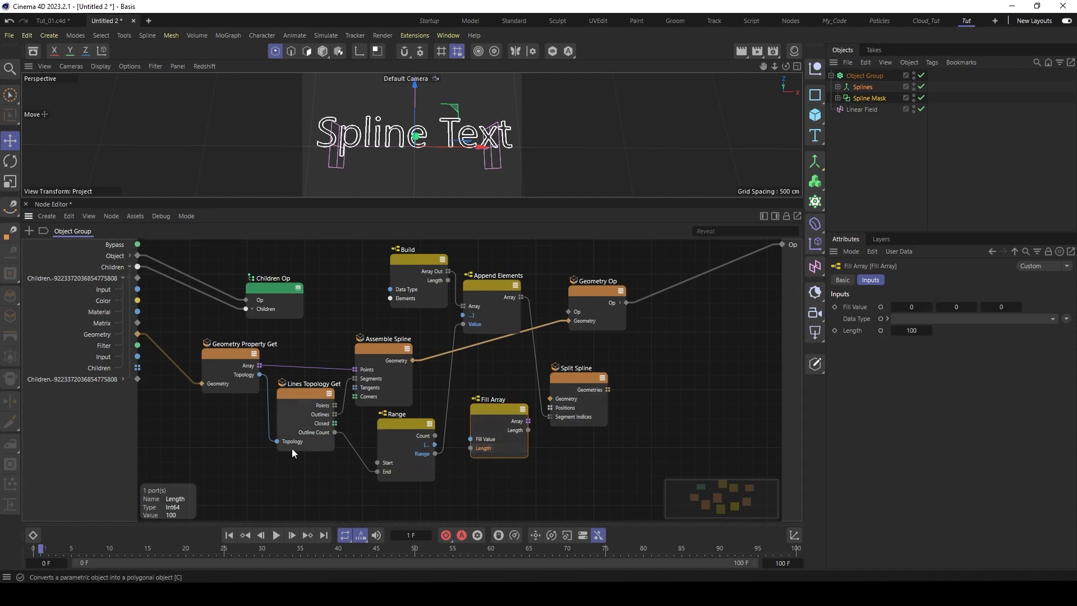
{"action": "left_click_drag", "start_coordinate": [334, 433], "coordinate": [471, 447]}
- Set Fill Array's data type to Float, then connect its array to Split Spline's Positions and Assemble Spline's geometry to Split Spline's Geometry
{"action": "left_click", "coordinate": [1006, 317]}
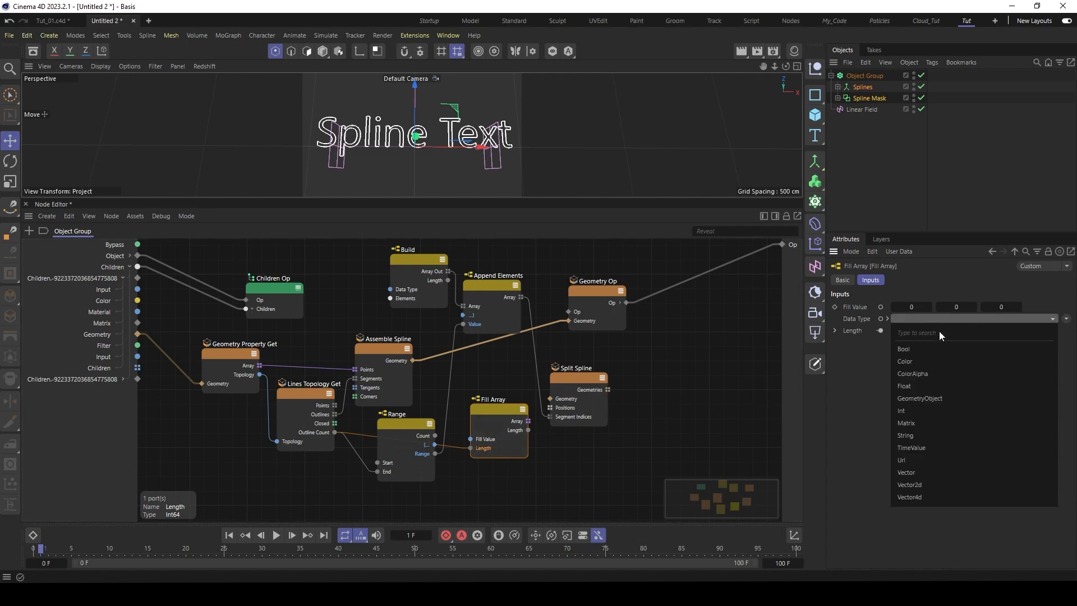
{"action": "left_click", "coordinate": [913, 386]}
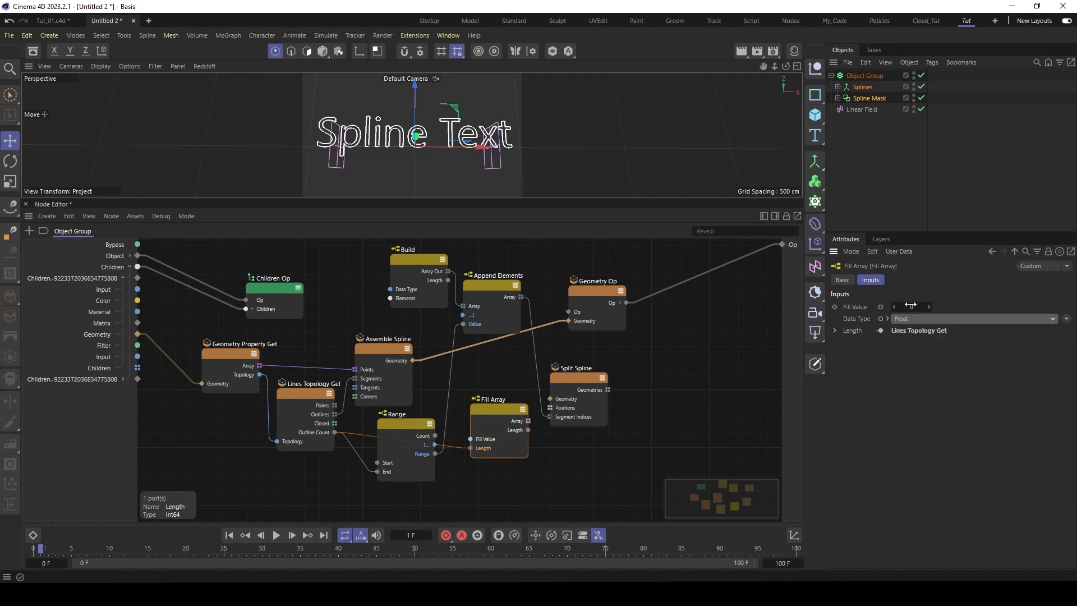
{"action": "key", "text": "Return"}
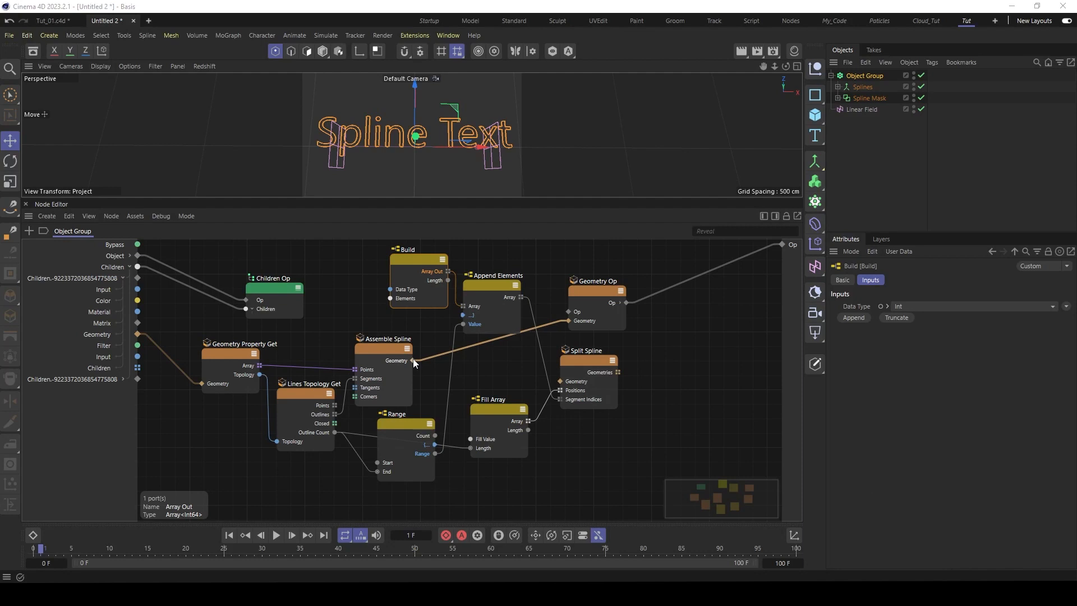
{"action": "left_click_drag", "start_coordinate": [413, 362], "coordinate": [578, 370]}
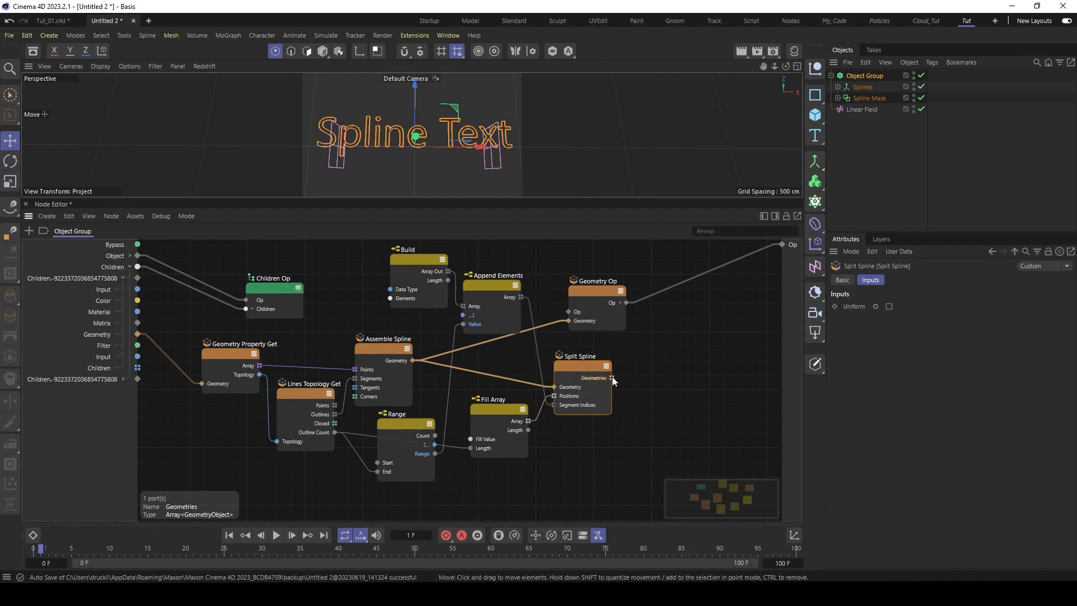
- Add a Get Element node and wire it between Split Spline's Geometries output and Geometry Op's Geometry input
{"action": "double_click", "coordinate": [648, 360]}
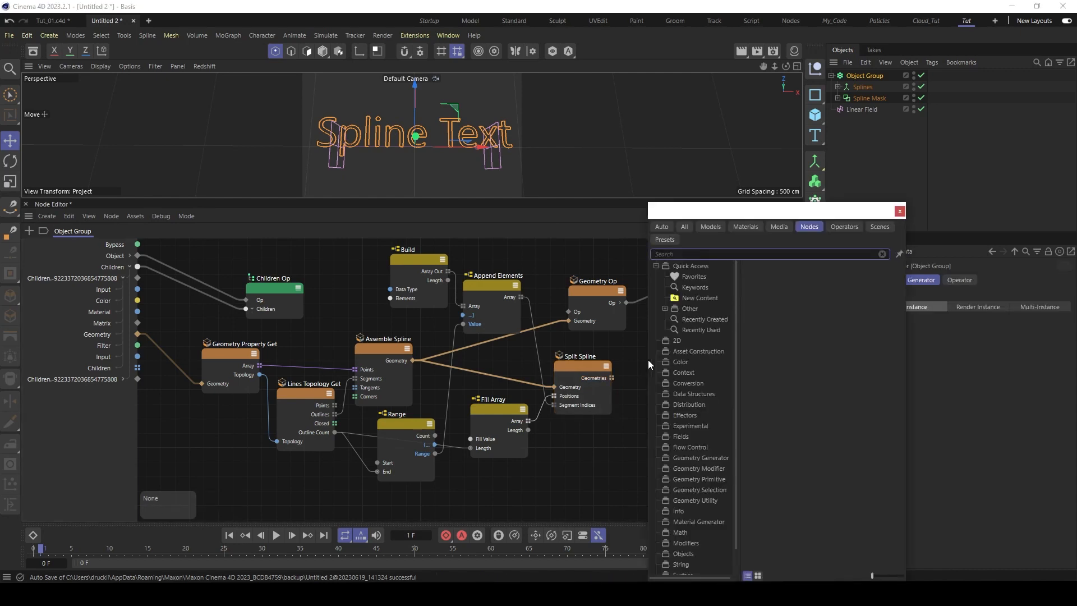
{"action": "type", "text": "get el"}
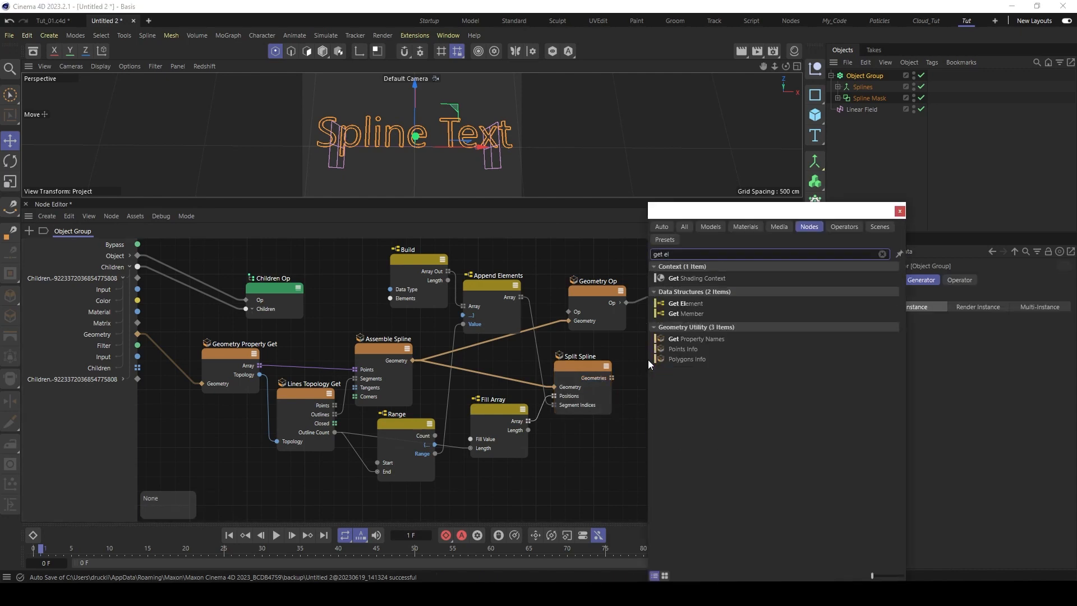
{"action": "double_click", "coordinate": [686, 303]}
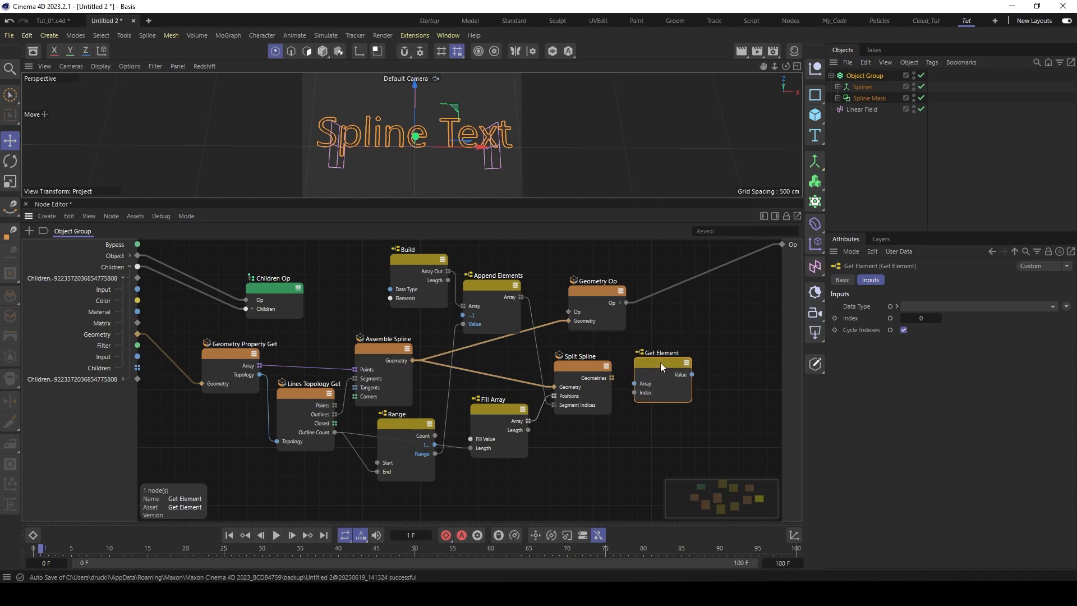
{"action": "left_click_drag", "start_coordinate": [612, 377], "coordinate": [642, 282]}
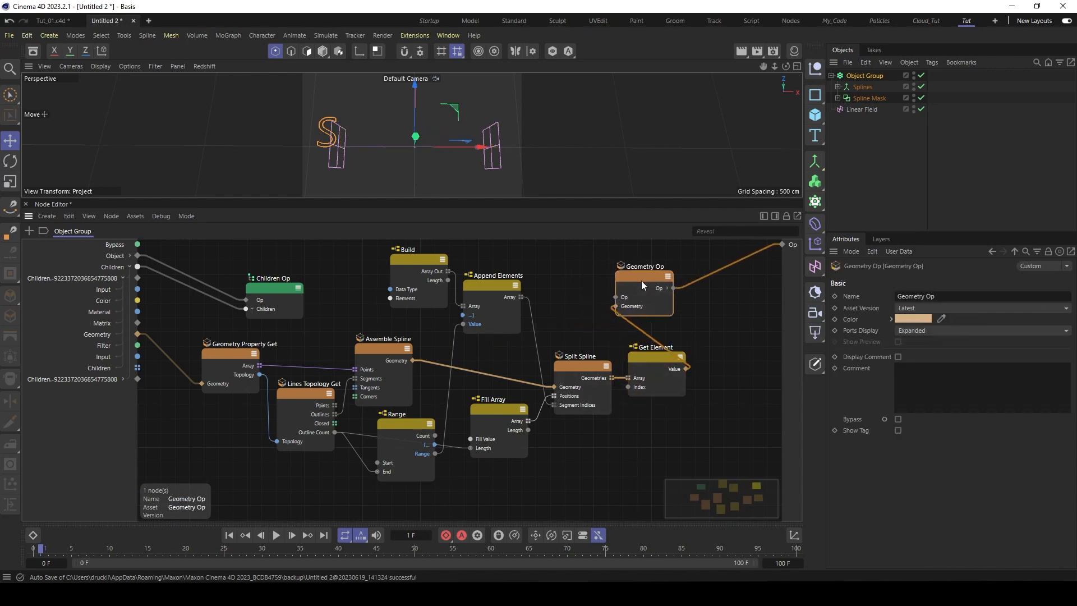
- Step the Get Element index up to 11 to preview the individual split spline segments
{"action": "left_click", "coordinate": [643, 357]}
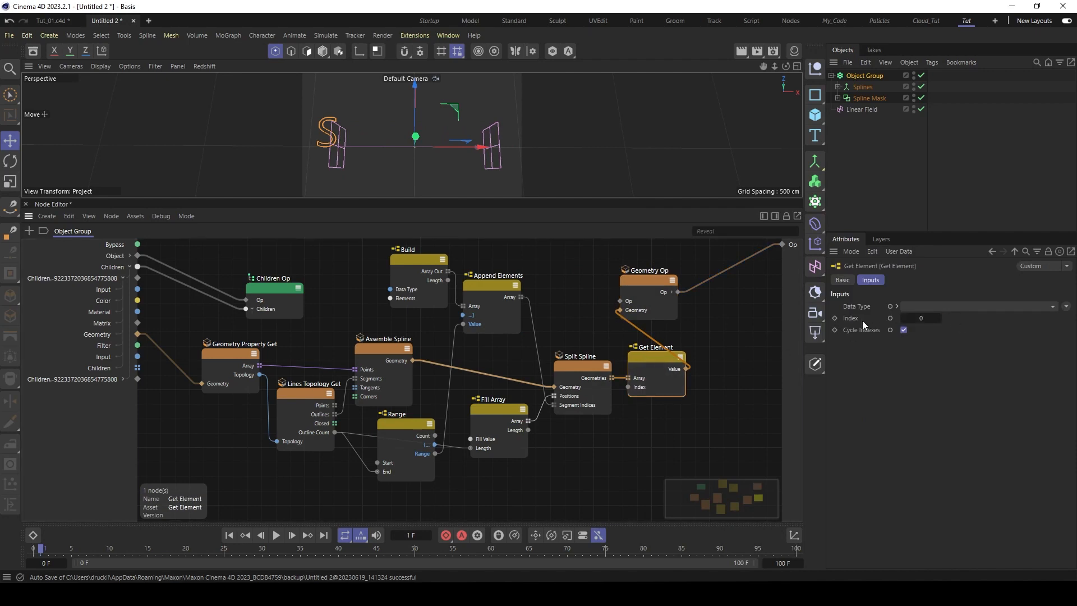
{"action": "left_click", "coordinate": [939, 318]}
{"action": "left_click", "coordinate": [939, 318]}
{"action": "left_click", "coordinate": [939, 318]}
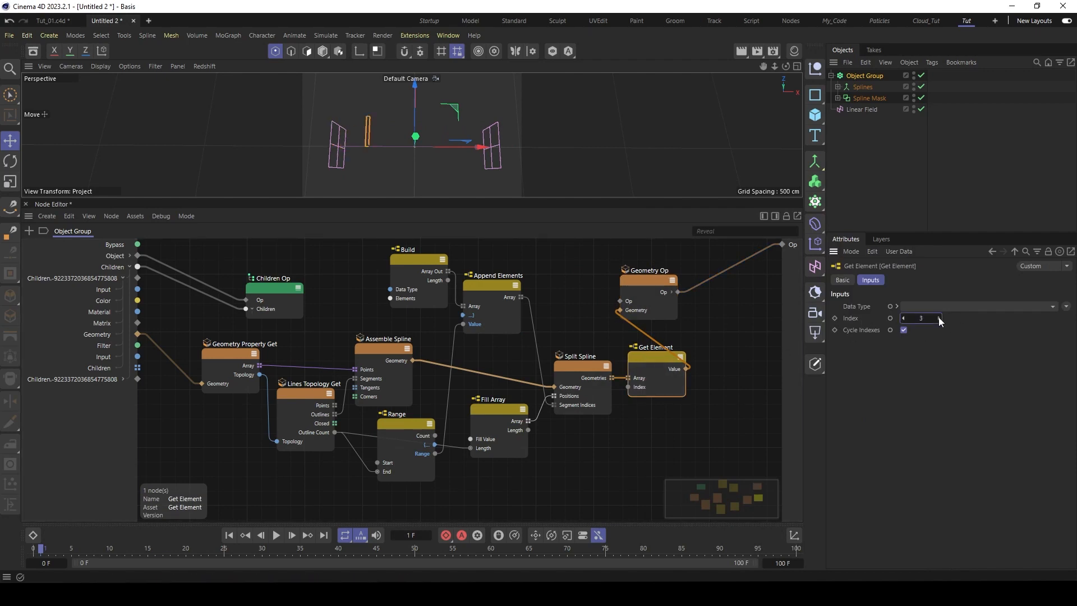
{"action": "left_click", "coordinate": [939, 318]}
{"action": "left_click", "coordinate": [939, 318]}
{"action": "left_click", "coordinate": [939, 318]}
{"action": "left_click", "coordinate": [939, 319]}
{"action": "left_click", "coordinate": [939, 318]}
{"action": "left_click", "coordinate": [939, 318]}
{"action": "left_click", "coordinate": [939, 319]}
{"action": "left_click", "coordinate": [939, 318]}
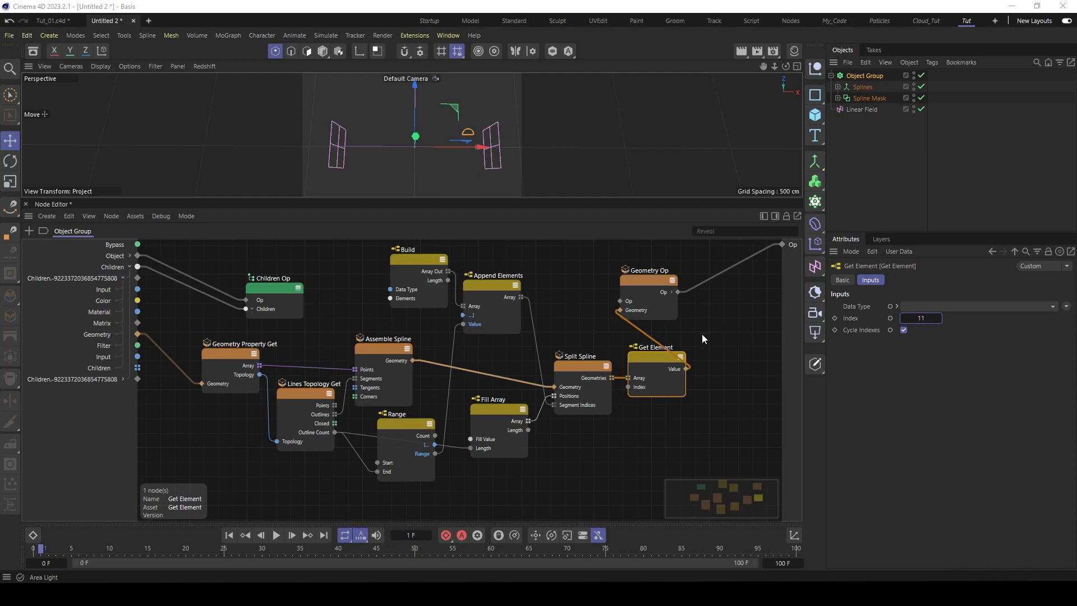
{"action": "left_click", "coordinate": [594, 378]}
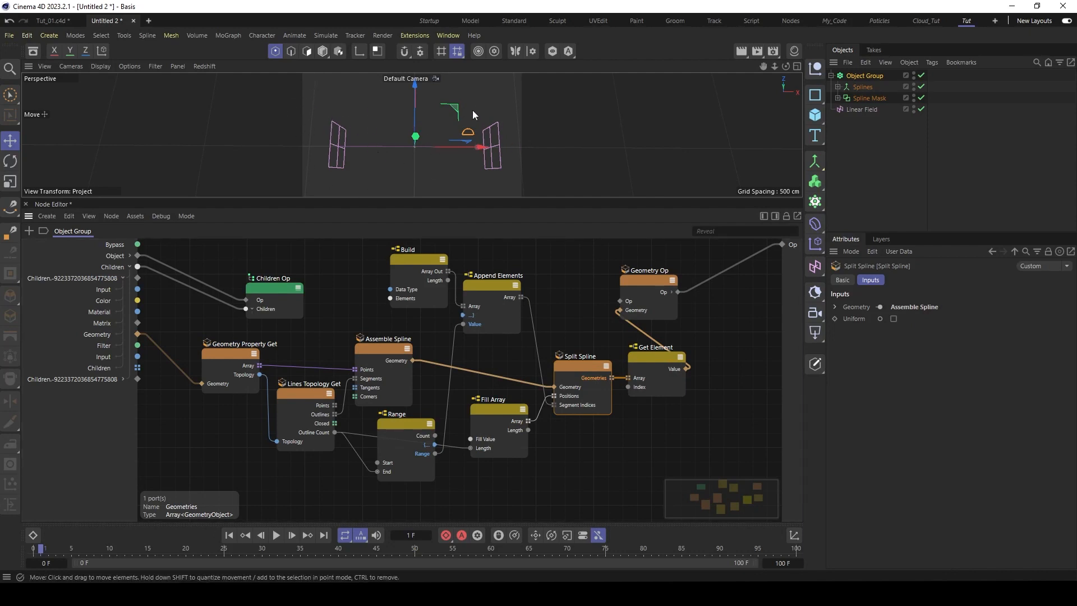
- Move the Geometry Op and Get Element nodes farther away from Split Spline to make room for the loop nodes
{"action": "scroll", "coordinate": [580, 318], "scroll_direction": "down", "scroll_amount": 3}
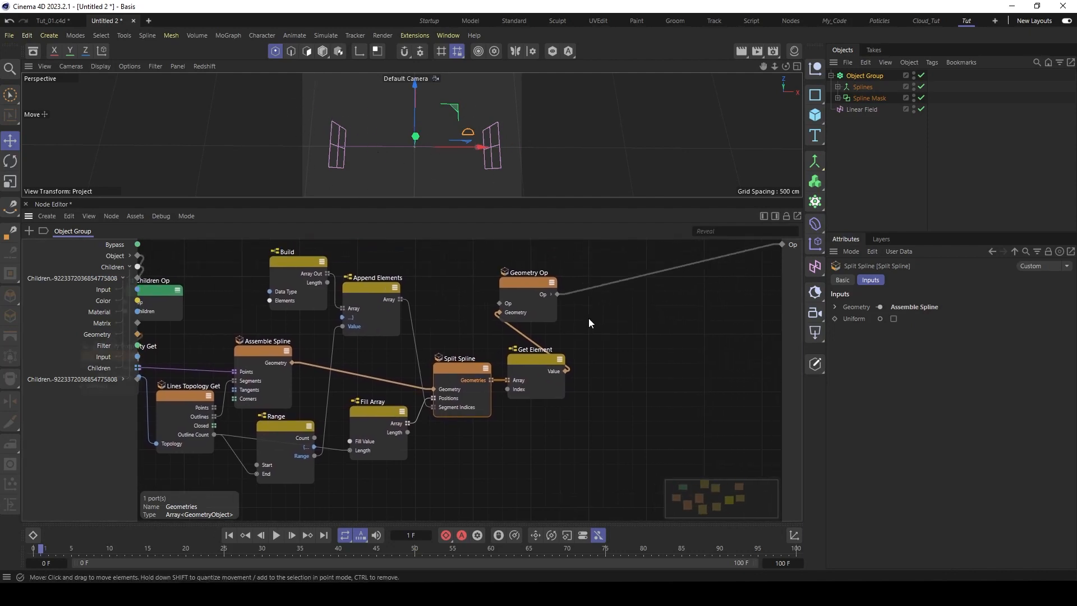
{"action": "middle_click_drag", "start_coordinate": [669, 311], "coordinate": [645, 324], "text": "alt"}
{"action": "left_click_drag", "start_coordinate": [525, 305], "coordinate": [684, 296]}
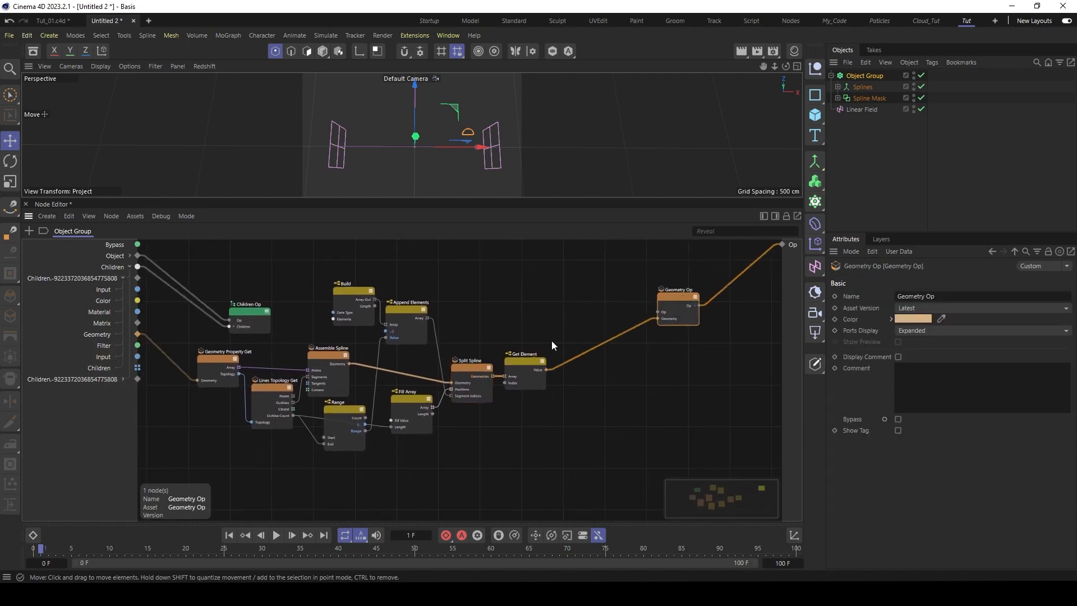
{"action": "left_click_drag", "start_coordinate": [533, 360], "coordinate": [601, 292]}
{"action": "middle_click_drag", "start_coordinate": [570, 383], "coordinate": [544, 373], "text": "alt"}
{"action": "scroll", "coordinate": [544, 373], "scroll_direction": "up", "scroll_amount": 1}
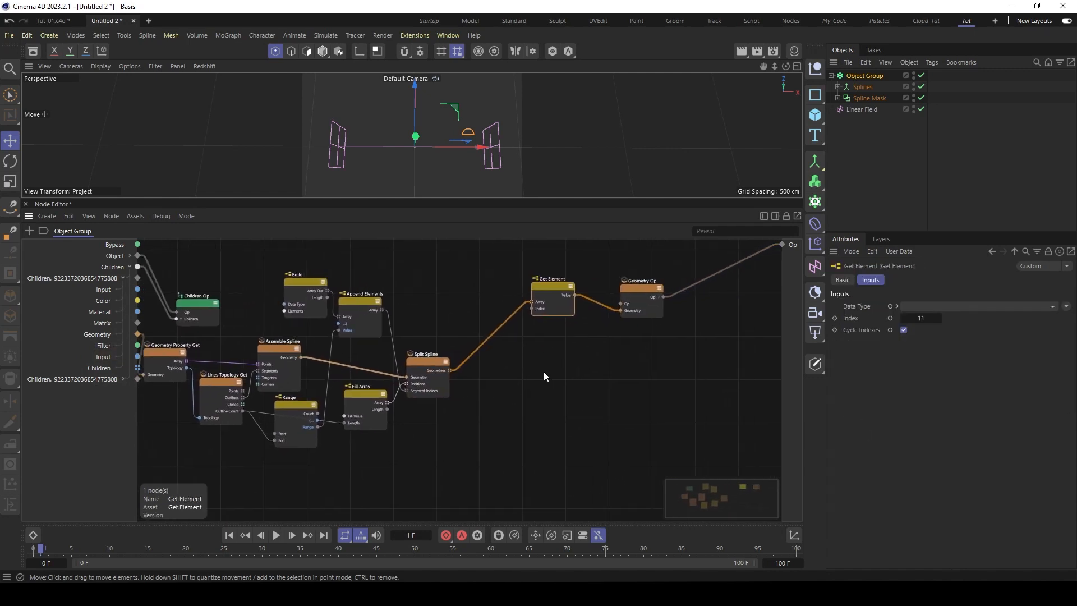
- Add a Loop Carried Value node below Get Element and remove its default Vector variable
{"action": "double_click", "coordinate": [540, 379]}
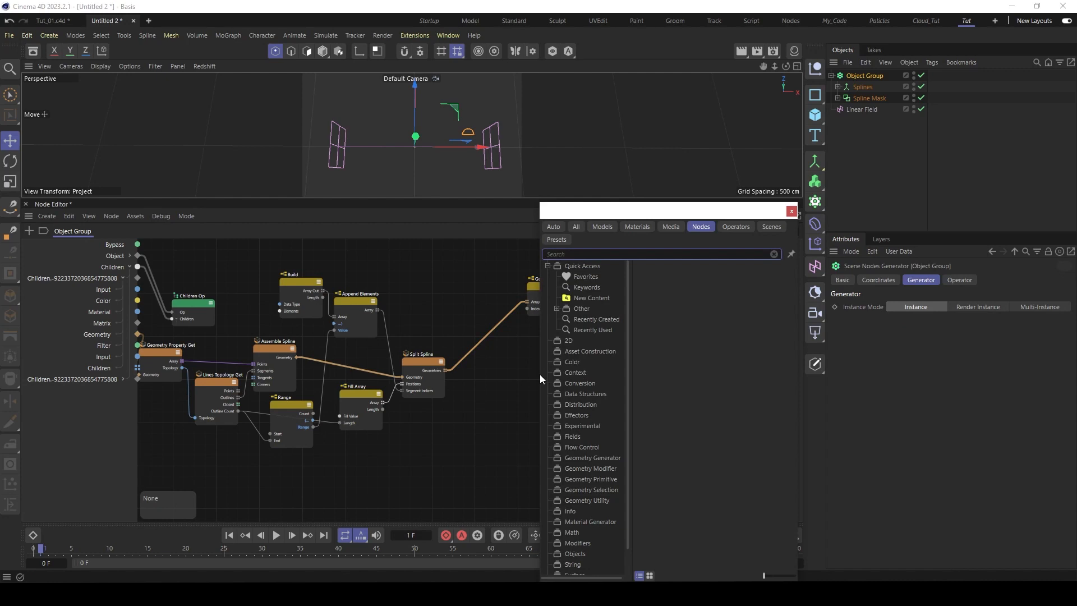
{"action": "type", "text": "loop"}
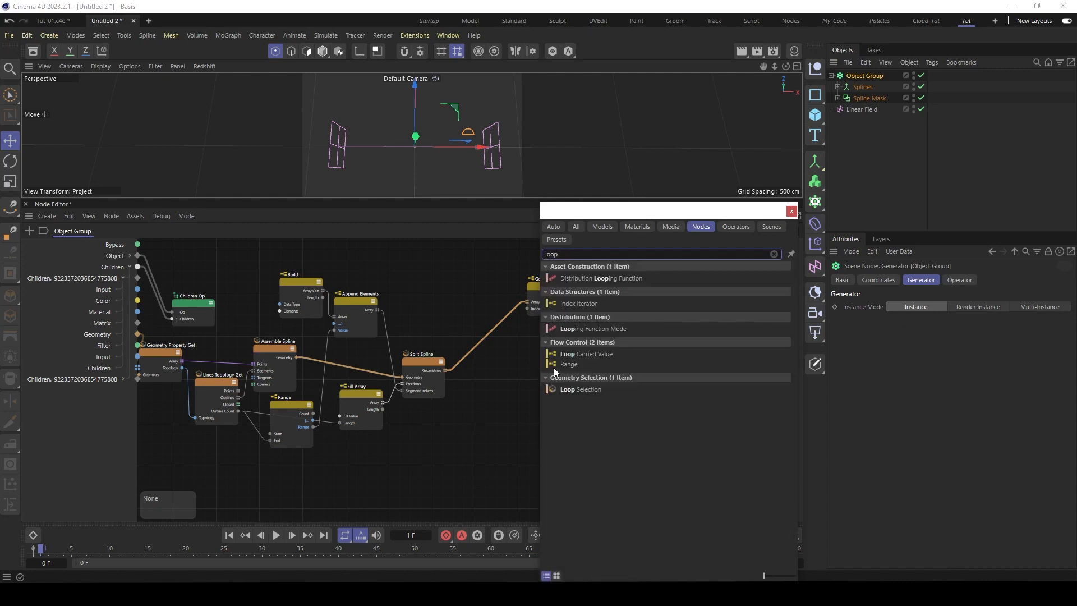
{"action": "double_click", "coordinate": [575, 354]}
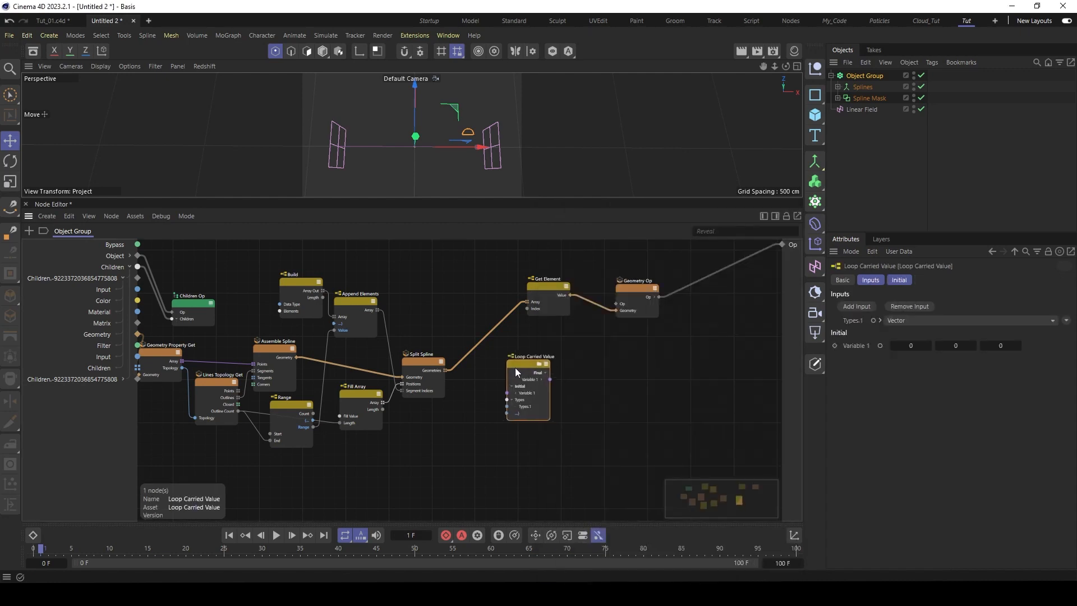
{"action": "left_click_drag", "start_coordinate": [515, 368], "coordinate": [518, 372]}
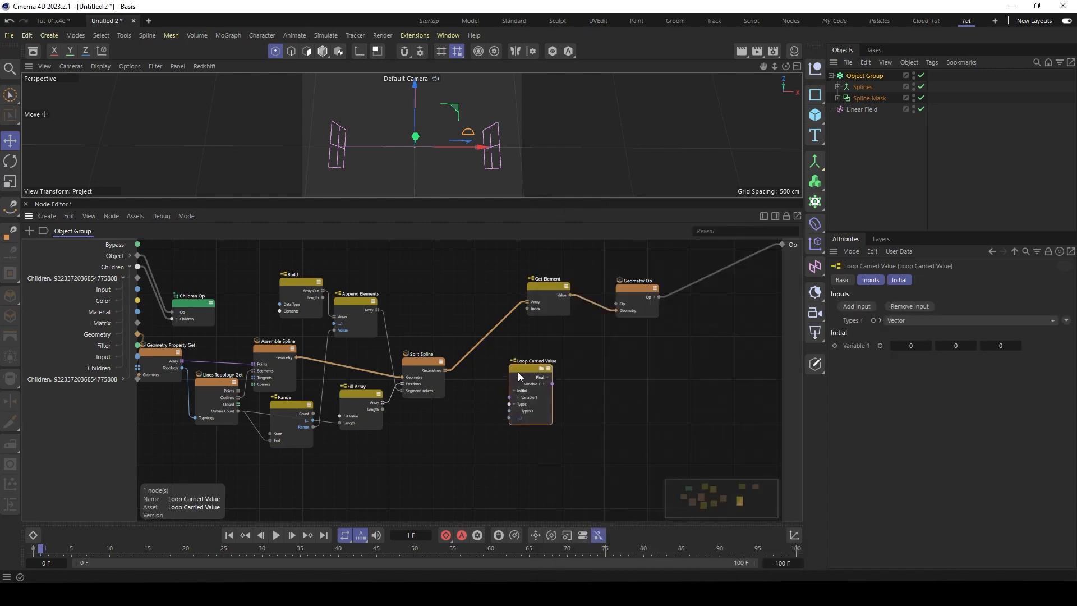
{"action": "left_click", "coordinate": [905, 304]}
{"action": "left_click_drag", "start_coordinate": [530, 367], "coordinate": [517, 373]}
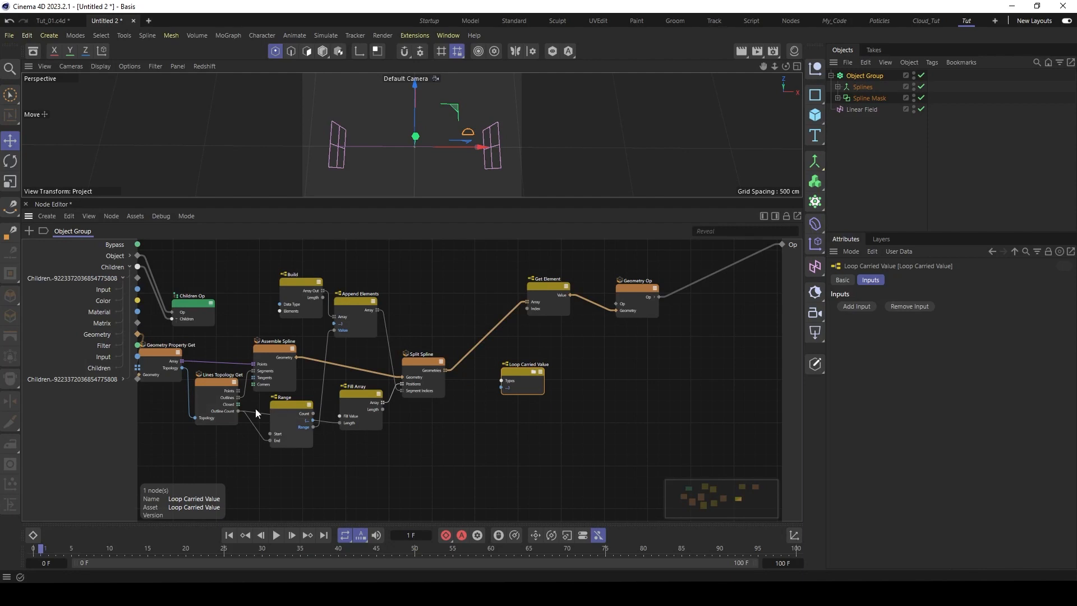
- Add a second Range node with Outline Count as its End and connect its Range output to Loop Carried Value as an input
{"action": "left_click", "coordinate": [223, 414]}
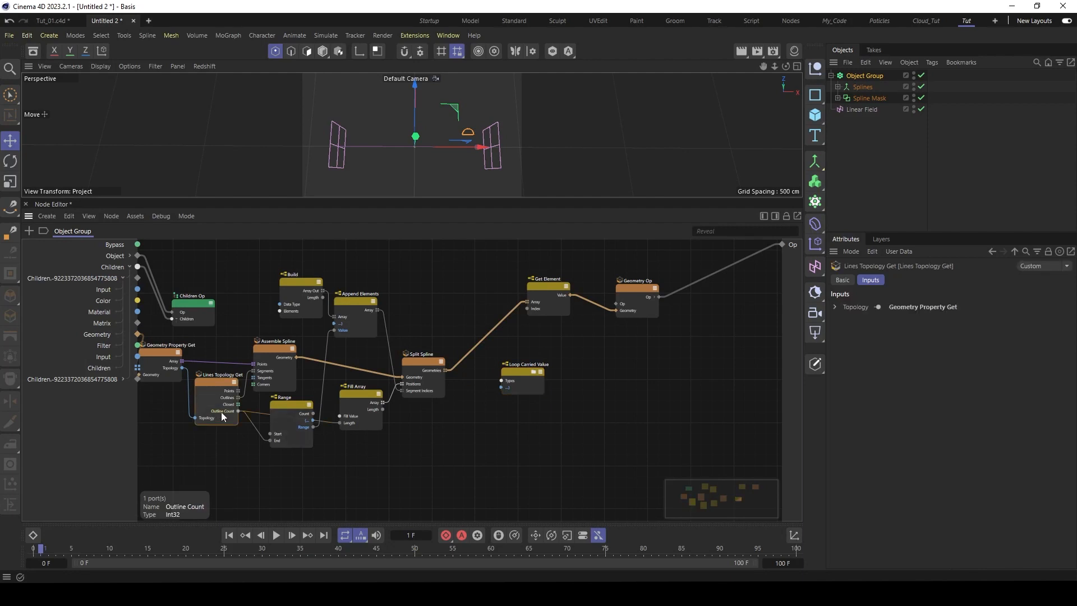
{"action": "double_click", "coordinate": [460, 419]}
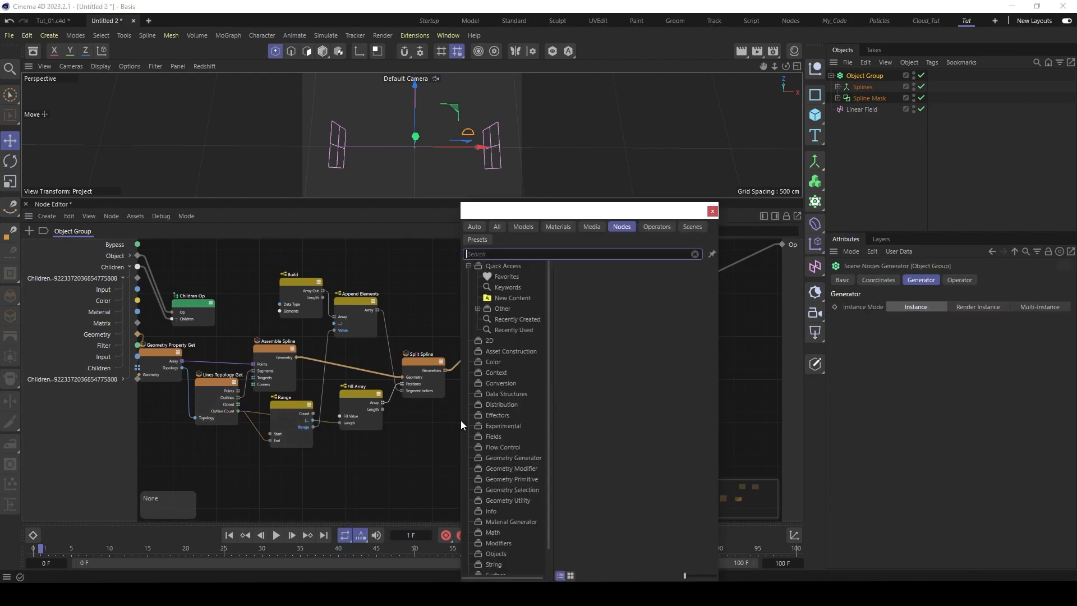
{"action": "type", "text": "range"}
{"action": "left_click", "coordinate": [486, 278]}
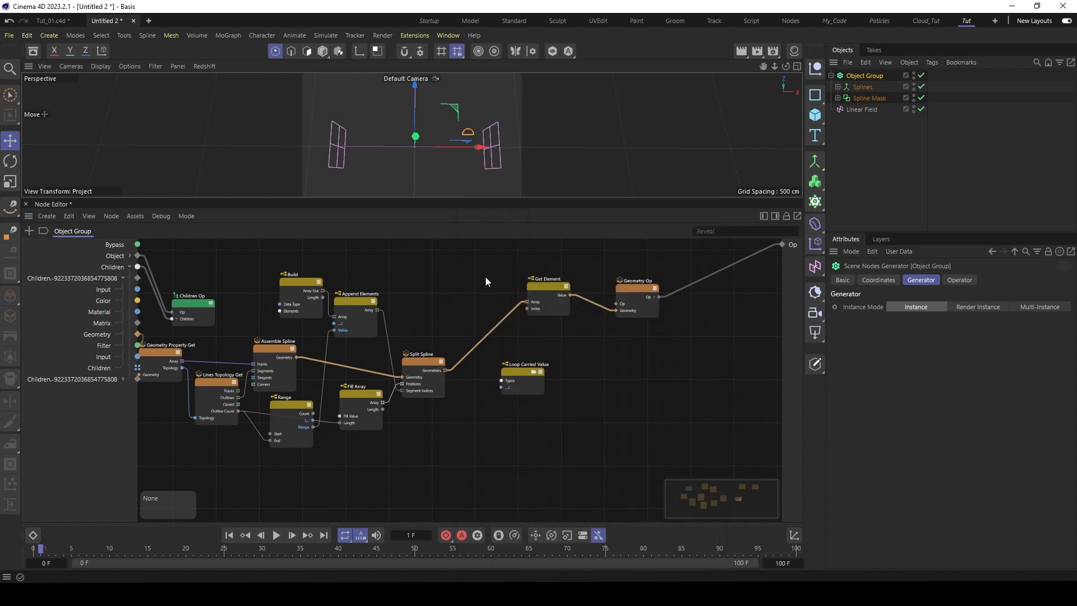
{"action": "left_click_drag", "start_coordinate": [238, 411], "coordinate": [448, 433]}
{"action": "left_click_drag", "start_coordinate": [496, 408], "coordinate": [518, 375]}
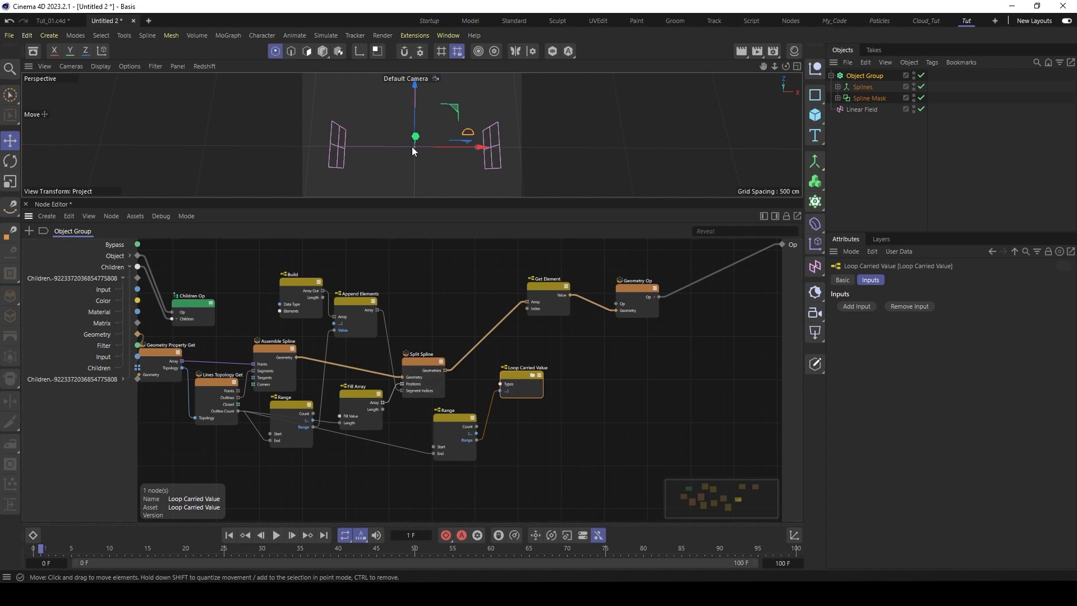
- Connect Split Spline's Geometries output to the Loop Carried Value node as an additional input
{"action": "left_click_drag", "start_coordinate": [523, 375], "coordinate": [528, 370]}
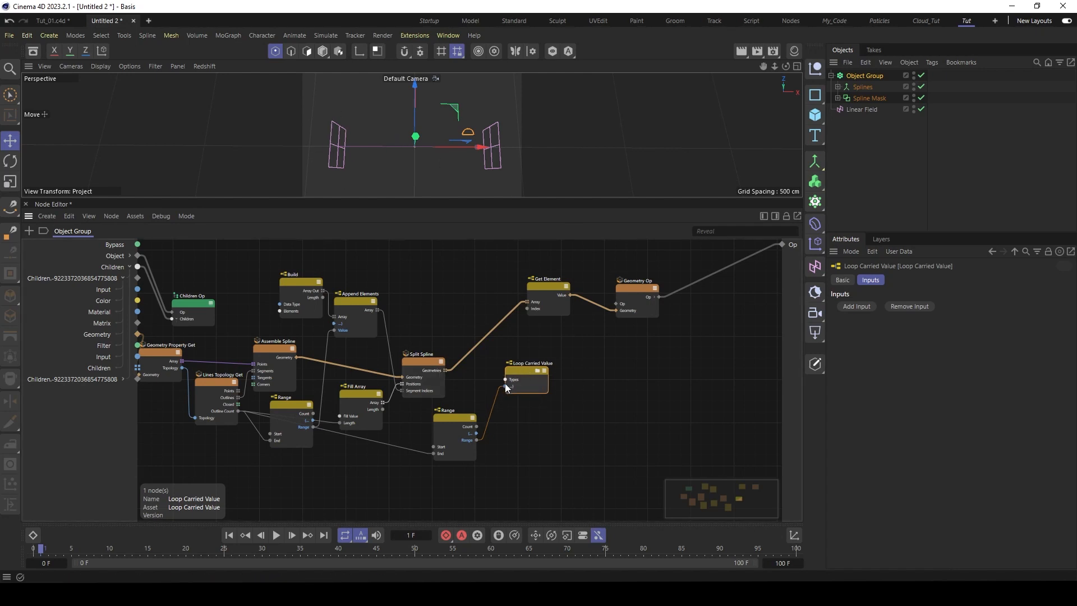
{"action": "scroll", "coordinate": [485, 388], "scroll_direction": "up", "scroll_amount": 3}
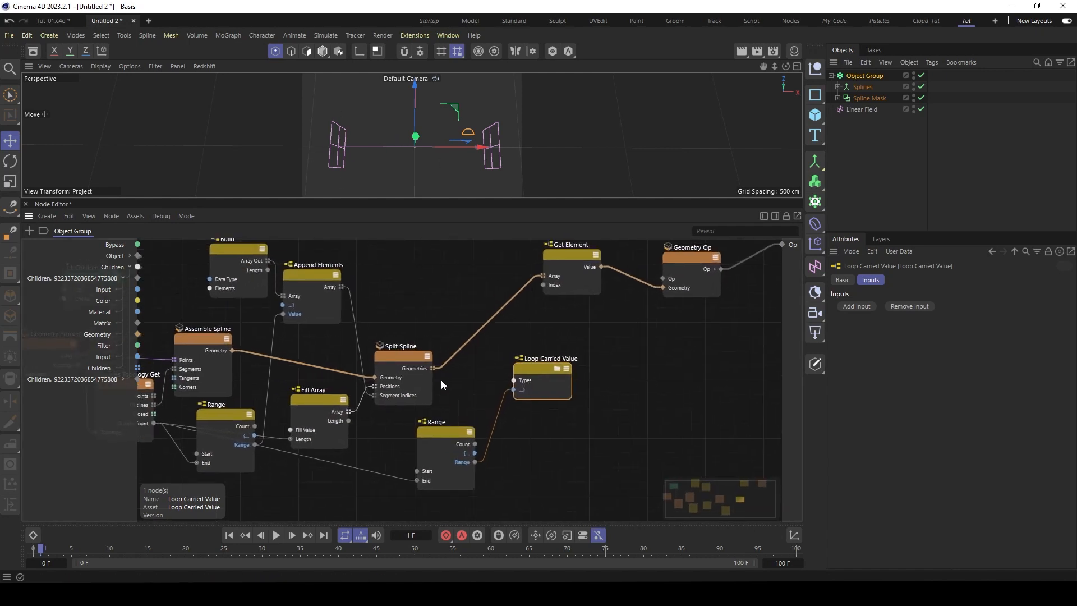
{"action": "left_click_drag", "start_coordinate": [433, 368], "coordinate": [521, 397]}
{"action": "left_click", "coordinate": [555, 402]}
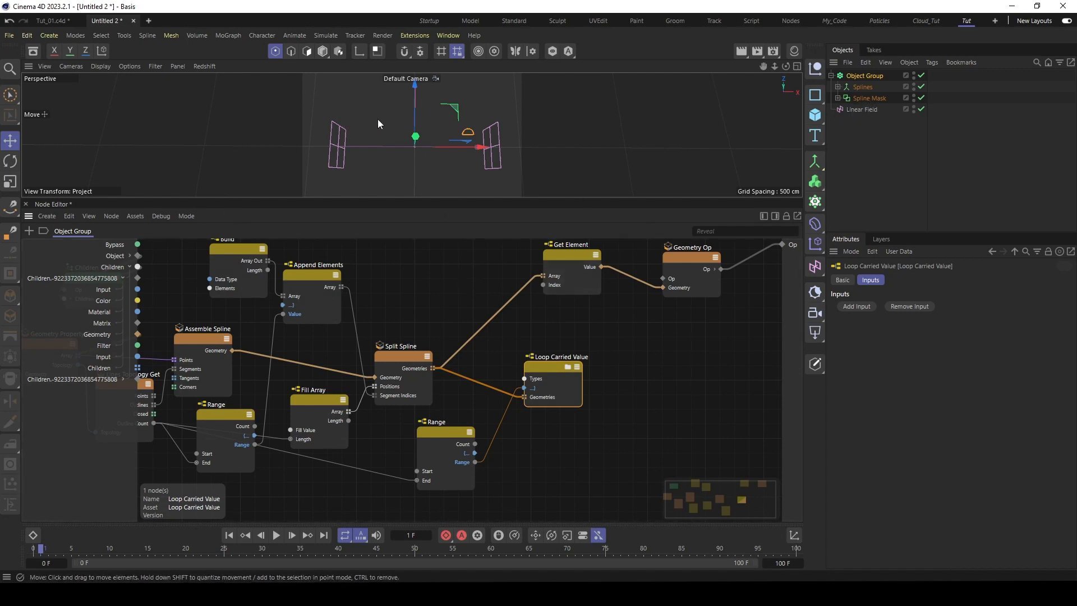
- Add a Points Info node near the graph's inputs and feed it the second child's Geometry
{"action": "middle_click_drag", "start_coordinate": [450, 302], "coordinate": [566, 309]}
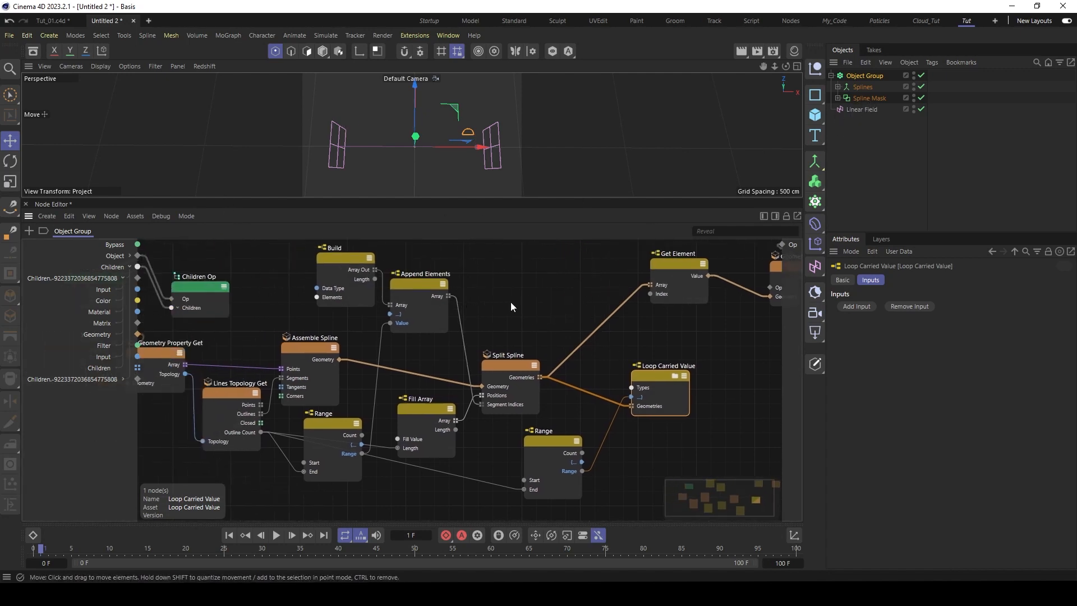
{"action": "scroll", "coordinate": [503, 306], "scroll_direction": "down", "scroll_amount": 2}
{"action": "scroll", "coordinate": [503, 305], "scroll_direction": "down", "scroll_amount": 1}
{"action": "left_click", "coordinate": [122, 380]}
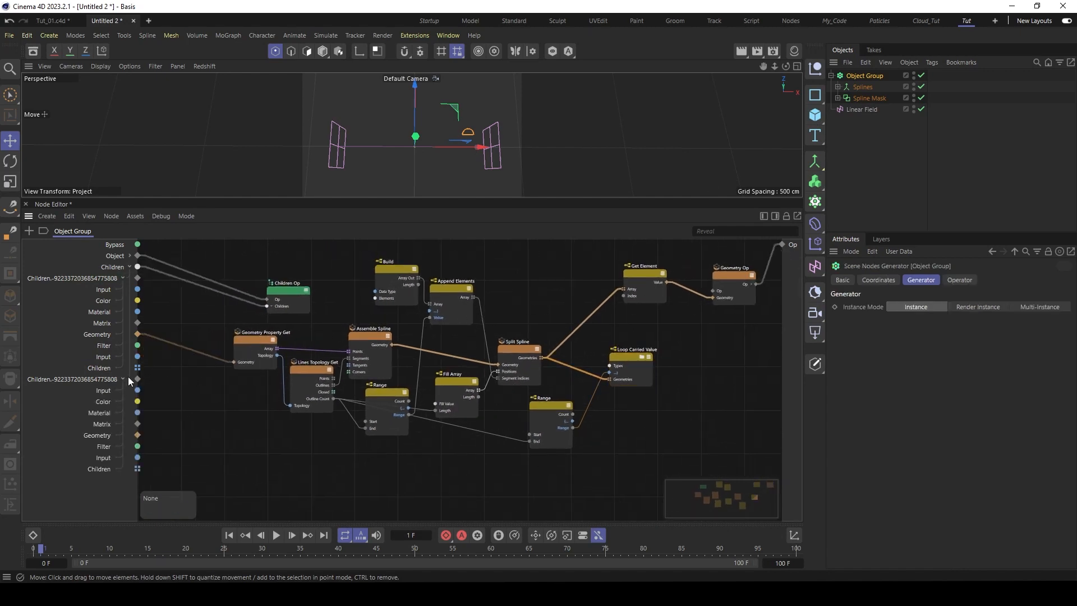
{"action": "left_click", "coordinate": [102, 436]}
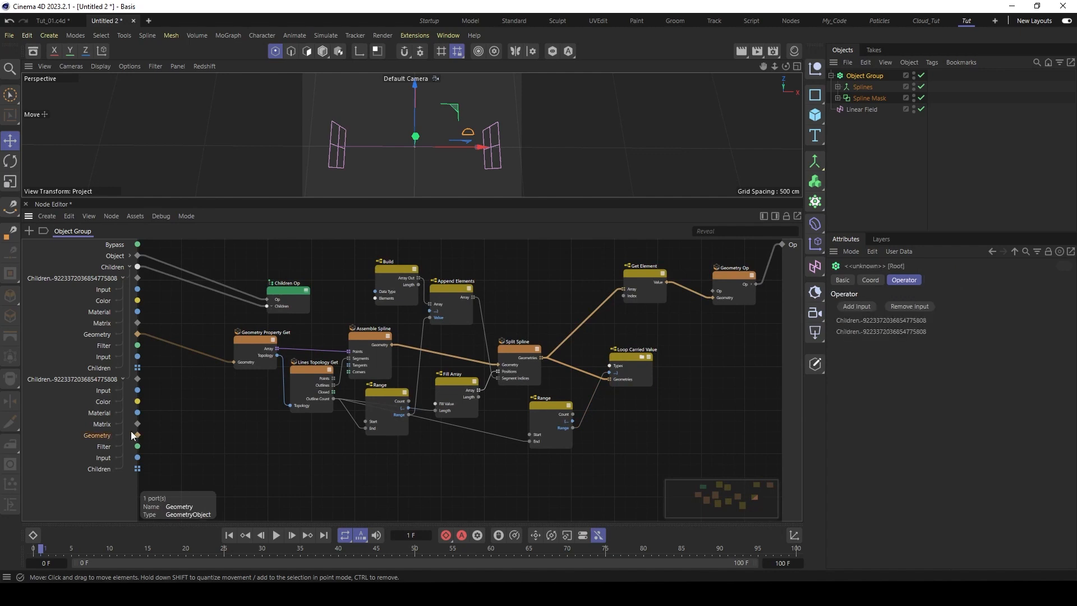
{"action": "double_click", "coordinate": [209, 428]}
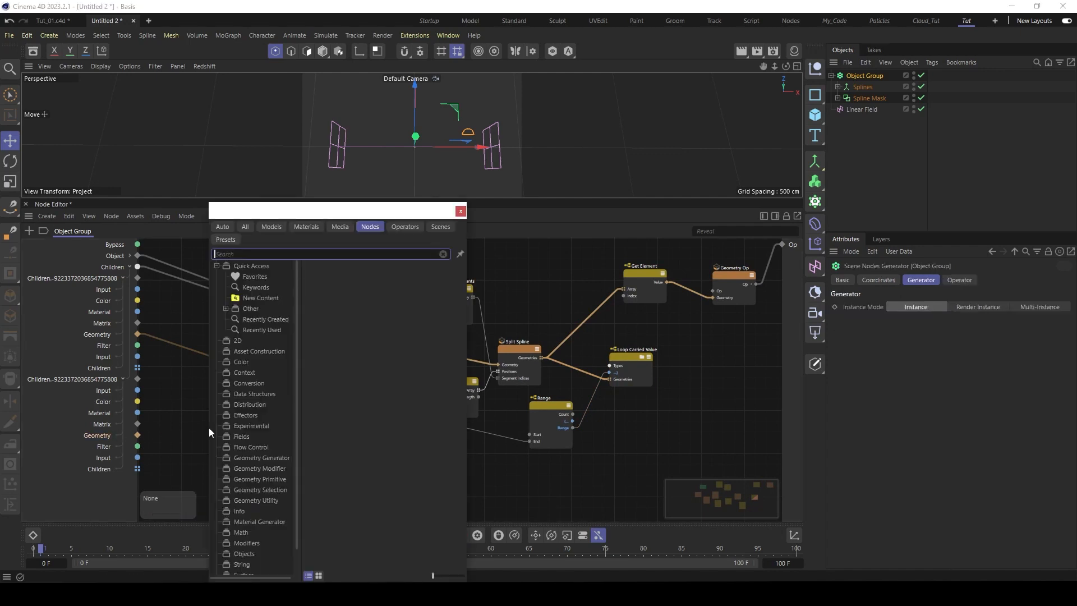
{"action": "type", "text": "point"}
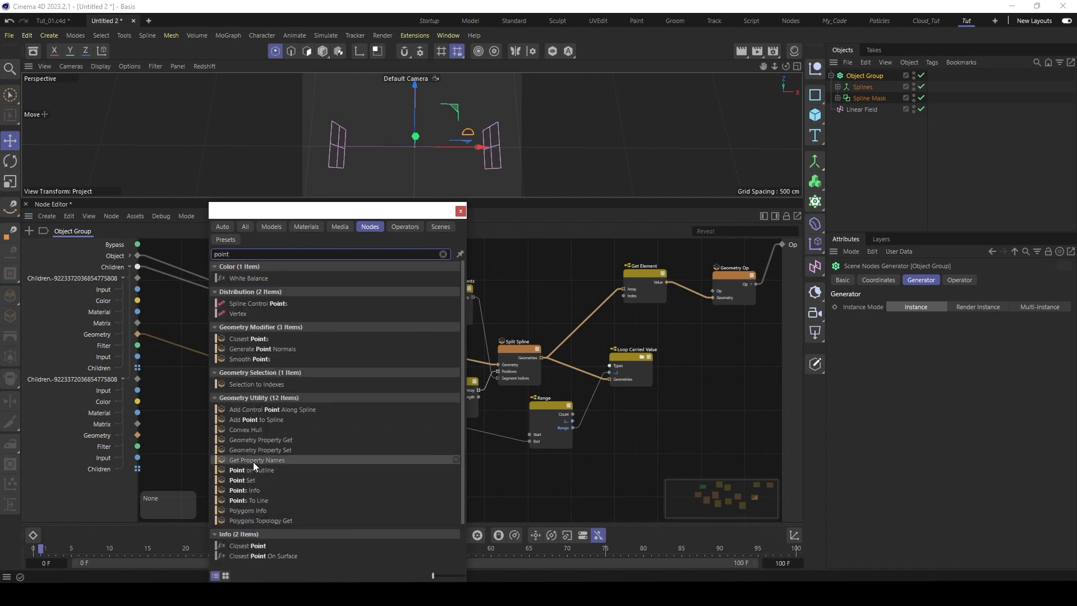
{"action": "double_click", "coordinate": [254, 489]}
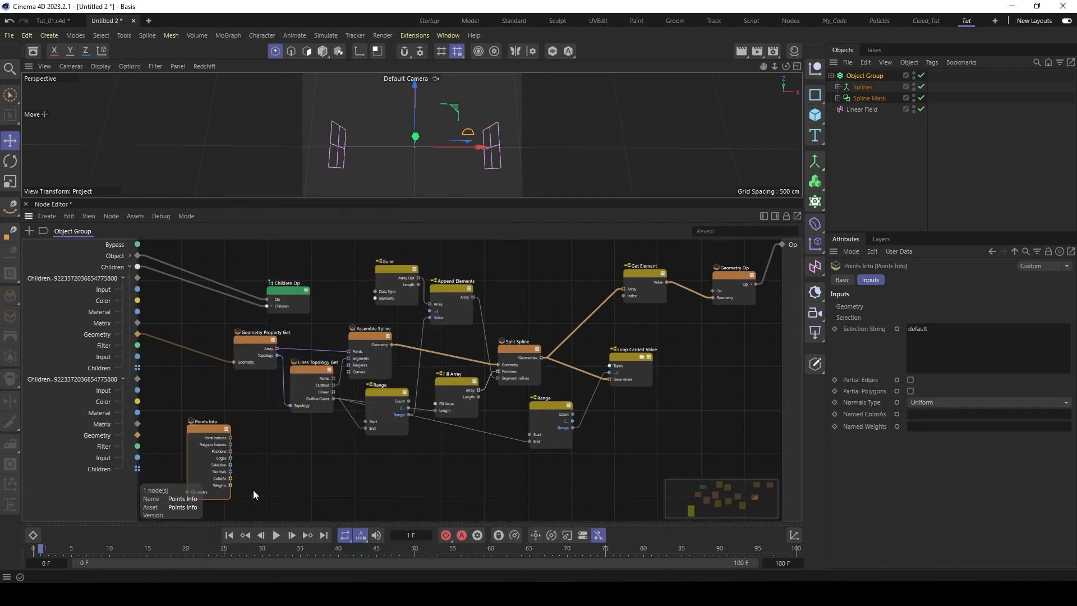
{"action": "left_click_drag", "start_coordinate": [212, 435], "coordinate": [200, 392]}
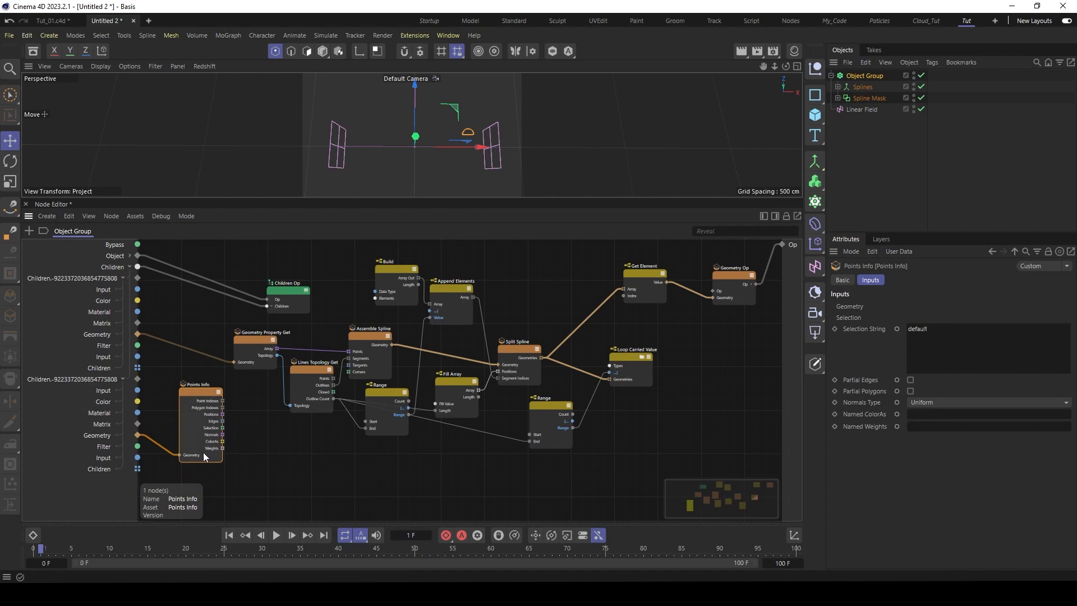
- Inspect the Points Info outputs and the fields of the Vertex Map tag on the Tracer under Spline Mask
{"action": "scroll", "coordinate": [203, 452], "scroll_direction": "up", "scroll_amount": 5}
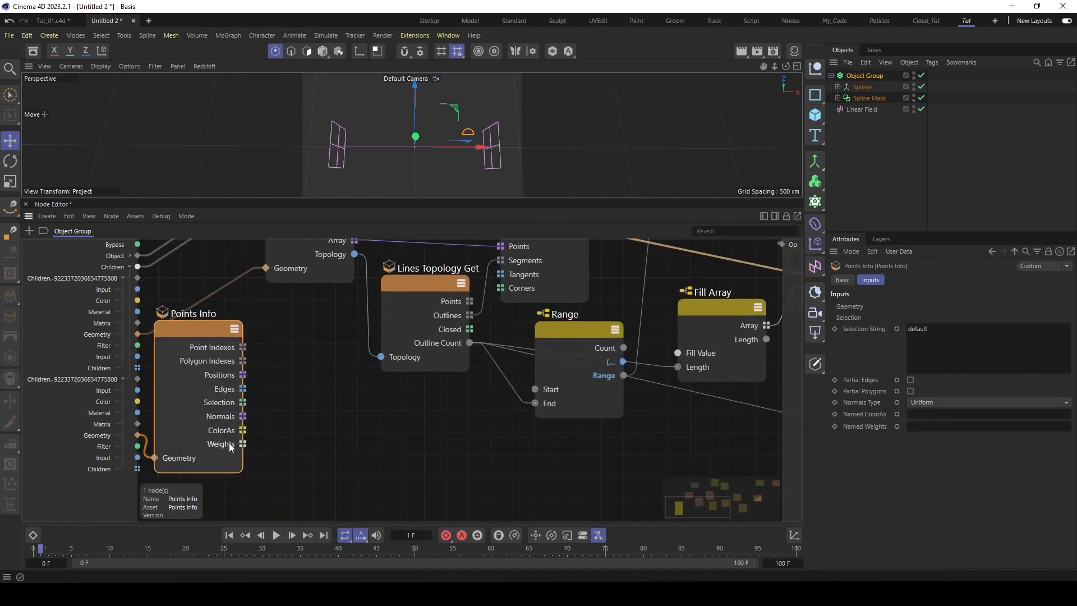
{"action": "left_click", "coordinate": [838, 98]}
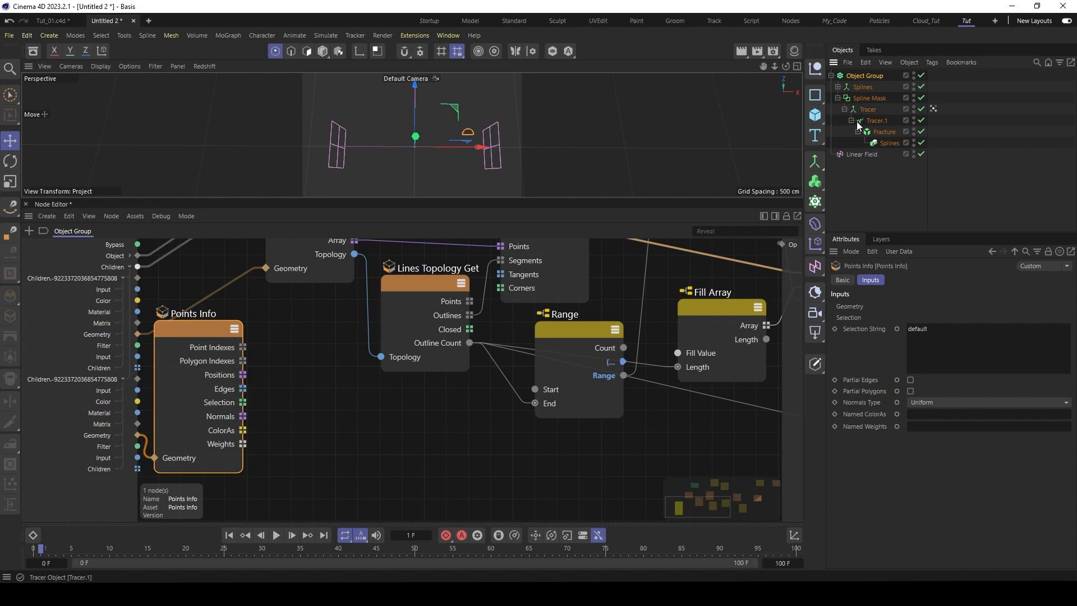
{"action": "left_click", "coordinate": [934, 109]}
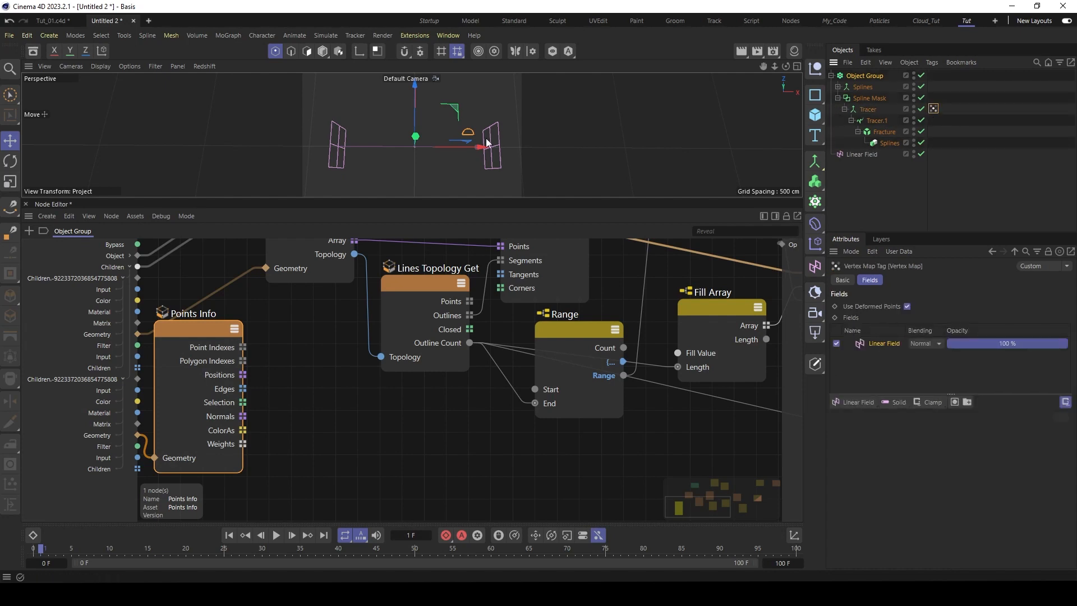
- Move Points Info above Split Spline and connect its Weights output to Loop Carried Value as a new input
{"action": "scroll", "coordinate": [437, 419], "scroll_direction": "down", "scroll_amount": 5}
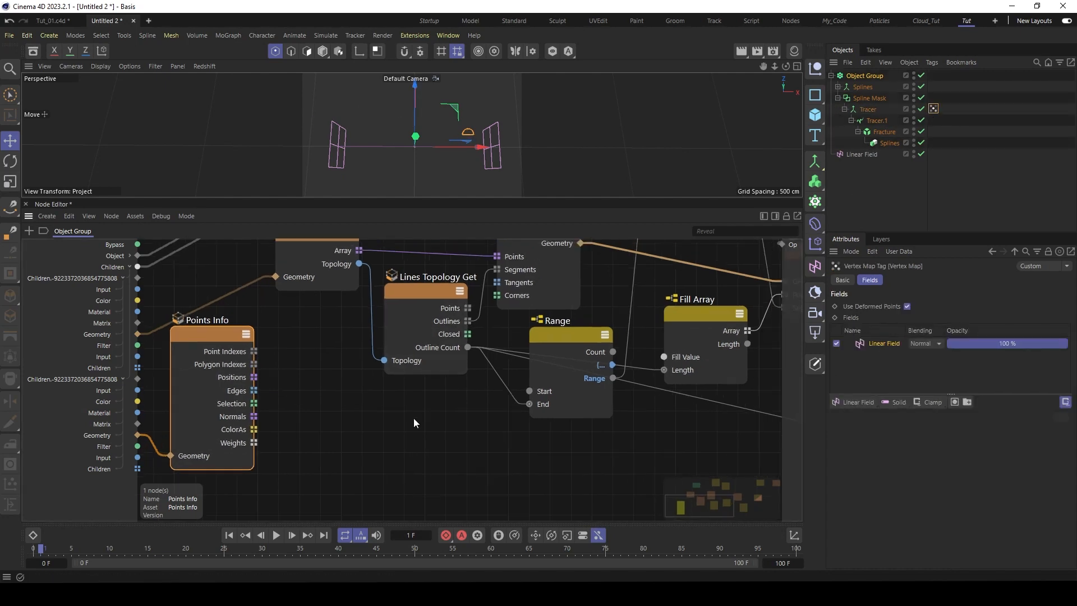
{"action": "key", "text": "h"}
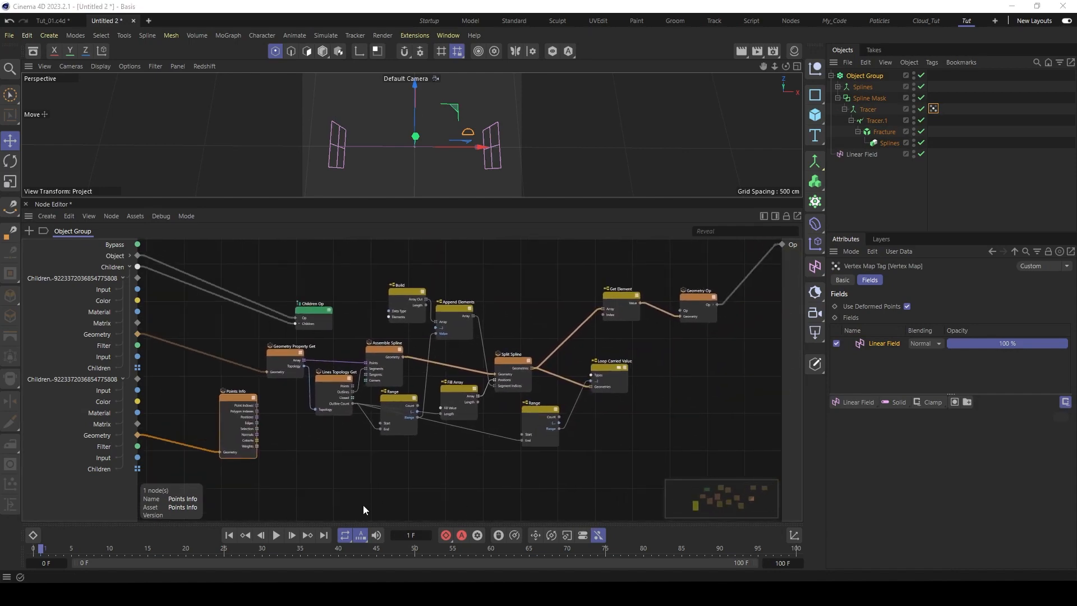
{"action": "left_click_drag", "start_coordinate": [239, 429], "coordinate": [518, 296]}
{"action": "scroll", "coordinate": [556, 331], "scroll_direction": "up", "scroll_amount": 2}
{"action": "middle_click_drag", "start_coordinate": [539, 349], "coordinate": [458, 349]}
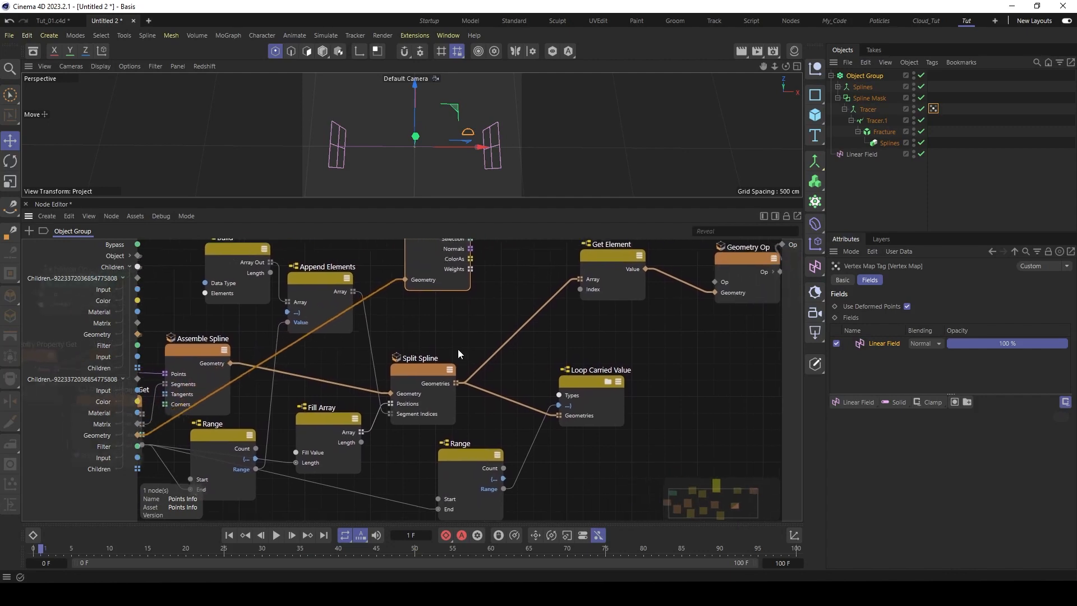
{"action": "left_click_drag", "start_coordinate": [465, 268], "coordinate": [563, 423]}
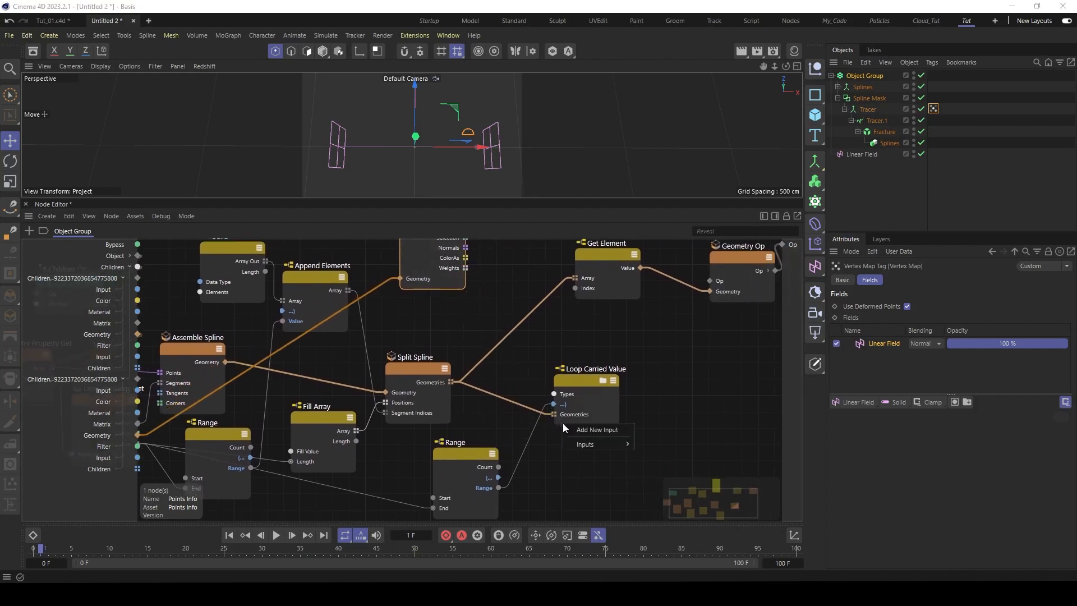
{"action": "left_click", "coordinate": [598, 430]}
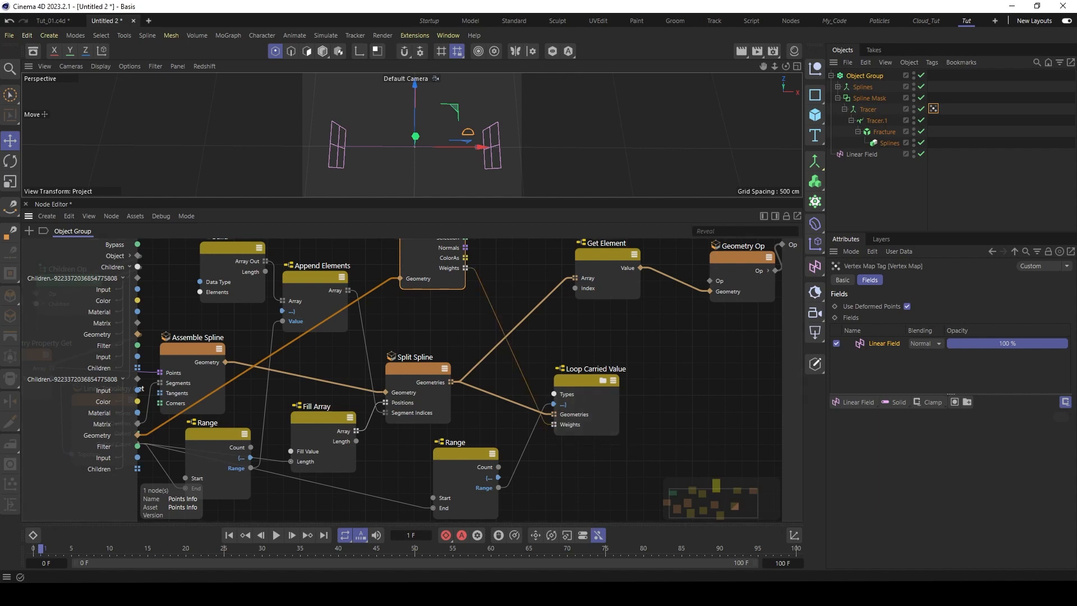
{"action": "middle_click_drag", "start_coordinate": [602, 330], "coordinate": [680, 329]}
{"action": "left_click_drag", "start_coordinate": [680, 329], "coordinate": [538, 350]}
{"action": "middle_click_drag", "start_coordinate": [642, 355], "coordinate": [520, 351]}
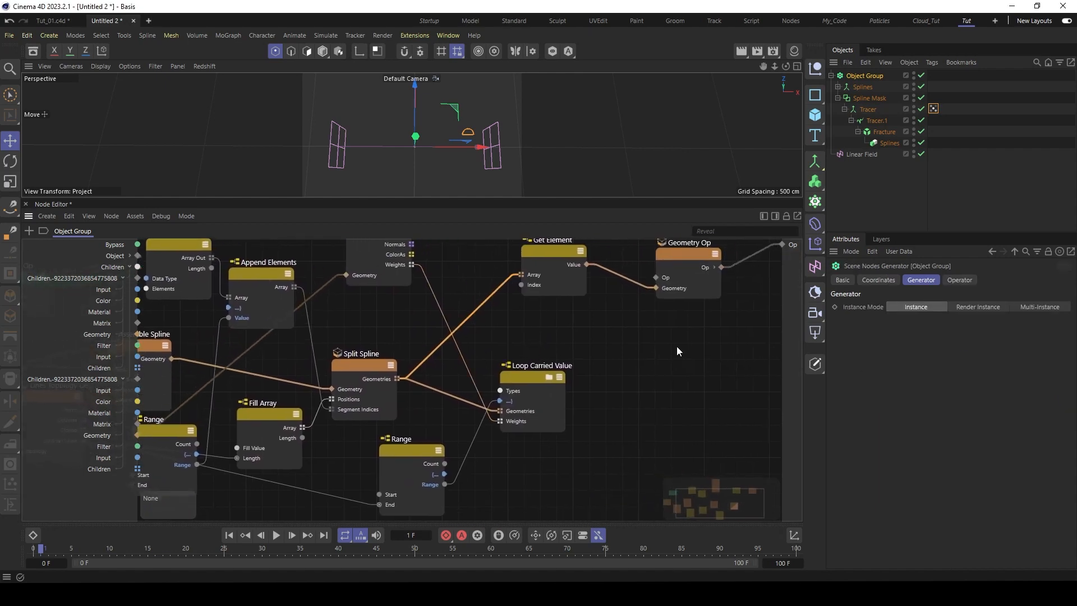
- Open the inside of the Loop Carried Value node and add a Get Element node there
{"action": "left_click", "coordinate": [527, 379]}
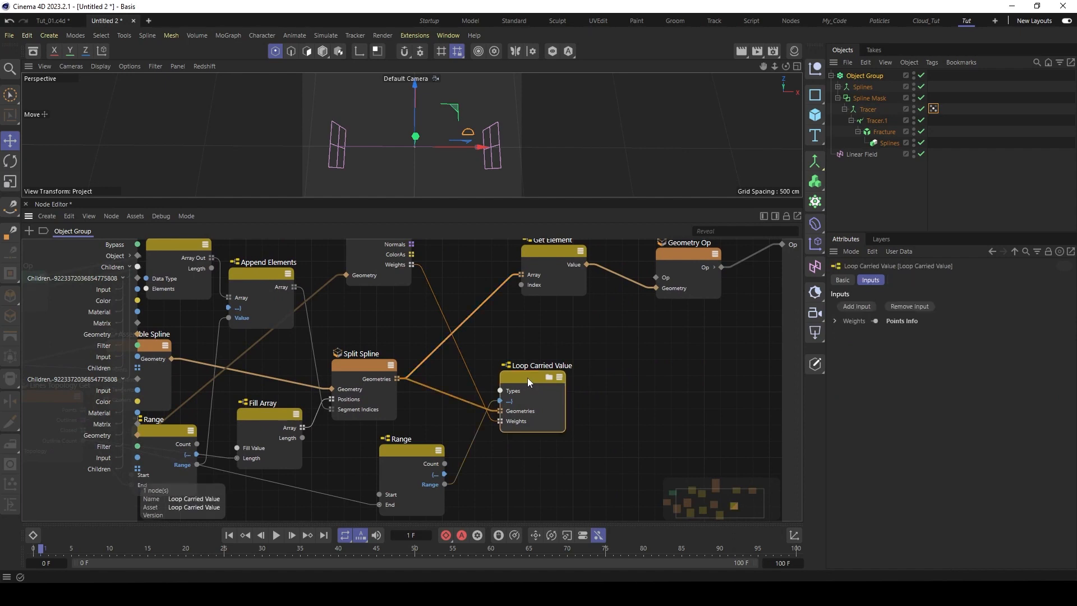
{"action": "double_click", "coordinate": [527, 378]}
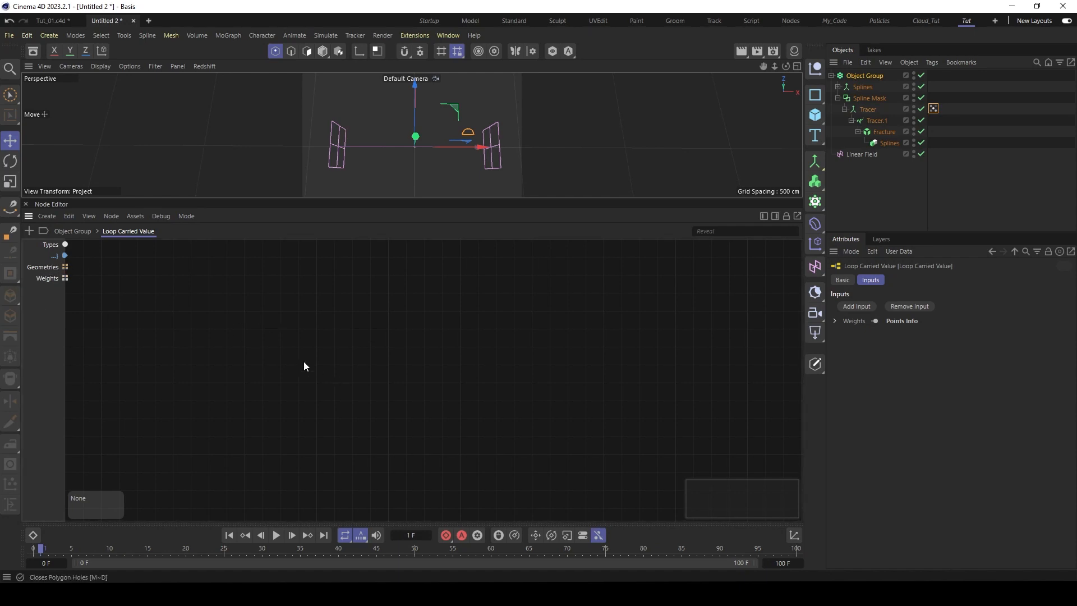
{"action": "double_click", "coordinate": [234, 342]}
{"action": "type", "text": "get"}
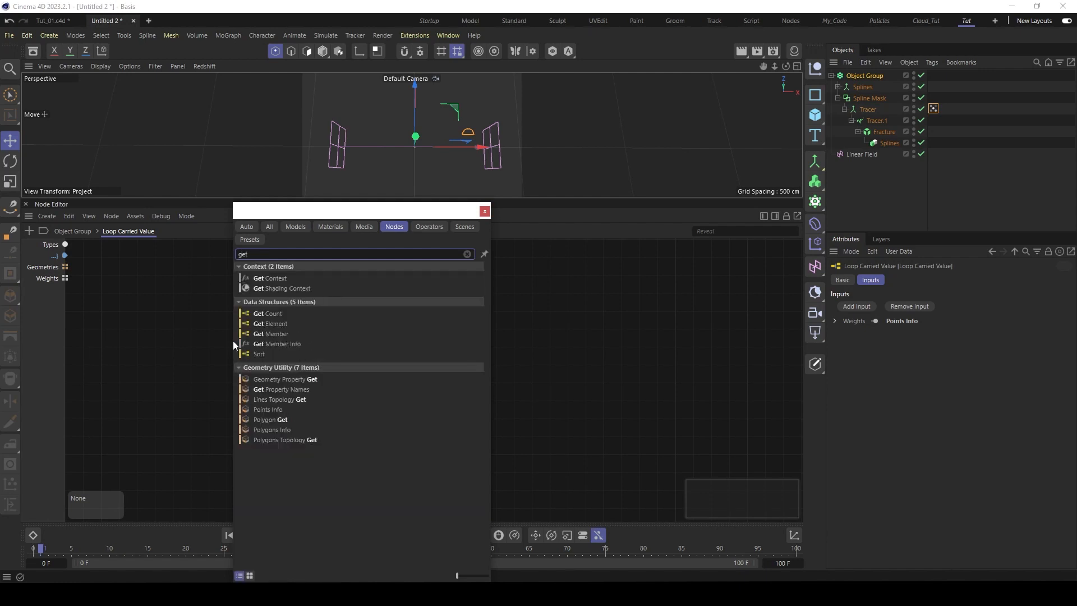
{"action": "left_click", "coordinate": [264, 324]}
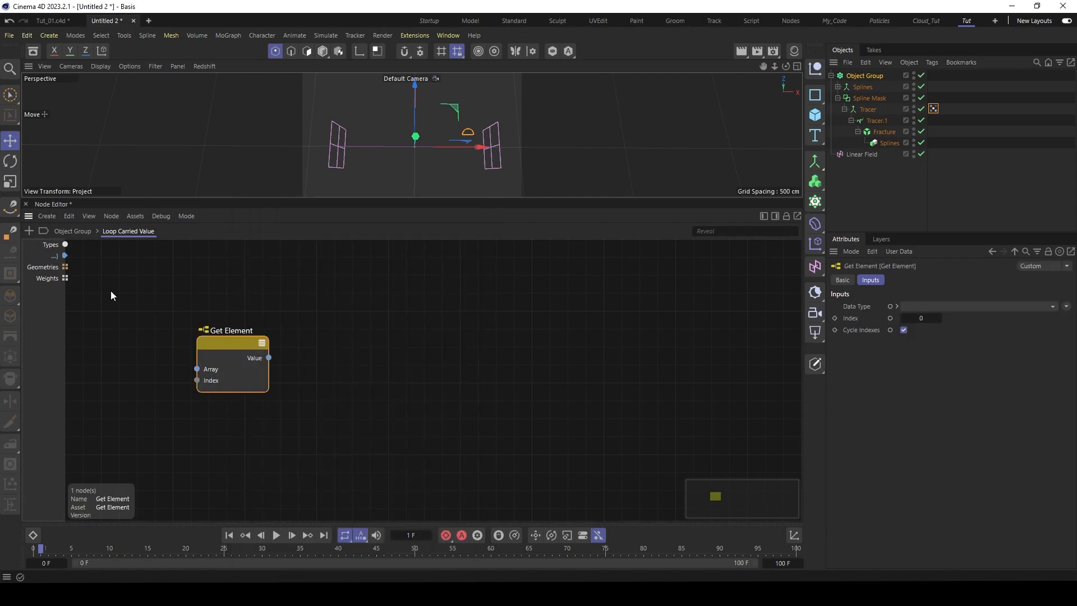
- Connect the loop's Geometries input to Get Element's Array and its iteration input to Index
{"action": "left_click_drag", "start_coordinate": [65, 267], "coordinate": [234, 353]}
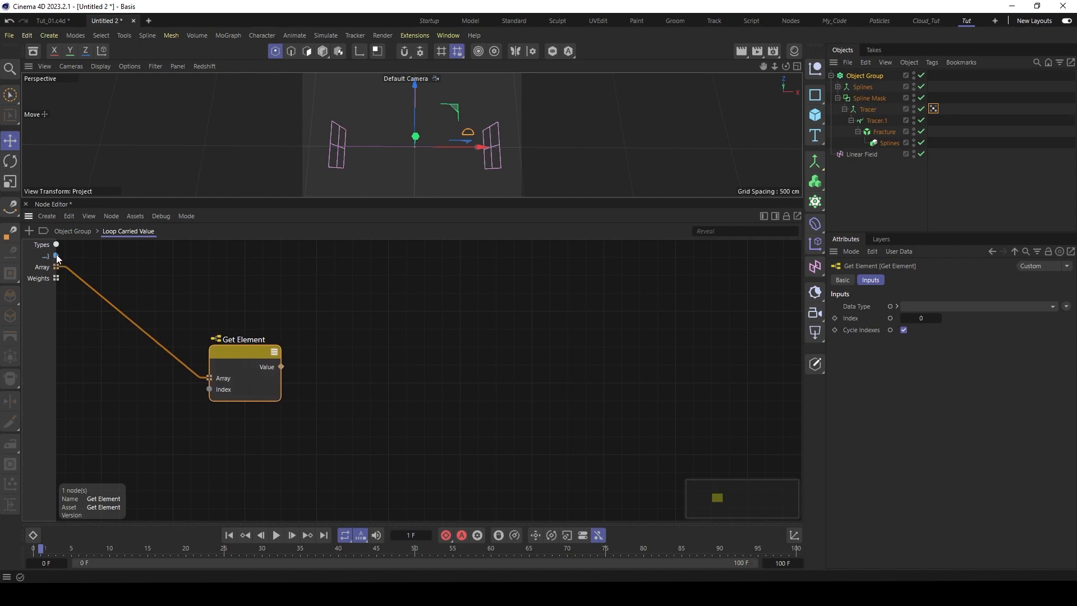
{"action": "left_click_drag", "start_coordinate": [56, 256], "coordinate": [204, 380]}
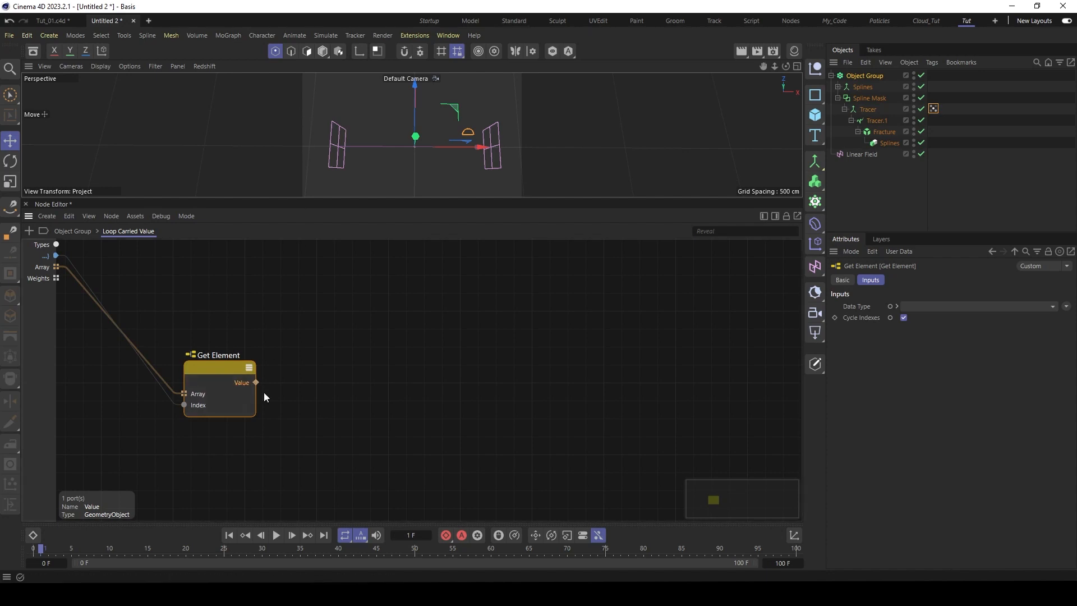
{"action": "left_click_drag", "start_coordinate": [214, 376], "coordinate": [232, 371]}
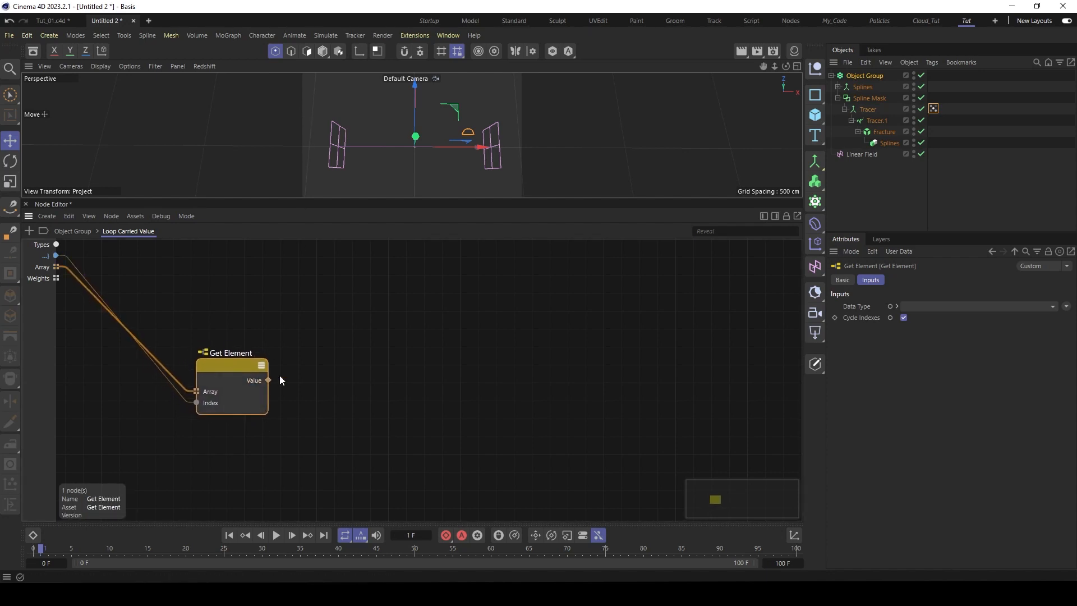
- Add a Split Spline node beside Get Element and connect Get Element's Value to its Geometry input
{"action": "double_click", "coordinate": [342, 393]}
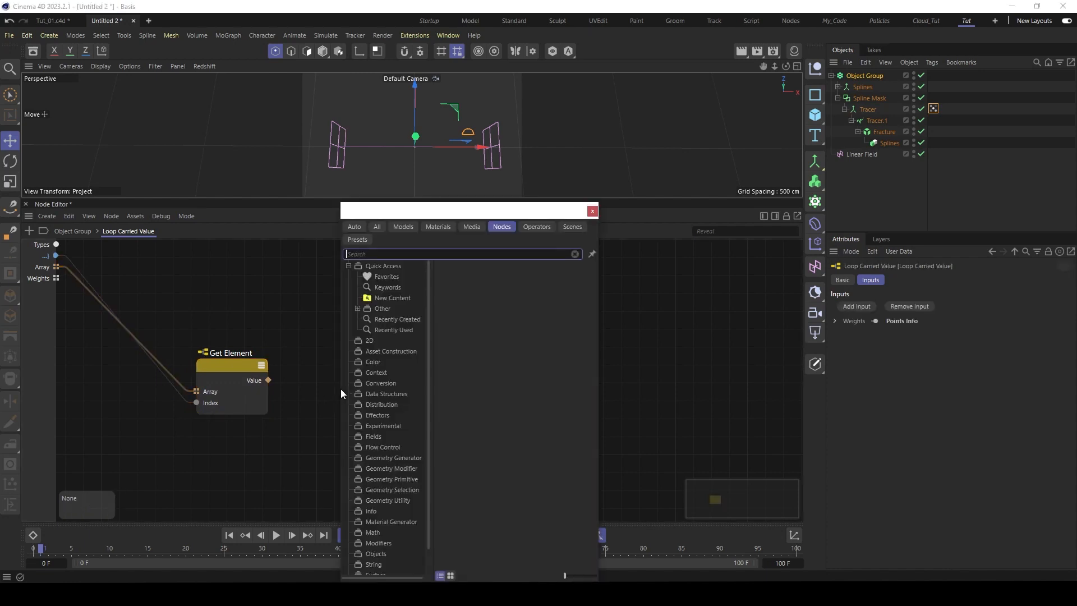
{"action": "type", "text": "split"}
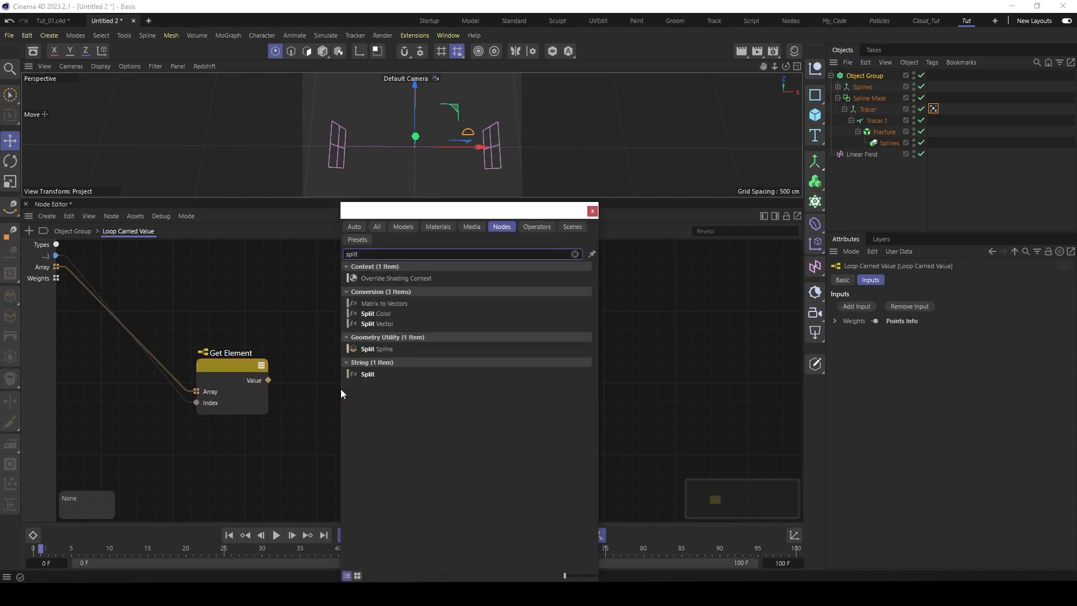
{"action": "left_click", "coordinate": [375, 348]}
{"action": "left_click_drag", "start_coordinate": [318, 387], "coordinate": [381, 375]}
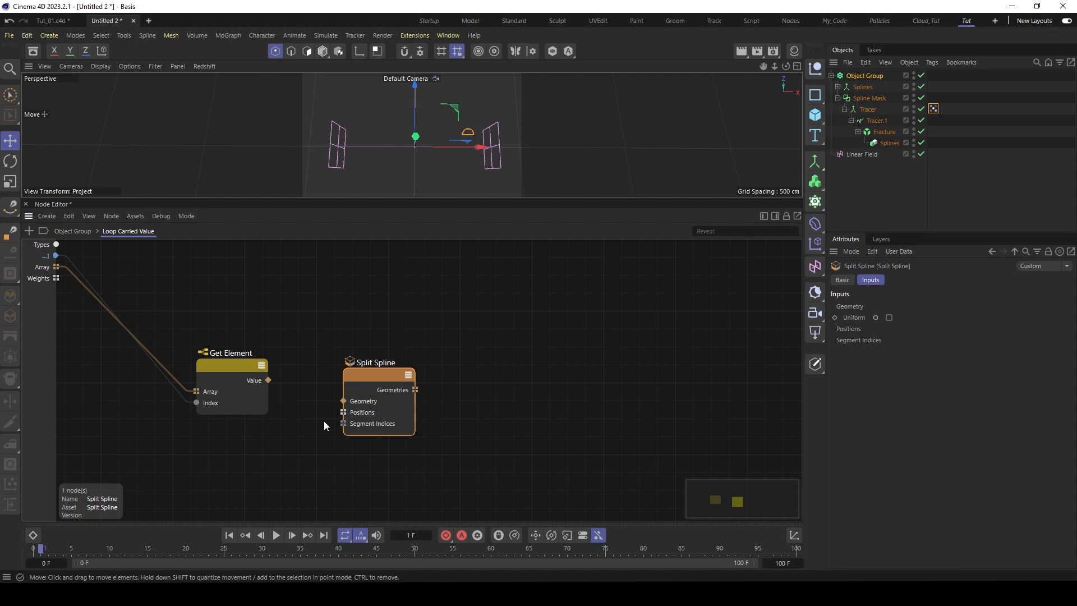
{"action": "left_click_drag", "start_coordinate": [267, 380], "coordinate": [348, 404]}
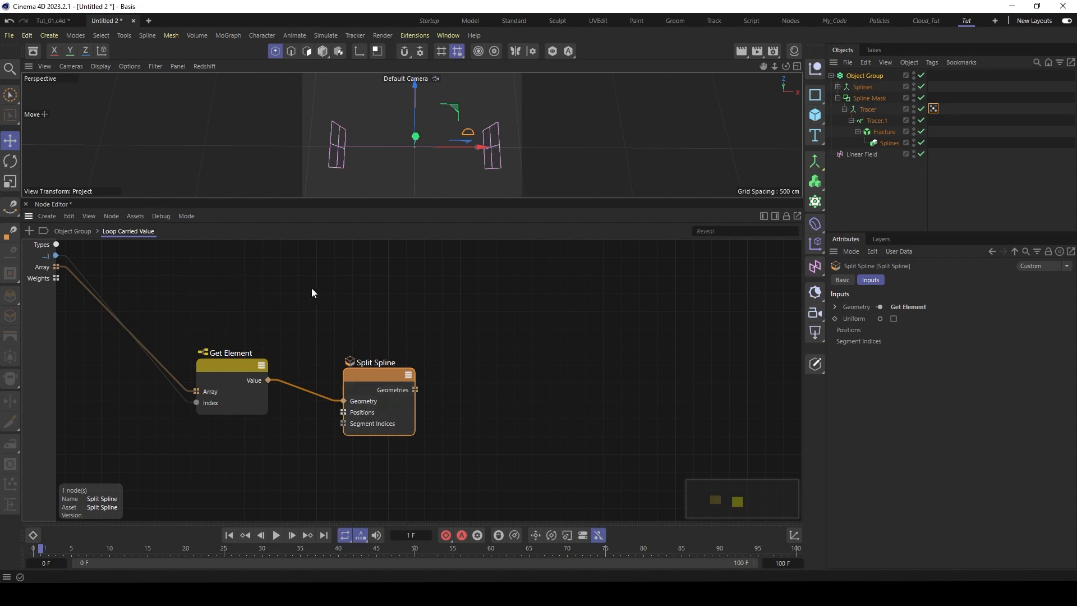
- Add a second Get Element node above the first, with Weights as its Array and the iteration input as its Index
{"action": "double_click", "coordinate": [264, 290]}
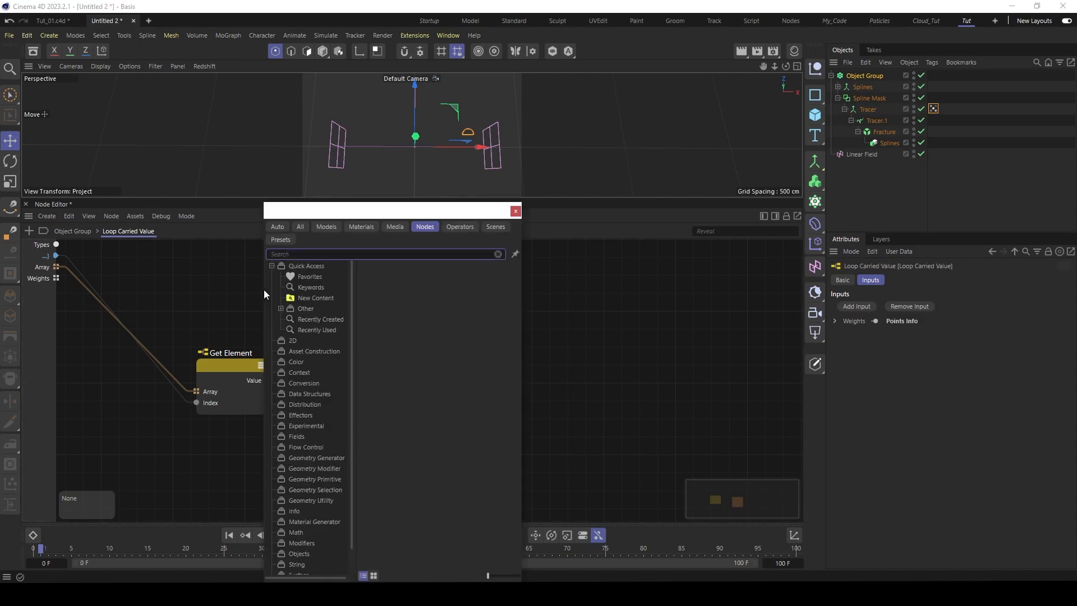
{"action": "type", "text": "get"}
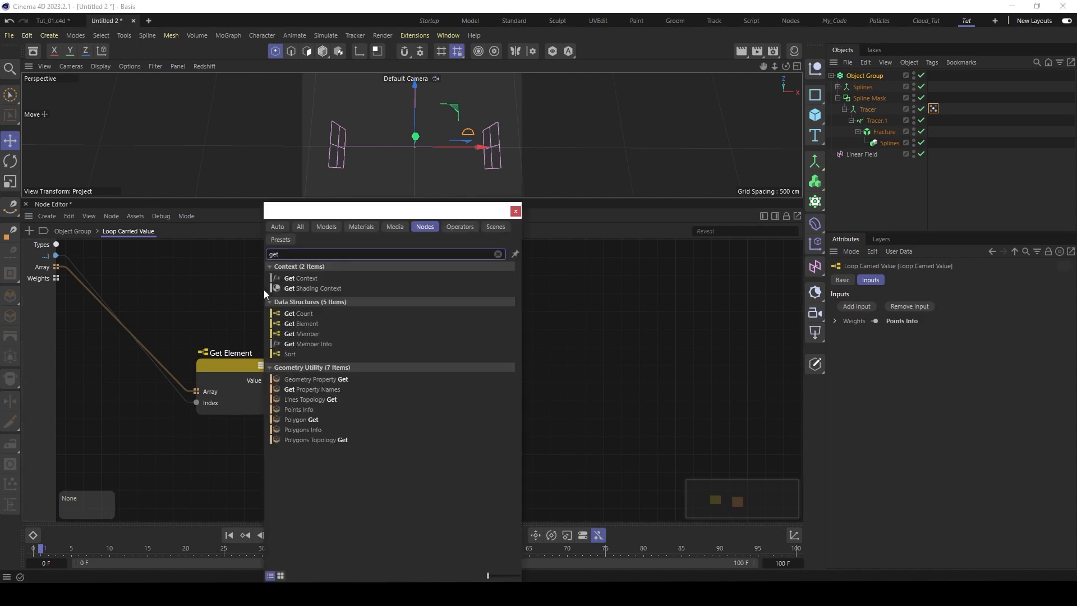
{"action": "type", "text": " ge"}
{"action": "left_click", "coordinate": [301, 324]}
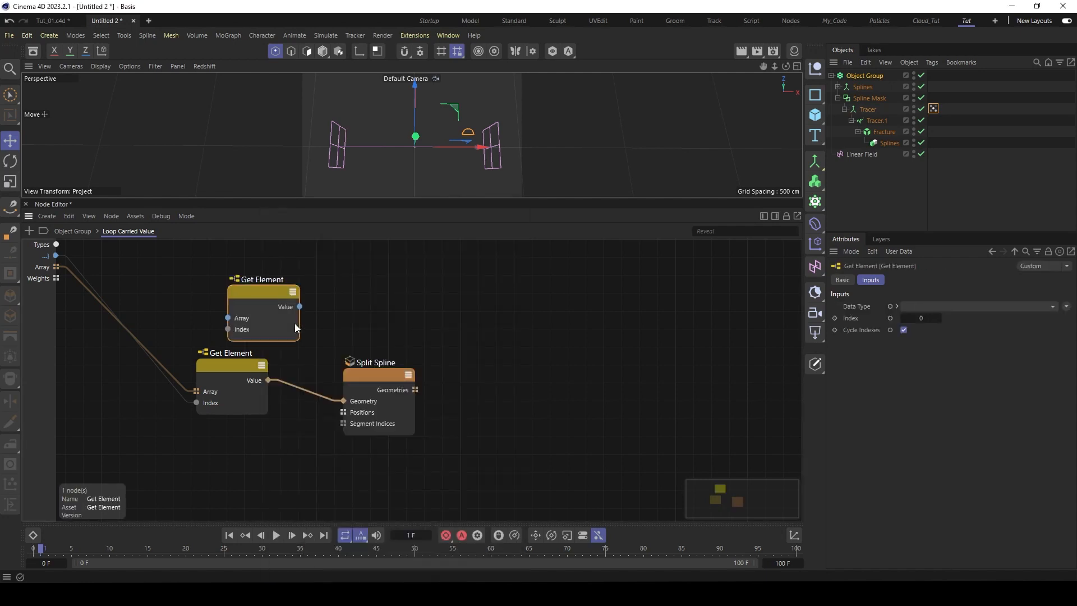
{"action": "left_click_drag", "start_coordinate": [56, 268], "coordinate": [213, 279]}
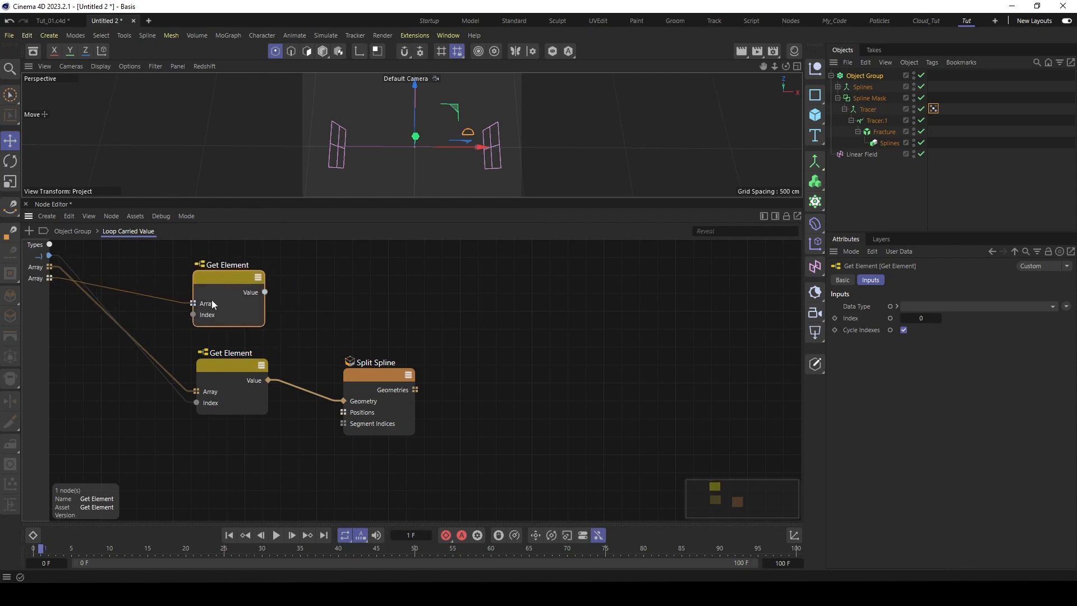
{"action": "left_click_drag", "start_coordinate": [49, 256], "coordinate": [199, 319]}
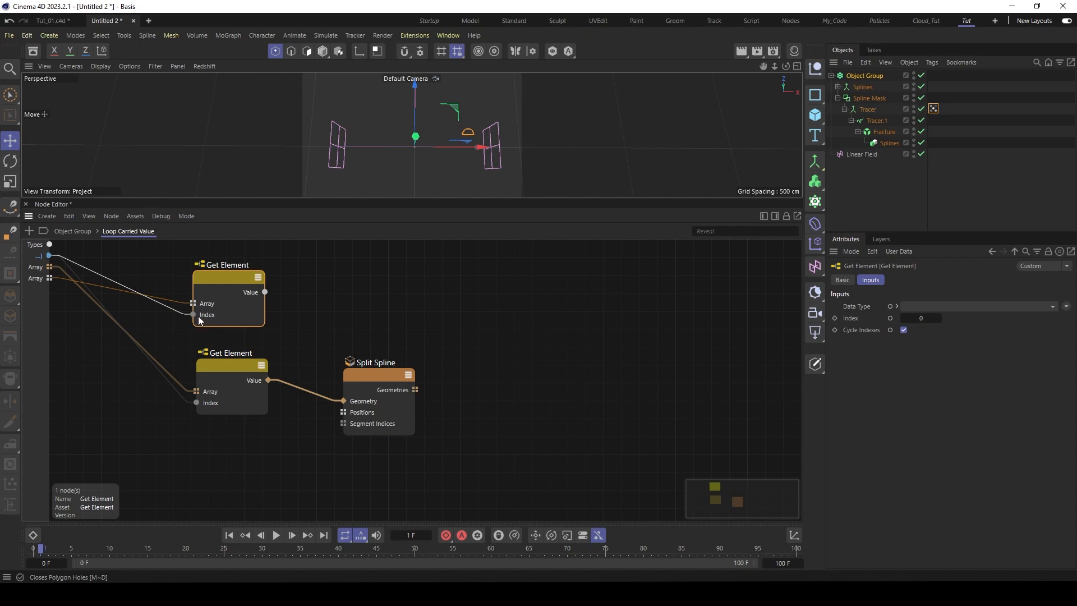
{"action": "left_click_drag", "start_coordinate": [227, 279], "coordinate": [227, 281]}
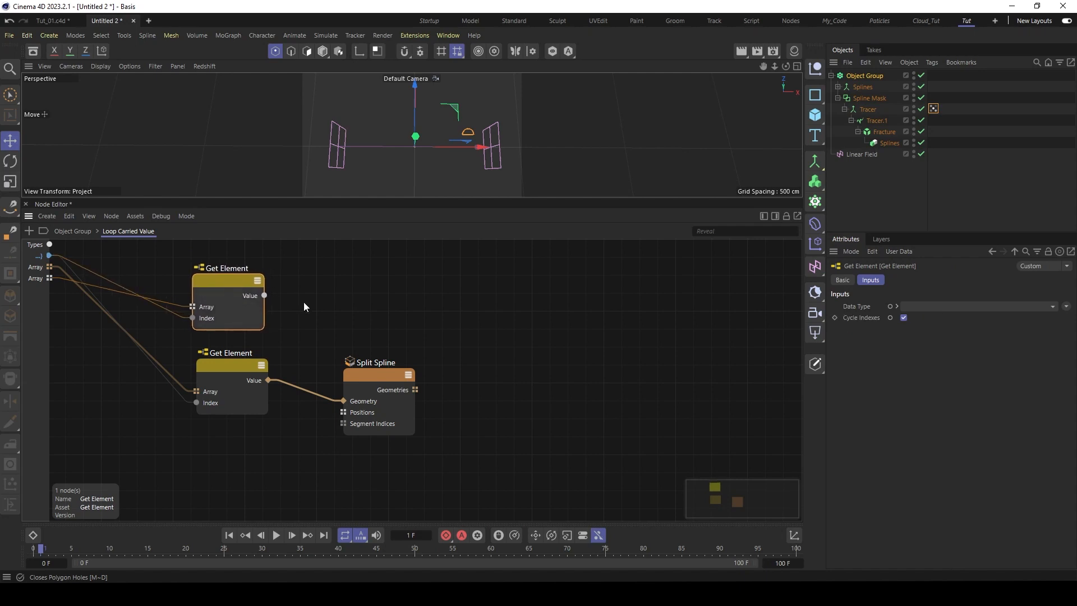
- Add a Build node next to the upper Get Element node inside the loop
{"action": "double_click", "coordinate": [295, 288]}
{"action": "type", "text": "bu"}
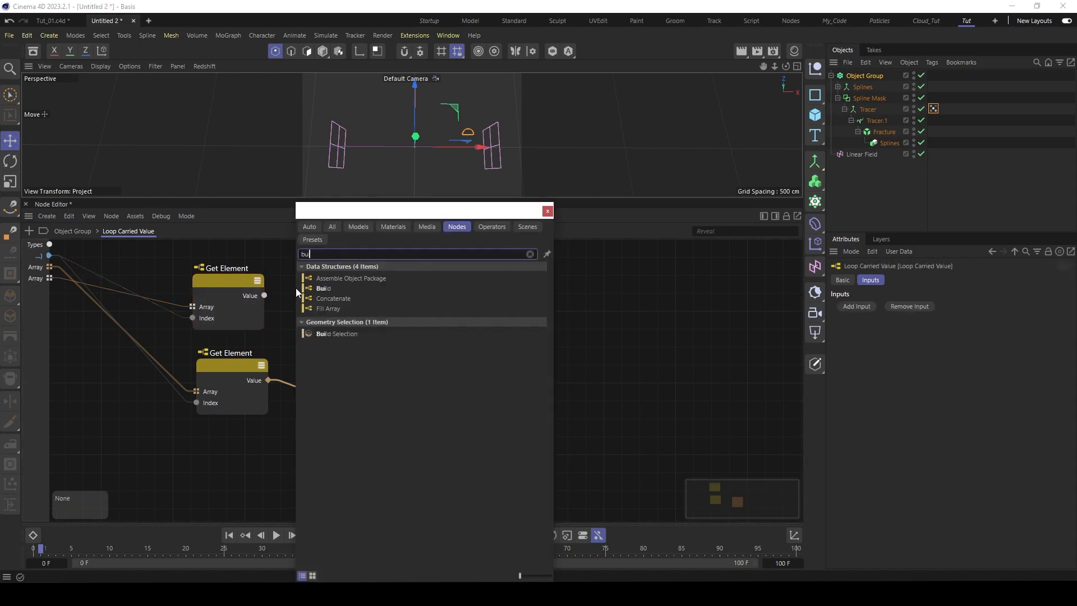
{"action": "type", "text": "il"}
{"action": "left_click", "coordinate": [341, 289]}
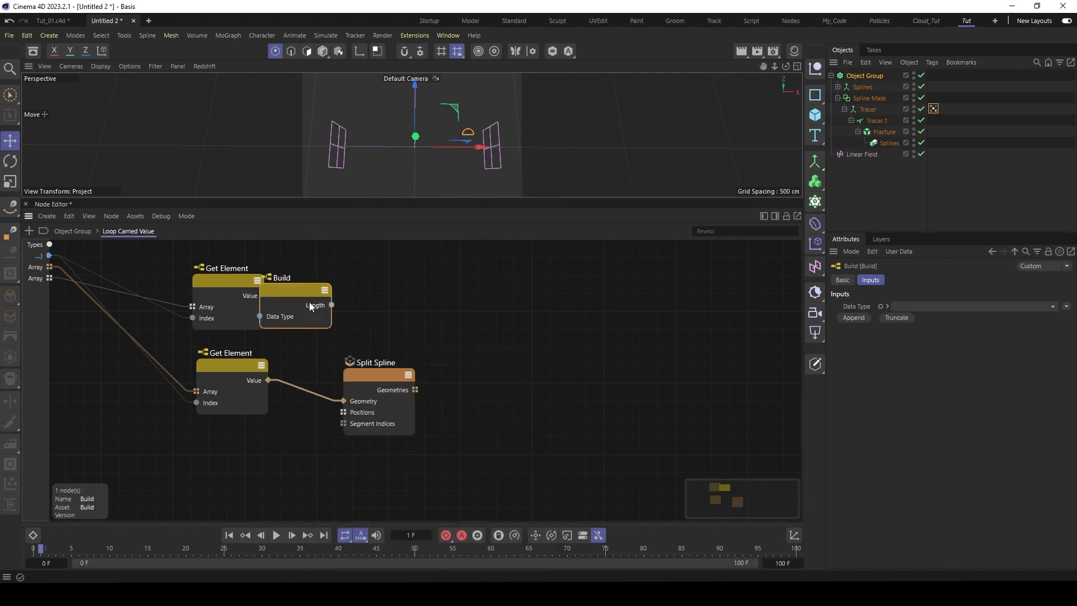
- Place the Build node beside the upper Get Element, set its Data Type to Float, and reduce it to a single element
{"action": "left_click_drag", "start_coordinate": [317, 279], "coordinate": [312, 285]}
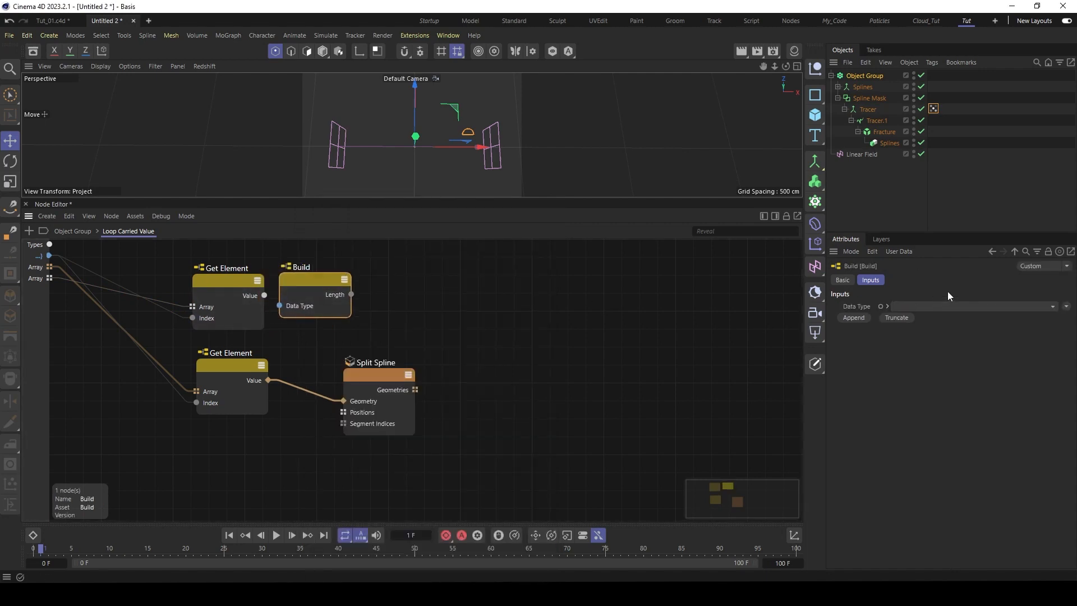
{"action": "left_click", "coordinate": [942, 307]}
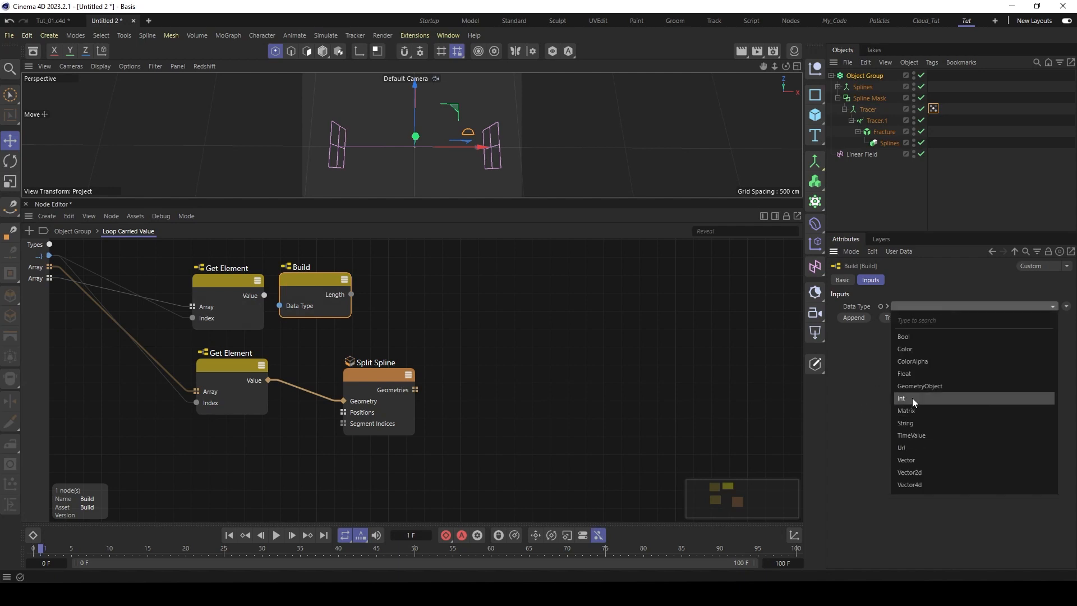
{"action": "left_click", "coordinate": [912, 374]}
{"action": "left_click_drag", "start_coordinate": [331, 279], "coordinate": [334, 264]}
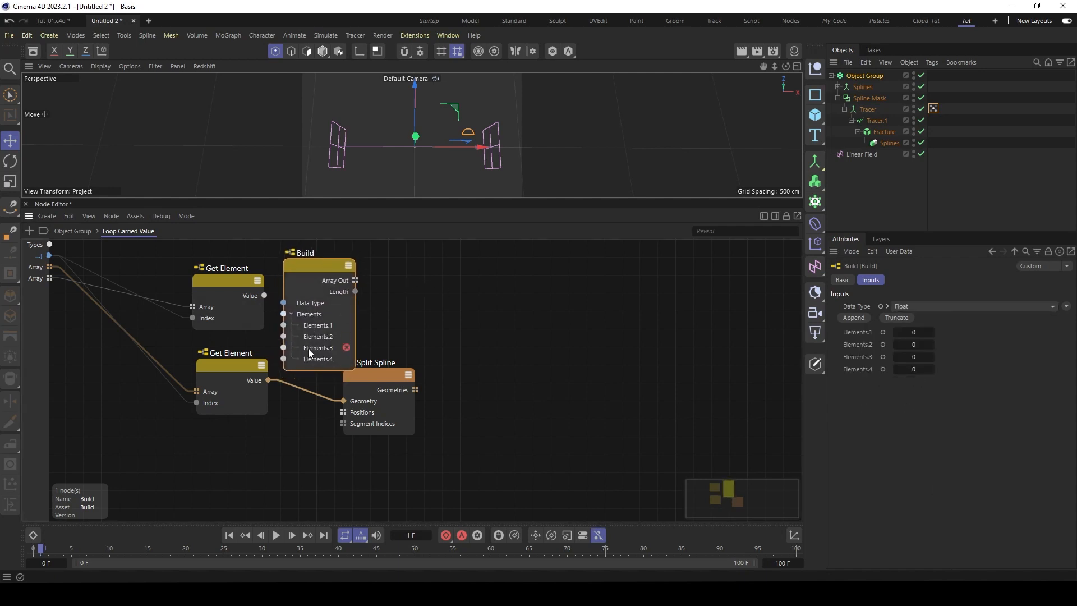
{"action": "left_click", "coordinate": [897, 317]}
{"action": "left_click", "coordinate": [897, 318]}
{"action": "left_click", "coordinate": [897, 317]}
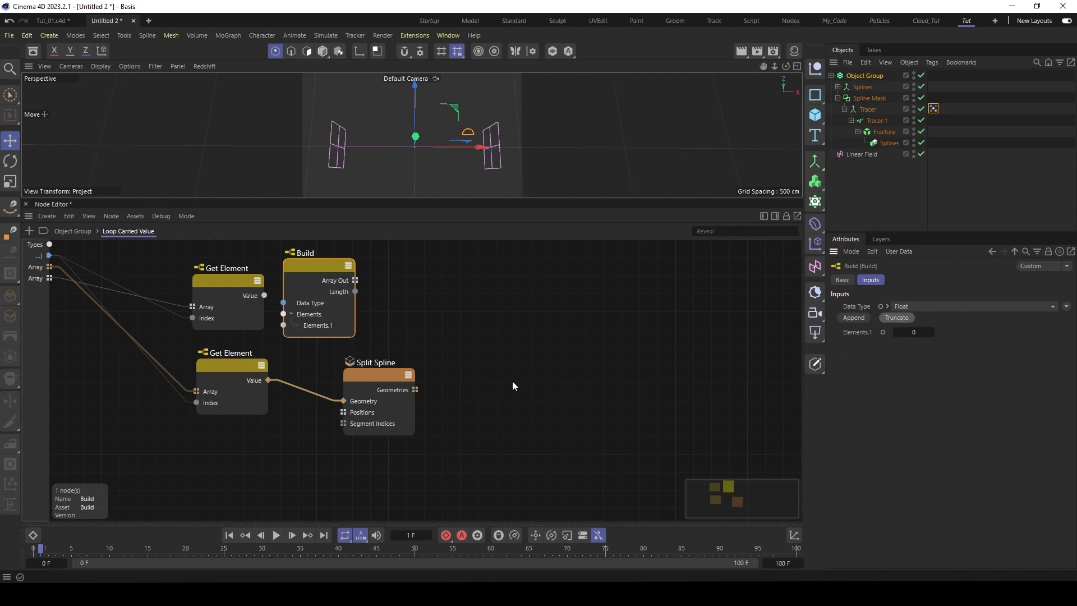
- Connect the upper Get Element's Value to Build's single element, and Build's Array Out to Split Spline's Positions
{"action": "left_click", "coordinate": [254, 294]}
{"action": "left_click_drag", "start_coordinate": [254, 294], "coordinate": [284, 324]}
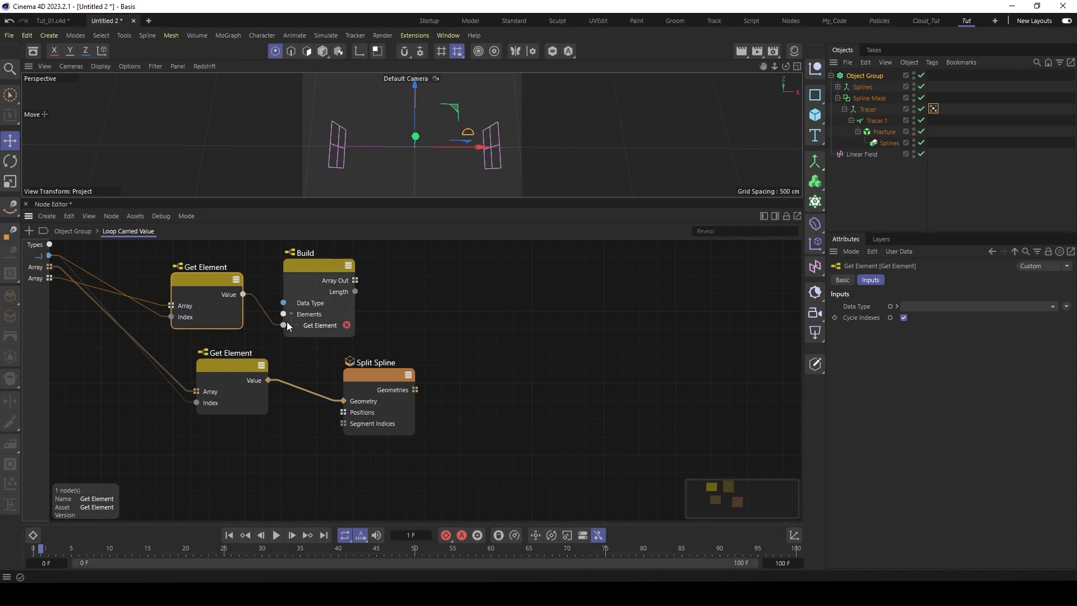
{"action": "left_click_drag", "start_coordinate": [311, 268], "coordinate": [300, 269]}
{"action": "left_click_drag", "start_coordinate": [369, 379], "coordinate": [419, 380]}
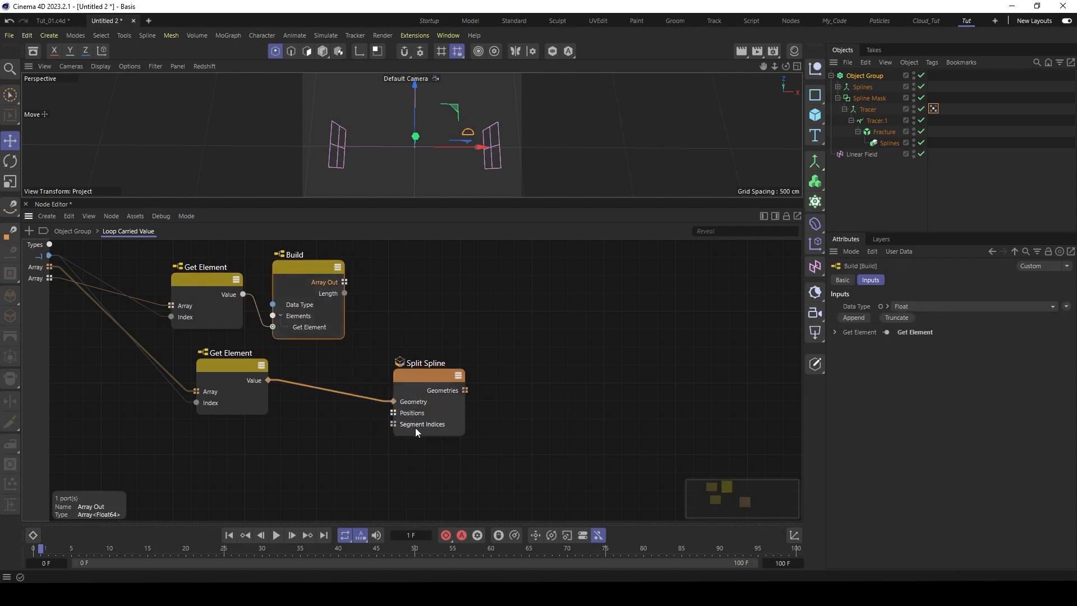
{"action": "left_click_drag", "start_coordinate": [344, 282], "coordinate": [396, 412]}
{"action": "left_click", "coordinate": [396, 411]}
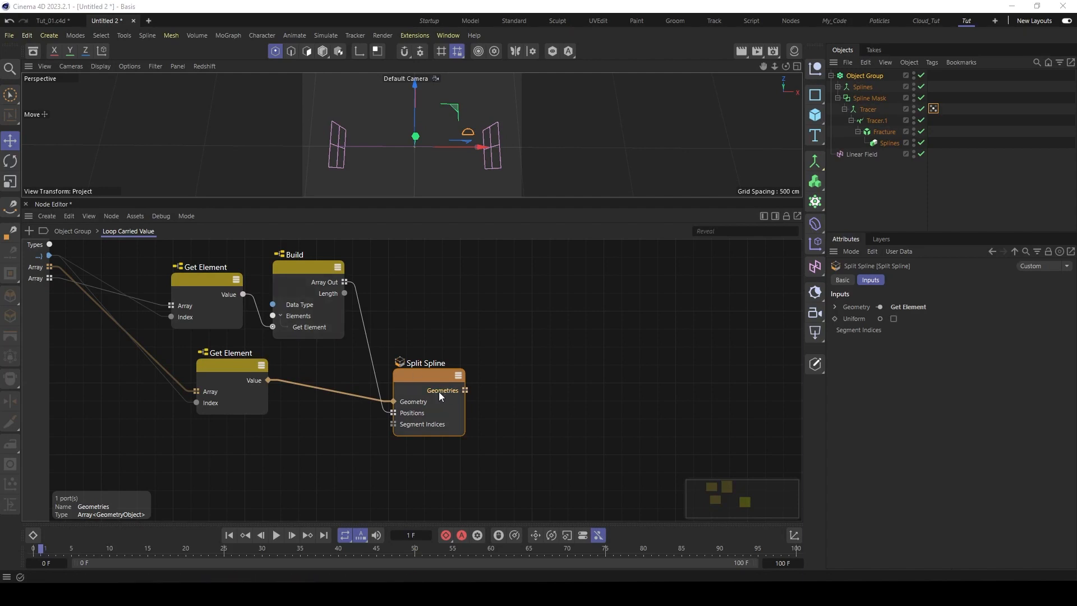
- Add a Get Element node after Split Spline and connect Split Spline's Geometries to its Array input
{"action": "left_click_drag", "start_coordinate": [428, 374], "coordinate": [422, 362]}
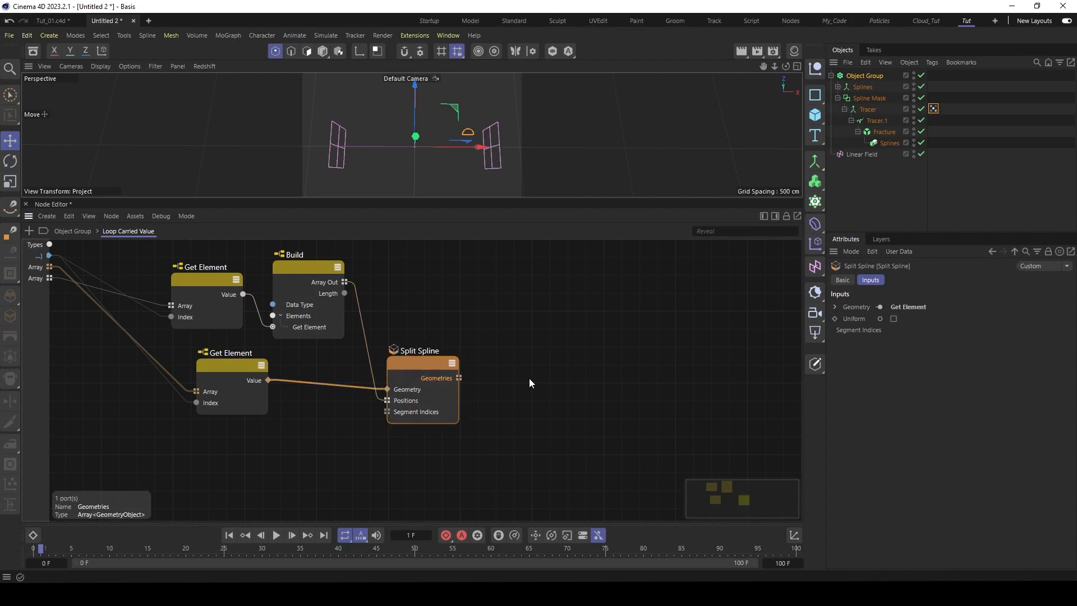
{"action": "double_click", "coordinate": [519, 381]}
{"action": "type", "text": "ge"}
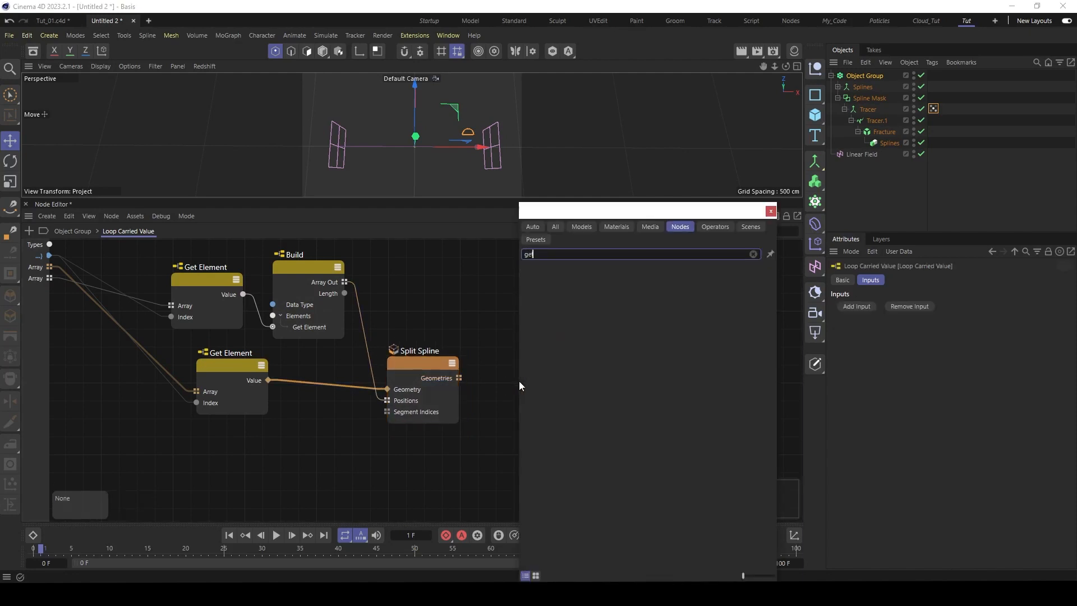
{"action": "type", "text": "t e"}
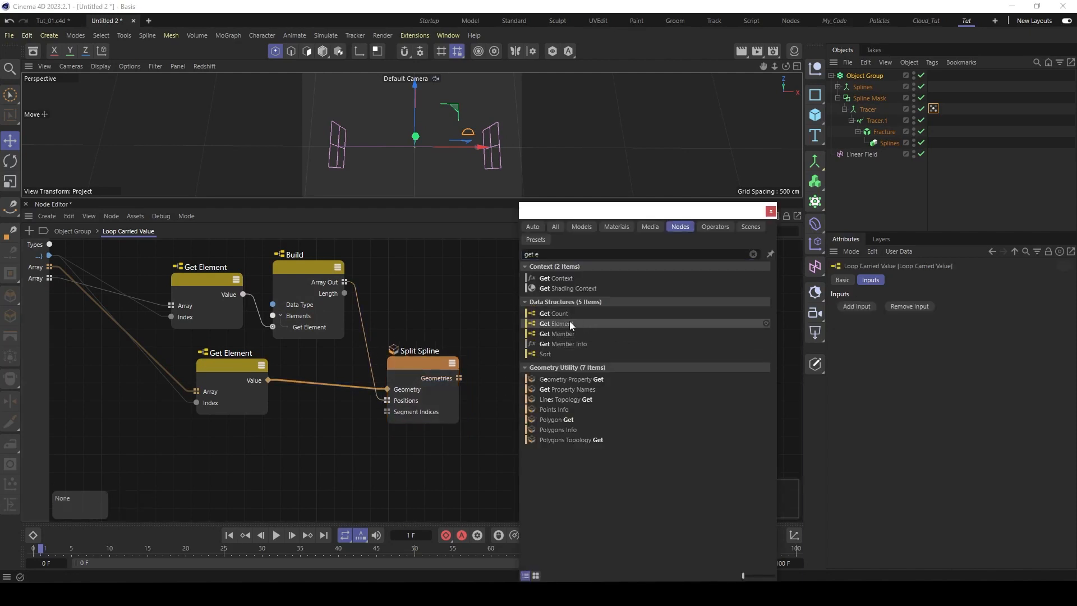
{"action": "left_click", "coordinate": [570, 323]}
{"action": "left_click_drag", "start_coordinate": [483, 405], "coordinate": [510, 361]}
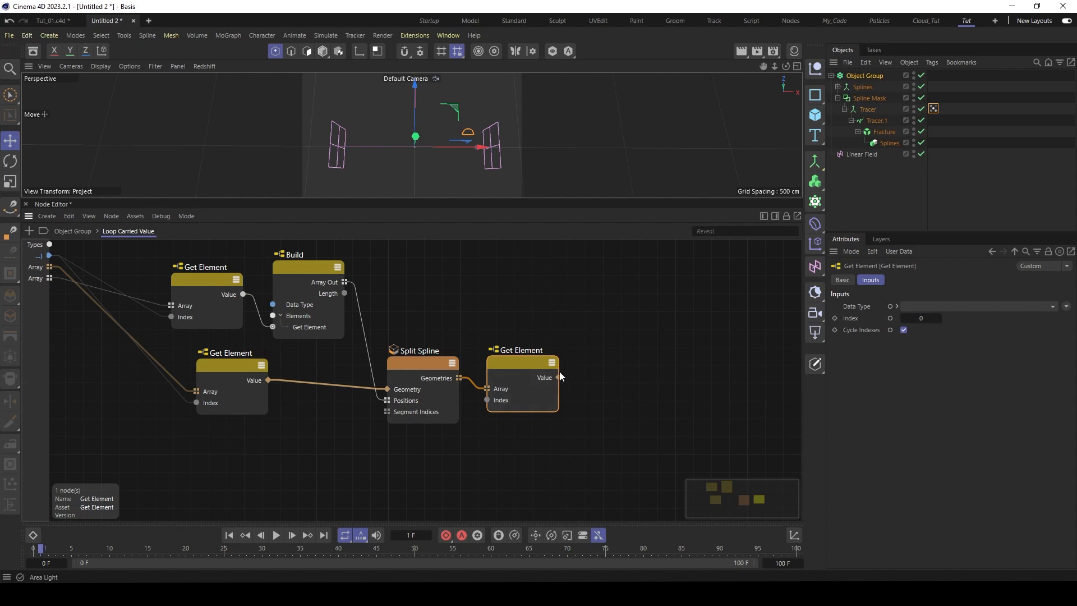
- Expose the last Get Element's Value as a new loop output, and connect it to Geometry Op's Geometry input in the Object Group
{"action": "left_click_drag", "start_coordinate": [560, 377], "coordinate": [778, 268]}
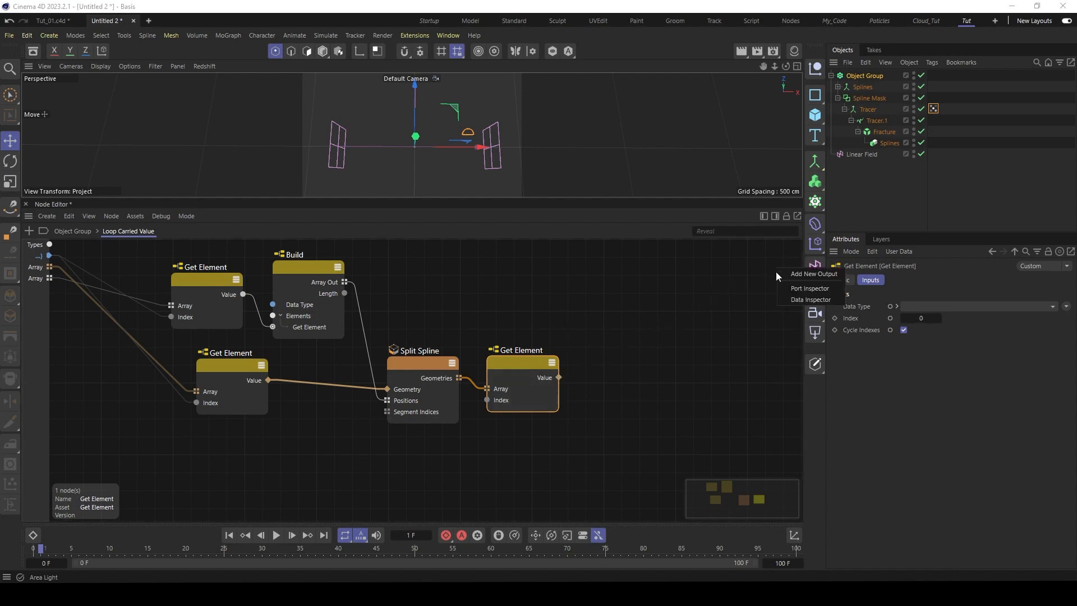
{"action": "left_click", "coordinate": [810, 275]}
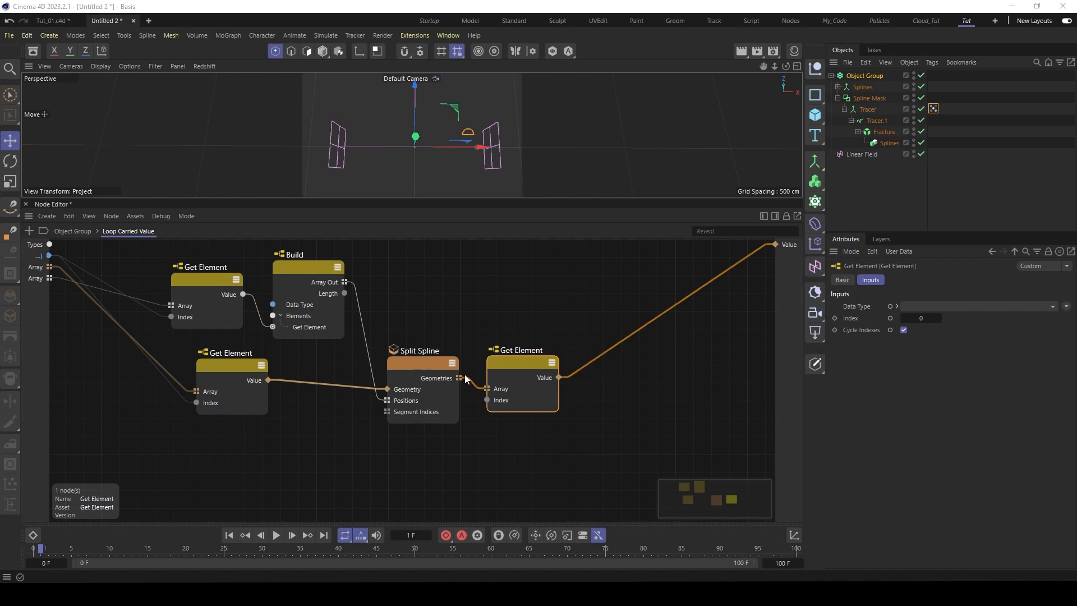
{"action": "left_click", "coordinate": [80, 232]}
{"action": "middle_click_drag", "start_coordinate": [621, 334], "coordinate": [550, 353]}
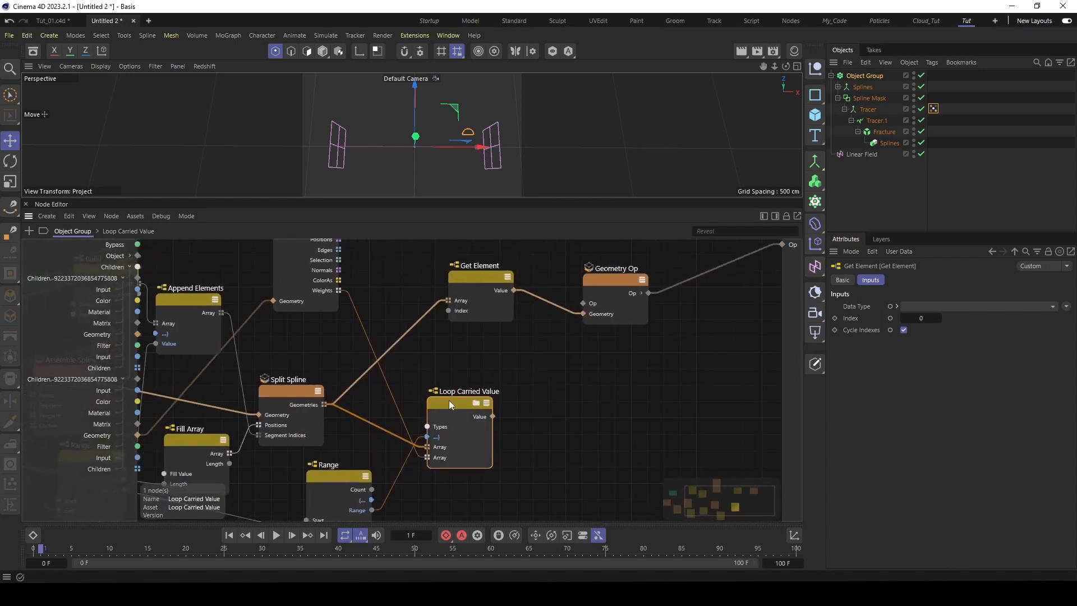
{"action": "left_click_drag", "start_coordinate": [449, 399], "coordinate": [454, 385]}
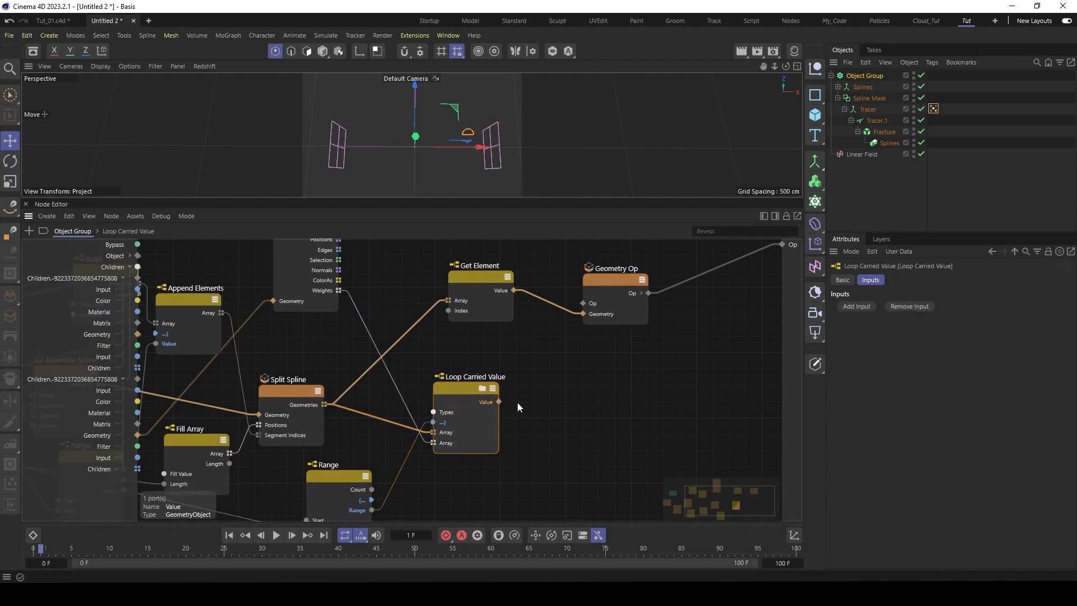
{"action": "left_click_drag", "start_coordinate": [500, 402], "coordinate": [606, 293]}
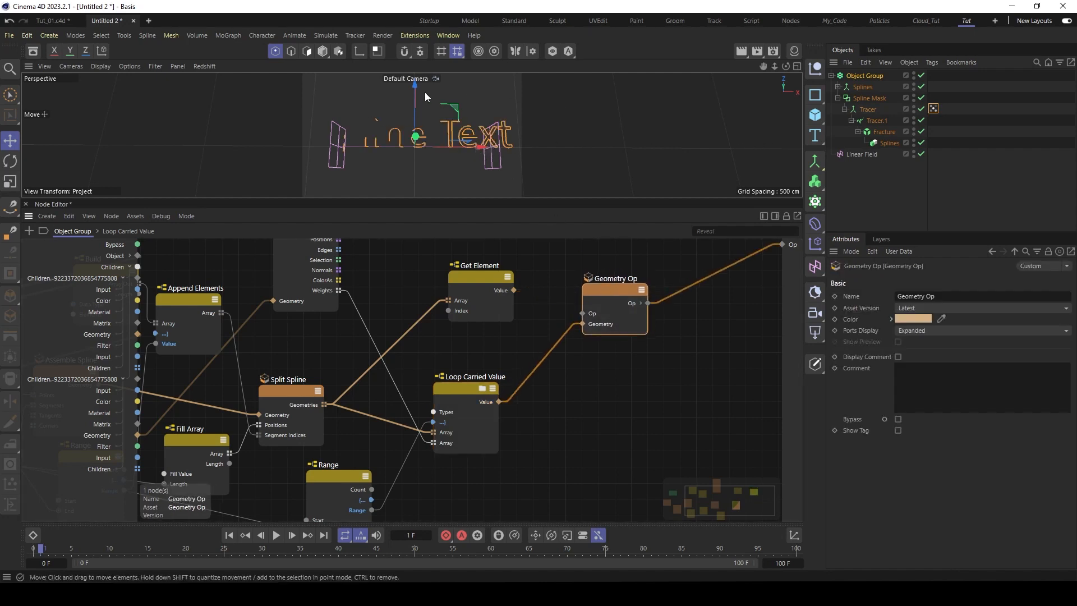
- Move the Linear Field along its X axis across the text to test the split positions
{"action": "left_click", "coordinate": [854, 155]}
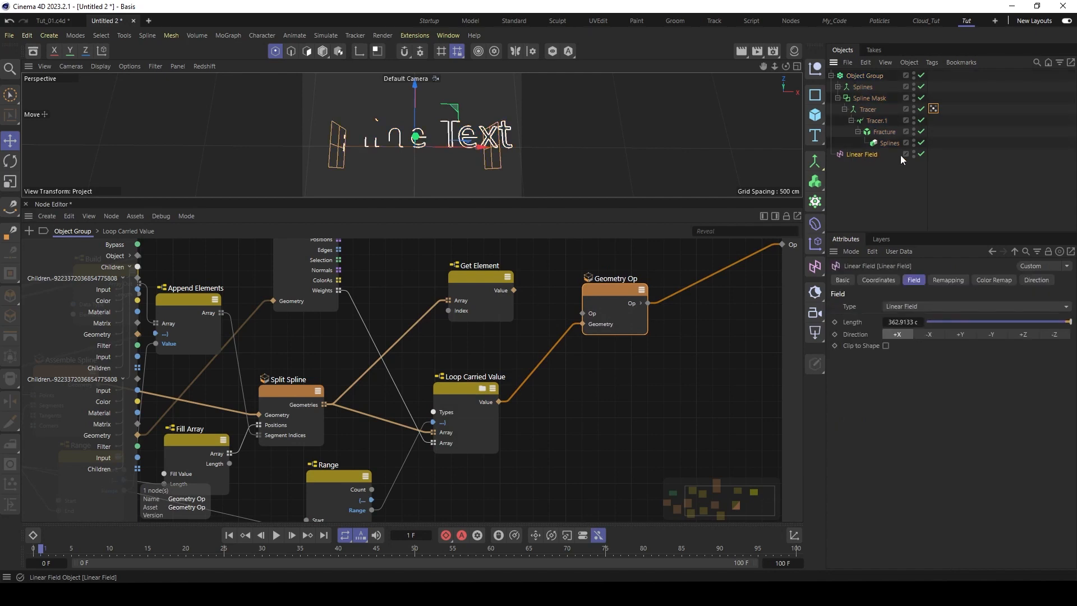
{"action": "left_click_drag", "start_coordinate": [455, 146], "coordinate": [291, 145]}
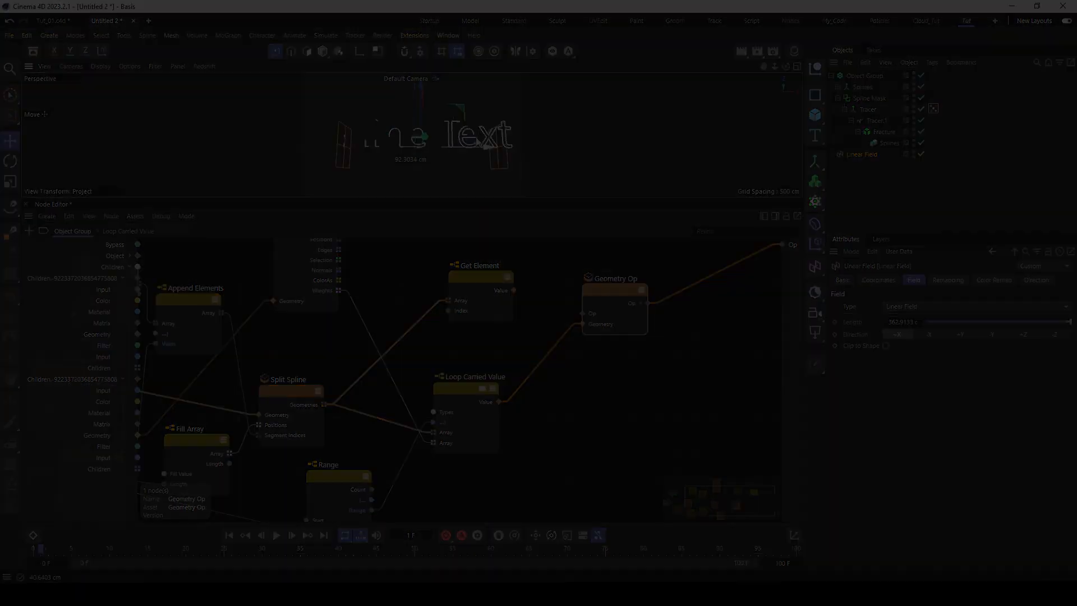
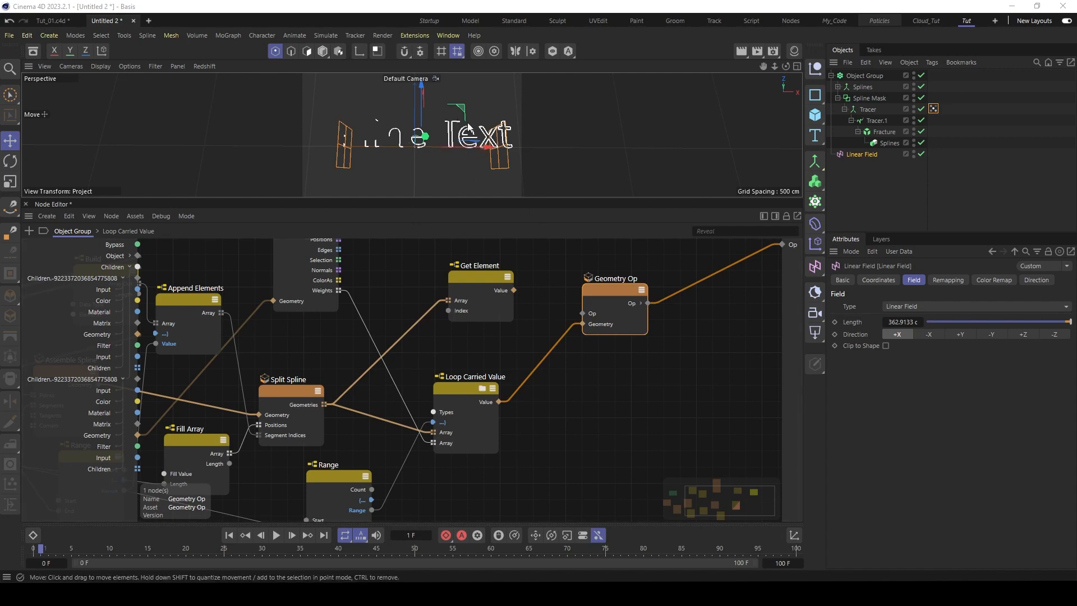
- Delete the unused Get Element node in the Object Group graph and move Geometry Op closer to Loop Carried Value
{"action": "scroll", "coordinate": [597, 388], "scroll_direction": "down", "scroll_amount": 2}
{"action": "left_click", "coordinate": [562, 388]}
{"action": "scroll", "coordinate": [562, 388], "scroll_direction": "down", "scroll_amount": 1}
{"action": "middle_click_drag", "start_coordinate": [652, 365], "coordinate": [530, 388]}
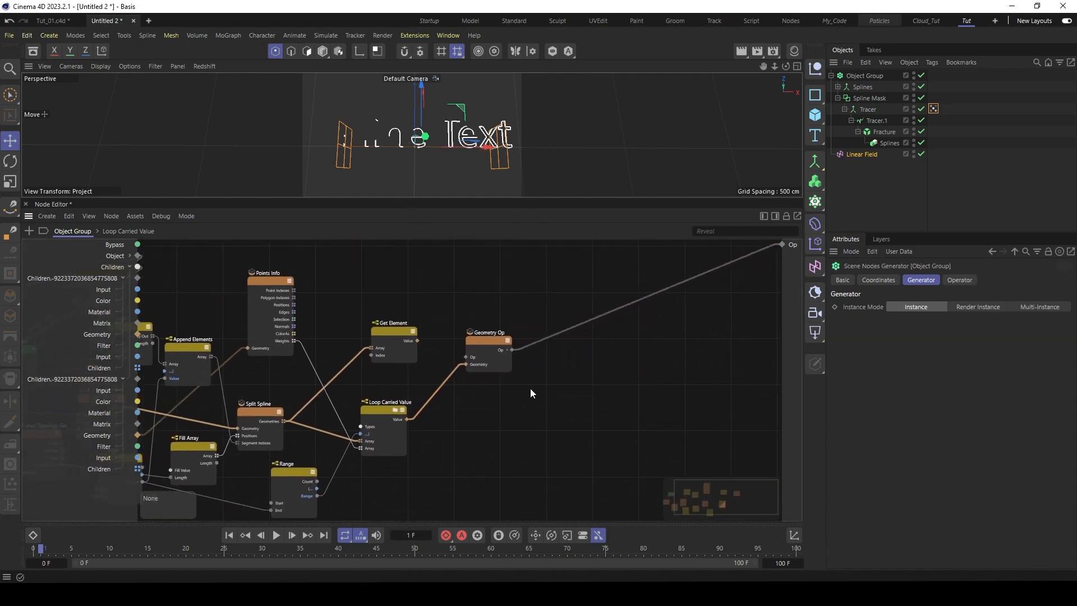
{"action": "left_click", "coordinate": [377, 328]}
{"action": "key", "text": "Delete"}
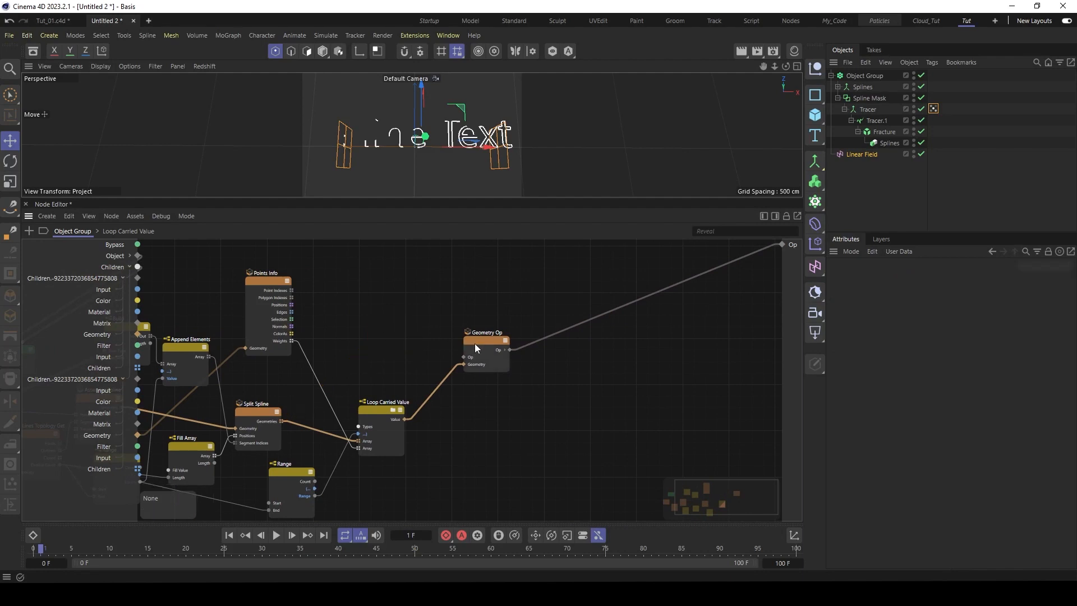
{"action": "left_click_drag", "start_coordinate": [475, 343], "coordinate": [460, 382]}
- Add a Sweep Line node beside Geometry Op in the Object Group graph
{"action": "double_click", "coordinate": [550, 308]}
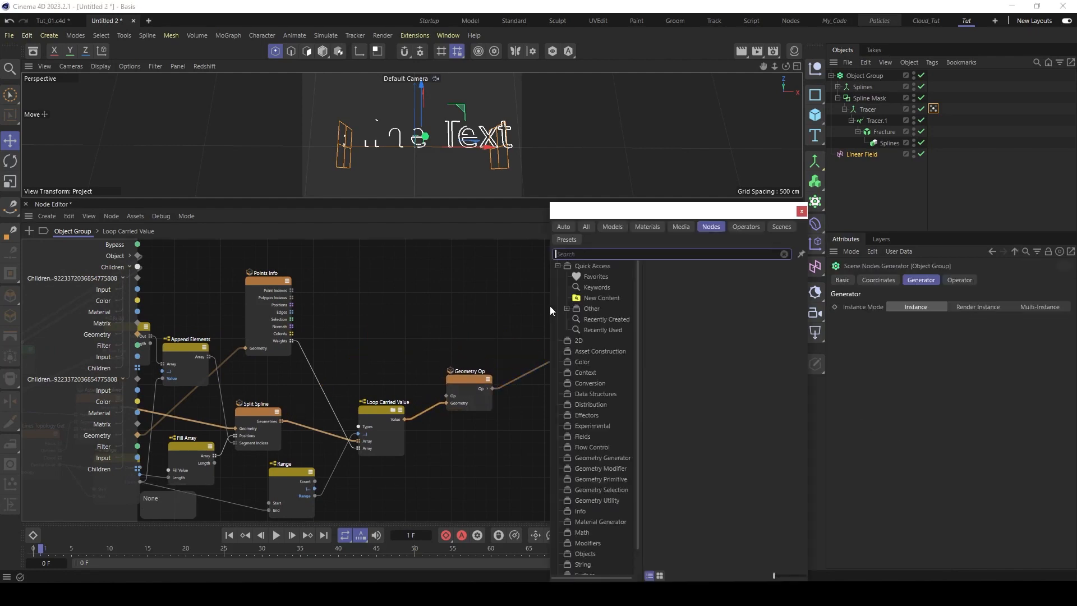
{"action": "type", "text": "swe"}
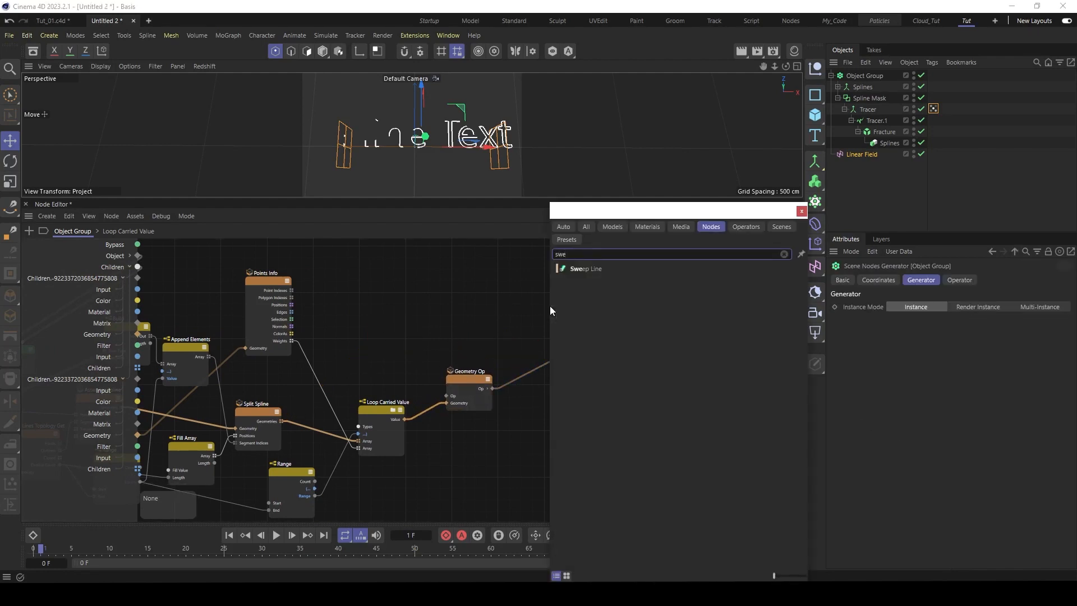
{"action": "left_click", "coordinate": [583, 268]}
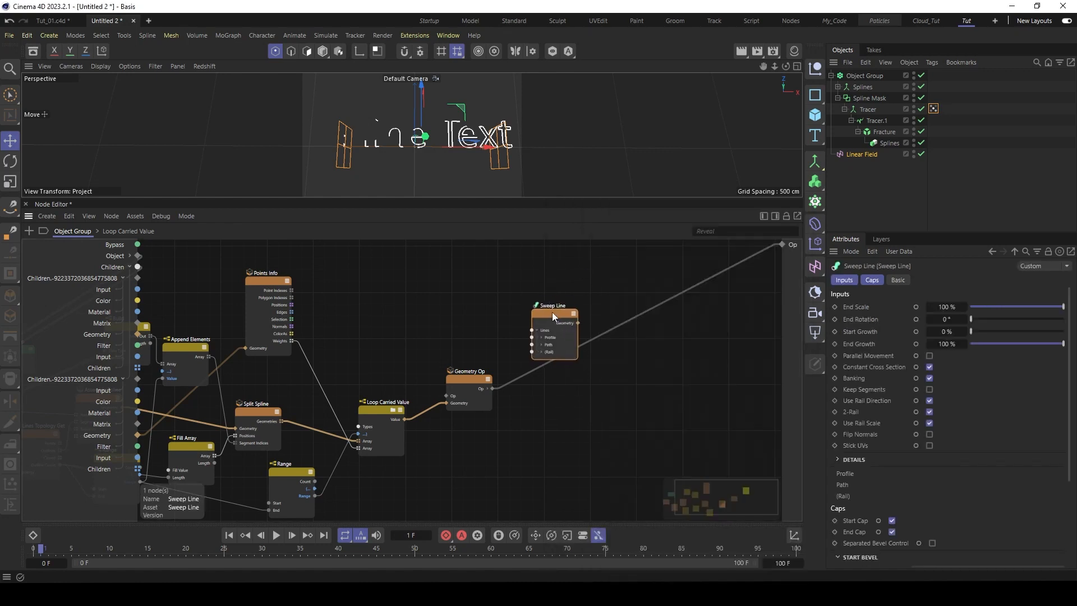
{"action": "scroll", "coordinate": [491, 335], "scroll_direction": "up", "scroll_amount": 3}
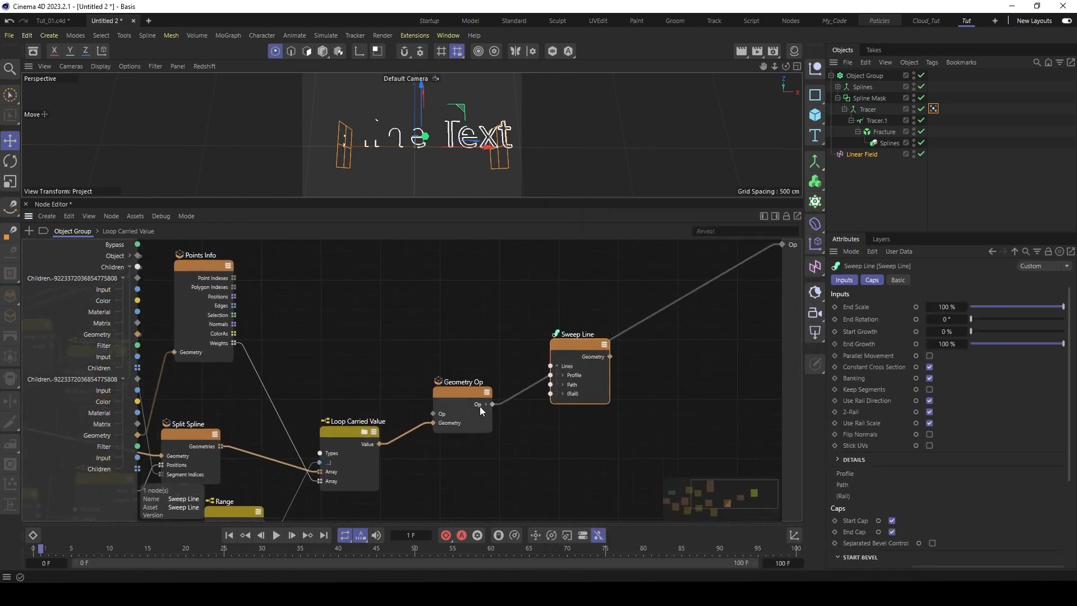
- Connect Geometry Op's Op output to Sweep Line's Path, and set the inserted Spline Tesselation Op's Intermediate Points to None
{"action": "left_click", "coordinate": [449, 379]}
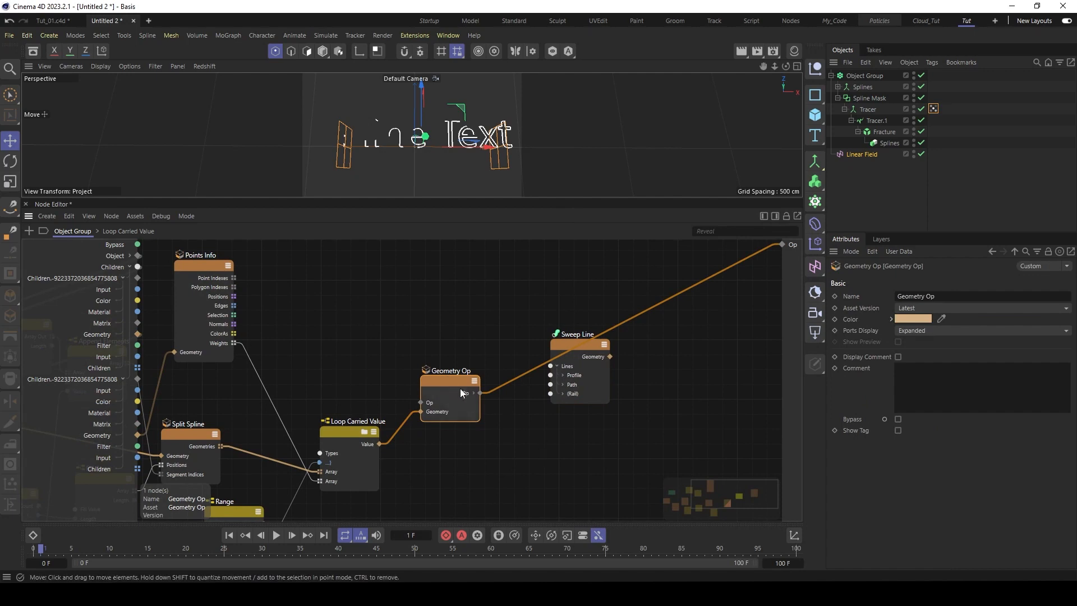
{"action": "left_click_drag", "start_coordinate": [480, 393], "coordinate": [517, 437]}
{"action": "left_click_drag", "start_coordinate": [542, 391], "coordinate": [550, 384]}
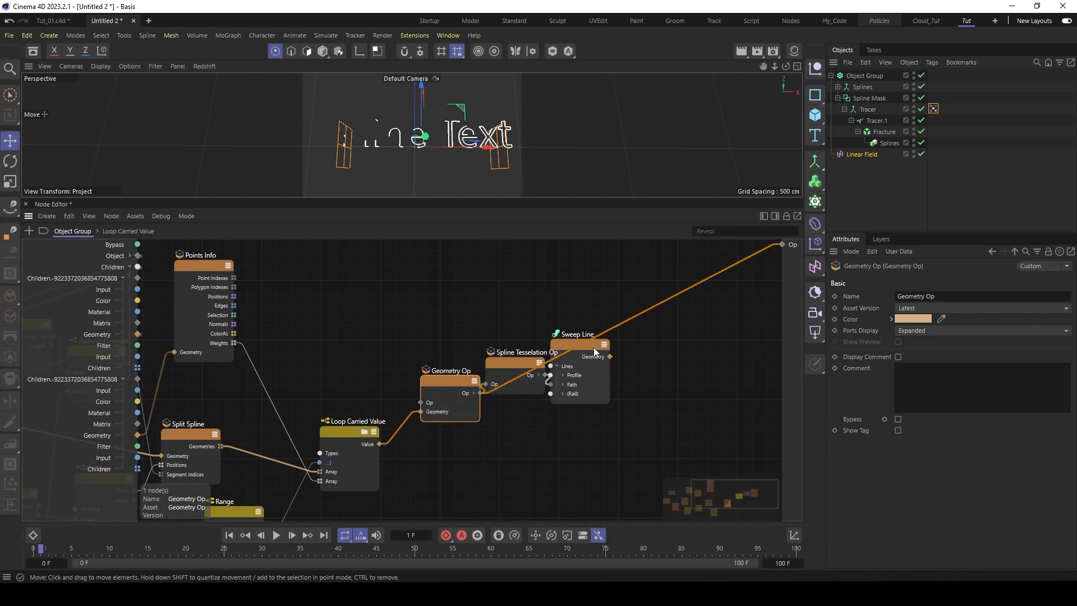
{"action": "left_click_drag", "start_coordinate": [594, 348], "coordinate": [635, 389]}
{"action": "left_click_drag", "start_coordinate": [524, 362], "coordinate": [548, 405]}
{"action": "left_click", "coordinate": [956, 308]}
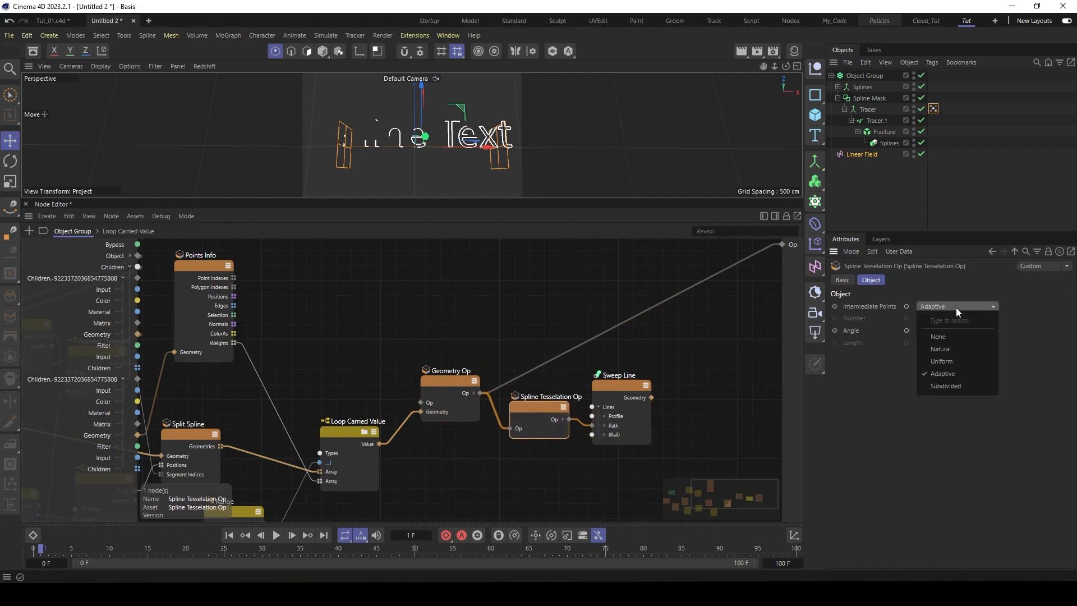
{"action": "left_click", "coordinate": [940, 335]}
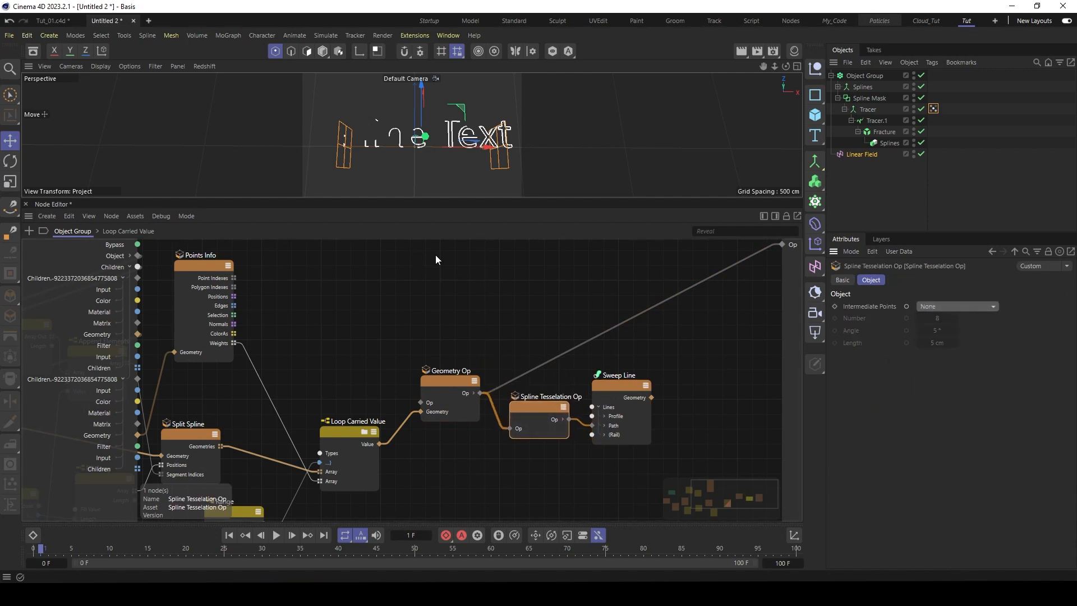
- Add an n-Side node and connect its Geometry output to the Geometry input of Sweep Line's Profile
{"action": "double_click", "coordinate": [460, 307]}
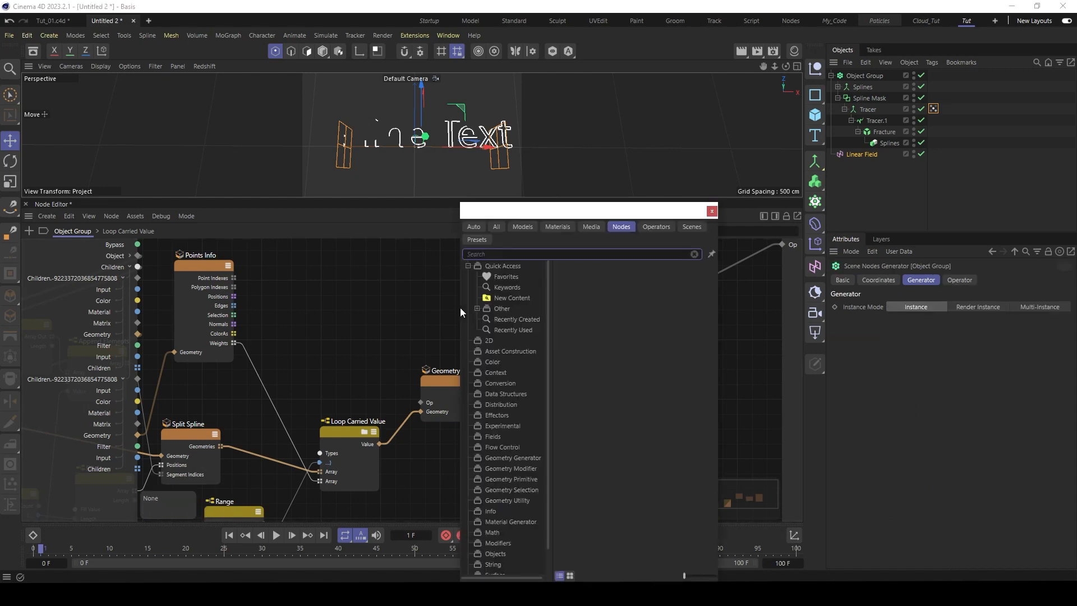
{"action": "type", "text": "n-s"}
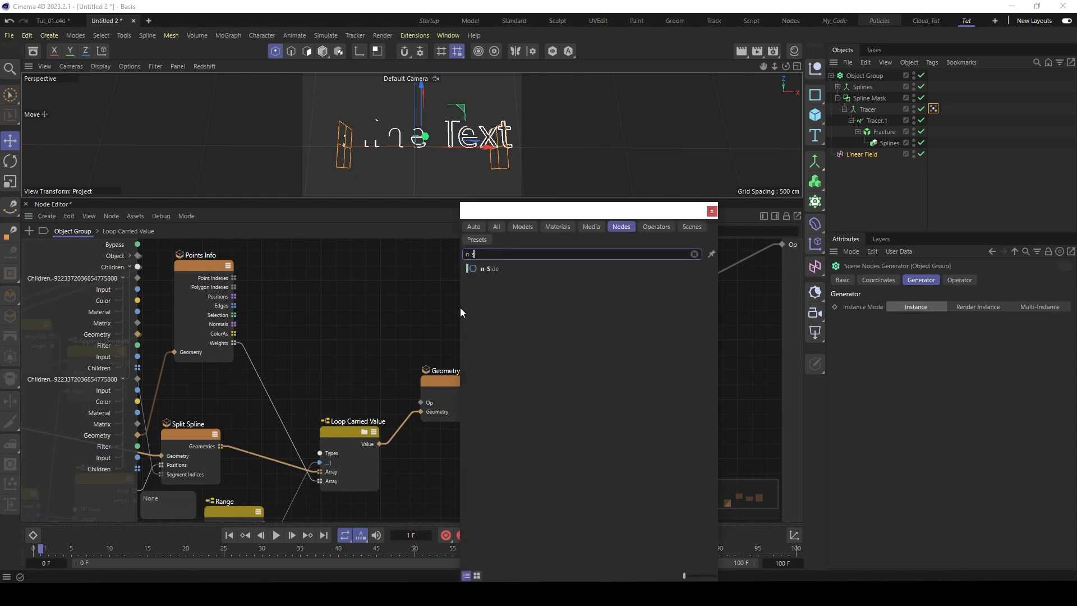
{"action": "double_click", "coordinate": [490, 269]}
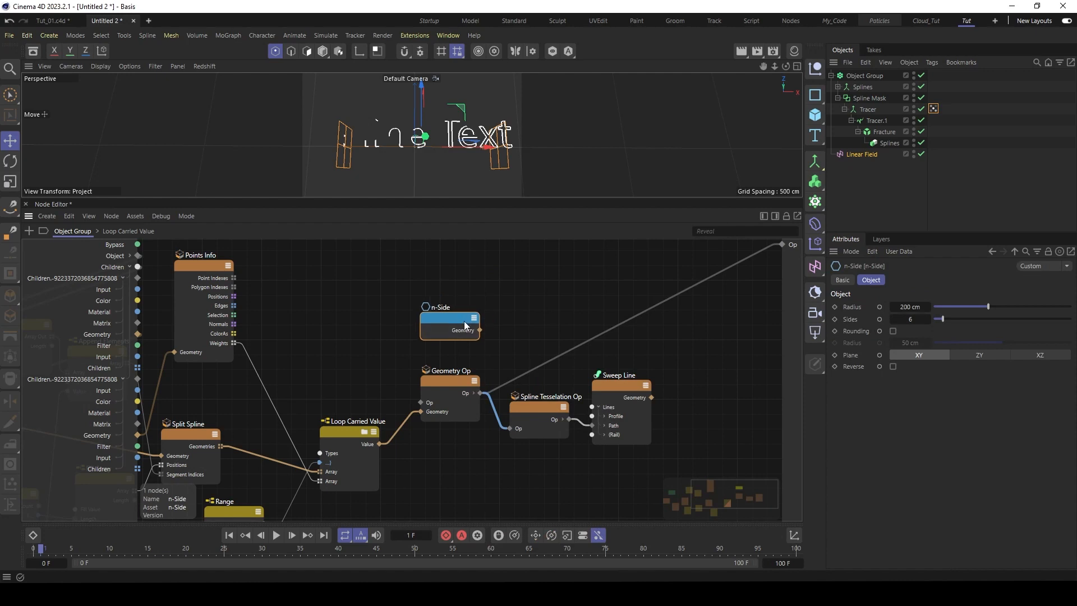
{"action": "left_click_drag", "start_coordinate": [623, 386], "coordinate": [623, 369]}
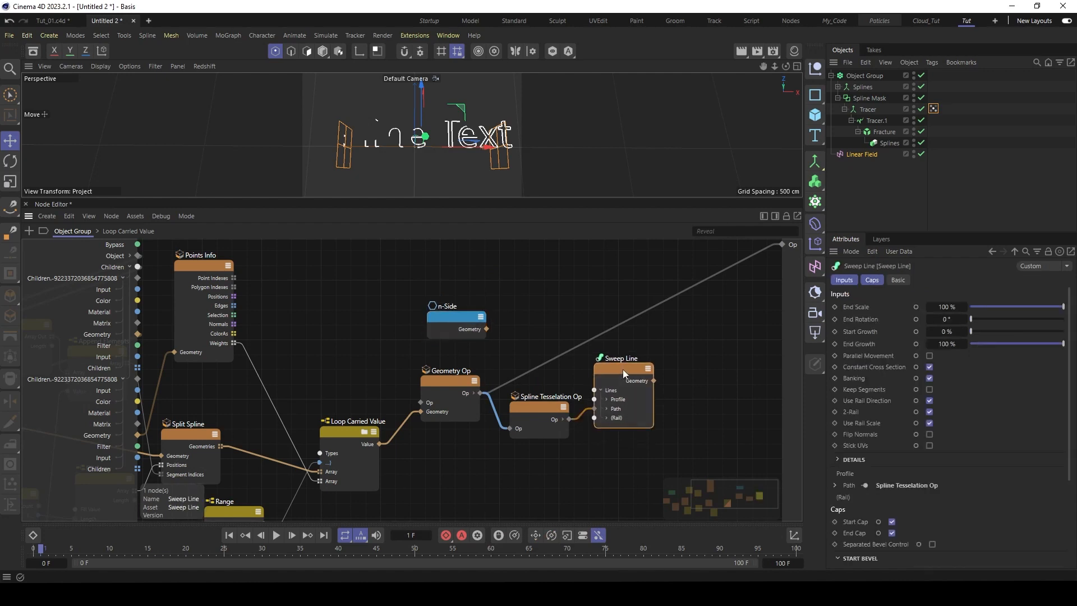
{"action": "left_click", "coordinate": [604, 398]}
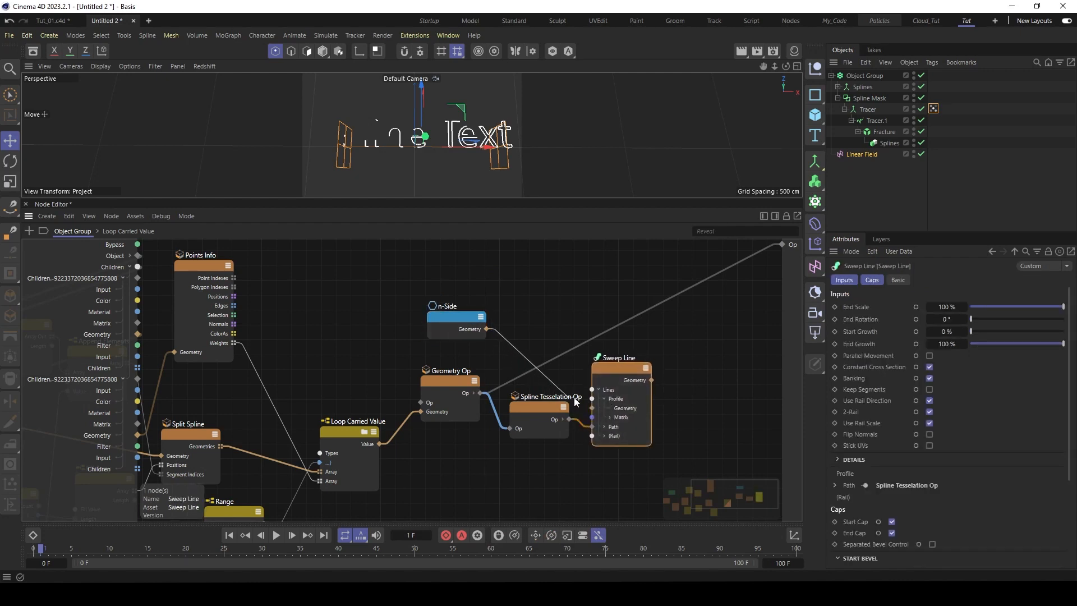
{"action": "left_click_drag", "start_coordinate": [575, 400], "coordinate": [598, 412]}
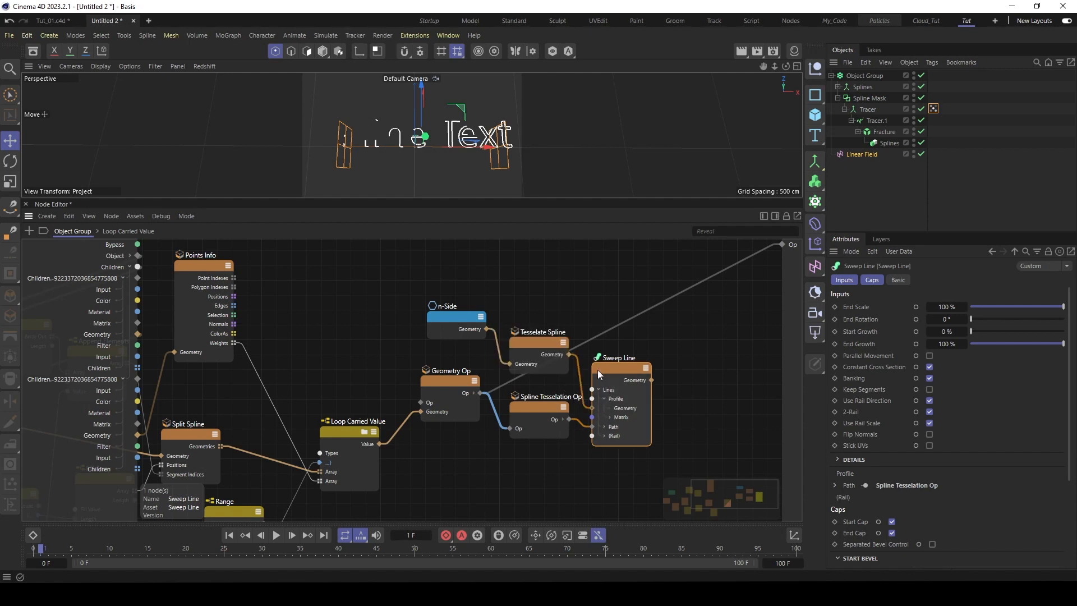
- Set Tesselate Spline's Intermediate Points to None and connect Sweep Line's Geometry output to the group's Op output
{"action": "left_click", "coordinate": [528, 343]}
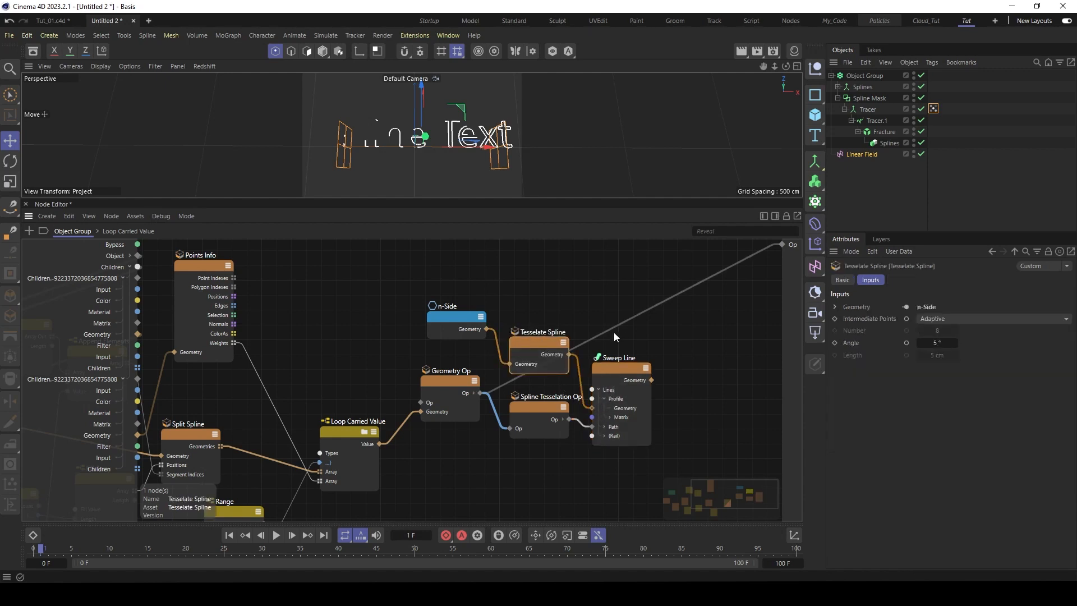
{"action": "left_click", "coordinate": [954, 322]}
{"action": "left_click", "coordinate": [945, 351]}
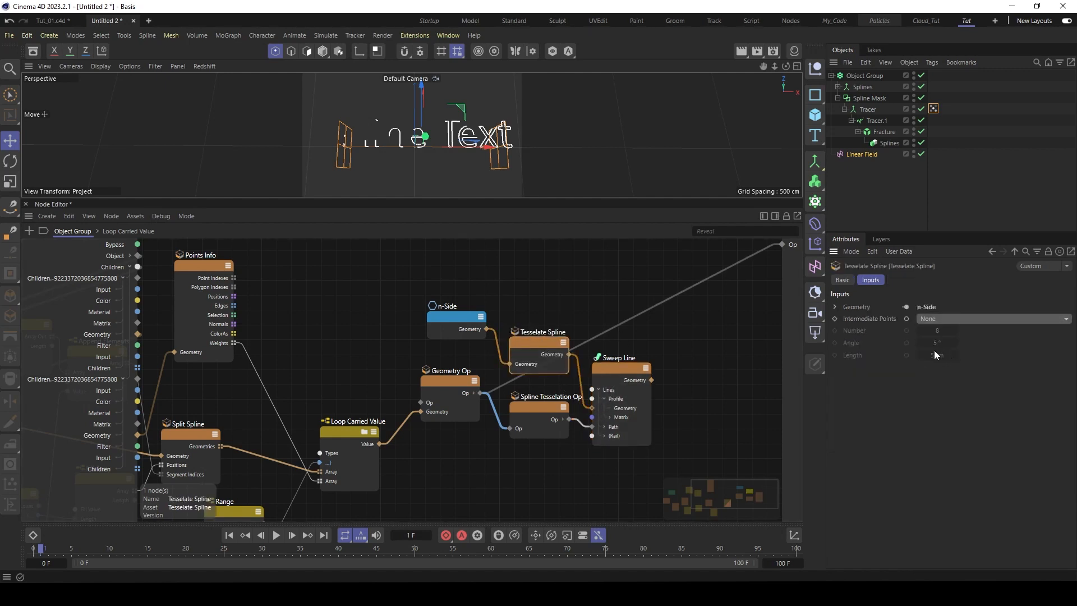
{"action": "left_click_drag", "start_coordinate": [651, 380], "coordinate": [783, 245]}
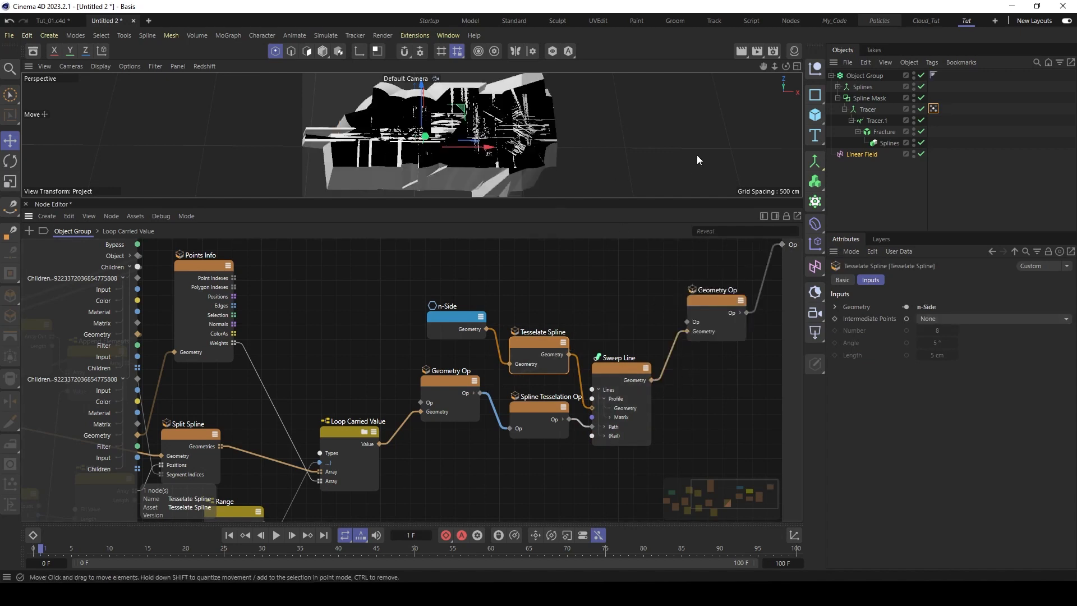
- Set the n-Side profile's Radius to 2 cm
{"action": "left_click", "coordinate": [454, 316]}
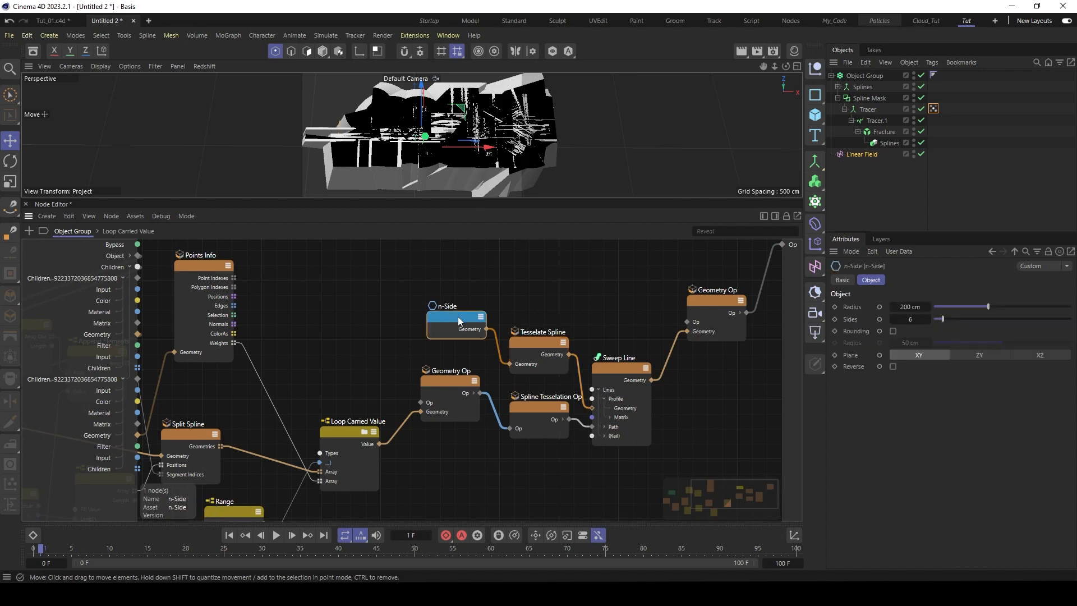
{"action": "left_click", "coordinate": [910, 307]}
{"action": "type", "text": "2"}
{"action": "key", "text": "Return"}
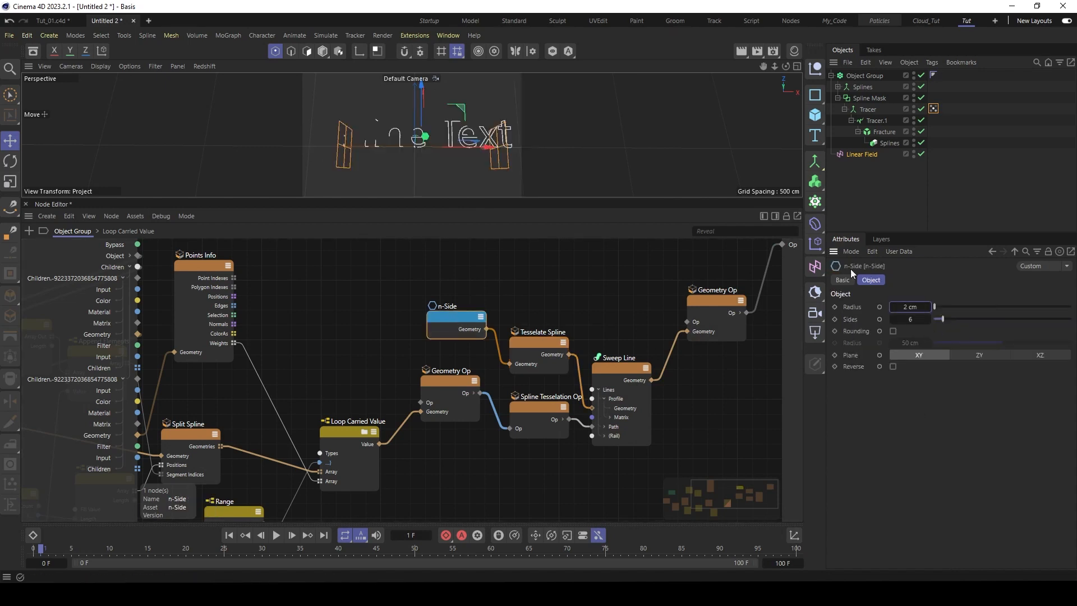
{"action": "scroll", "coordinate": [485, 135], "scroll_direction": "up", "scroll_amount": 5}
{"action": "scroll", "coordinate": [485, 135], "scroll_direction": "up", "scroll_amount": 3}
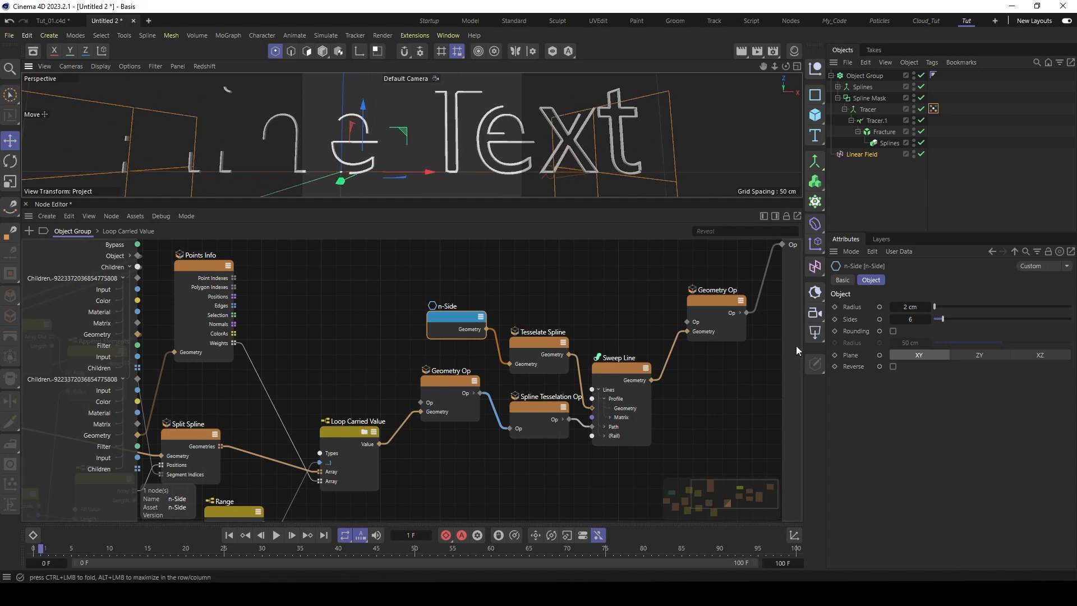
- Disable Start Cap and End Cap on the Sweep Line node
{"action": "left_click", "coordinate": [621, 371]}
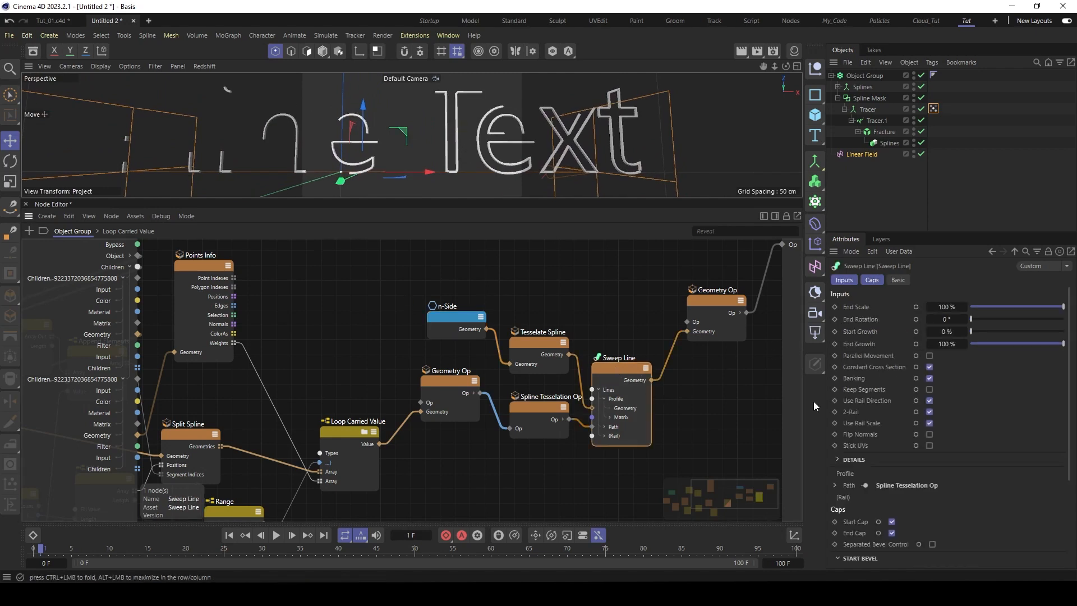
{"action": "left_click", "coordinate": [873, 281]}
{"action": "left_click", "coordinate": [893, 317]}
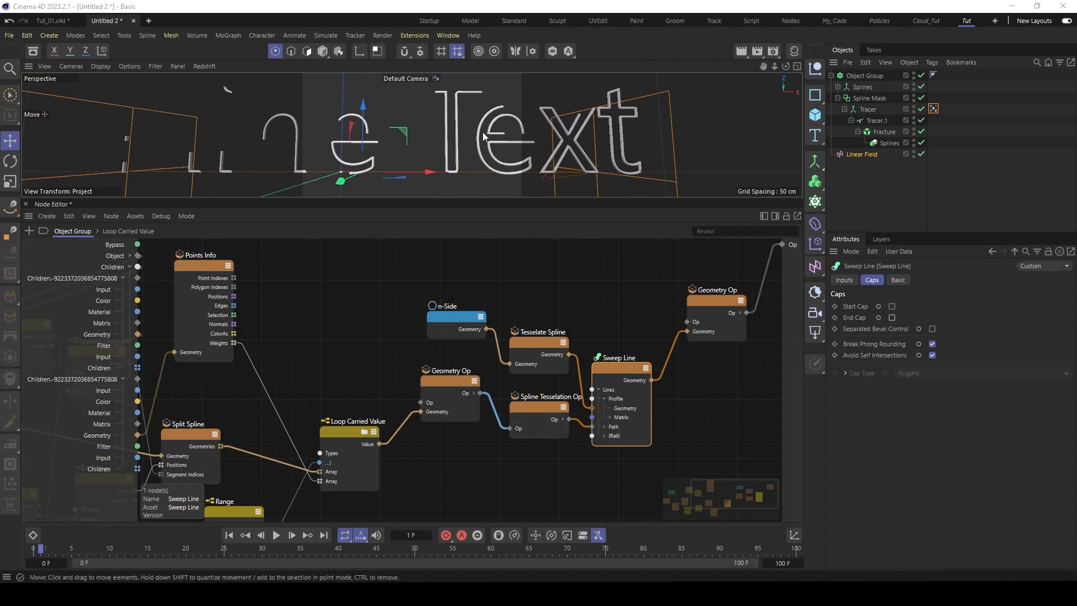
- Add a Color Op node and insert it between the final Geometry Op and the group's Op output
{"action": "left_click_drag", "start_coordinate": [630, 284], "coordinate": [227, 314]}
{"action": "middle_click_drag", "start_coordinate": [291, 314], "coordinate": [587, 287]}
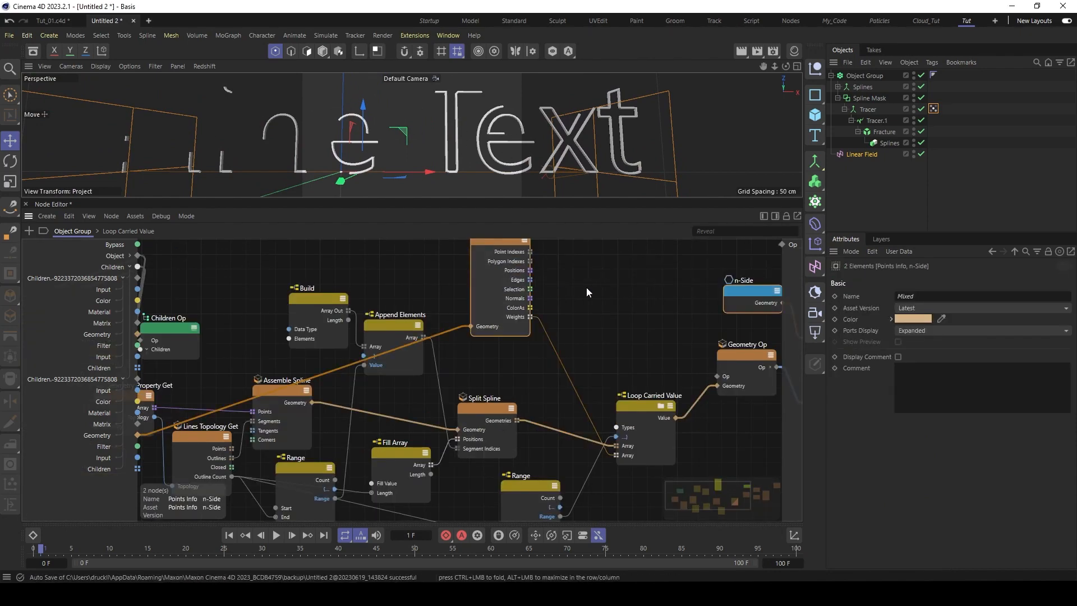
{"action": "left_click", "coordinate": [668, 286]}
{"action": "middle_click_drag", "start_coordinate": [672, 284], "coordinate": [261, 301]}
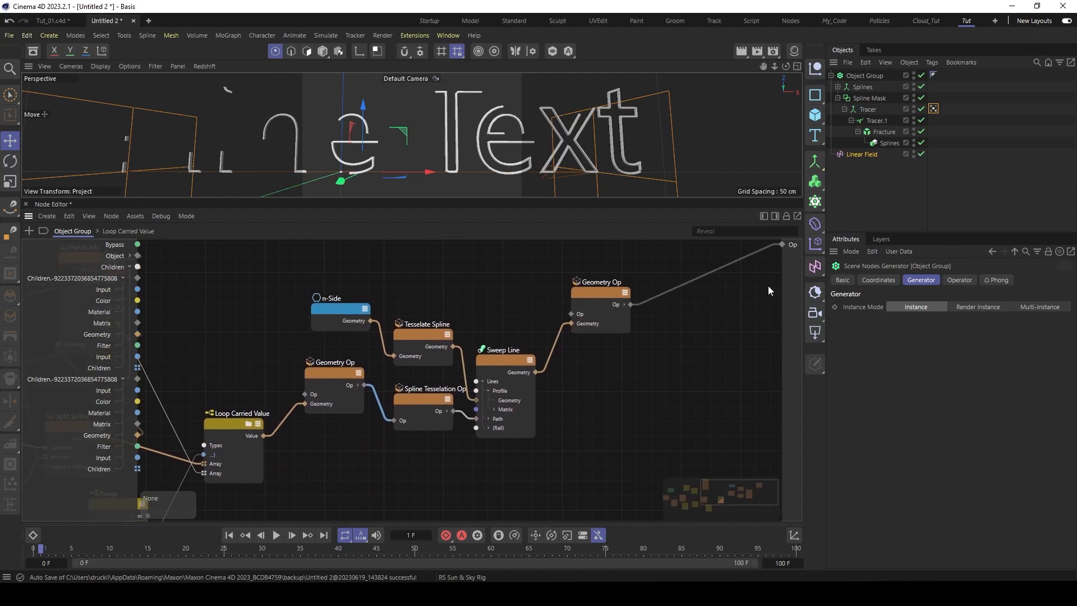
{"action": "middle_click_drag", "start_coordinate": [768, 285], "coordinate": [681, 290]}
{"action": "double_click", "coordinate": [616, 334]}
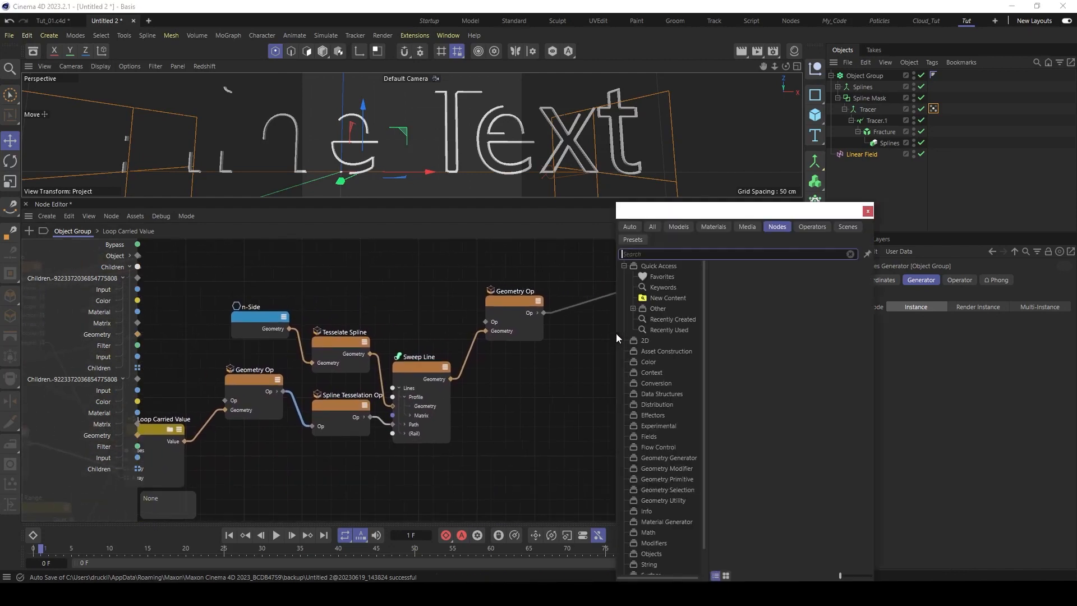
{"action": "type", "text": "colo"}
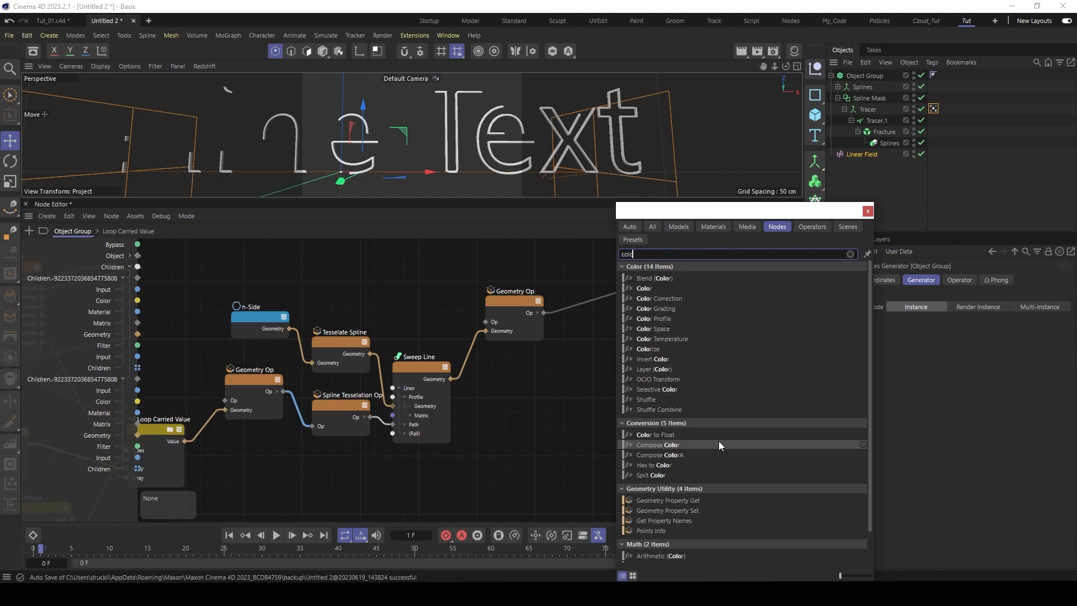
{"action": "scroll", "coordinate": [718, 438], "scroll_direction": "down", "scroll_amount": 2}
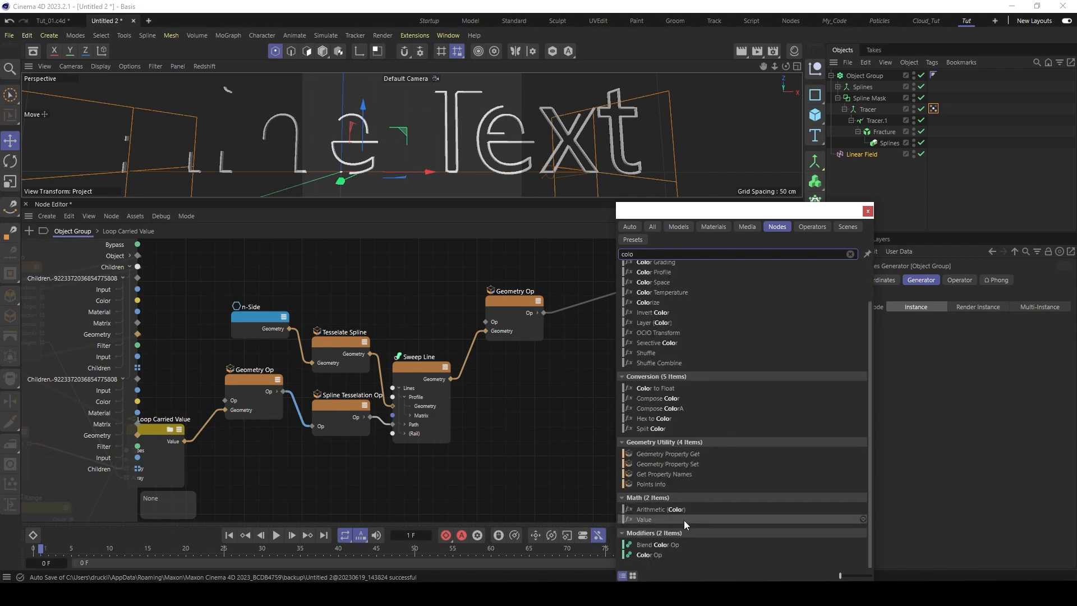
{"action": "double_click", "coordinate": [657, 555]}
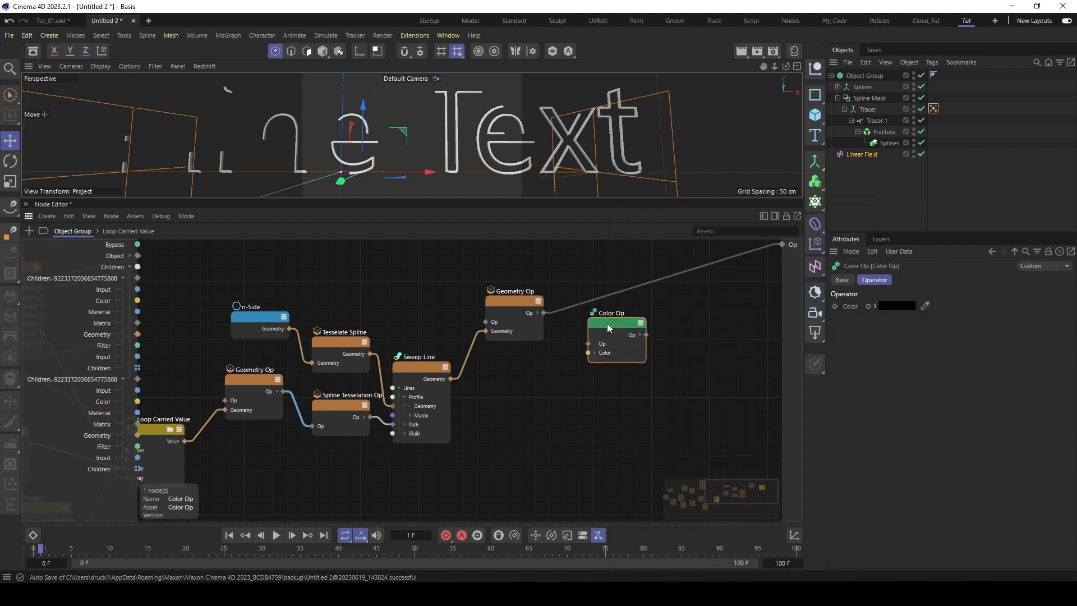
{"action": "left_click_drag", "start_coordinate": [597, 344], "coordinate": [598, 345]}
{"action": "left_click_drag", "start_coordinate": [668, 318], "coordinate": [785, 246]}
{"action": "left_click_drag", "start_coordinate": [611, 318], "coordinate": [603, 306]}
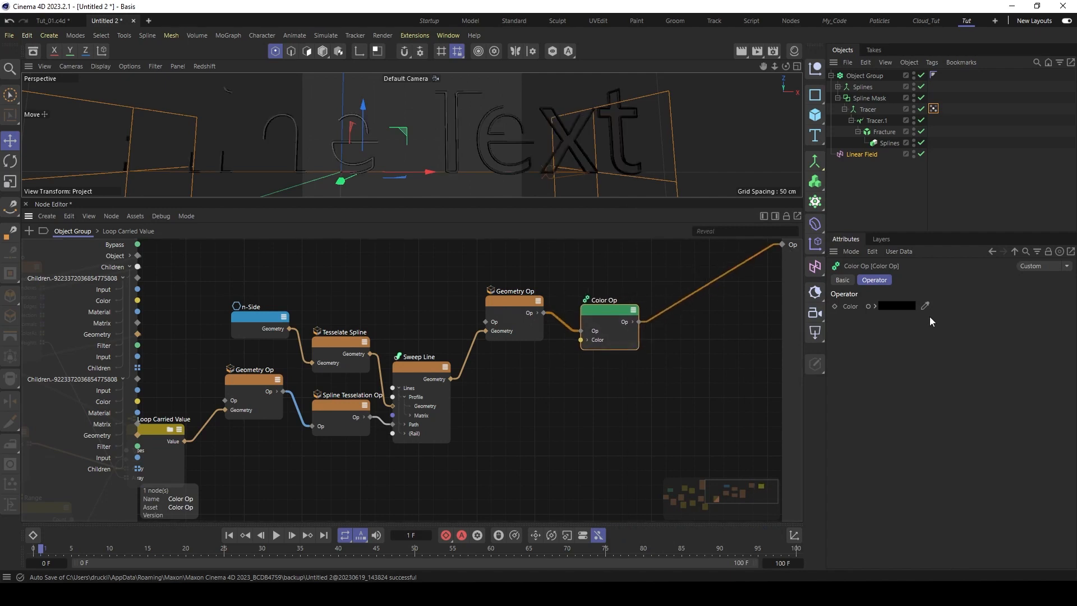
- Set Color Op's Color to a dark red, RGB 138, 38, 38
{"action": "left_click", "coordinate": [892, 307]}
{"action": "left_click_drag", "start_coordinate": [837, 396], "coordinate": [843, 399]}
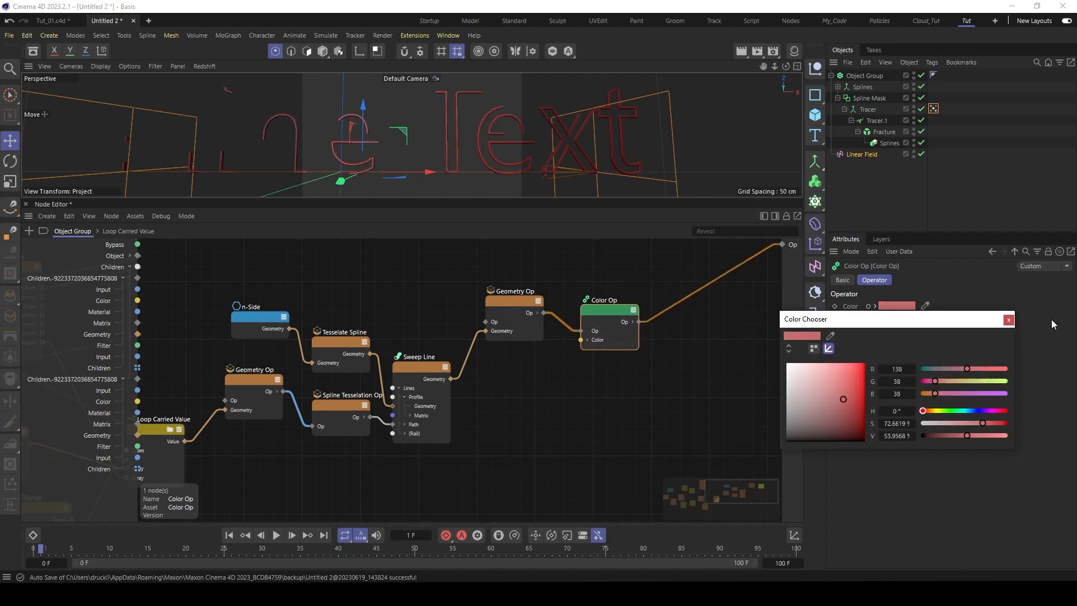
{"action": "left_click", "coordinate": [1009, 321]}
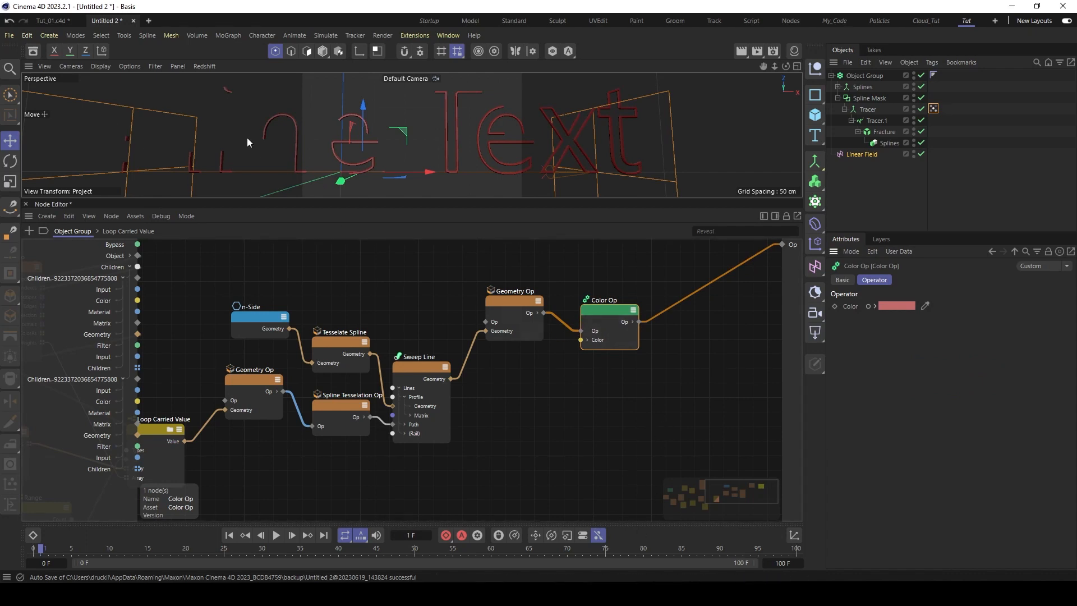
- Move Color Op closer to Geometry Op and add a Hash node below them
{"action": "middle_click_drag", "start_coordinate": [387, 318], "coordinate": [424, 327]}
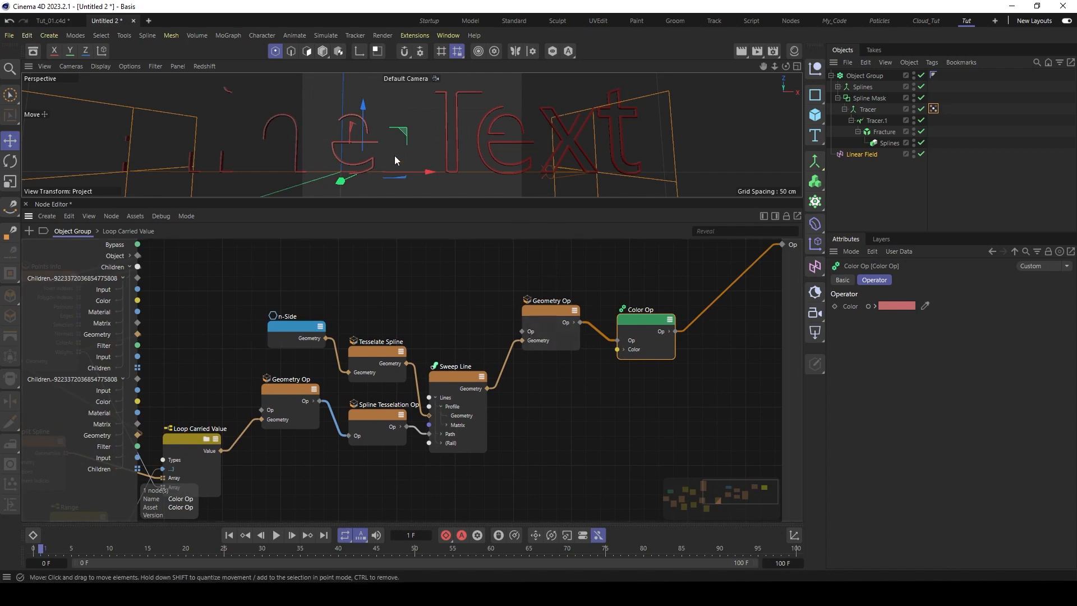
{"action": "middle_click_drag", "start_coordinate": [446, 285], "coordinate": [470, 293]}
{"action": "right_click_drag", "start_coordinate": [470, 293], "coordinate": [430, 287], "text": "alt"}
{"action": "middle_click_drag", "start_coordinate": [550, 304], "coordinate": [543, 304]}
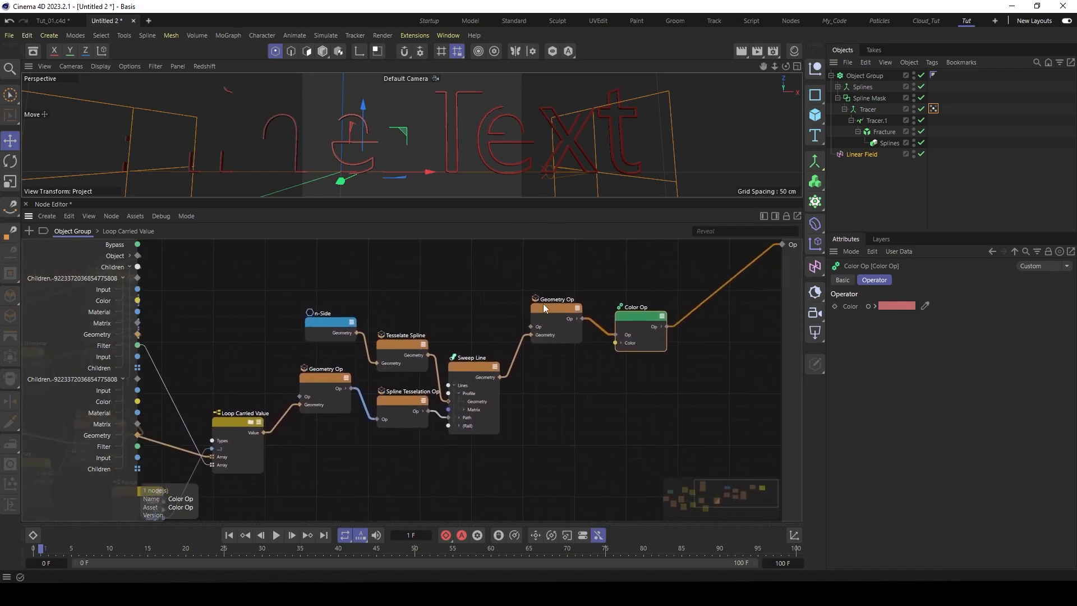
{"action": "left_click_drag", "start_coordinate": [637, 317], "coordinate": [622, 314]}
{"action": "double_click", "coordinate": [551, 384]}
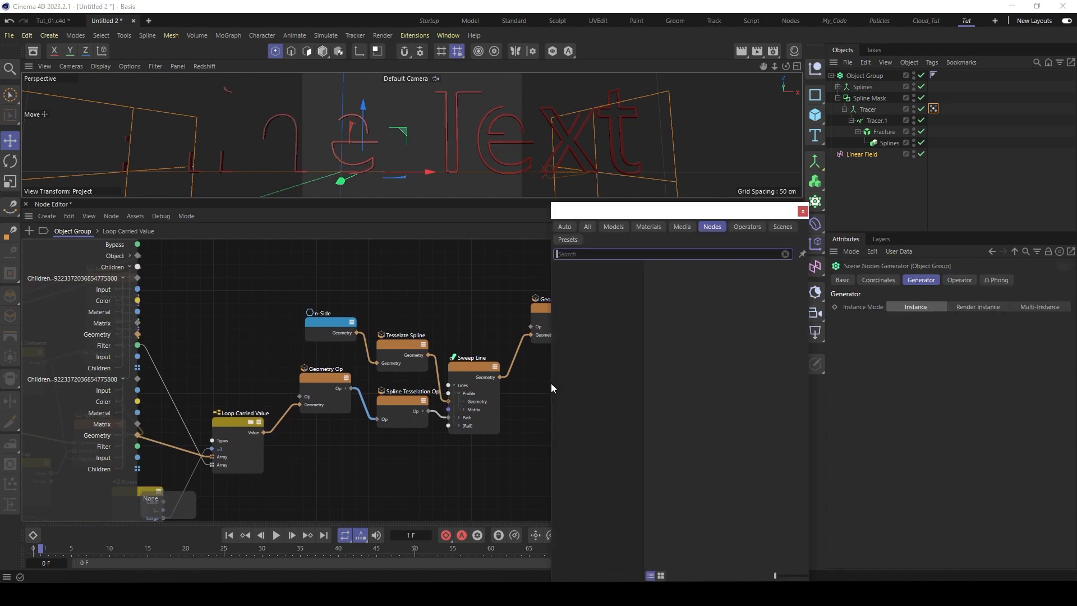
{"action": "type", "text": "ha"}
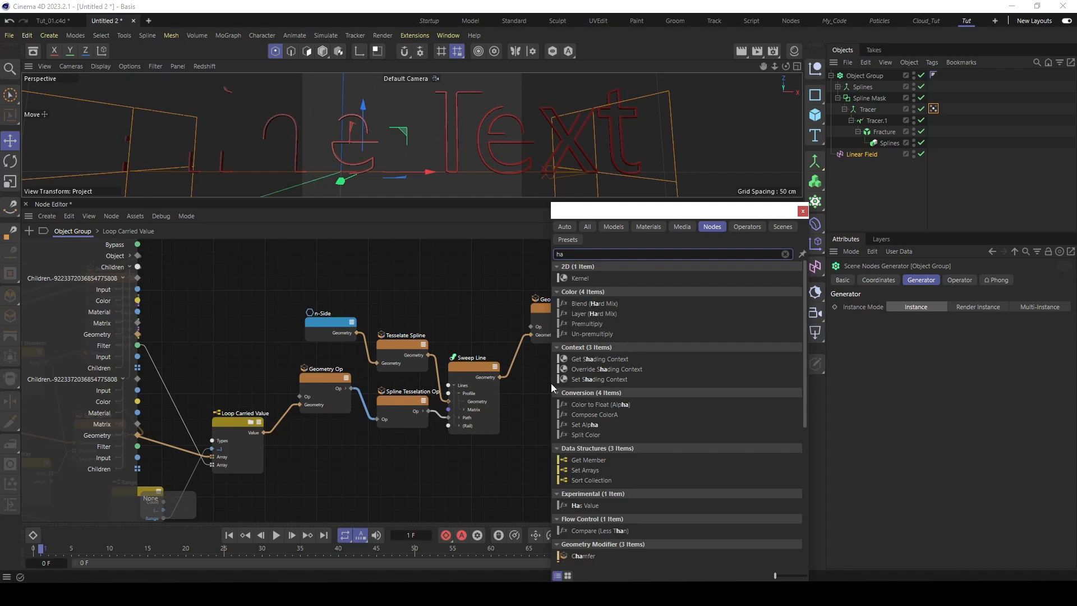
{"action": "type", "text": "sh"}
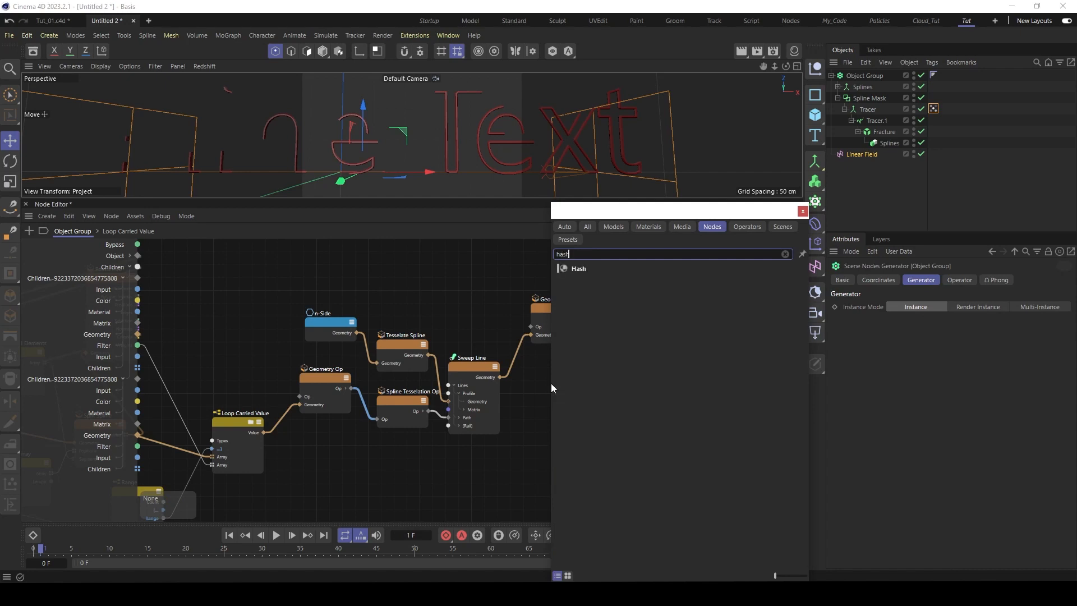
{"action": "double_click", "coordinate": [578, 269]}
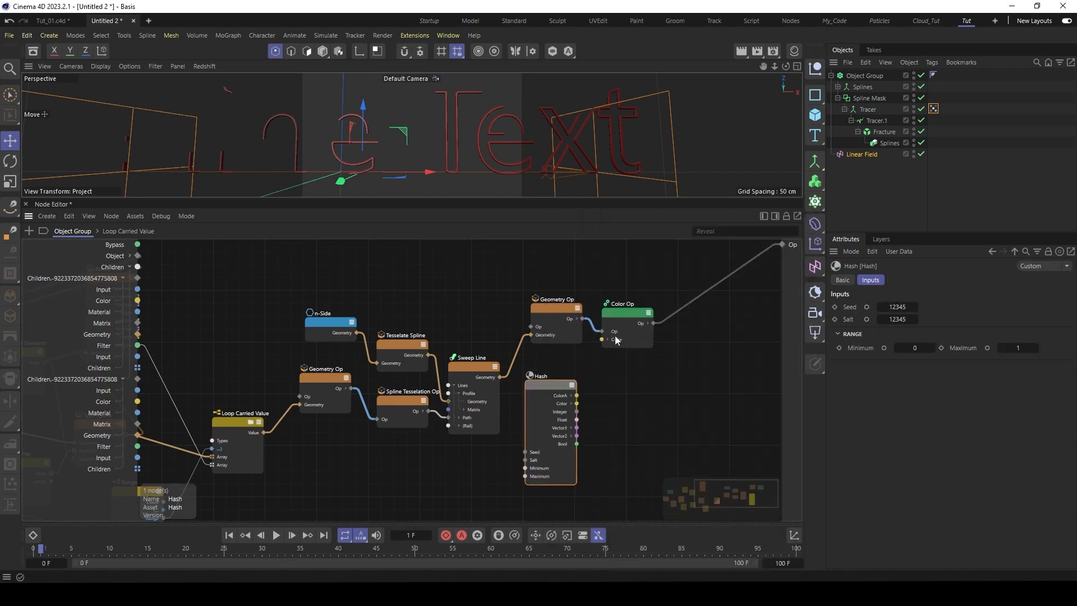
- Connect the Range output of the Range node feeding Loop Carried Value to Hash's Seed
{"action": "middle_click_drag", "start_coordinate": [678, 410], "coordinate": [647, 392]}
{"action": "scroll", "coordinate": [606, 394], "scroll_direction": "up", "scroll_amount": 1}
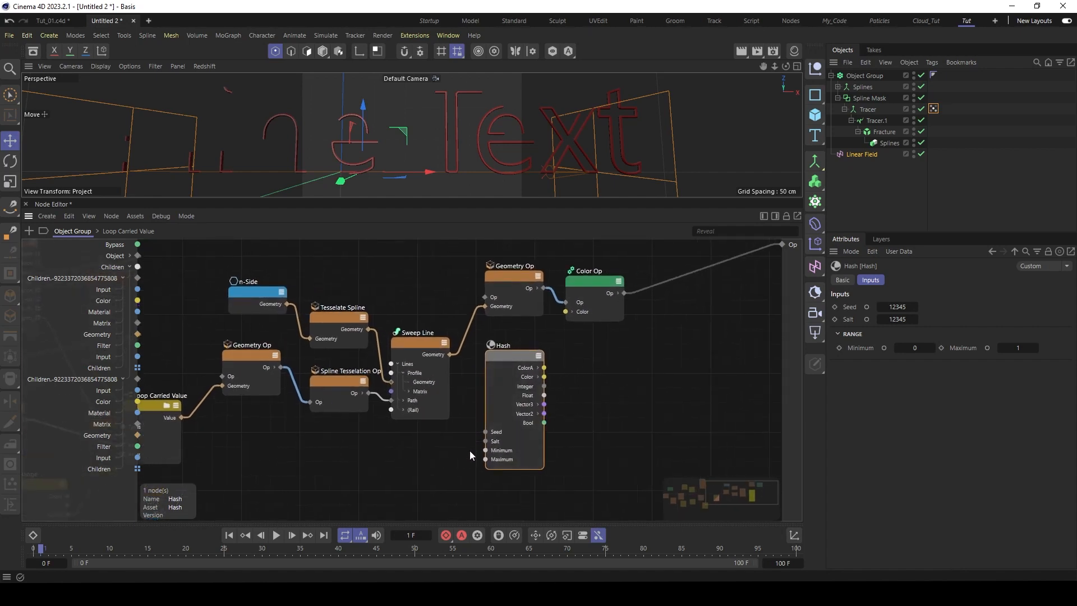
{"action": "middle_click_drag", "start_coordinate": [483, 438], "coordinate": [490, 439]}
{"action": "middle_click_drag", "start_coordinate": [416, 437], "coordinate": [508, 437]}
{"action": "scroll", "coordinate": [402, 445], "scroll_direction": "down", "scroll_amount": 2}
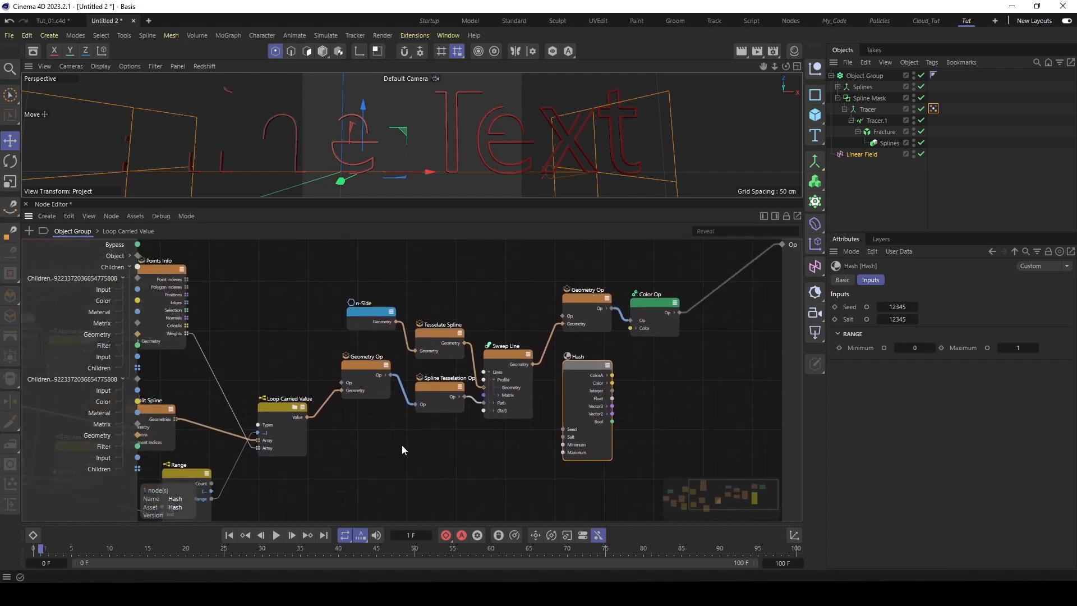
{"action": "middle_click_drag", "start_coordinate": [402, 445], "coordinate": [392, 417]}
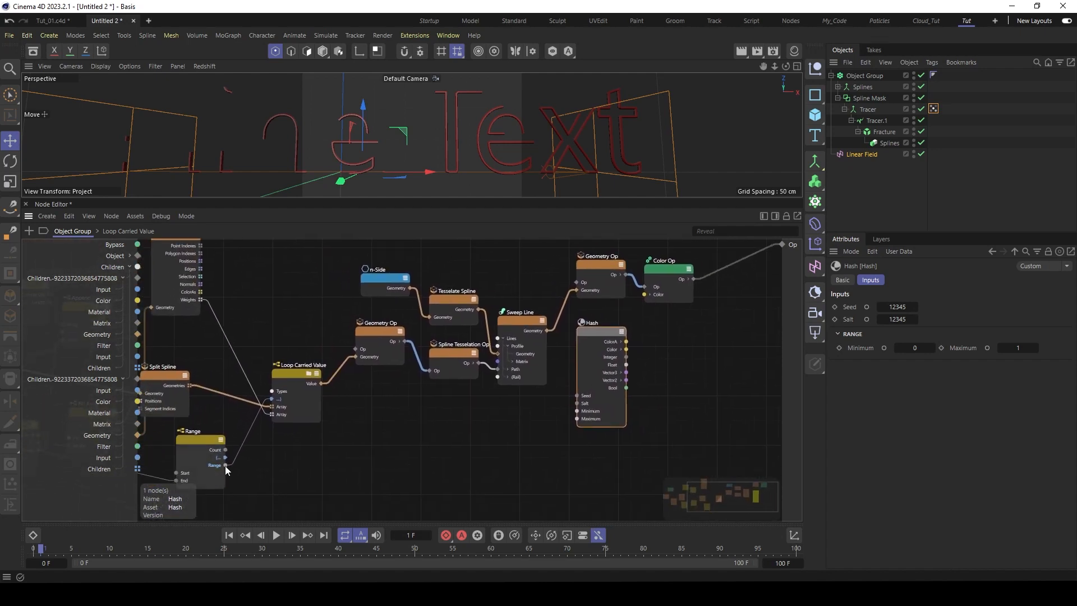
{"action": "left_click_drag", "start_coordinate": [224, 466], "coordinate": [580, 396]}
- Connect Hash's ColorA output to Color Op's Color input
{"action": "middle_click_drag", "start_coordinate": [658, 345], "coordinate": [604, 363]}
{"action": "scroll", "coordinate": [629, 358], "scroll_direction": "up", "scroll_amount": 1}
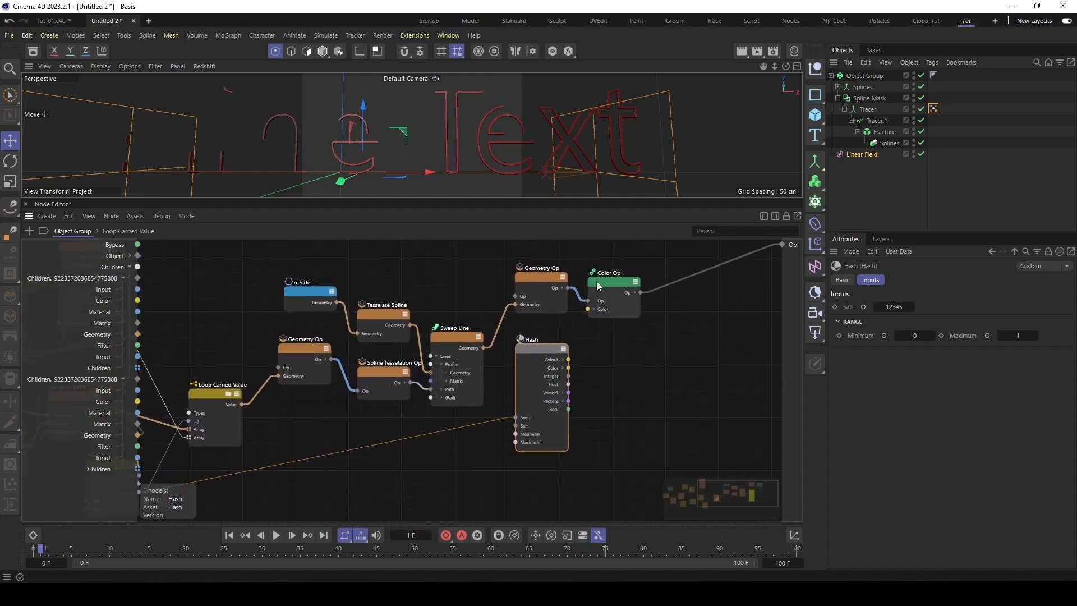
{"action": "left_click_drag", "start_coordinate": [561, 361], "coordinate": [588, 309]}
{"action": "scroll", "coordinate": [421, 135], "scroll_direction": "down", "scroll_amount": 2}
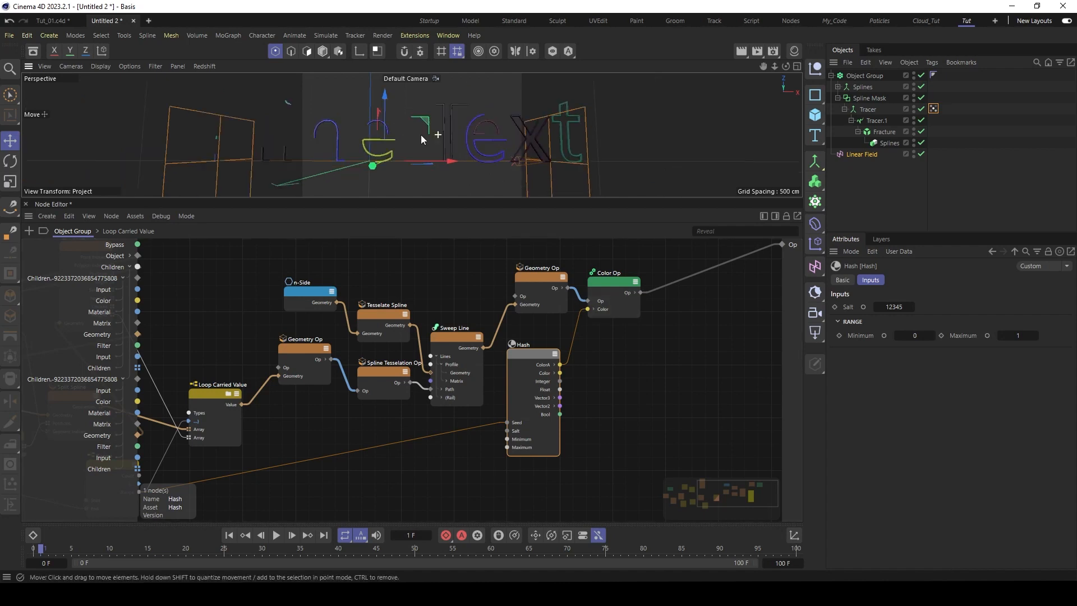
{"action": "scroll", "coordinate": [420, 134], "scroll_direction": "up", "scroll_amount": 3}
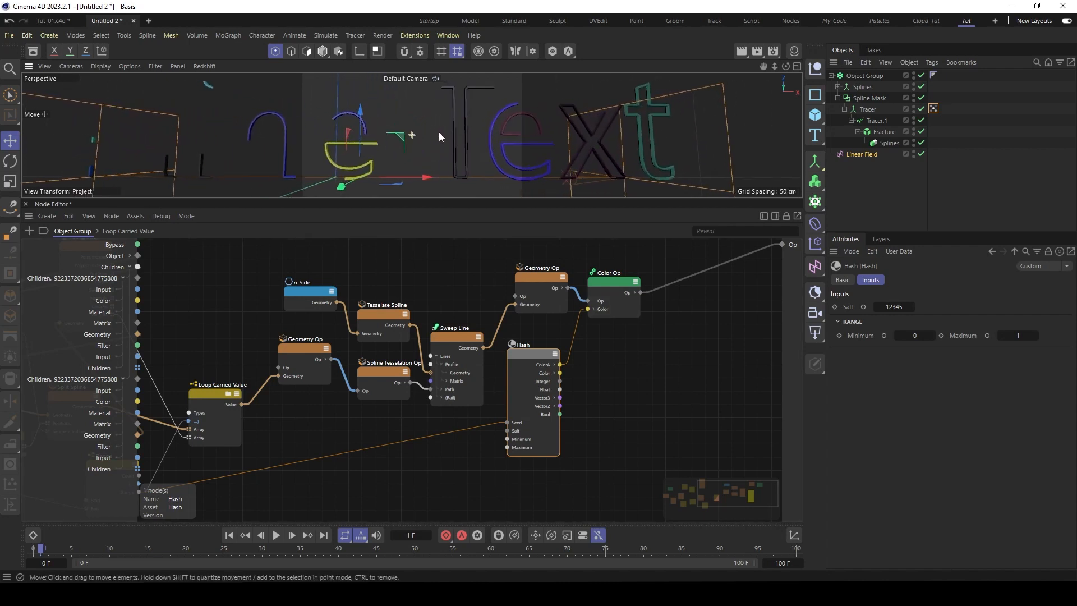
- Move Color Op aside to make room and add a Basic Gradient node beside Hash
{"action": "left_click_drag", "start_coordinate": [623, 294], "coordinate": [658, 306]}
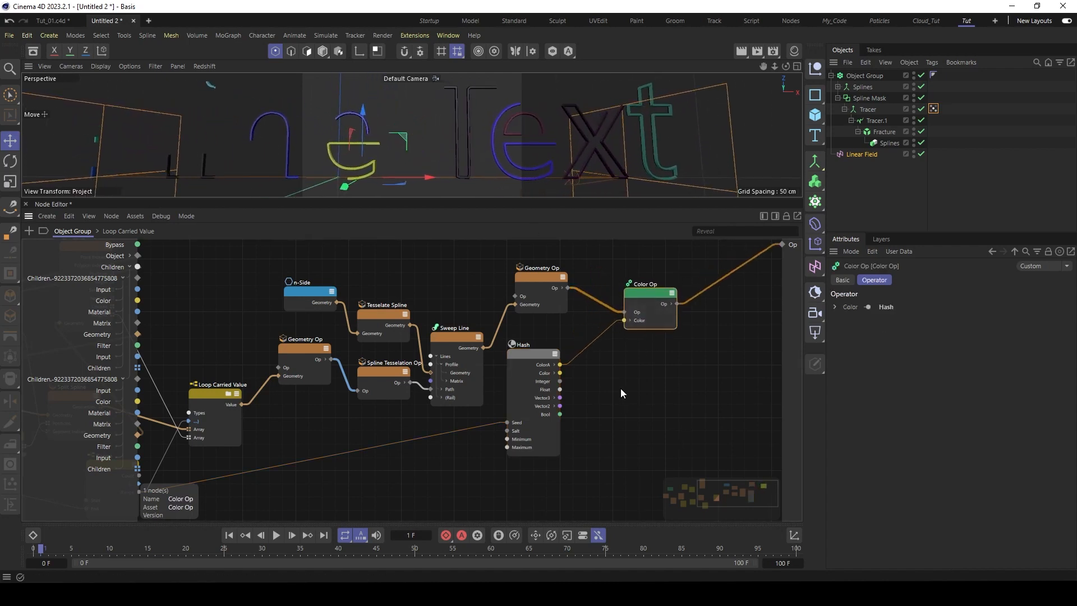
{"action": "double_click", "coordinate": [604, 367]}
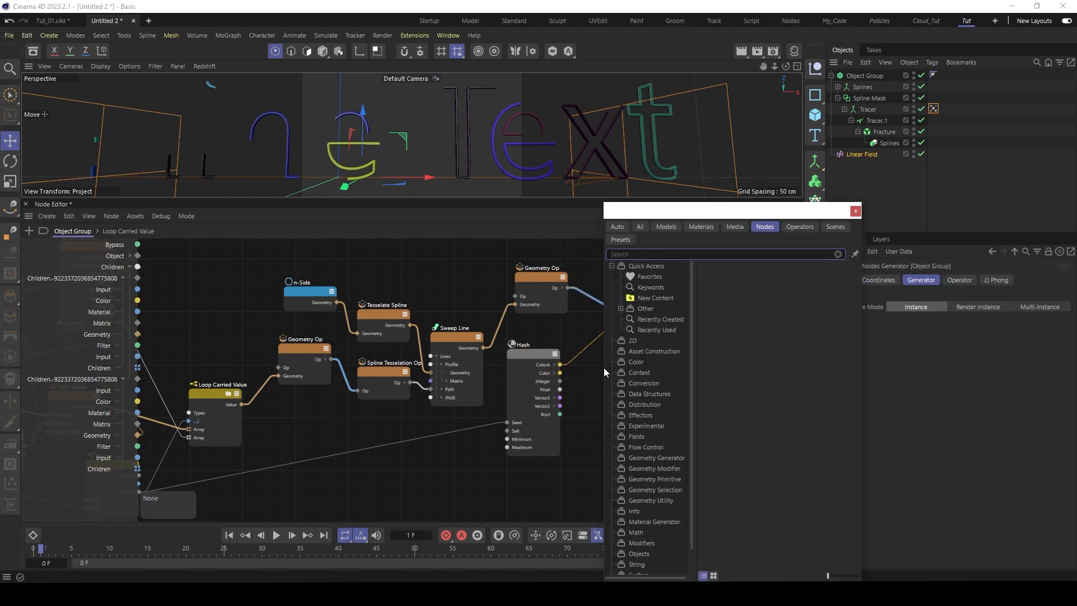
{"action": "type", "text": "ra"}
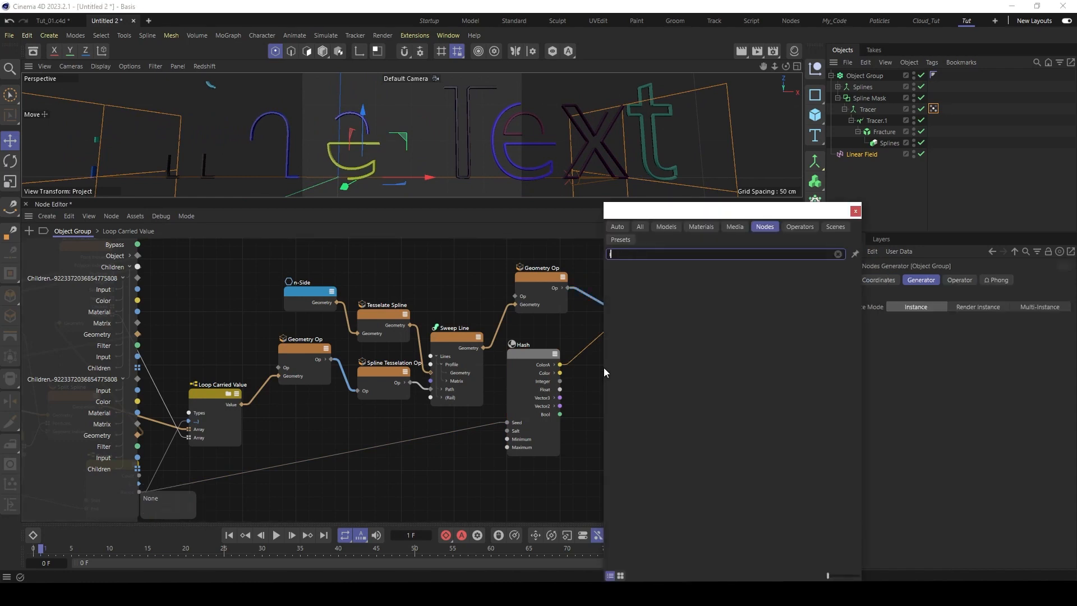
{"action": "type", "text": "mp"}
{"action": "double_click", "coordinate": [657, 267]}
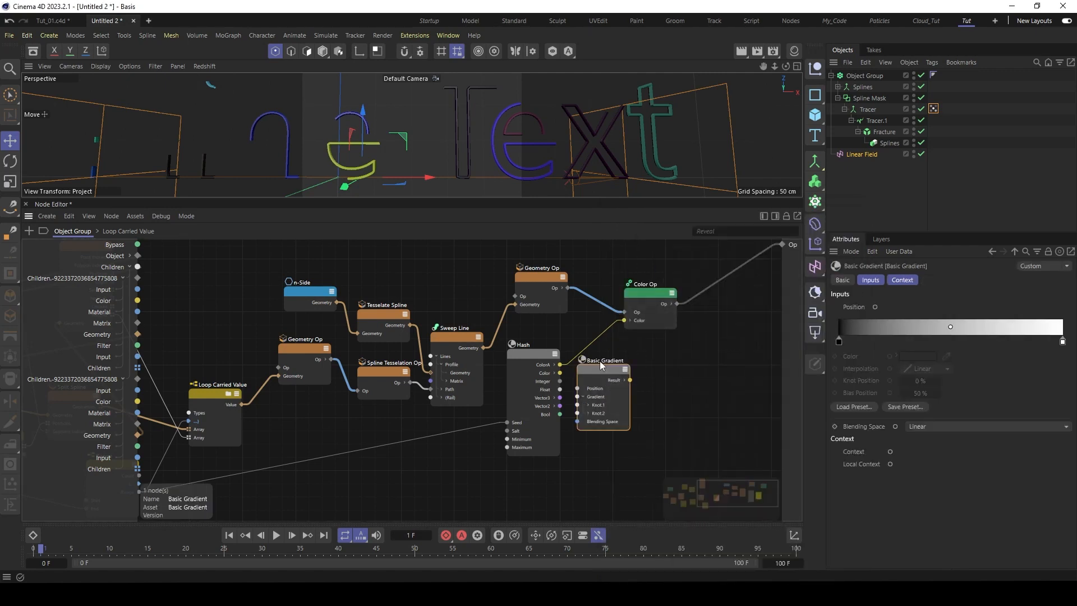
- Connect Hash's Float output to Basic Gradient's Position, and Basic Gradient's Result to Color Op's Color
{"action": "left_click", "coordinate": [569, 333]}
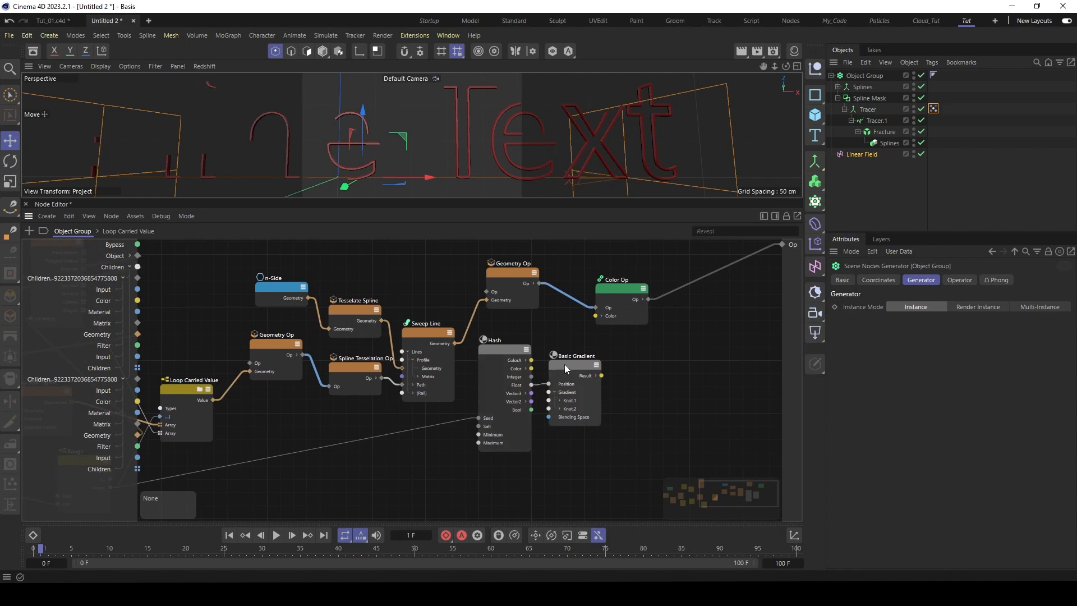
{"action": "left_click_drag", "start_coordinate": [564, 365], "coordinate": [561, 353]}
{"action": "scroll", "coordinate": [564, 333], "scroll_direction": "up", "scroll_amount": 1}
{"action": "middle_click_drag", "start_coordinate": [564, 332], "coordinate": [520, 346]}
{"action": "left_click_drag", "start_coordinate": [582, 296], "coordinate": [590, 325]}
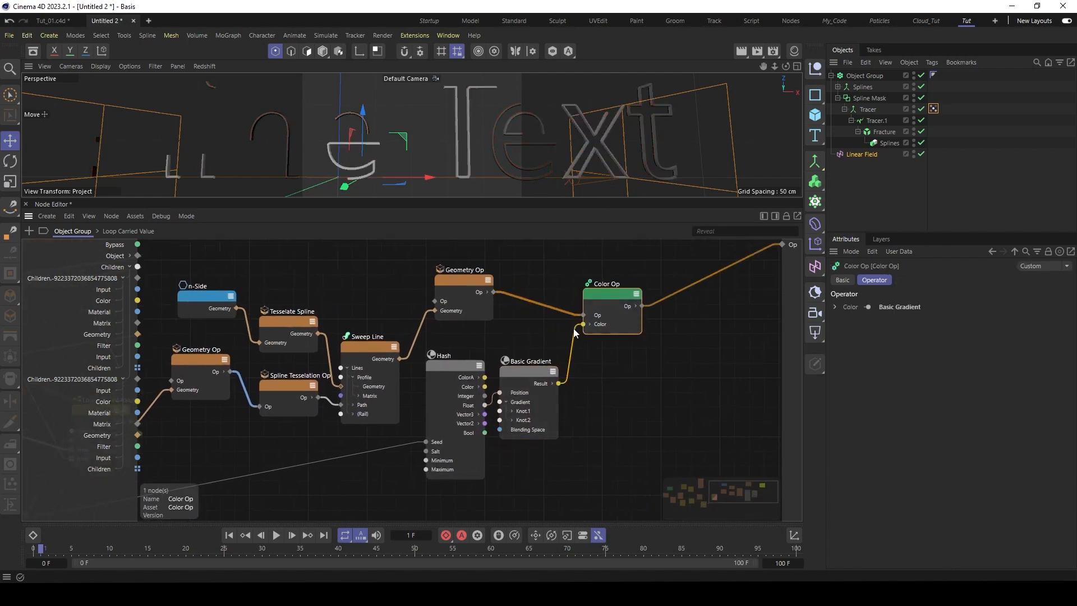
- Nudge the Basic Gradient node into place and load a multicoloured stepped gradient preset into it
{"action": "left_click_drag", "start_coordinate": [516, 374], "coordinate": [520, 368]}
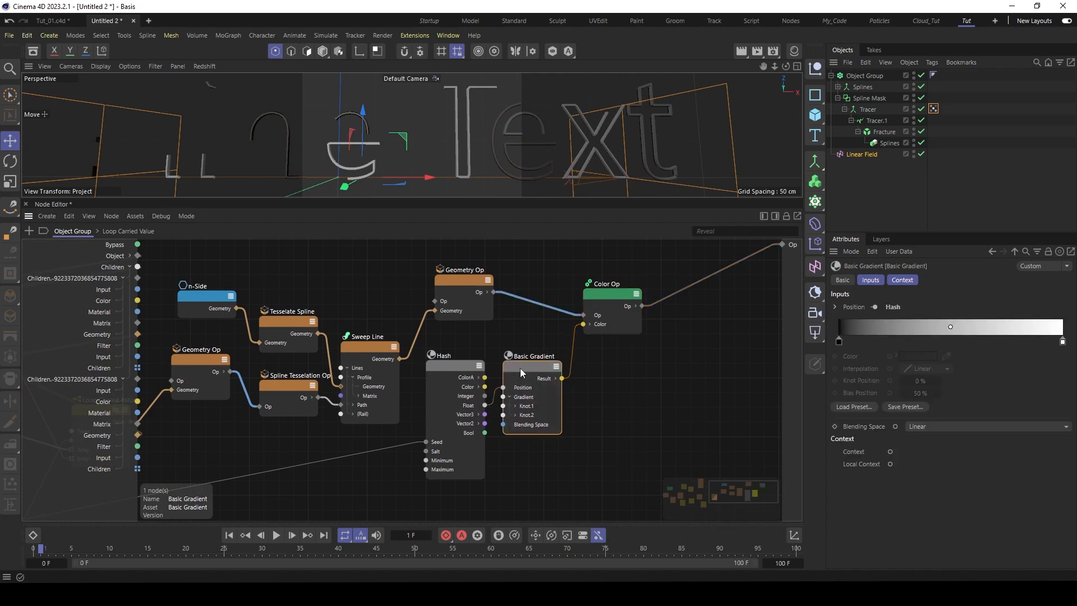
{"action": "left_click", "coordinate": [853, 407]}
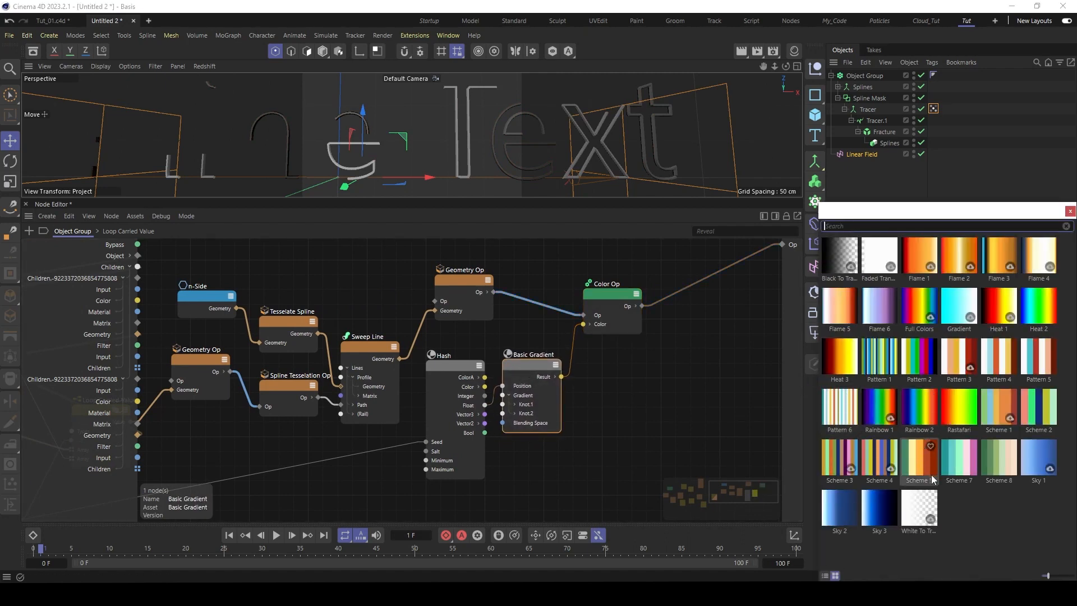
{"action": "double_click", "coordinate": [846, 409]}
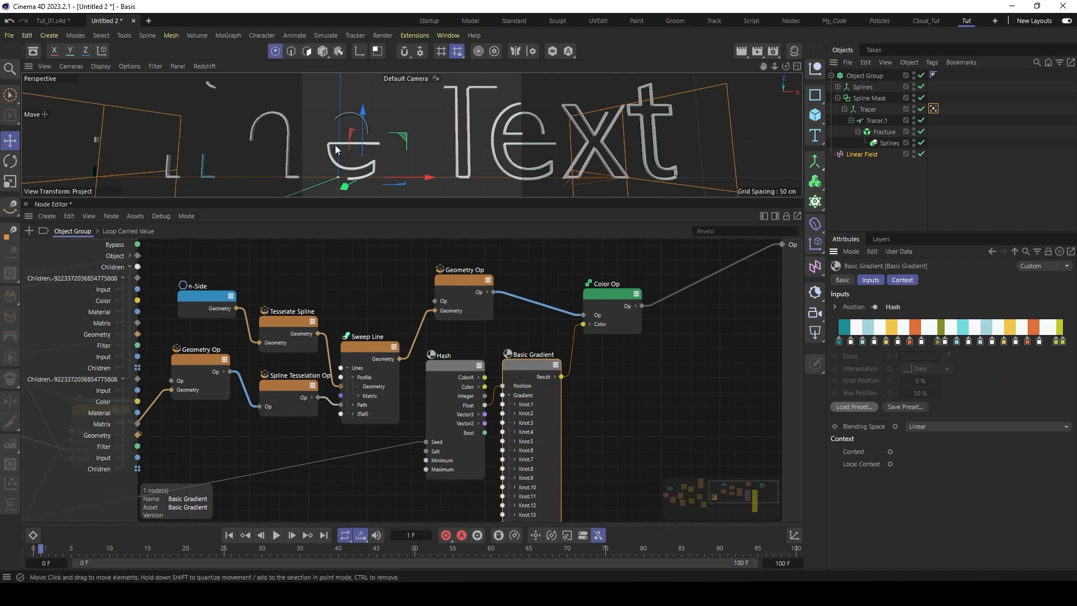
- Scrub the timeline to frame 4 and move the Linear Field along the negative X direction over the text
{"action": "scroll", "coordinate": [367, 157], "scroll_direction": "down", "scroll_amount": 5}
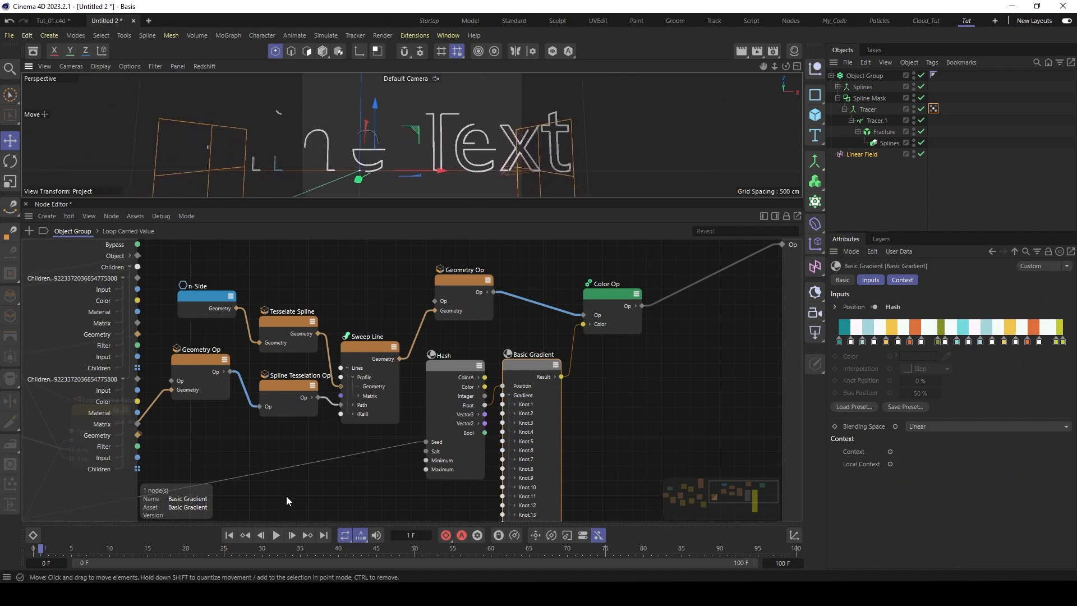
{"action": "left_click_drag", "start_coordinate": [212, 549], "coordinate": [64, 555]}
{"action": "left_click", "coordinate": [402, 171]}
{"action": "left_click_drag", "start_coordinate": [402, 171], "coordinate": [356, 164]}
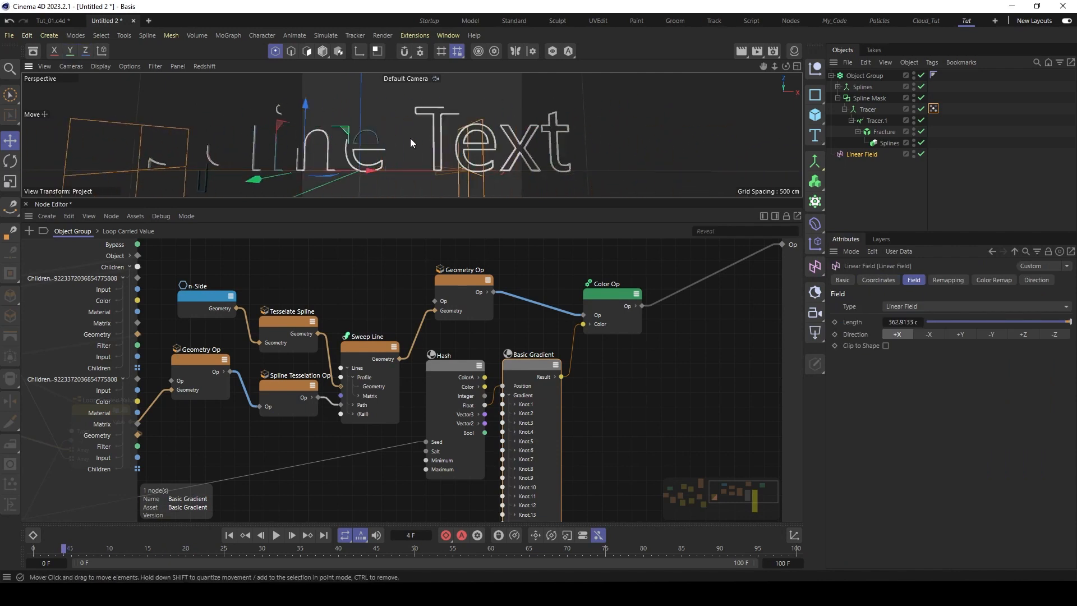
{"action": "scroll", "coordinate": [412, 137], "scroll_direction": "down", "scroll_amount": 5}
{"action": "middle_click_drag", "start_coordinate": [420, 137], "coordinate": [440, 133], "text": "alt"}
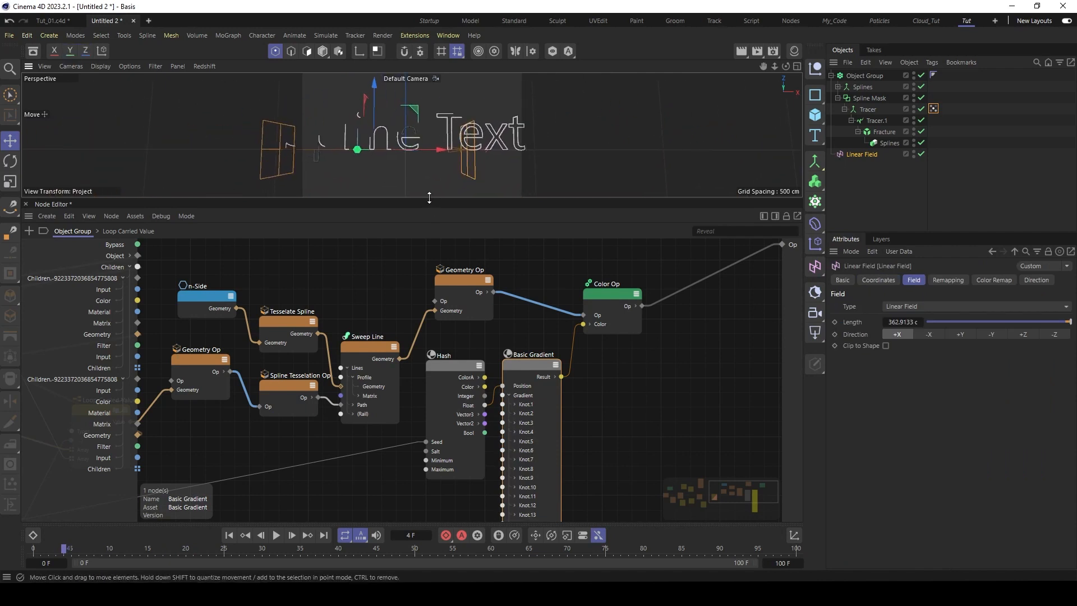
- Enlarge the viewport and add the second line "and so on" to the Text Spline under Splines
{"action": "left_click_drag", "start_coordinate": [431, 205], "coordinate": [432, 332]}
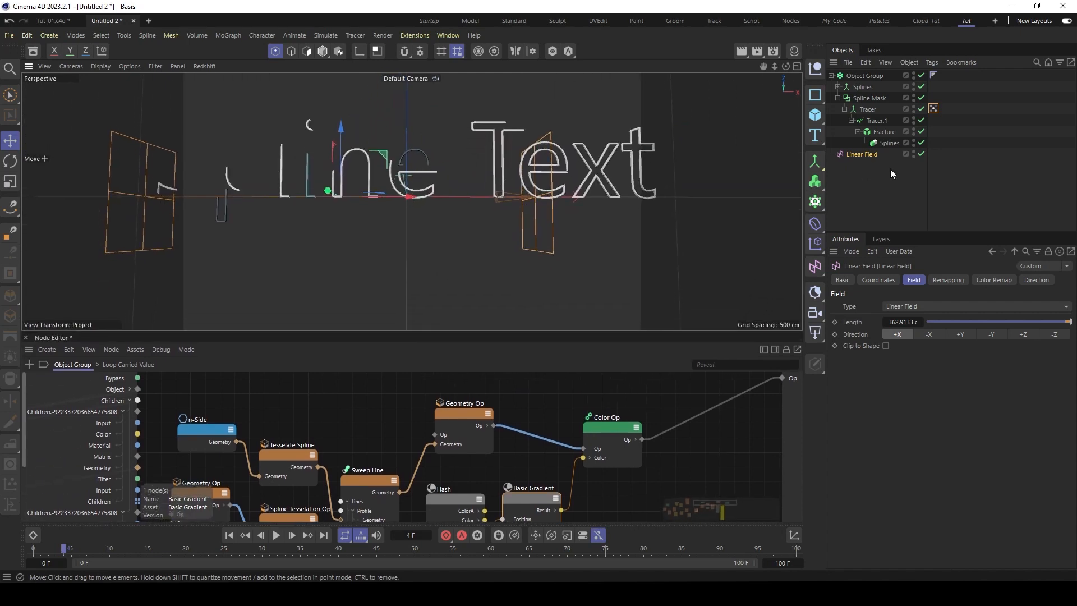
{"action": "left_click", "coordinate": [838, 87]}
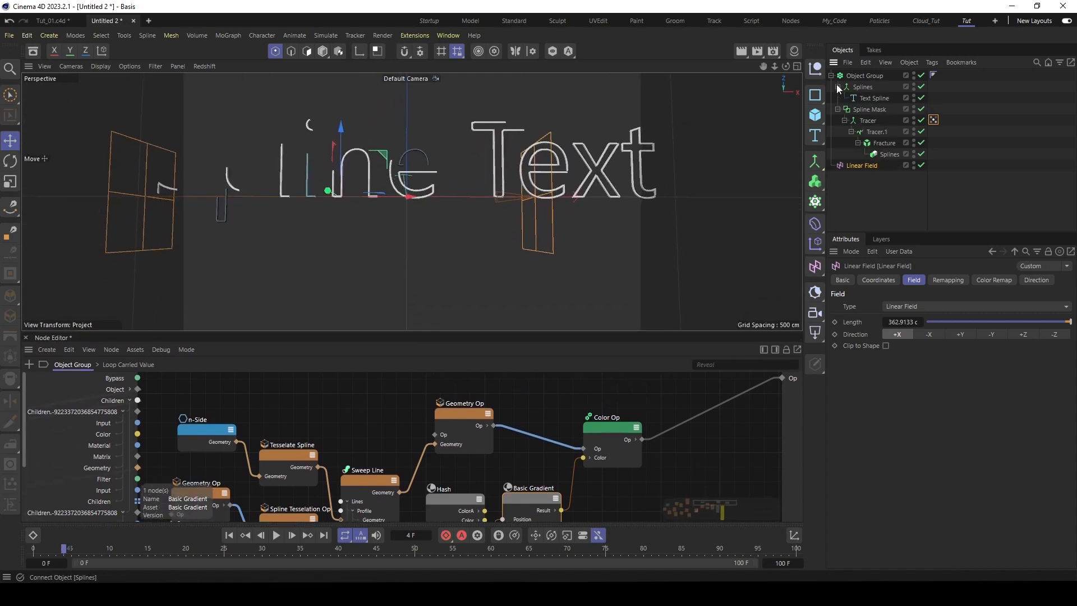
{"action": "left_click", "coordinate": [873, 98]}
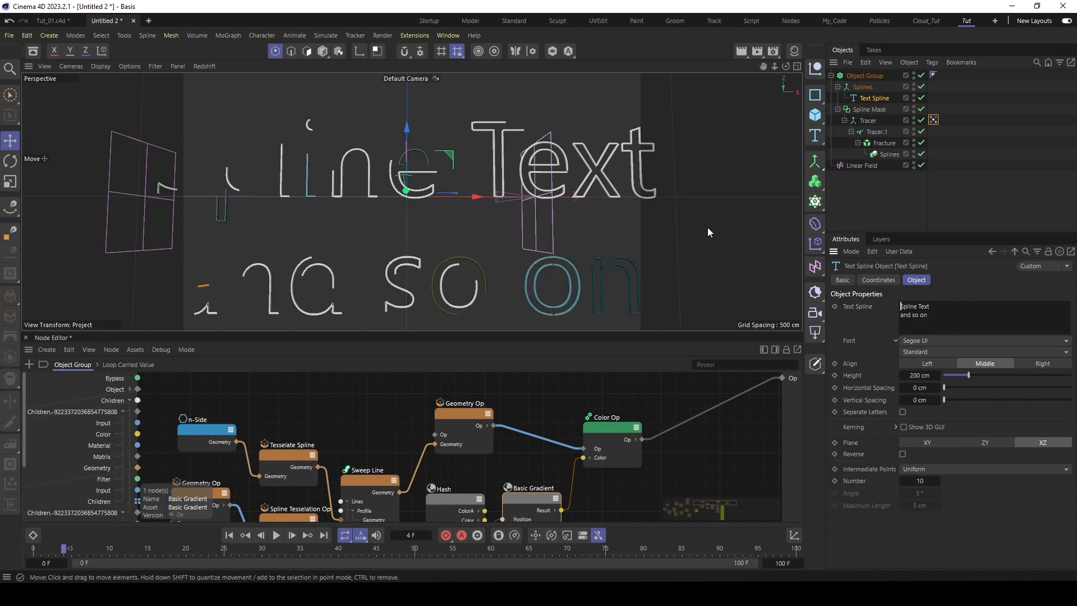
- Move the Linear Field along its X axis across both lines of text
{"action": "left_click", "coordinate": [863, 167]}
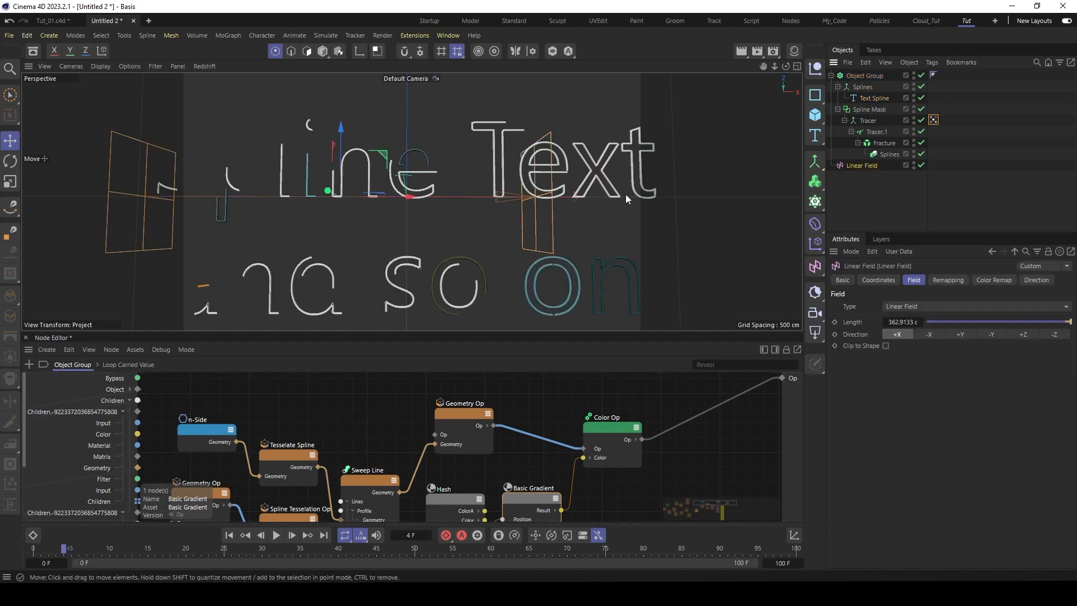
{"action": "left_click_drag", "start_coordinate": [386, 197], "coordinate": [442, 164]}
{"action": "middle_click_drag", "start_coordinate": [501, 201], "coordinate": [522, 187], "text": "alt"}
{"action": "right_click_drag", "start_coordinate": [522, 188], "coordinate": [505, 188], "text": "alt"}
{"action": "middle_click_drag", "start_coordinate": [505, 189], "coordinate": [463, 193], "text": "alt"}
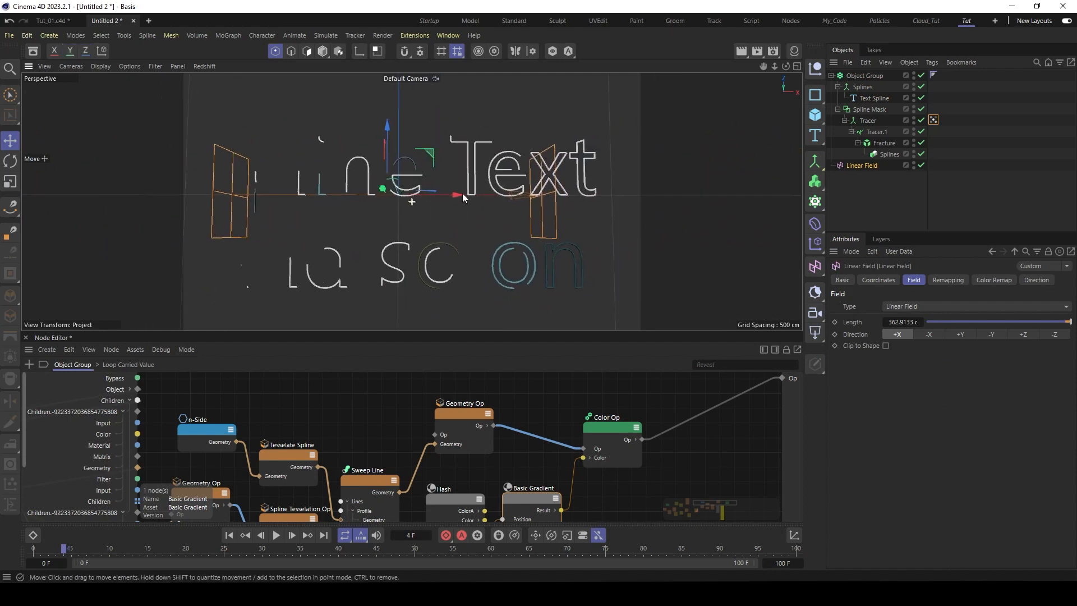
{"action": "left_click_drag", "start_coordinate": [462, 193], "coordinate": [469, 194], "text": "alt"}
- Add a Circle spline inside the Splines connect object and set its plane to XZ
{"action": "left_click", "coordinate": [856, 88]}
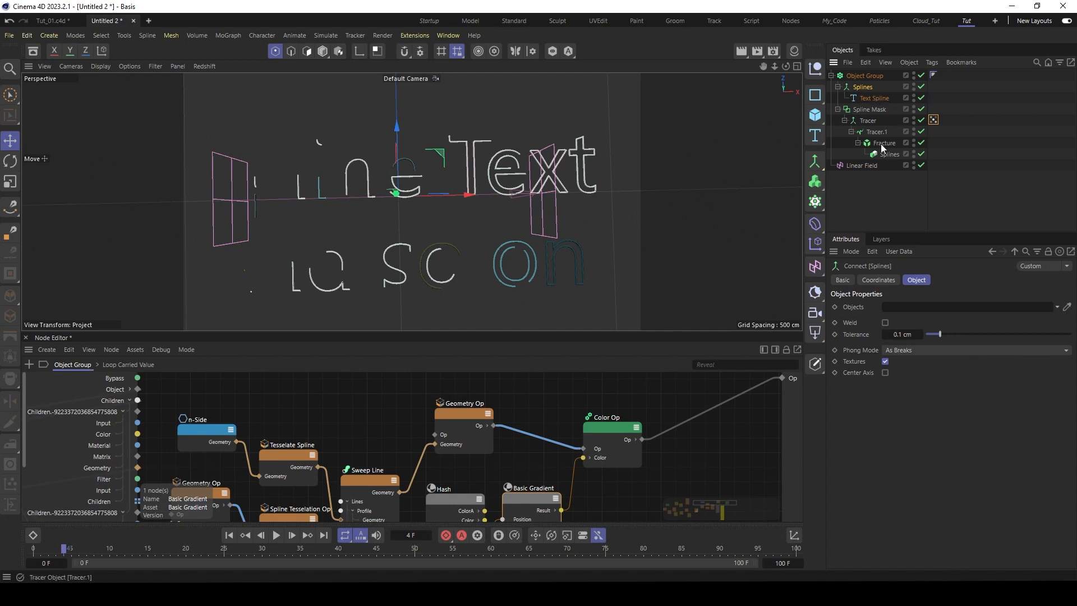
{"action": "left_click", "coordinate": [815, 95]}
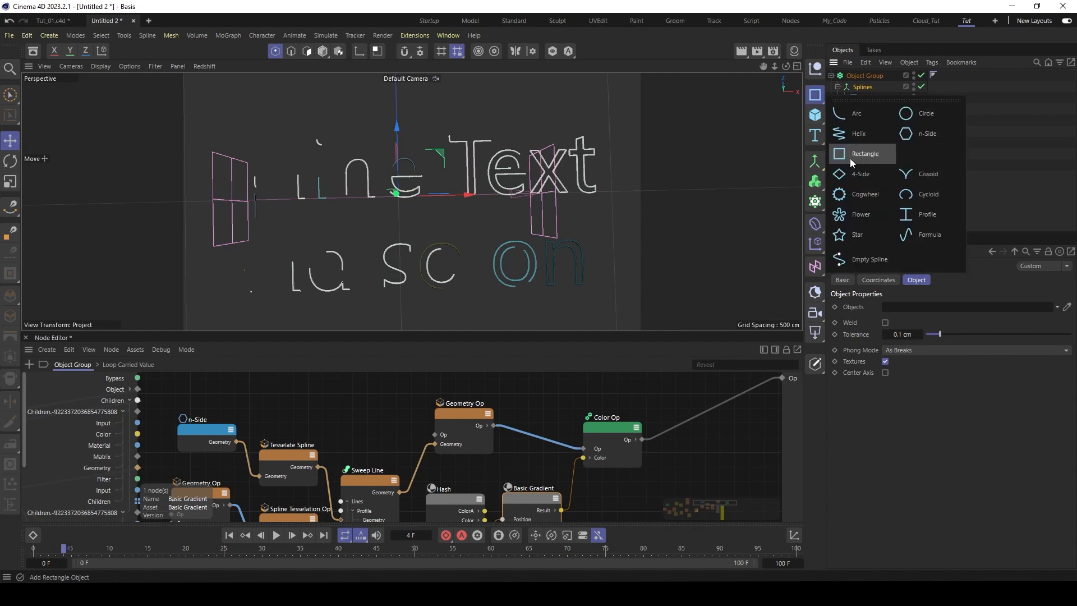
{"action": "left_click", "coordinate": [926, 113]}
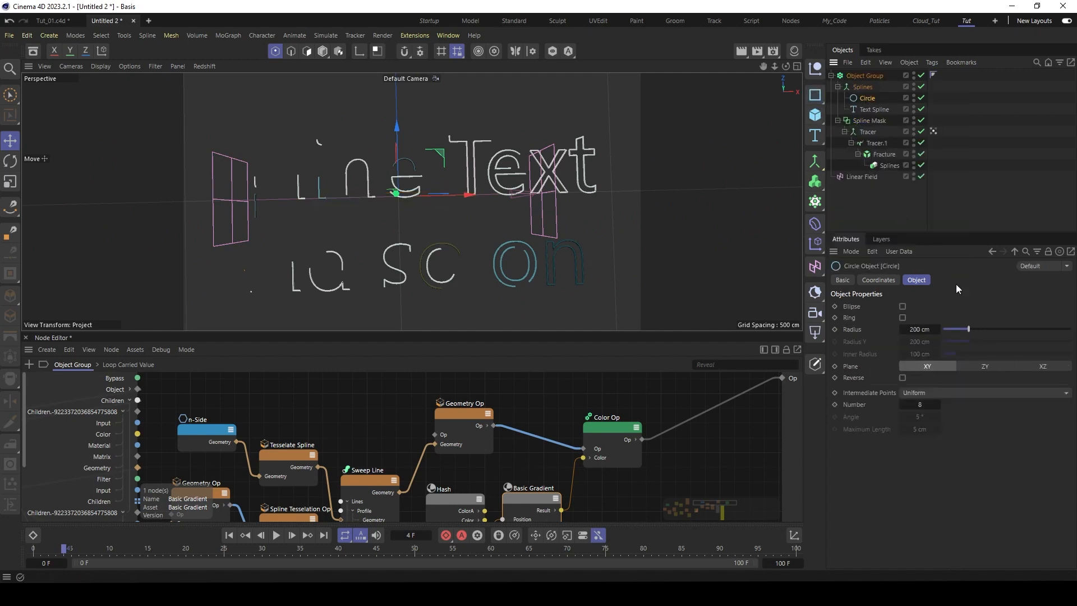
{"action": "left_click", "coordinate": [1038, 367]}
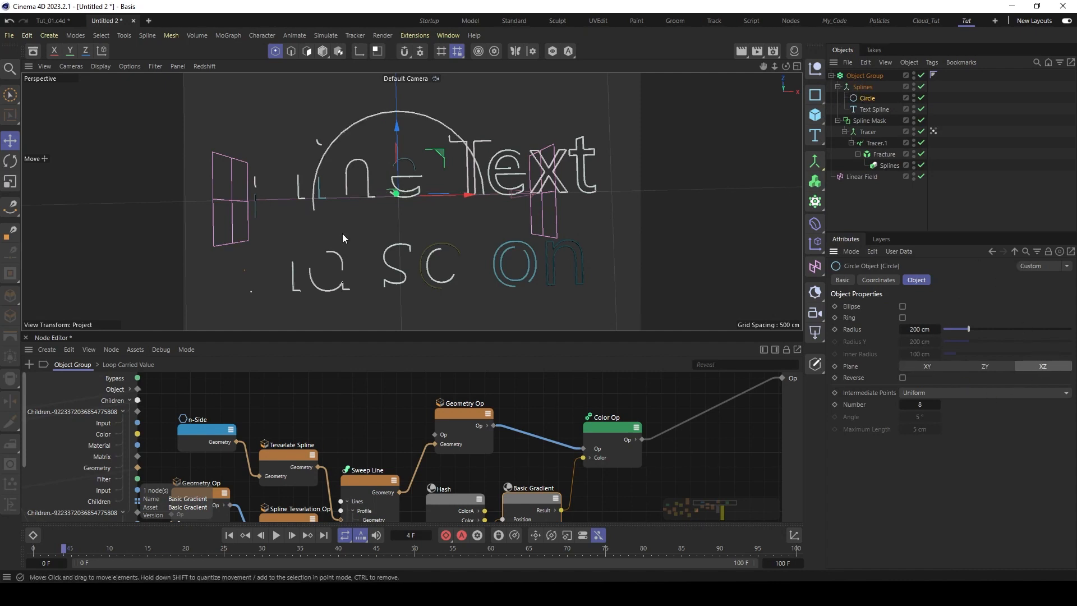
- Sketch five freehand wavy strokes above, between and below the text lines, and make the resulting spline a child of Splines
{"action": "left_click", "coordinate": [10, 206]}
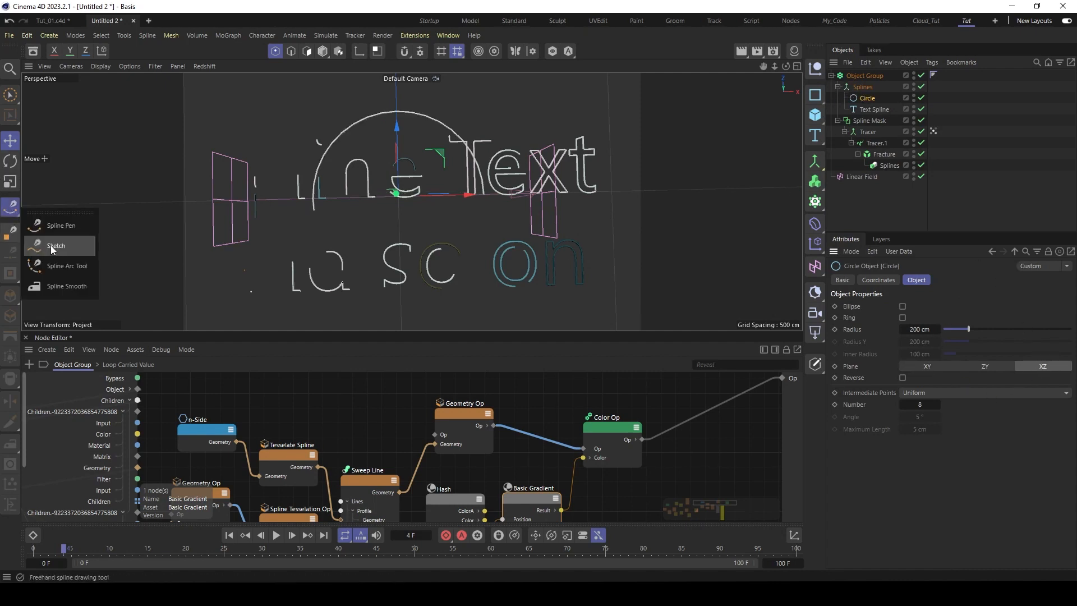
{"action": "left_click", "coordinate": [53, 247]}
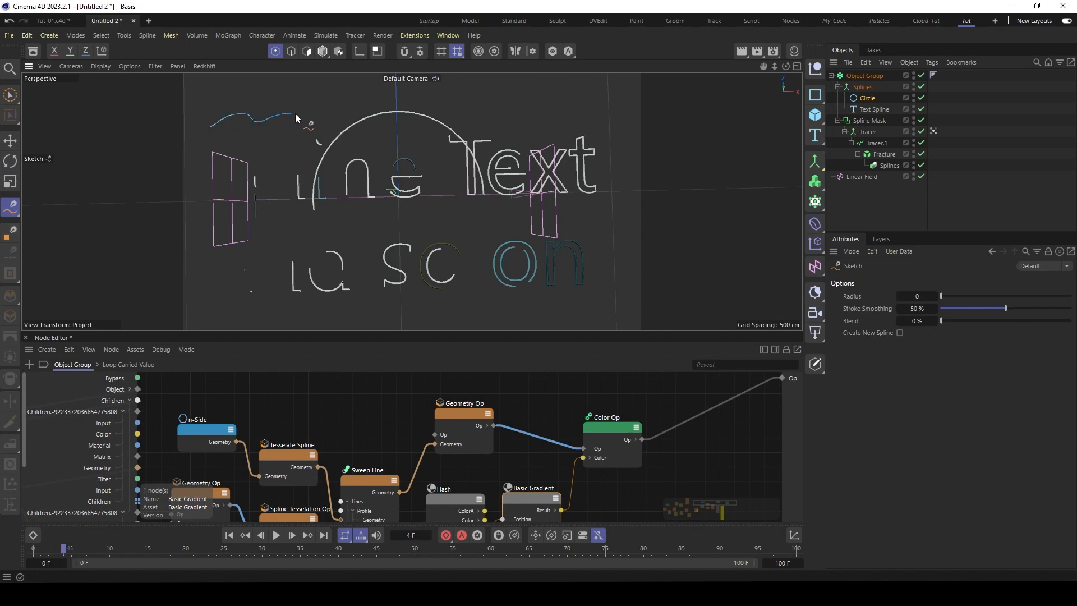
{"action": "left_click_drag", "start_coordinate": [295, 114], "coordinate": [335, 105]}
{"action": "left_click_drag", "start_coordinate": [573, 106], "coordinate": [574, 105]}
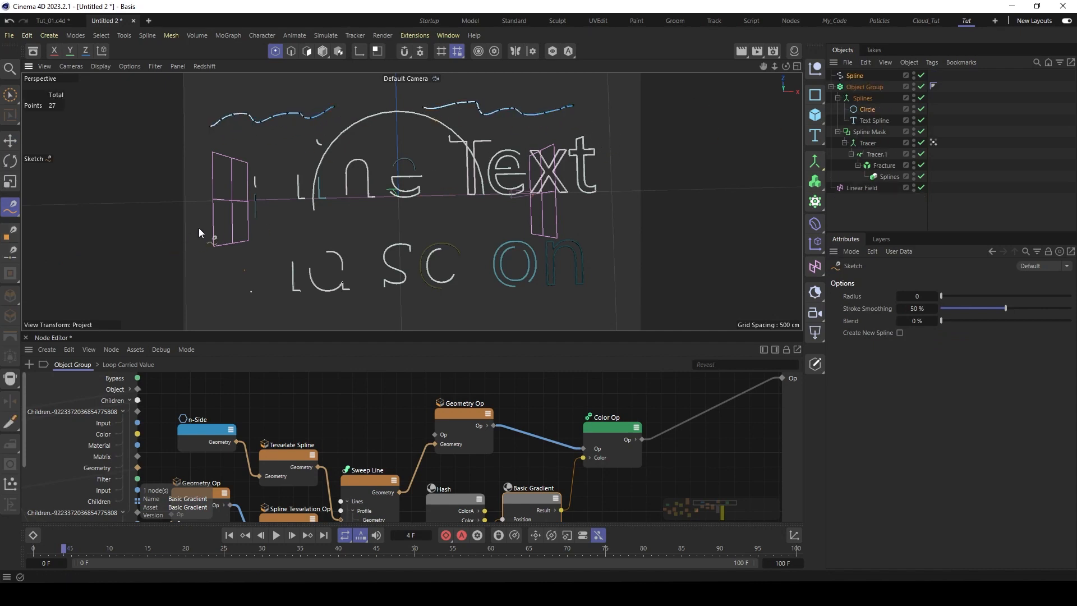
{"action": "left_click_drag", "start_coordinate": [438, 217], "coordinate": [610, 222]}
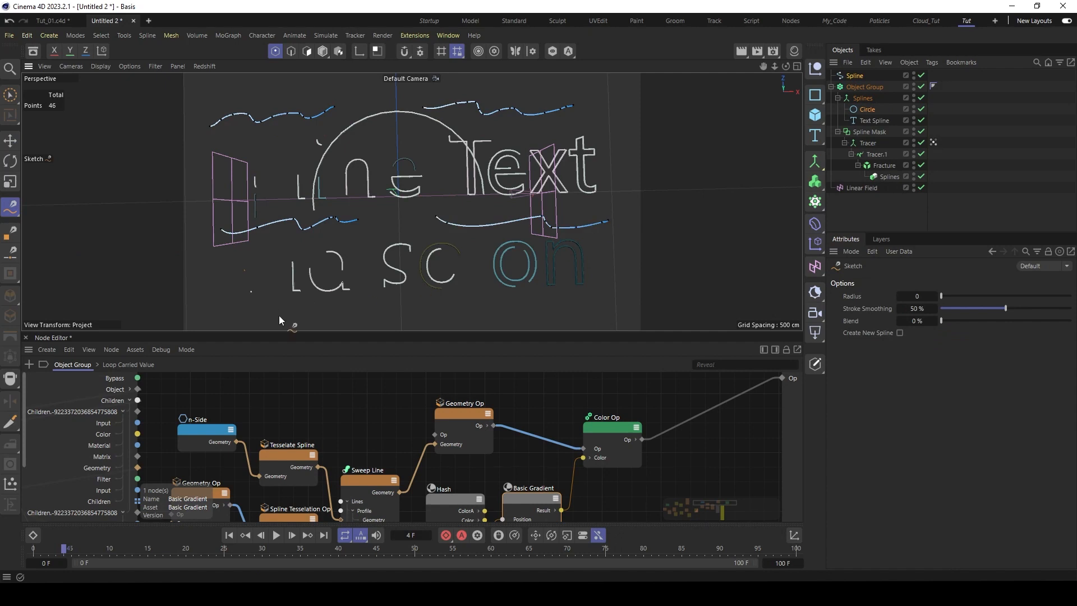
{"action": "left_click_drag", "start_coordinate": [472, 310], "coordinate": [494, 306]}
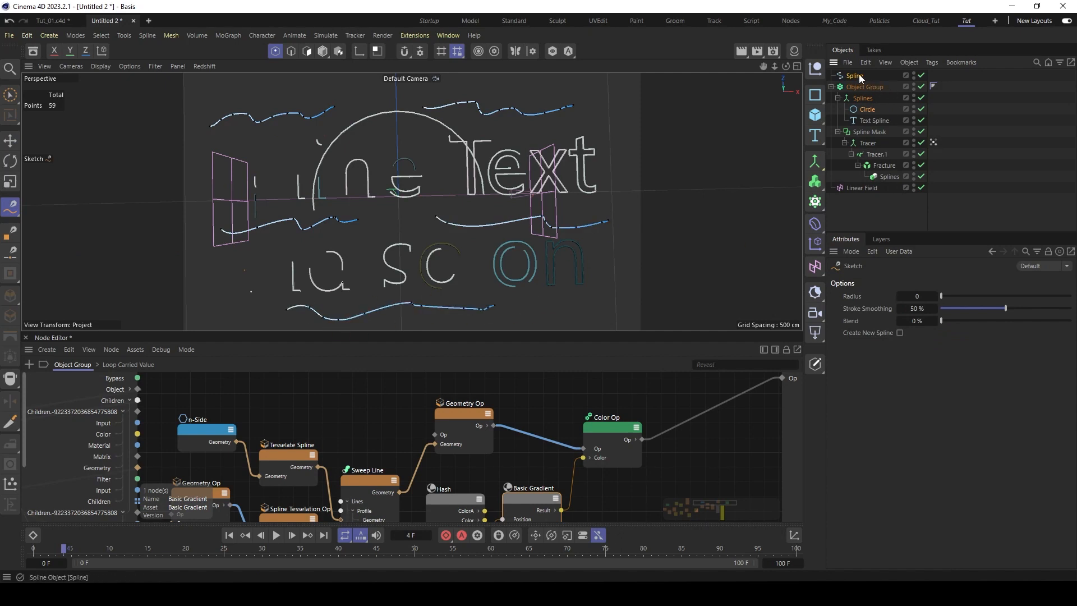
{"action": "left_click_drag", "start_coordinate": [867, 105], "coordinate": [867, 103]}
- Move the Linear Field along X across the text, circle and sketched strokes
{"action": "left_click", "coordinate": [861, 188]}
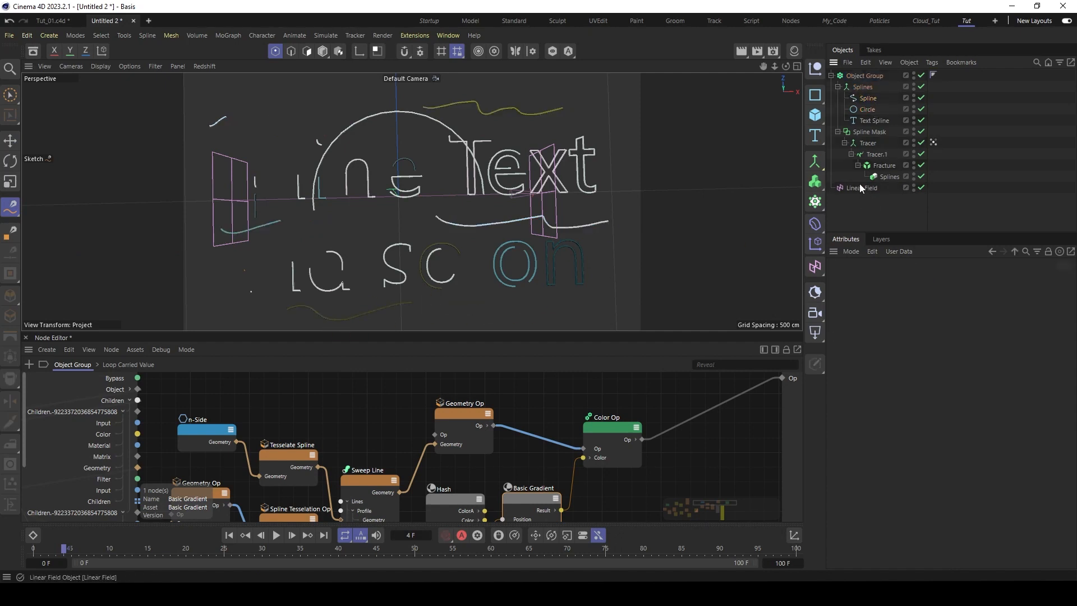
{"action": "key", "text": "e"}
{"action": "mouse_move", "coordinate": [492, 191]}
{"action": "left_mouse_down"}
{"action": "mouse_move", "coordinate": [652, 199]}
{"action": "mouse_move", "coordinate": [121, 191]}
{"action": "mouse_move", "coordinate": [654, 194]}
{"action": "mouse_move", "coordinate": [442, 204]}
{"action": "mouse_move", "coordinate": [487, 202]}
{"action": "mouse_move", "coordinate": [518, 223]}
{"action": "left_mouse_up"}
{"action": "scroll", "coordinate": [517, 222], "scroll_direction": "down", "scroll_amount": 2}
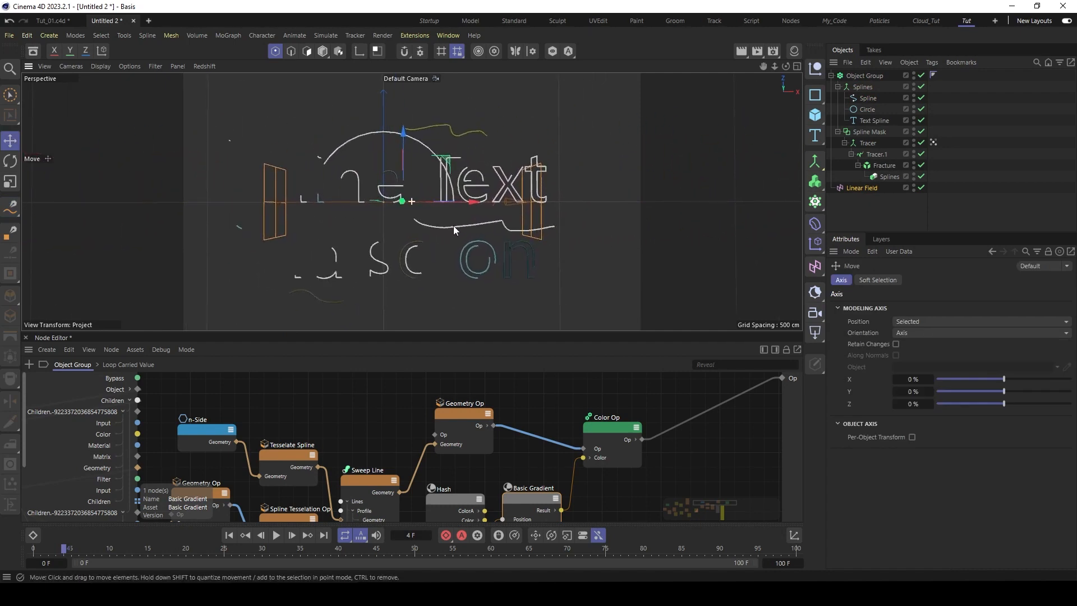
{"action": "middle_click_drag", "start_coordinate": [442, 227], "coordinate": [452, 218], "text": "alt"}
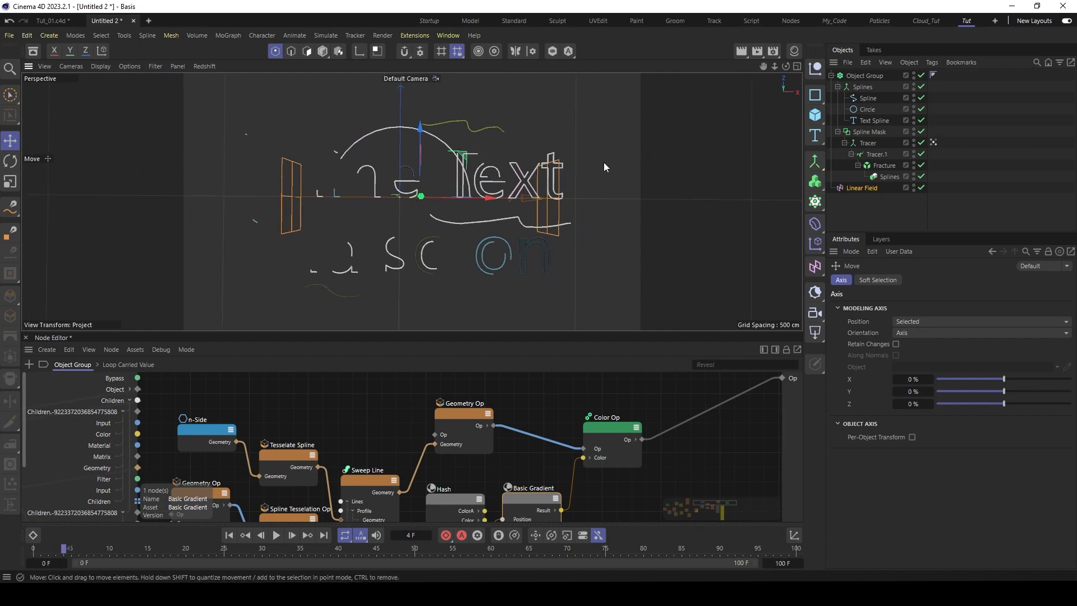